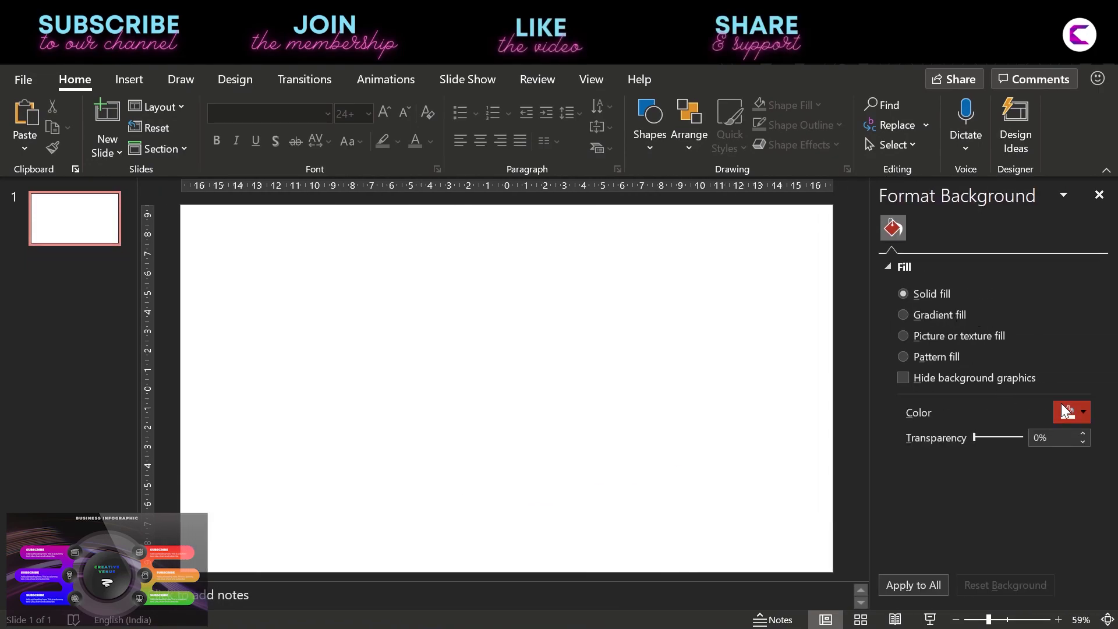
- Make the slide background dark grey and draw a 9.34 cm circle centred on the slide
{"action": "left_click", "coordinate": [1064, 411]}
{"action": "left_click", "coordinate": [986, 284]}
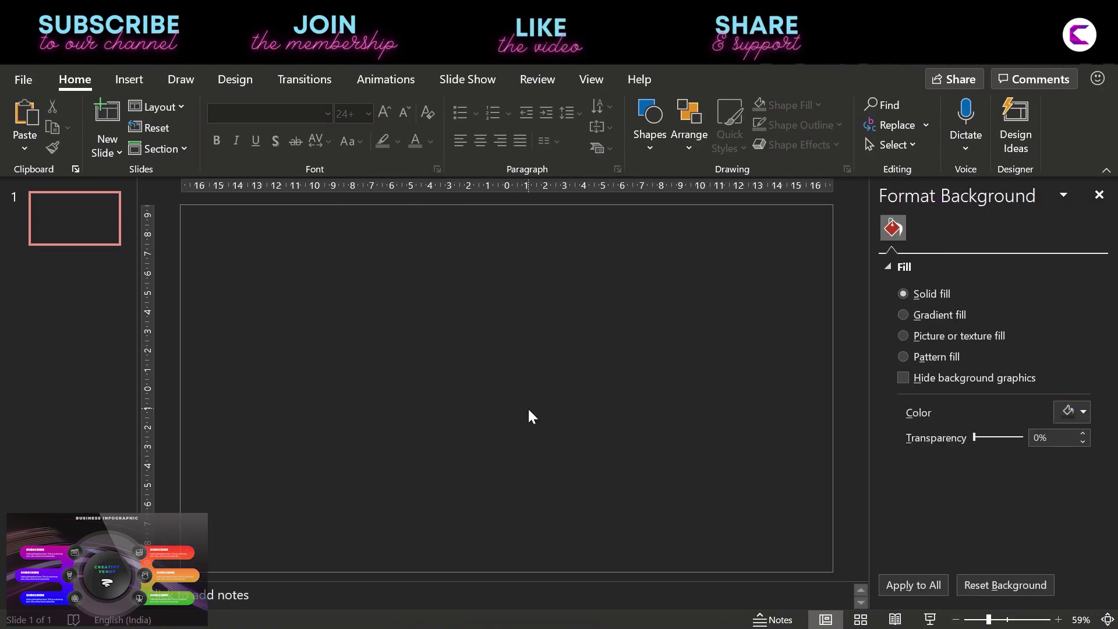
{"action": "left_click", "coordinate": [127, 82]}
{"action": "left_click", "coordinate": [288, 151]}
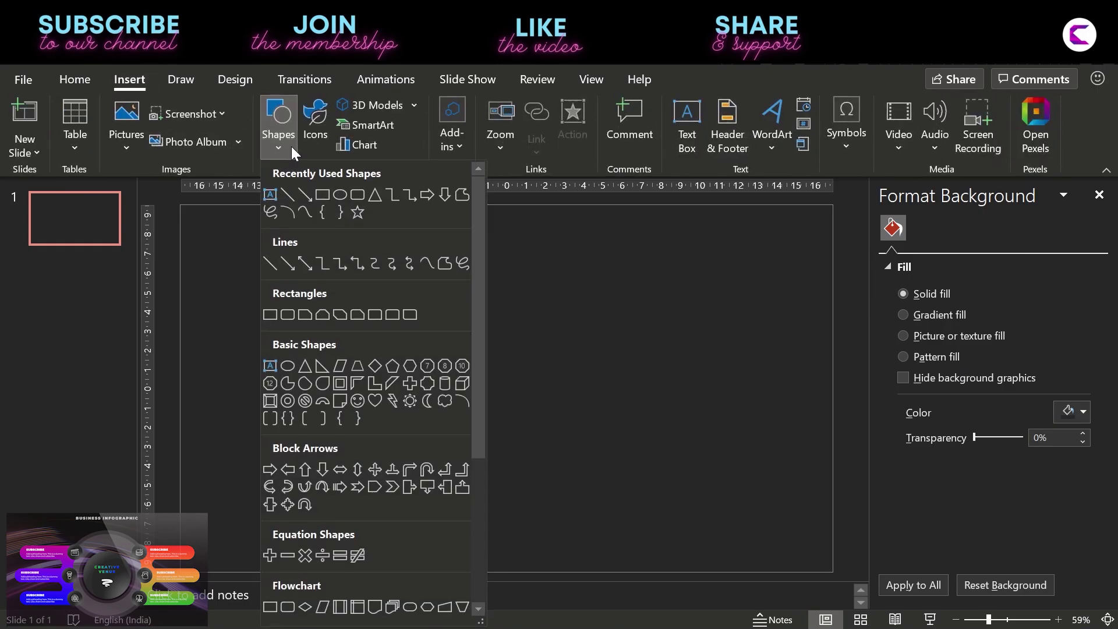
{"action": "left_click", "coordinate": [337, 194]}
{"action": "left_click_drag", "start_coordinate": [467, 314], "coordinate": [647, 494]}
{"action": "left_click_drag", "start_coordinate": [578, 429], "coordinate": [525, 408]}
- Switch the circle's fill to a radial gradient using the first direction preset
{"action": "left_click", "coordinate": [938, 363]}
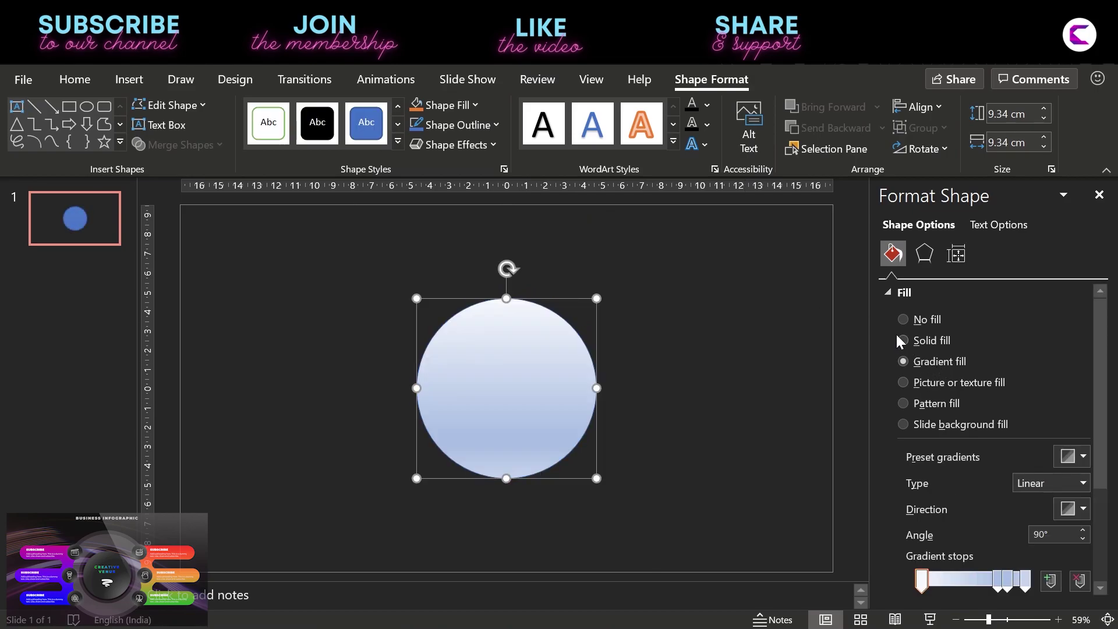
{"action": "left_click", "coordinate": [1083, 484]}
{"action": "left_click", "coordinate": [1036, 520]}
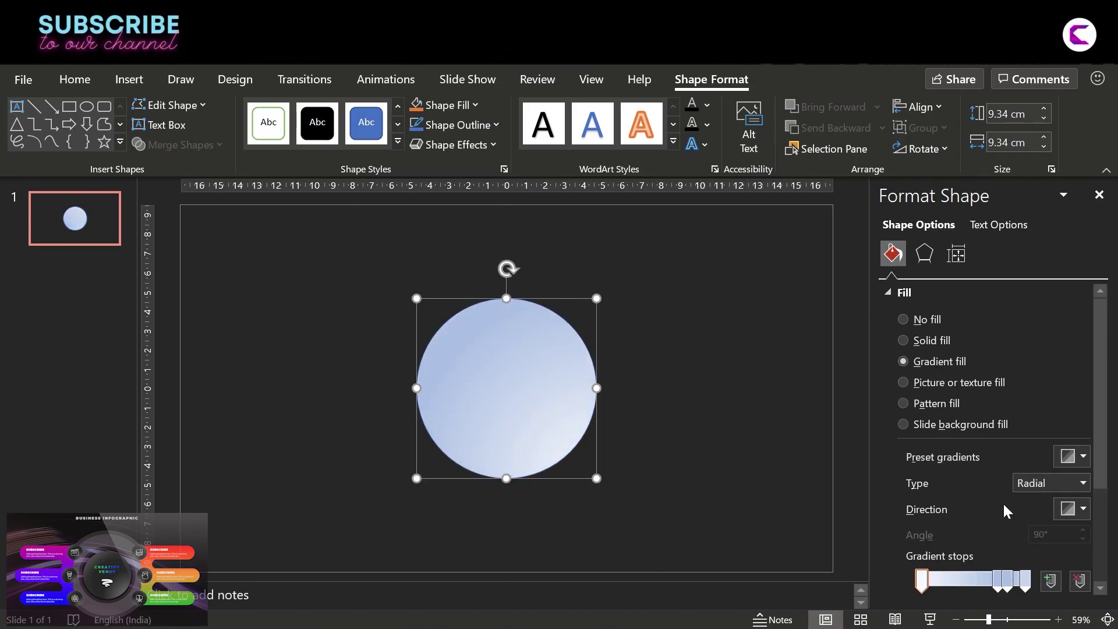
{"action": "left_click", "coordinate": [1075, 508]}
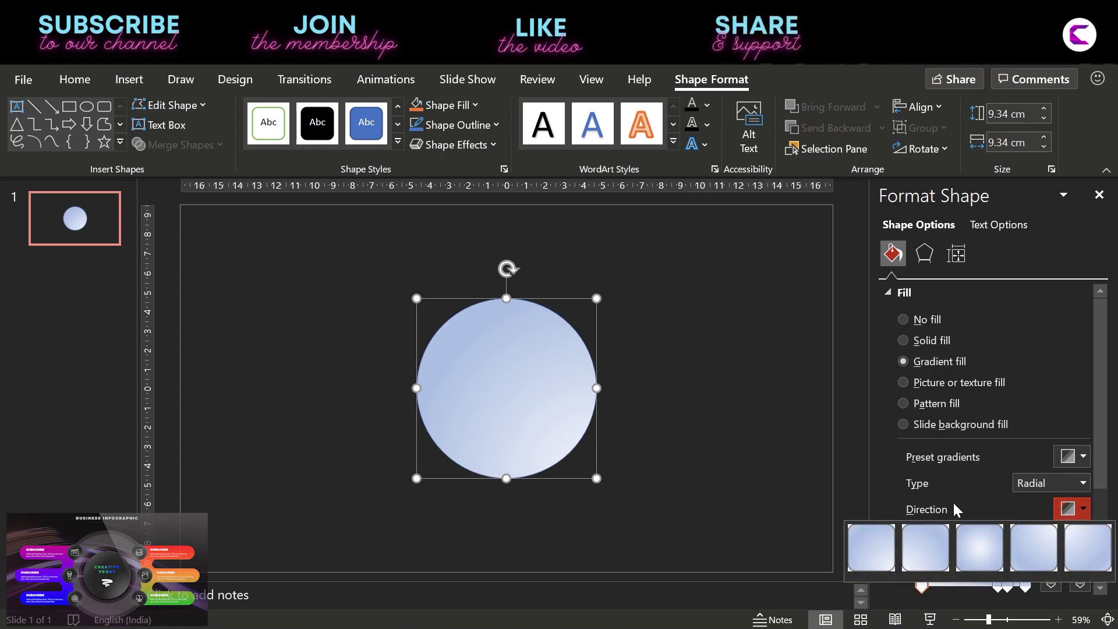
{"action": "left_click", "coordinate": [868, 560]}
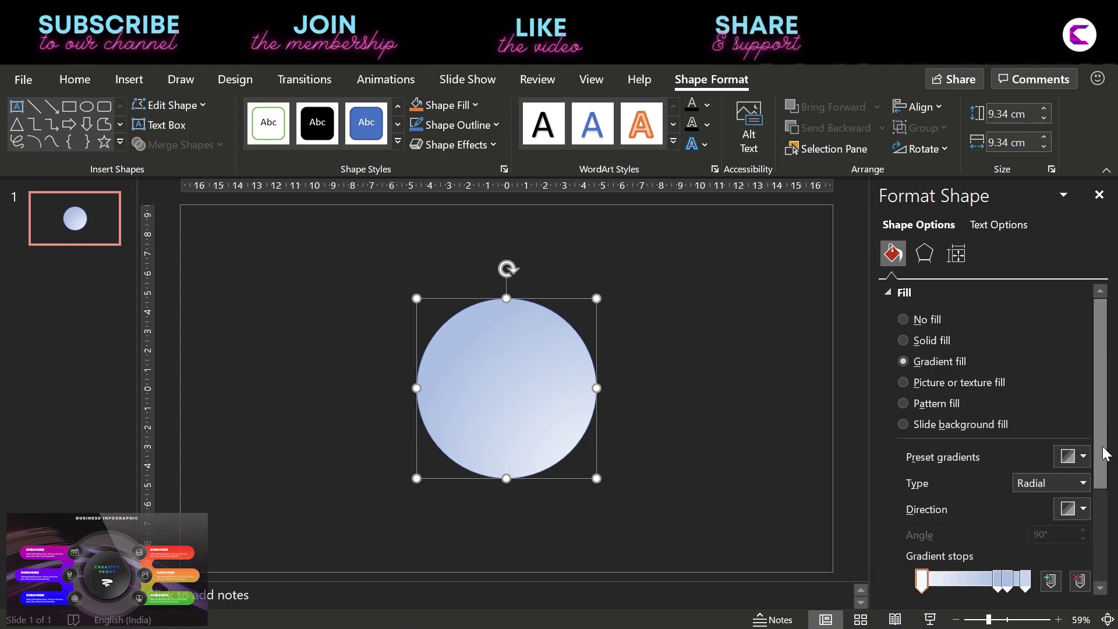
{"action": "left_click_drag", "start_coordinate": [1106, 449], "coordinate": [1100, 502]}
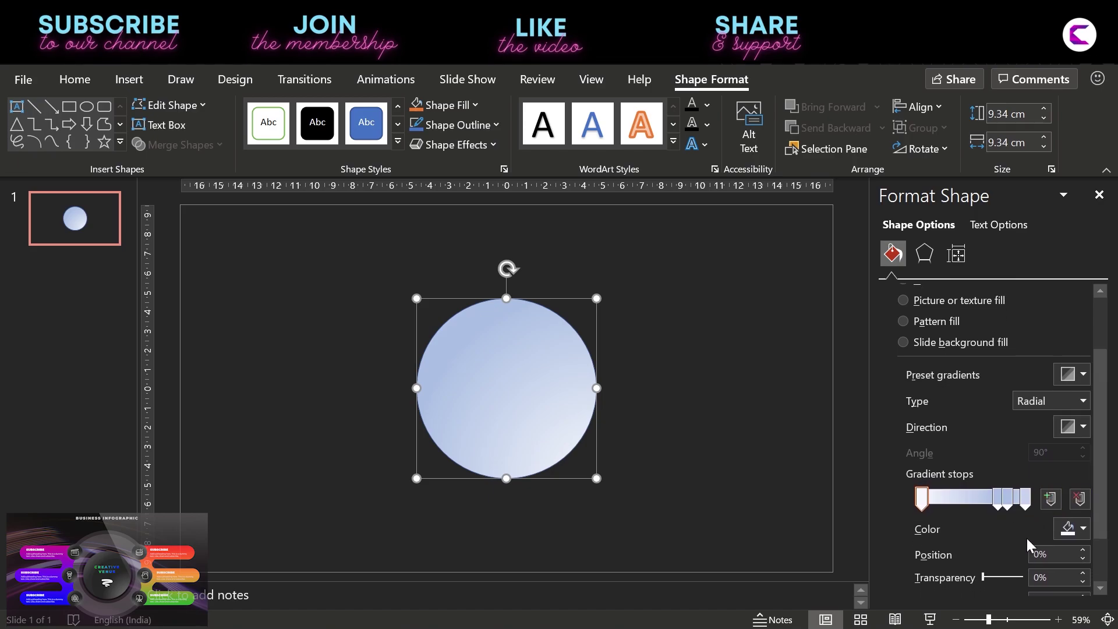
- Colour the gradient stops: first grey, 74% dark grey, 83% light grey, 100% black
{"action": "left_click", "coordinate": [1082, 527]}
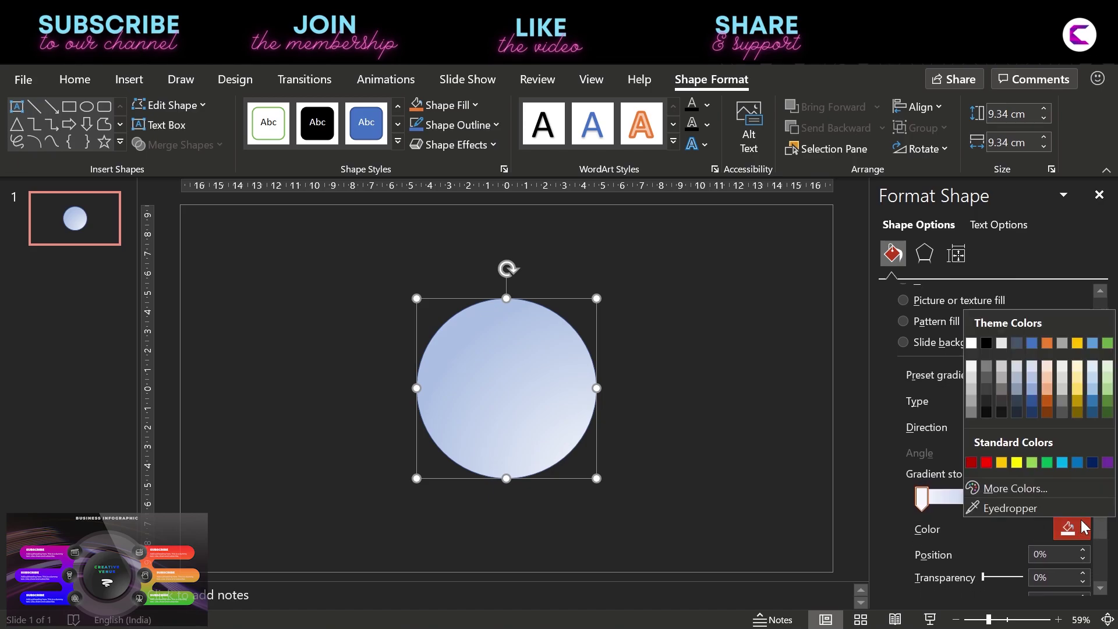
{"action": "left_click", "coordinate": [987, 366]}
{"action": "left_click", "coordinate": [998, 498]}
{"action": "left_click", "coordinate": [1056, 528]}
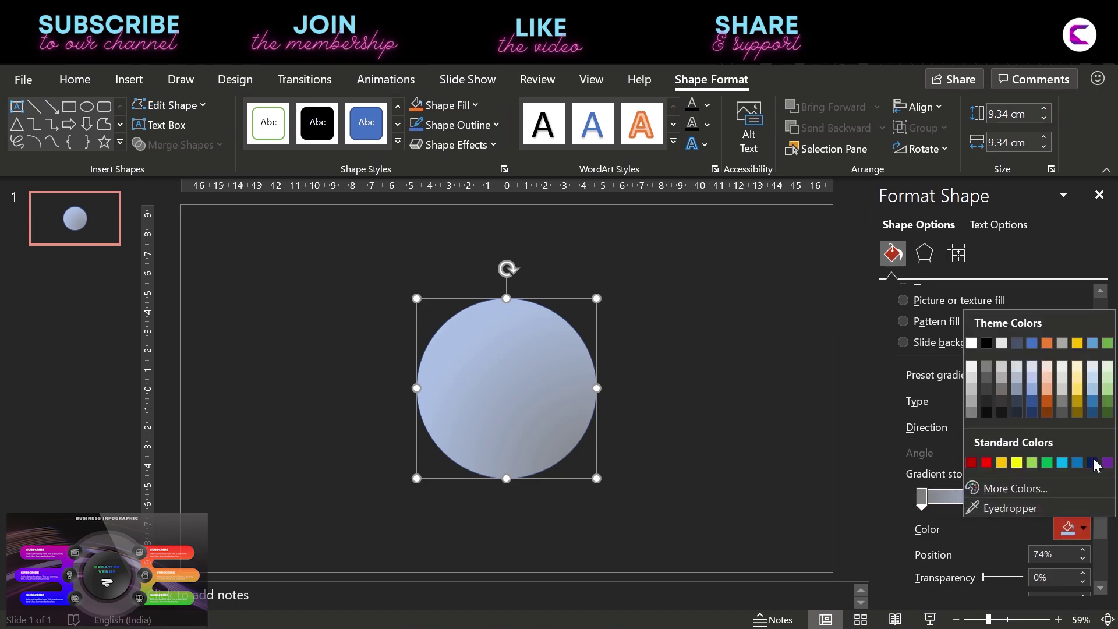
{"action": "left_click", "coordinate": [986, 401]}
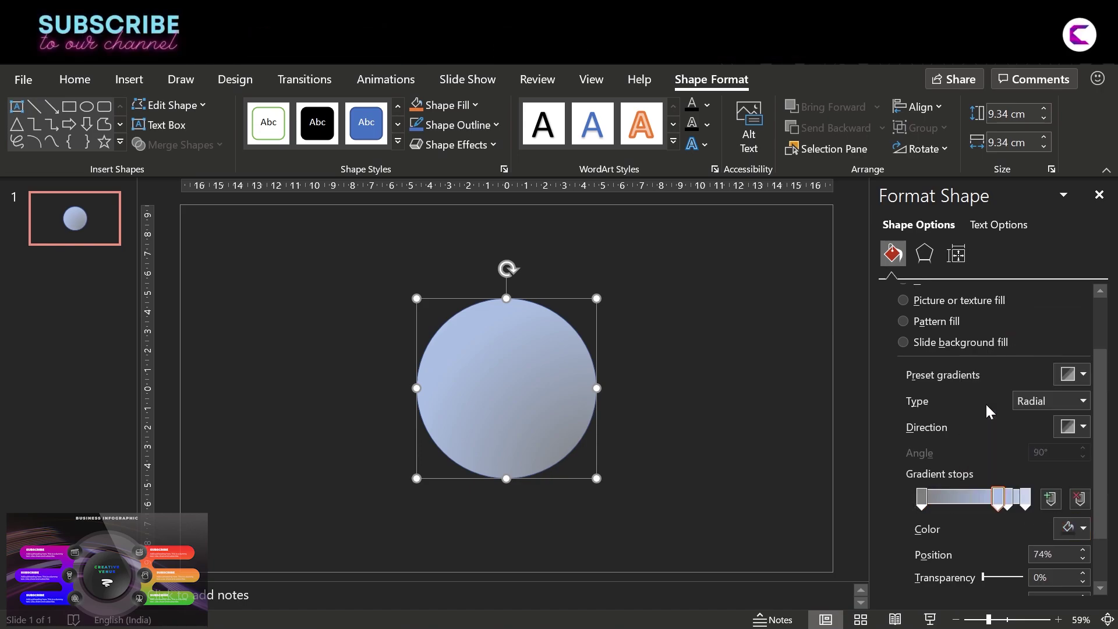
{"action": "left_click", "coordinate": [1009, 496]}
{"action": "left_click", "coordinate": [1071, 528]}
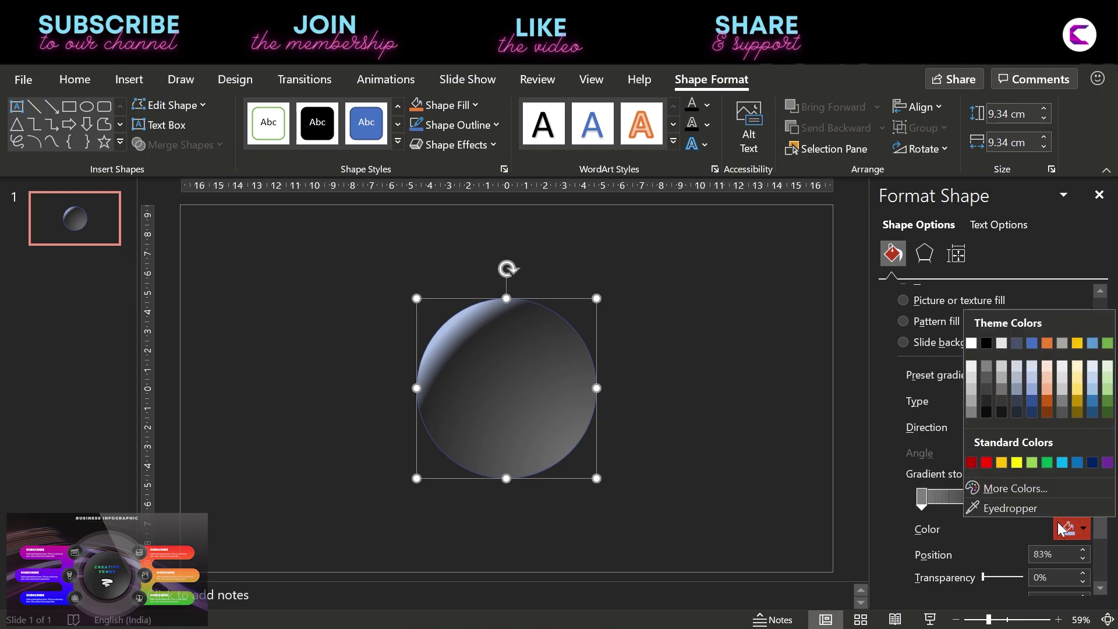
{"action": "left_click", "coordinate": [997, 379]}
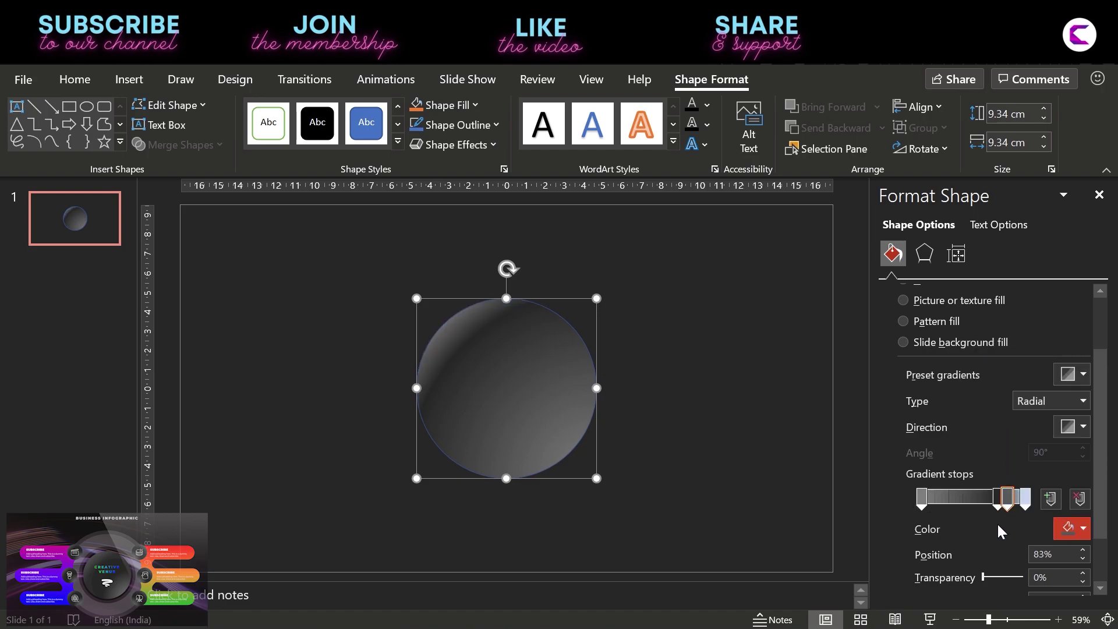
{"action": "left_click", "coordinate": [1025, 496]}
{"action": "left_click", "coordinate": [1074, 530]}
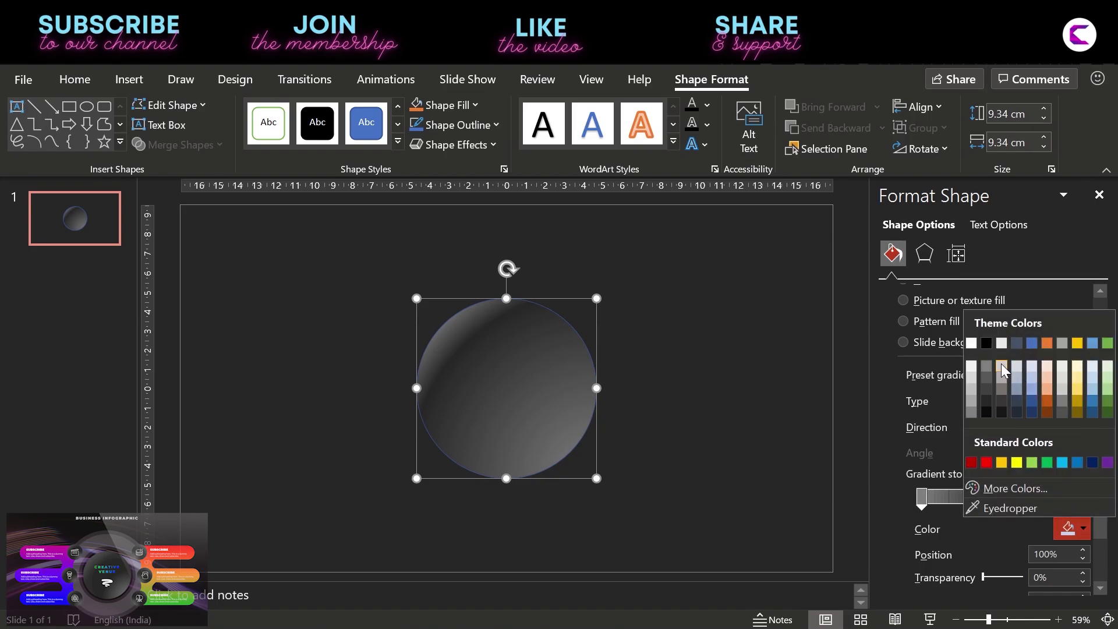
{"action": "left_click", "coordinate": [986, 412]}
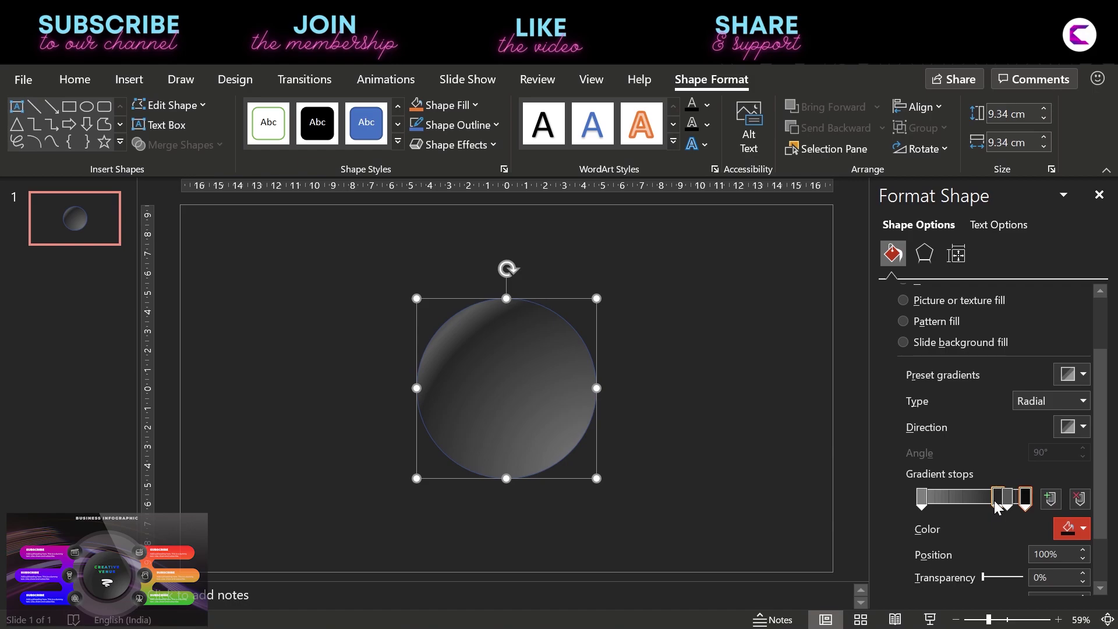
- Add a black gradient stop at 21% and a grey stop at 38%
{"action": "left_click", "coordinate": [922, 498]}
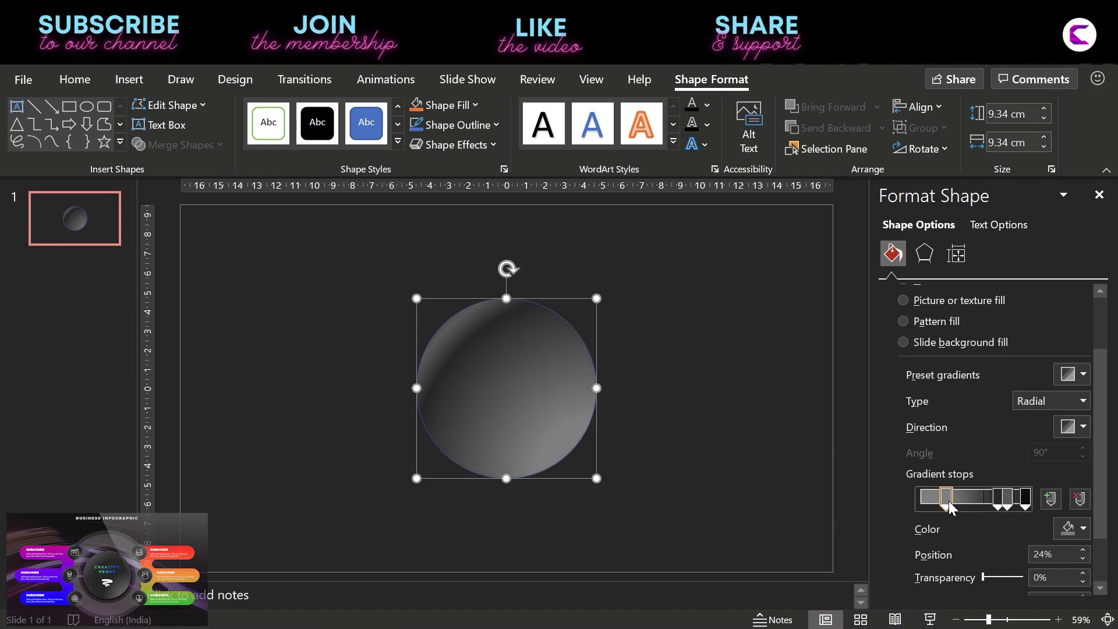
{"action": "left_click", "coordinate": [944, 497]}
{"action": "left_click", "coordinate": [1083, 529]}
{"action": "left_click", "coordinate": [992, 394]}
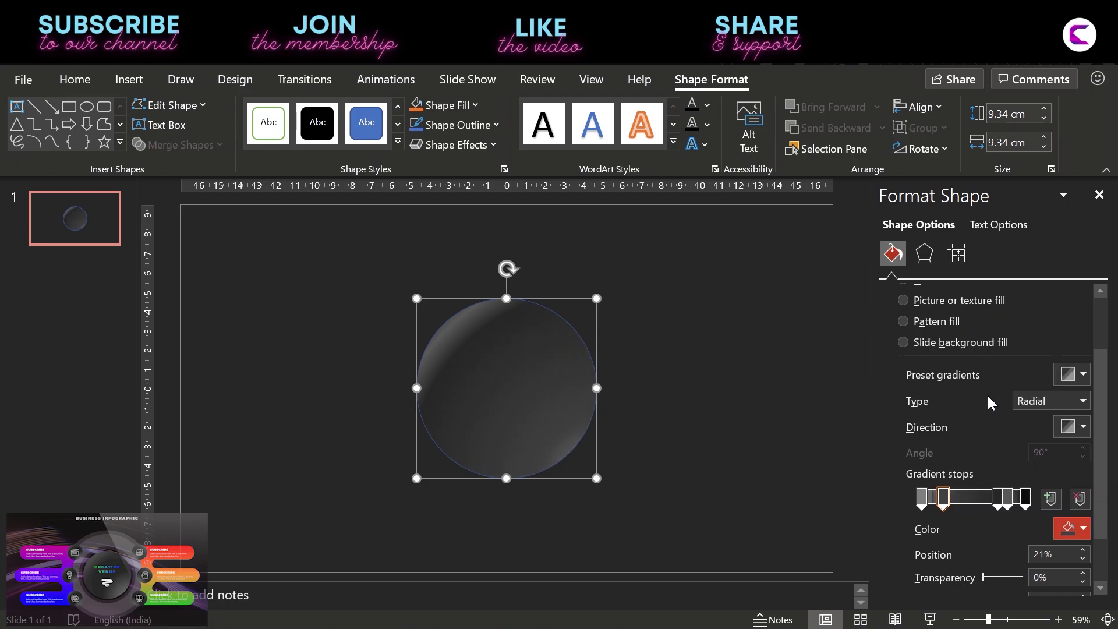
{"action": "left_click", "coordinate": [1080, 529]}
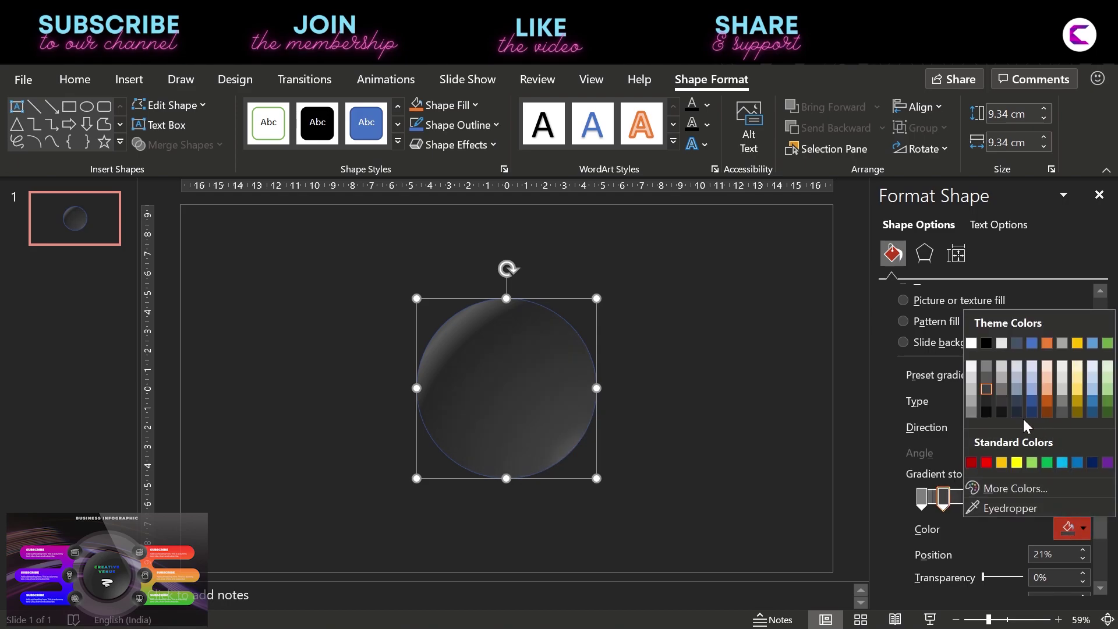
{"action": "left_click", "coordinate": [986, 408]}
{"action": "left_click", "coordinate": [961, 500]}
{"action": "left_click", "coordinate": [1082, 528]}
{"action": "left_click", "coordinate": [986, 377]}
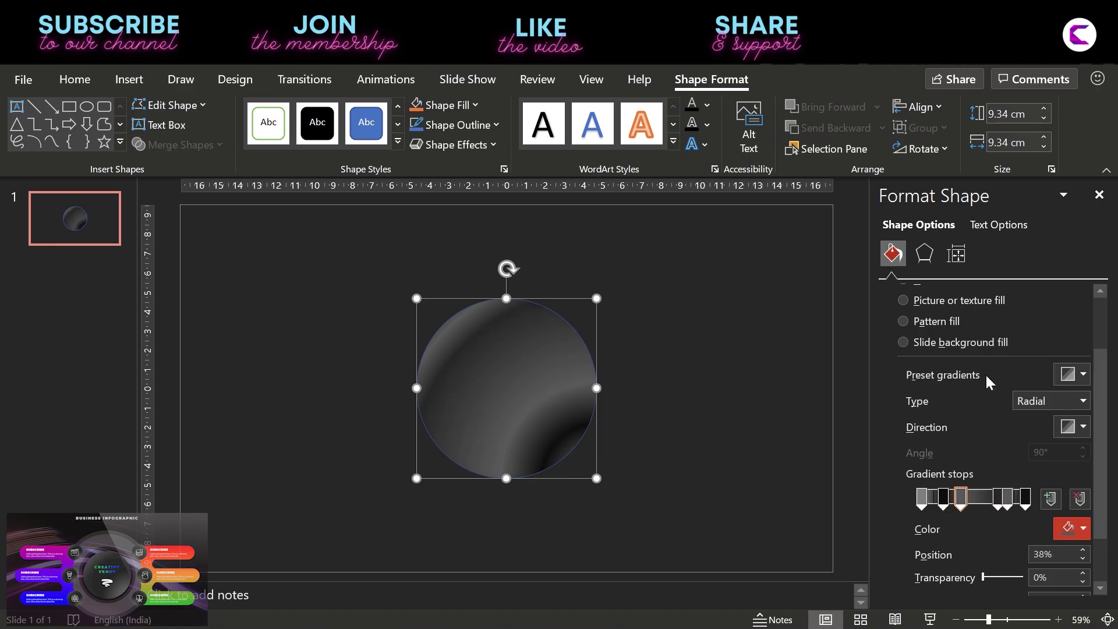
- Move the black stop to 14%, add a grey stop at 5%, and darken the 37% stop, moving it to 24%
{"action": "left_click", "coordinate": [963, 500]}
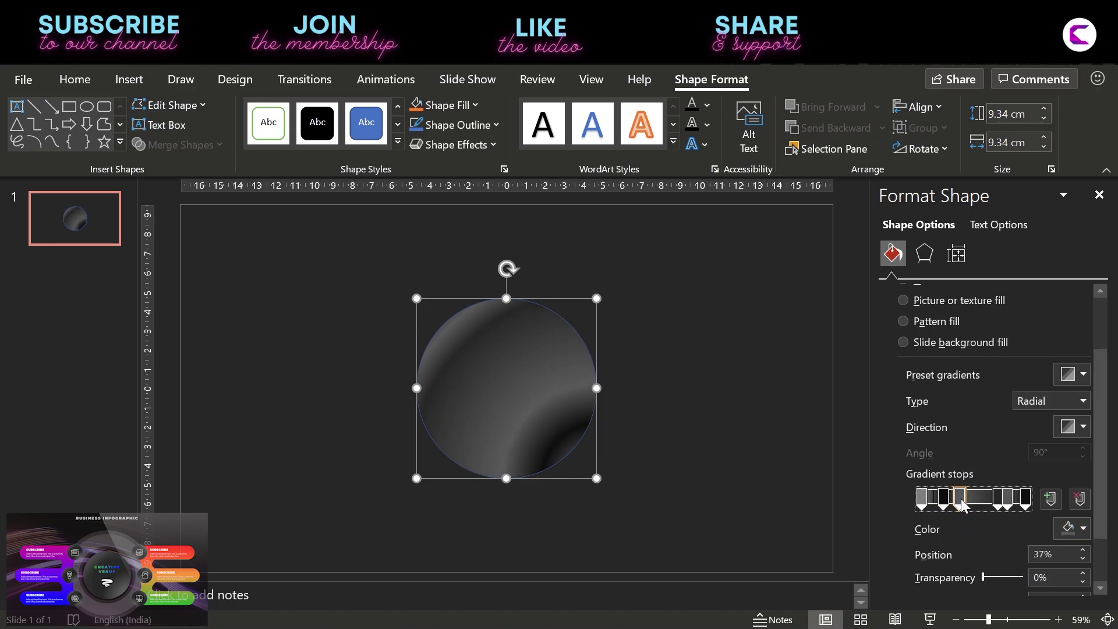
{"action": "left_click_drag", "start_coordinate": [943, 498], "coordinate": [928, 502]}
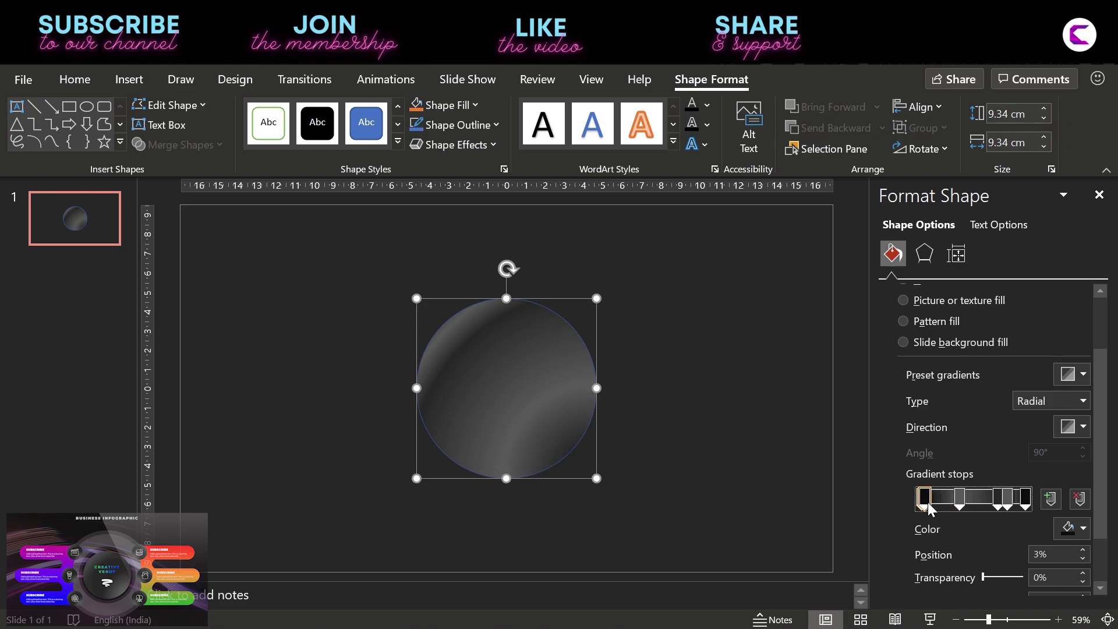
{"action": "left_click", "coordinate": [936, 501]}
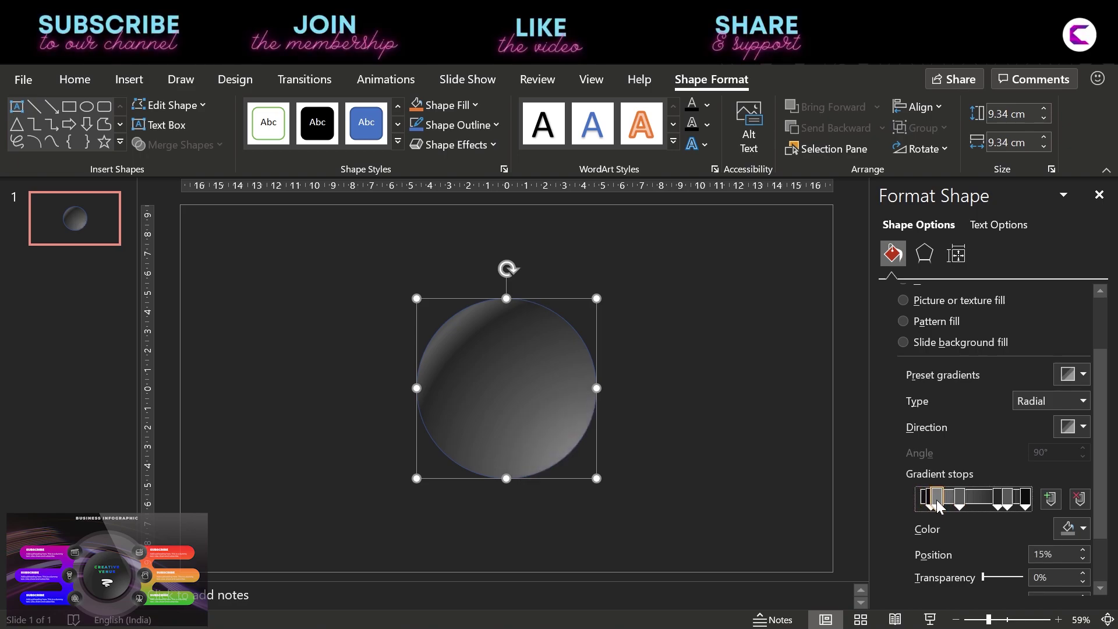
{"action": "left_click_drag", "start_coordinate": [930, 503], "coordinate": [924, 499]}
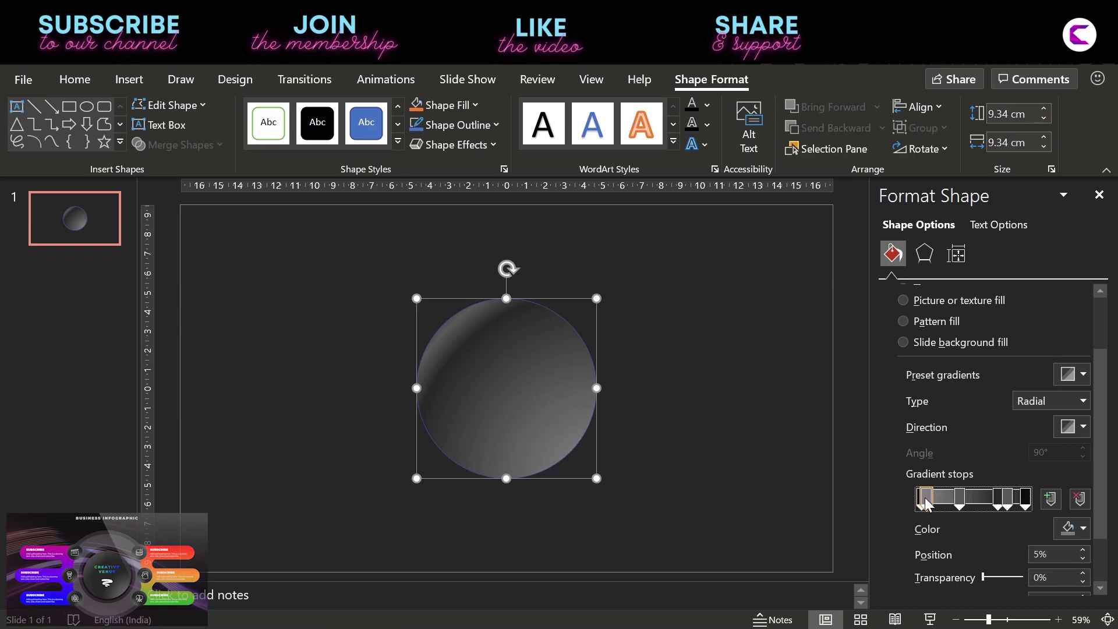
{"action": "left_click", "coordinate": [959, 499]}
{"action": "left_click", "coordinate": [1073, 529]}
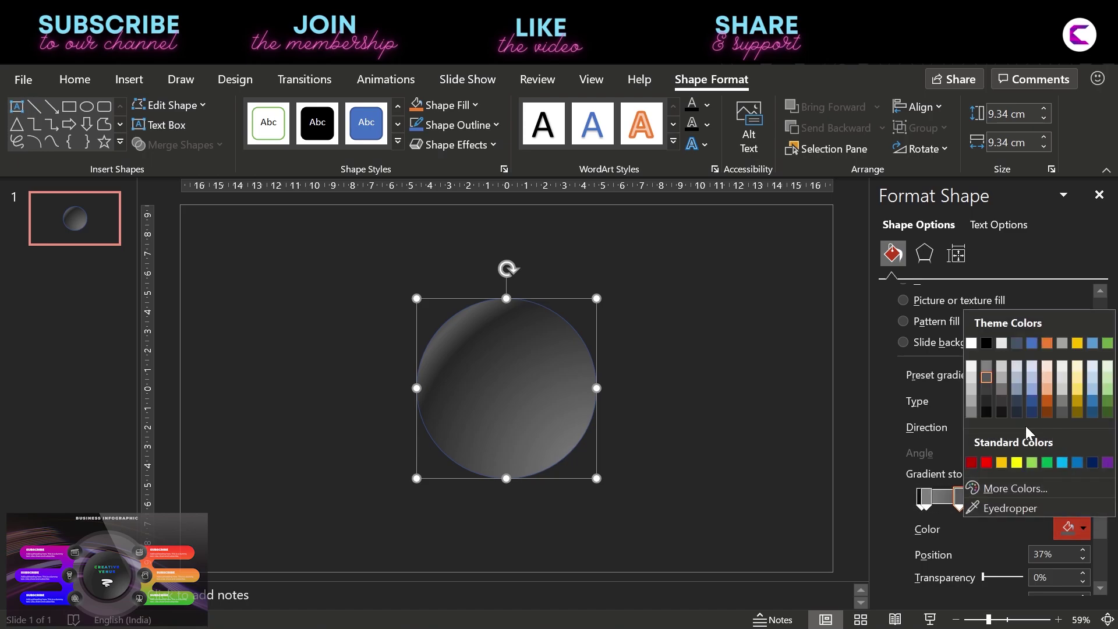
{"action": "left_click", "coordinate": [987, 400]}
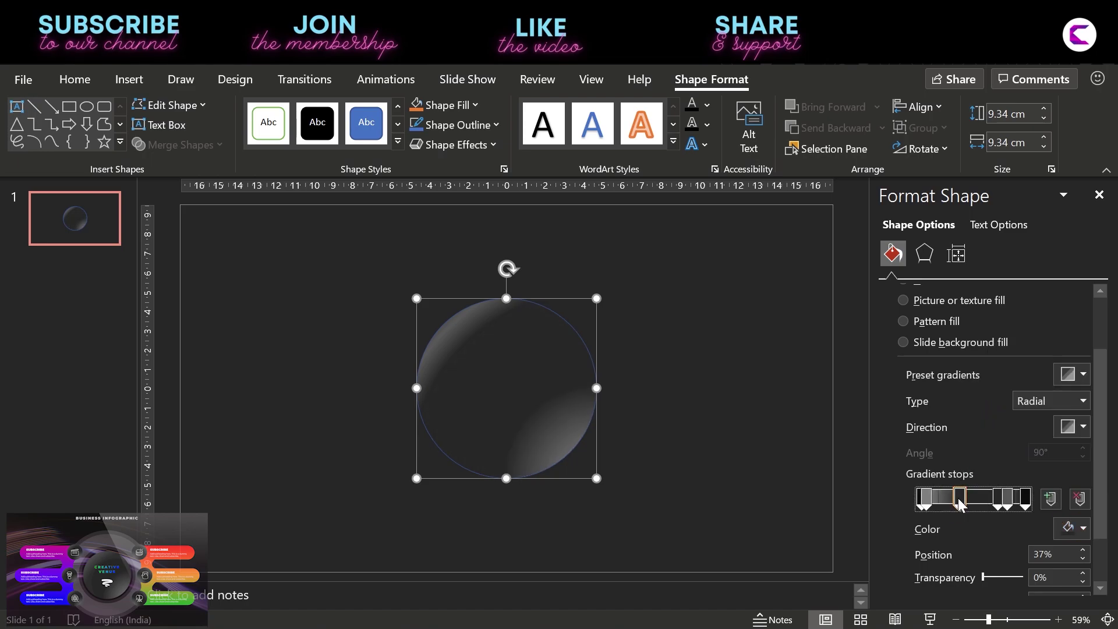
{"action": "mouse_move", "coordinate": [956, 498]}
{"action": "left_mouse_down"}
{"action": "mouse_move", "coordinate": [944, 500]}
{"action": "mouse_move", "coordinate": [967, 504]}
{"action": "left_mouse_up"}
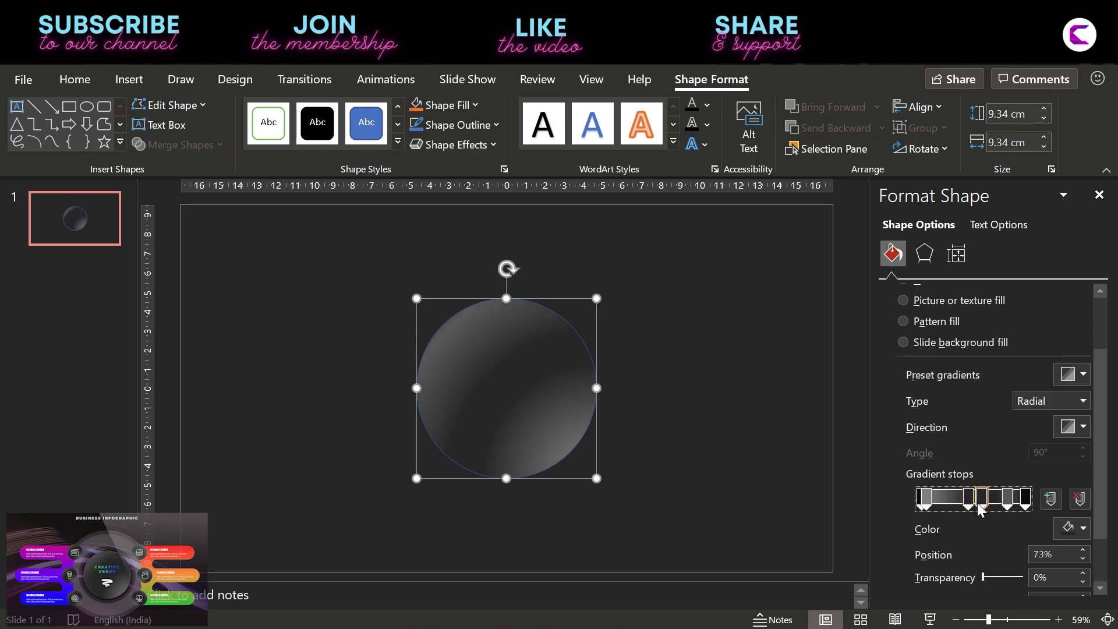
- Shift the 75% gradient stop to 86% and another stop to 44%
{"action": "left_click", "coordinate": [993, 507]}
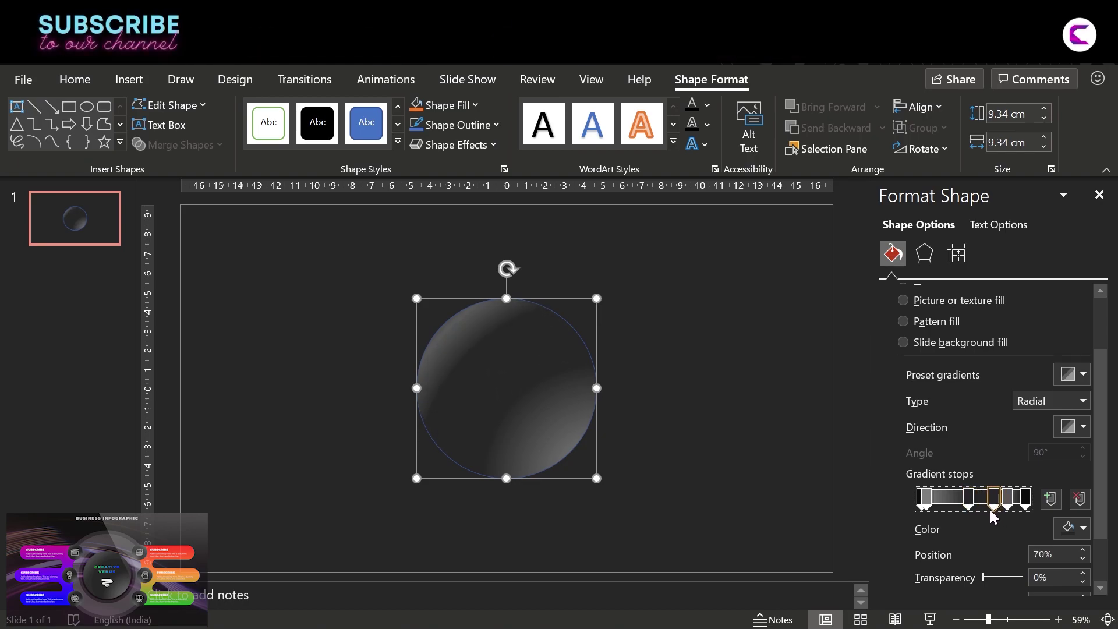
{"action": "left_click_drag", "start_coordinate": [992, 507], "coordinate": [1011, 504]}
{"action": "left_click", "coordinate": [994, 498]}
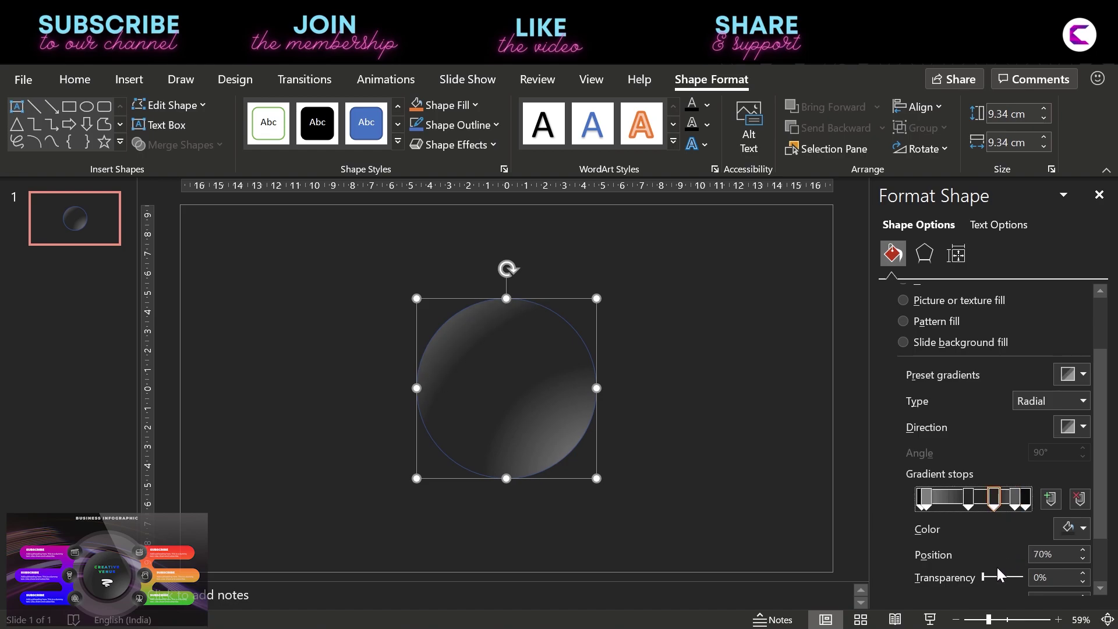
{"action": "left_click_drag", "start_coordinate": [981, 577], "coordinate": [983, 577]}
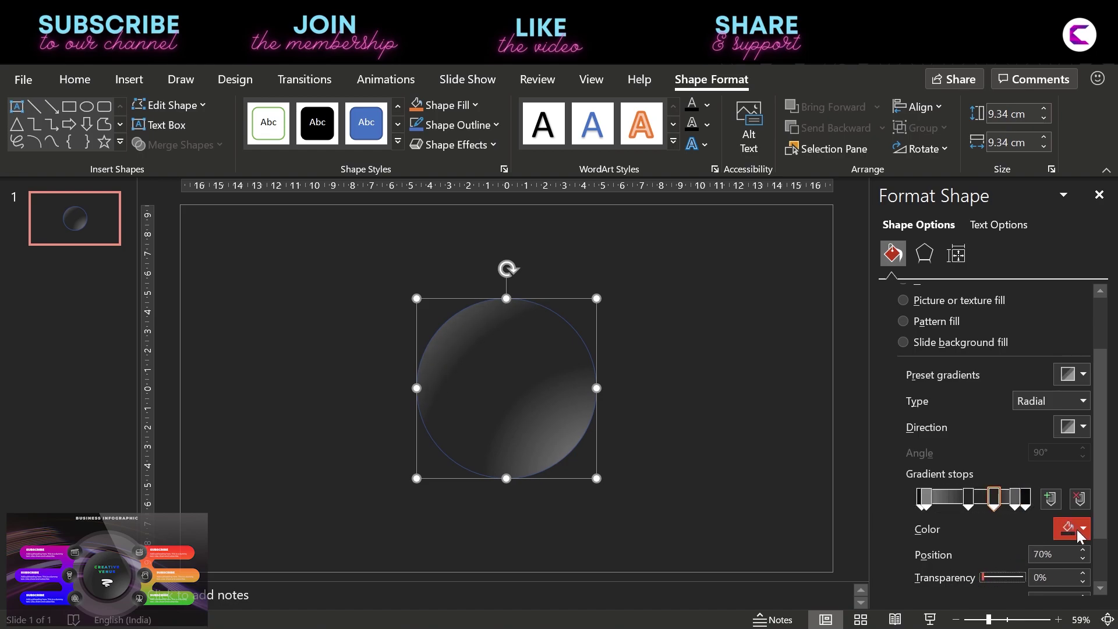
{"action": "mouse_move", "coordinate": [969, 501]}
{"action": "left_mouse_down"}
{"action": "mouse_move", "coordinate": [953, 498]}
{"action": "mouse_move", "coordinate": [967, 504]}
{"action": "left_mouse_up"}
- Remove the gradient circle's outline
{"action": "left_click", "coordinate": [743, 412]}
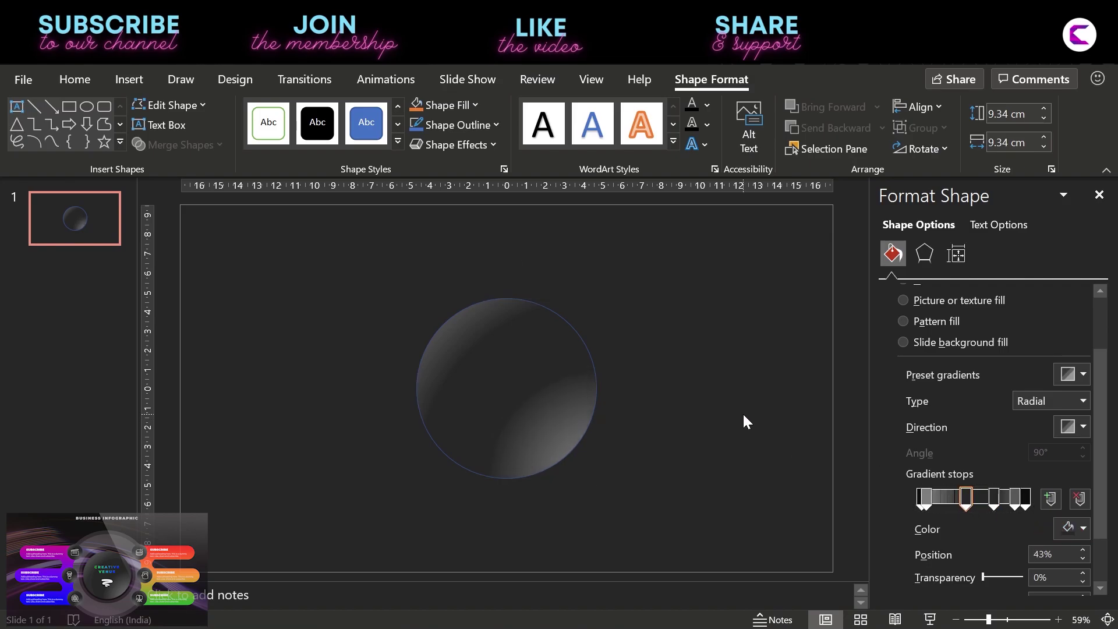
{"action": "left_click", "coordinate": [507, 384]}
{"action": "scroll", "coordinate": [1087, 406], "scroll_direction": "down", "scroll_amount": 5}
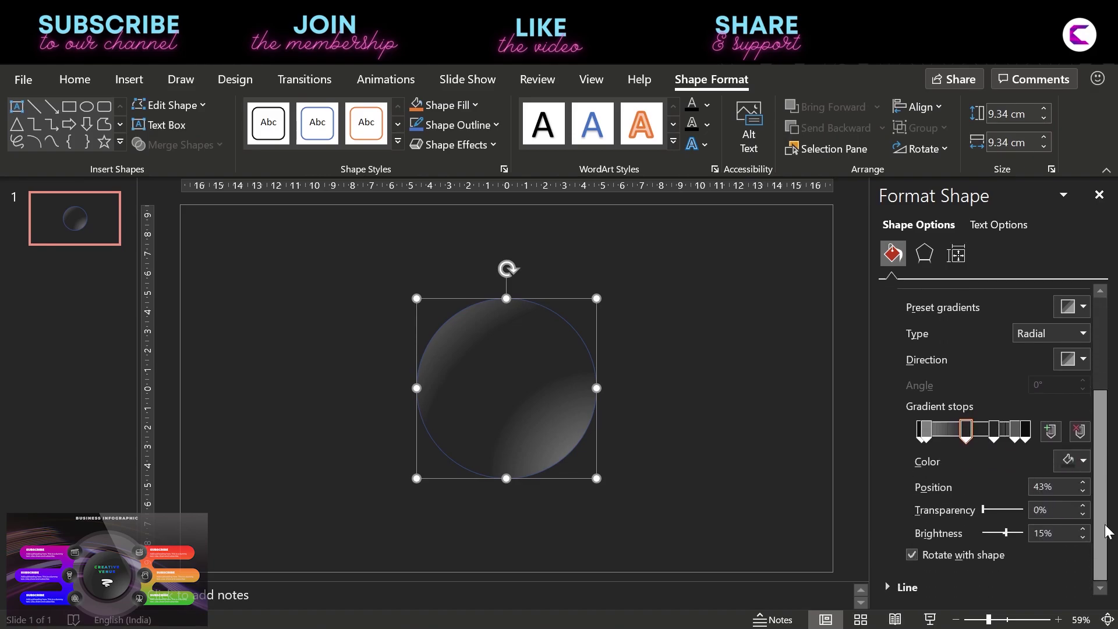
{"action": "left_click", "coordinate": [918, 587]}
{"action": "left_click", "coordinate": [931, 489]}
{"action": "left_click", "coordinate": [743, 459]}
{"action": "left_click", "coordinate": [520, 451]}
{"action": "left_click", "coordinate": [713, 480]}
- Make two overlapping copies of the circle to its left and select both
{"action": "left_click", "coordinate": [506, 374]}
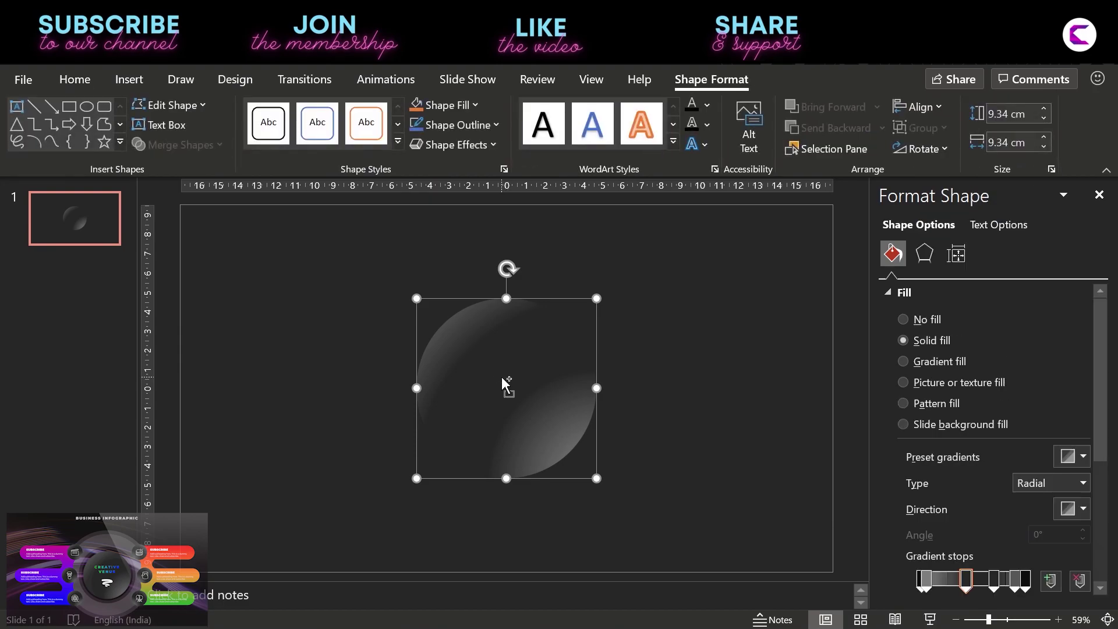
{"action": "left_click_drag", "start_coordinate": [501, 376], "coordinate": [317, 394]}
{"action": "left_click", "coordinate": [127, 79]}
{"action": "left_click", "coordinate": [272, 148]}
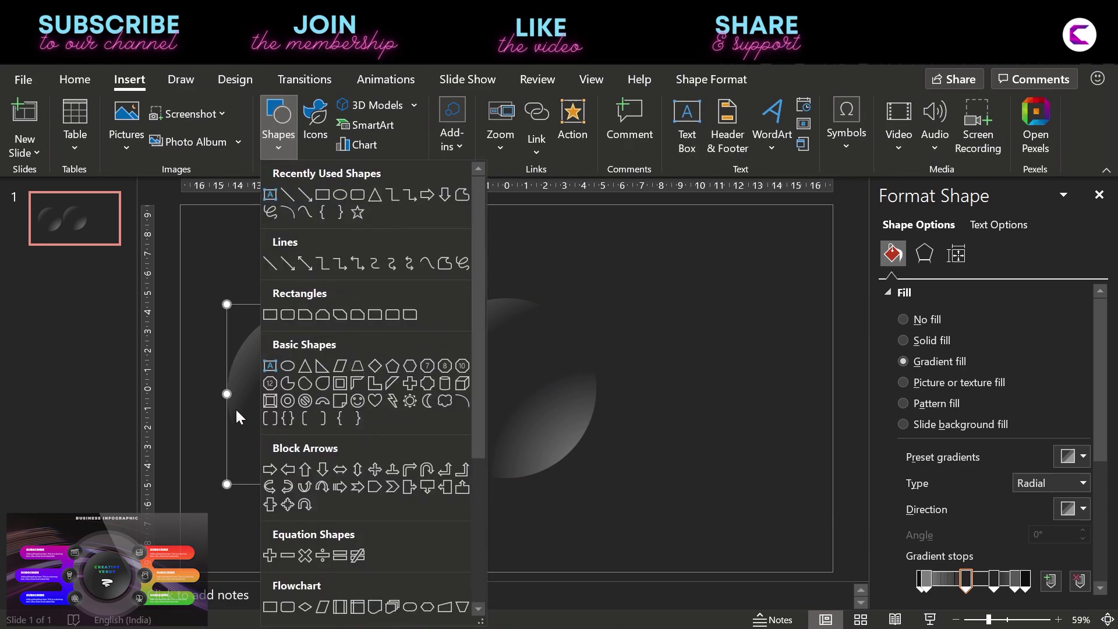
{"action": "left_click", "coordinate": [276, 393]}
{"action": "left_click_drag", "start_coordinate": [296, 397], "coordinate": [320, 419]}
{"action": "left_click", "coordinate": [243, 361]}
{"action": "left_click", "coordinate": [341, 408], "text": "shift"}
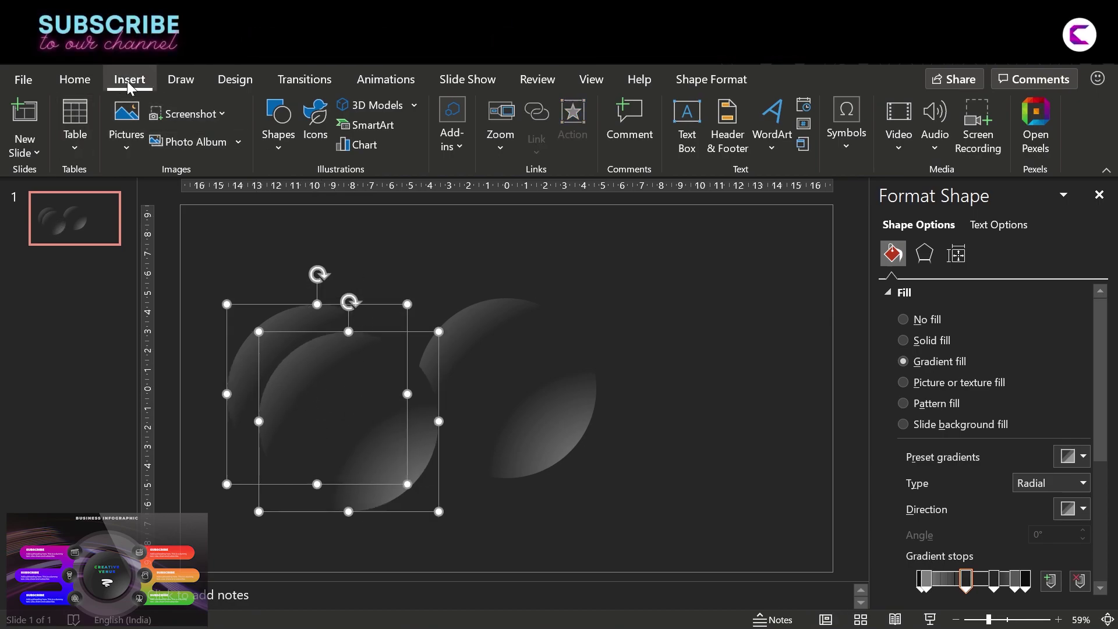
{"action": "left_click", "coordinate": [704, 82]}
- Subtract the overlapping circles into a crescent and move it onto the original circle
{"action": "left_click", "coordinate": [208, 145]}
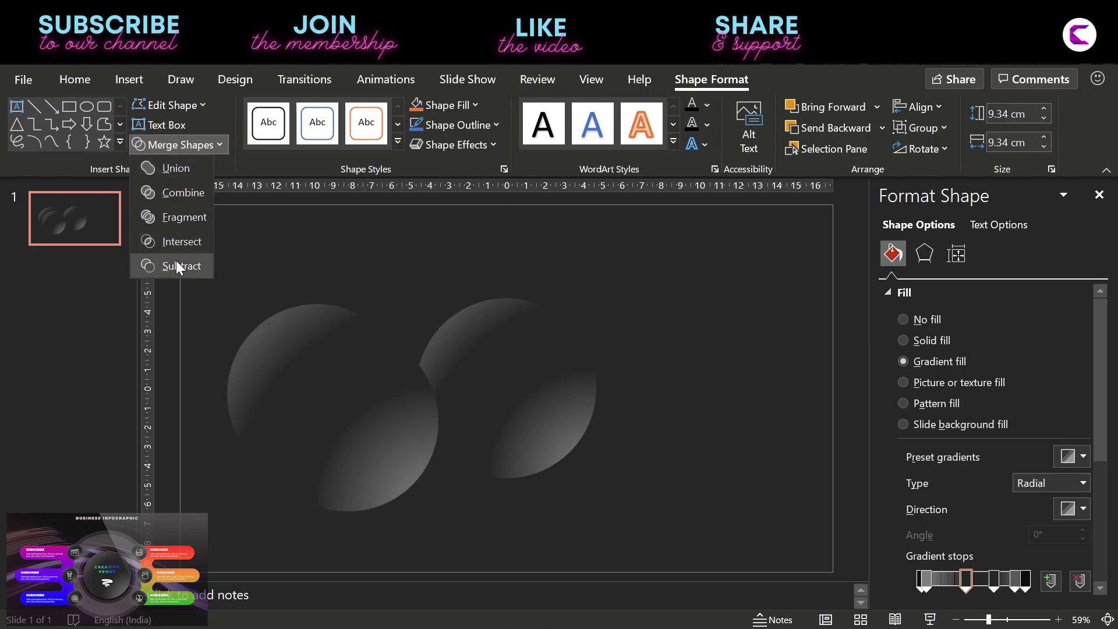
{"action": "left_click", "coordinate": [176, 260]}
{"action": "left_click_drag", "start_coordinate": [286, 372], "coordinate": [402, 341]}
{"action": "left_click", "coordinate": [930, 346]}
{"action": "left_click", "coordinate": [906, 362]}
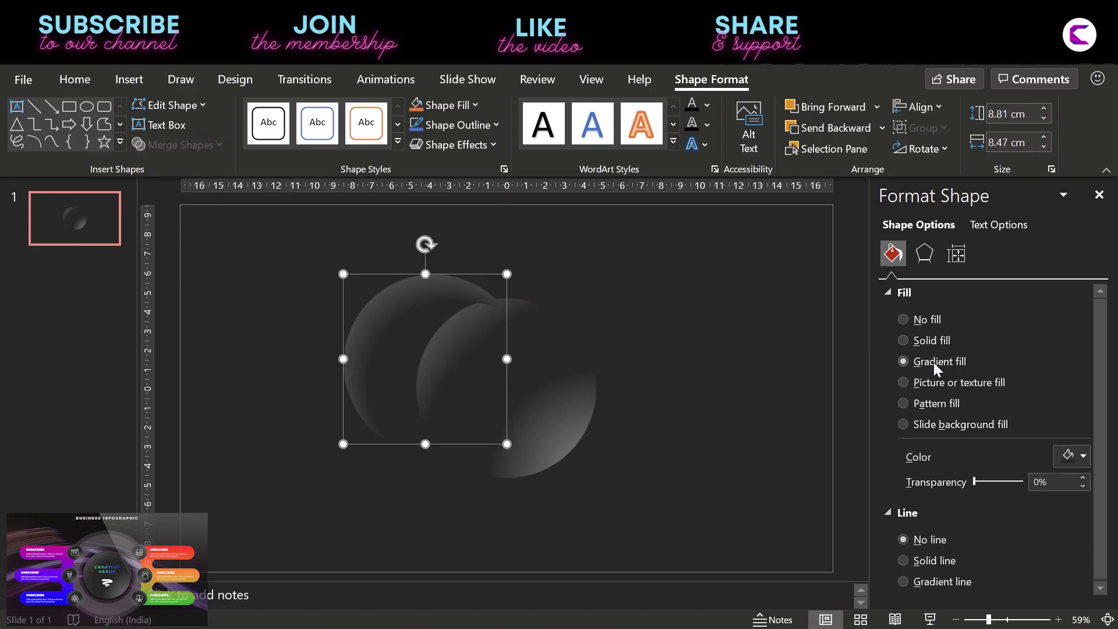
- Reduce the crescent's gradient to two white stops, the last fully transparent
{"action": "left_click_drag", "start_coordinate": [1107, 426], "coordinate": [1106, 511]}
{"action": "left_click", "coordinate": [1079, 422]}
{"action": "left_click", "coordinate": [1079, 422]}
{"action": "left_click", "coordinate": [1079, 421]}
{"action": "left_click_drag", "start_coordinate": [1019, 428], "coordinate": [823, 429]}
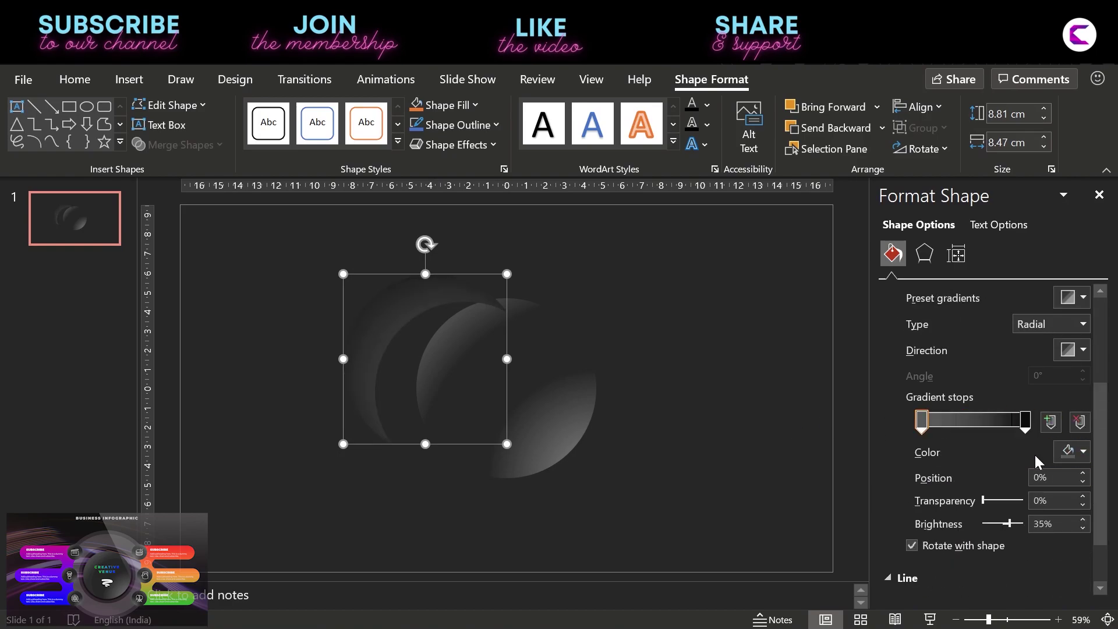
{"action": "left_click", "coordinate": [1077, 451]}
{"action": "left_click", "coordinate": [971, 266]}
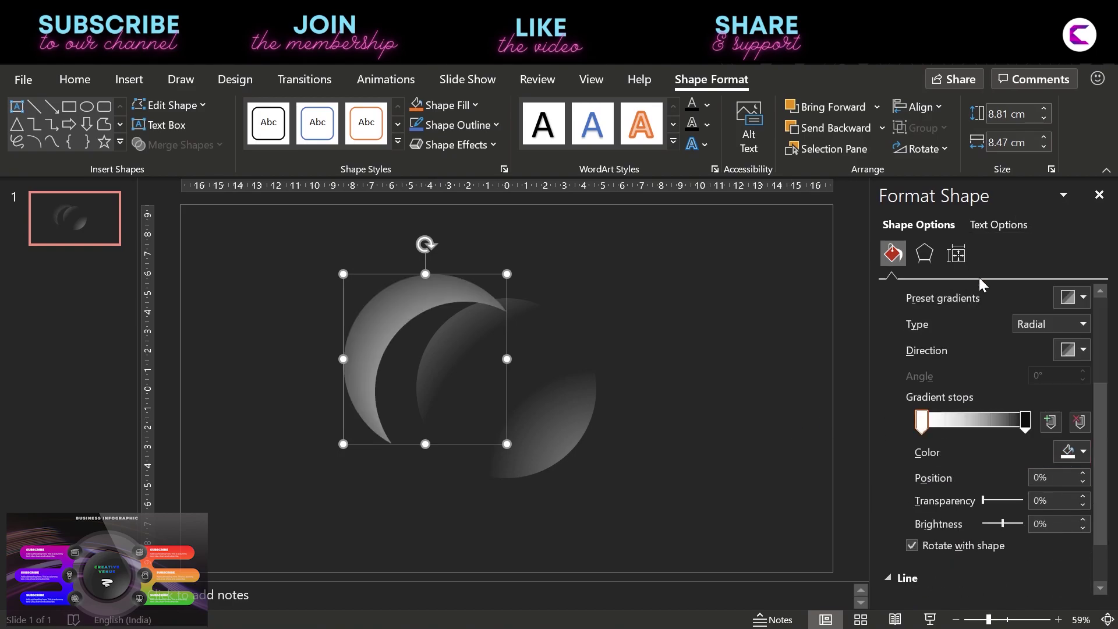
{"action": "left_click", "coordinate": [1026, 424]}
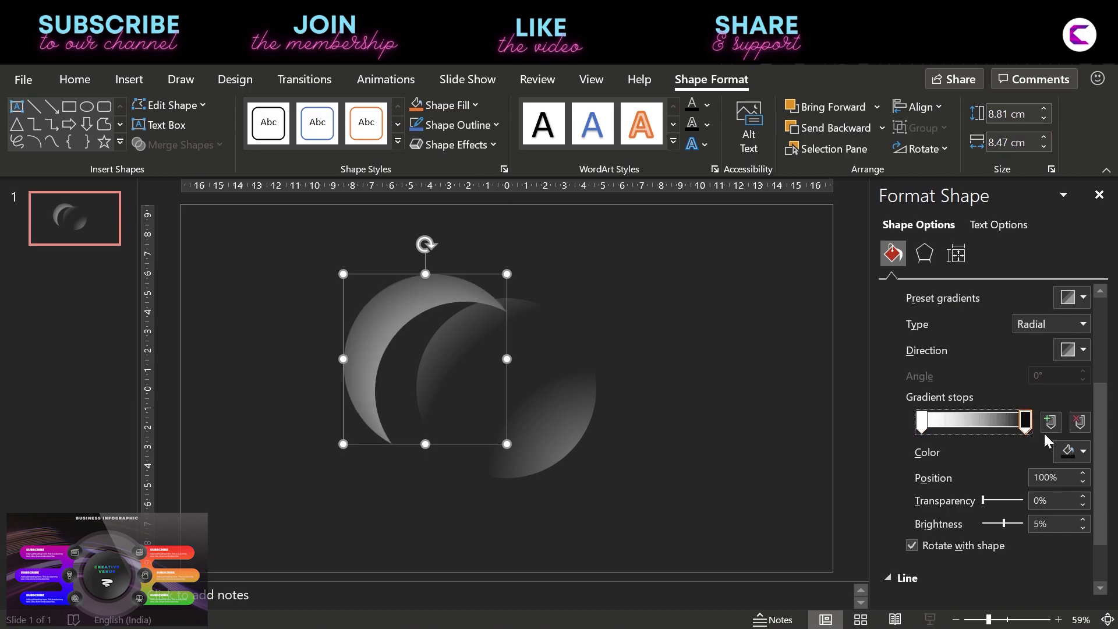
{"action": "left_click", "coordinate": [1077, 452]}
{"action": "left_click", "coordinate": [971, 266]}
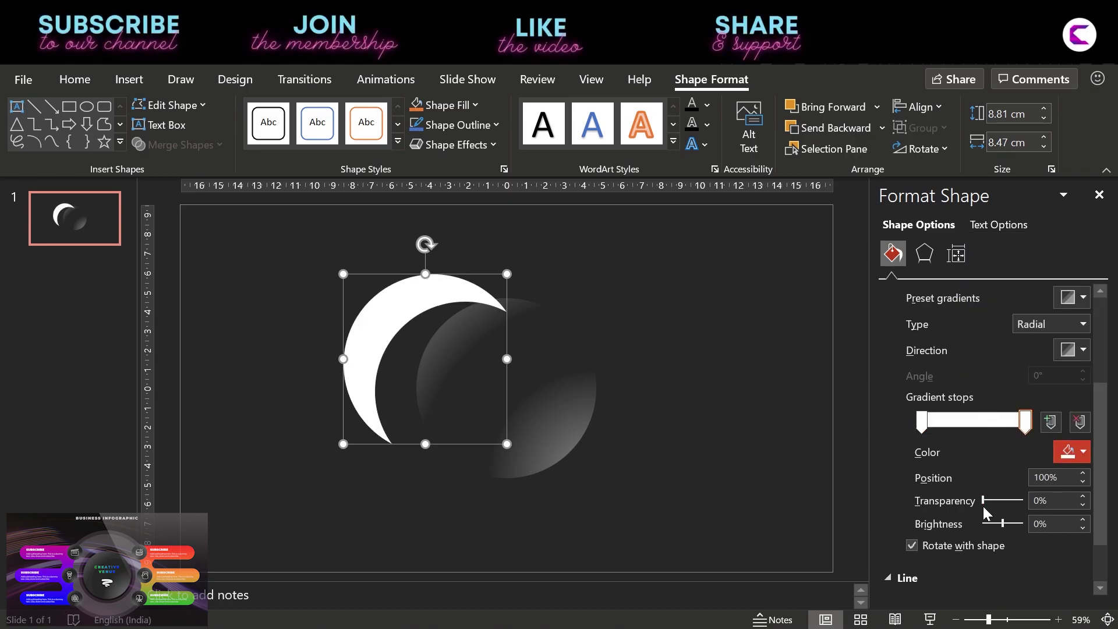
{"action": "left_click_drag", "start_coordinate": [983, 500], "coordinate": [1073, 499]}
{"action": "left_click", "coordinate": [924, 424]}
{"action": "left_click_drag", "start_coordinate": [375, 313], "coordinate": [449, 336]}
- Rearrange the crescent's transparent stops and make its gradient Linear Down
{"action": "left_click_drag", "start_coordinate": [1024, 428], "coordinate": [971, 432]}
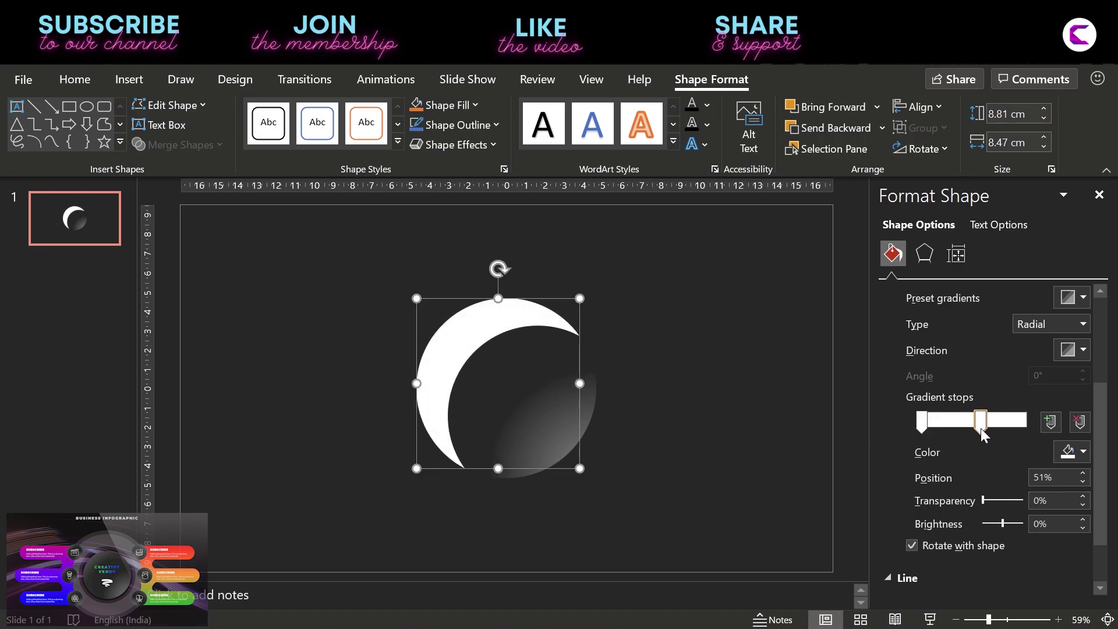
{"action": "left_click_drag", "start_coordinate": [983, 499], "coordinate": [943, 501]}
{"action": "left_click", "coordinate": [921, 421]}
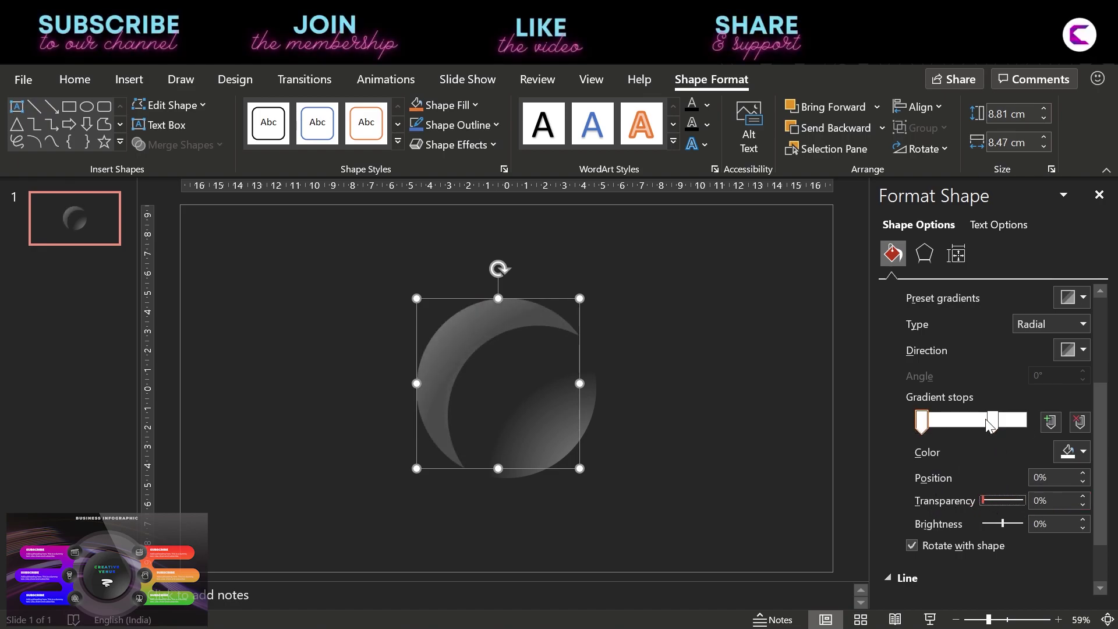
{"action": "left_click_drag", "start_coordinate": [990, 418], "coordinate": [1045, 427]}
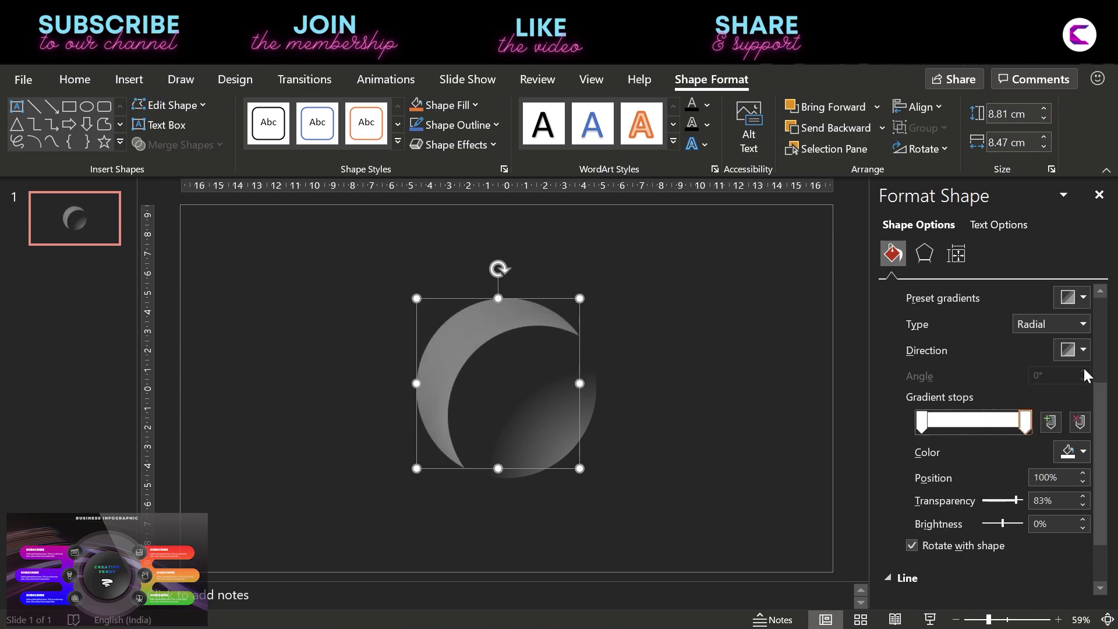
{"action": "left_click", "coordinate": [1083, 324]}
{"action": "left_click", "coordinate": [1053, 343]}
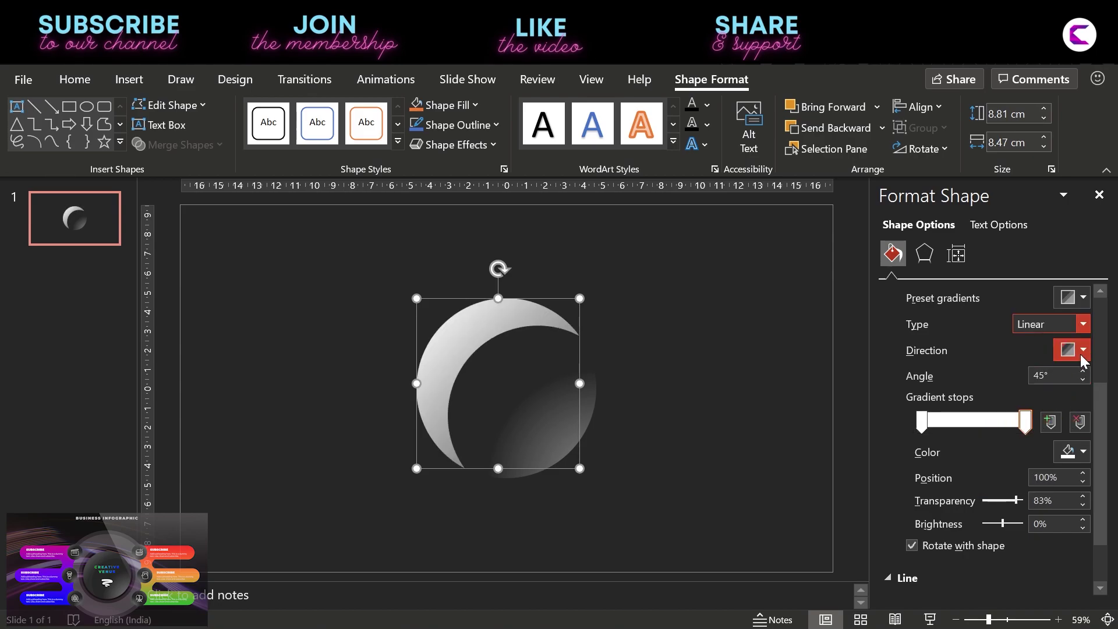
{"action": "left_click", "coordinate": [1081, 354]}
{"action": "left_click", "coordinate": [932, 402]}
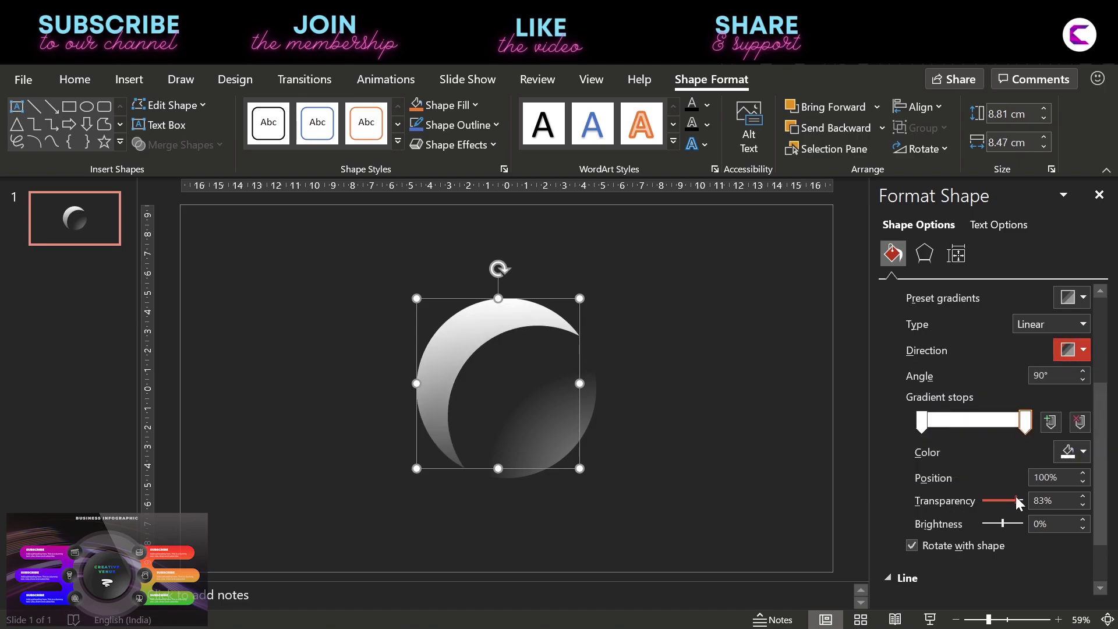
- Set the crescent's gradient stops to 85% and 86% transparency, then select circle and crescent together
{"action": "left_click_drag", "start_coordinate": [1018, 501], "coordinate": [1064, 497]}
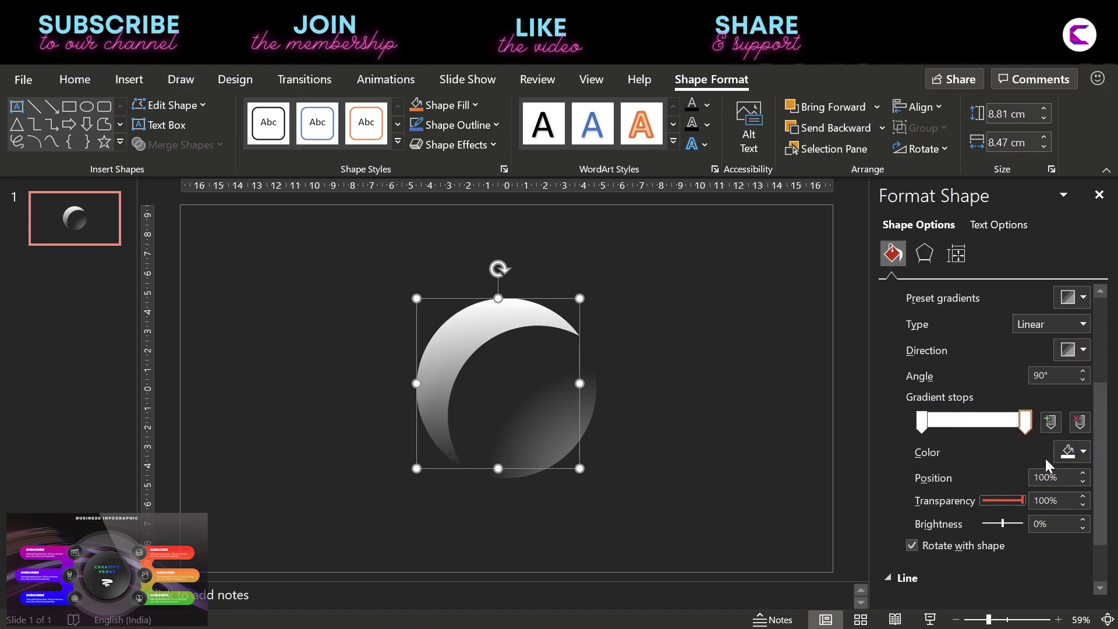
{"action": "left_click_drag", "start_coordinate": [1024, 420], "coordinate": [970, 422]}
{"action": "left_click", "coordinate": [921, 421]}
{"action": "left_click_drag", "start_coordinate": [985, 500], "coordinate": [1015, 496]}
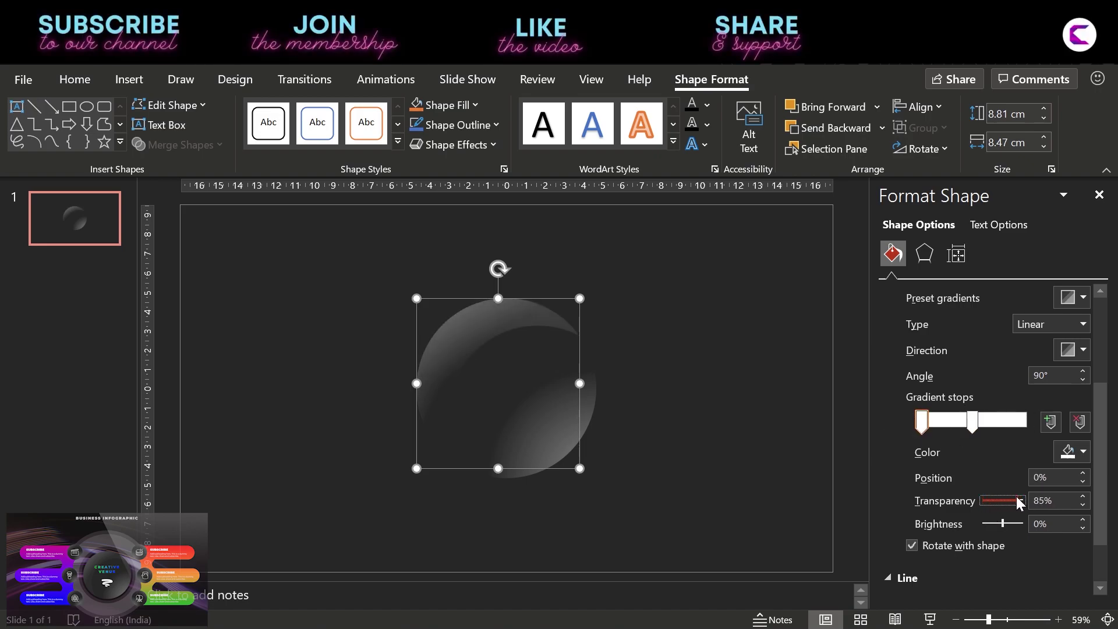
{"action": "left_click", "coordinate": [972, 422]}
{"action": "left_click_drag", "start_coordinate": [1022, 501], "coordinate": [1019, 500]}
{"action": "left_click", "coordinate": [923, 422]}
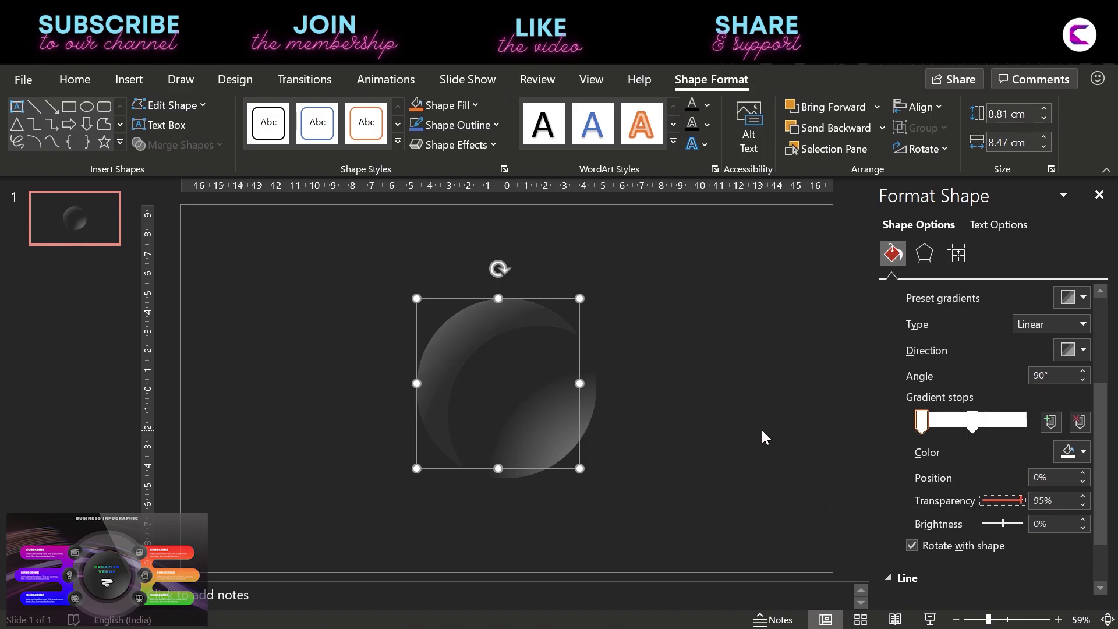
{"action": "left_click", "coordinate": [627, 477]}
{"action": "left_click_drag", "start_coordinate": [363, 504], "coordinate": [755, 249]}
- Group the circle and crescent and give them a light blue outer shadow with more transparency
{"action": "key", "text": "ctrl+g"}
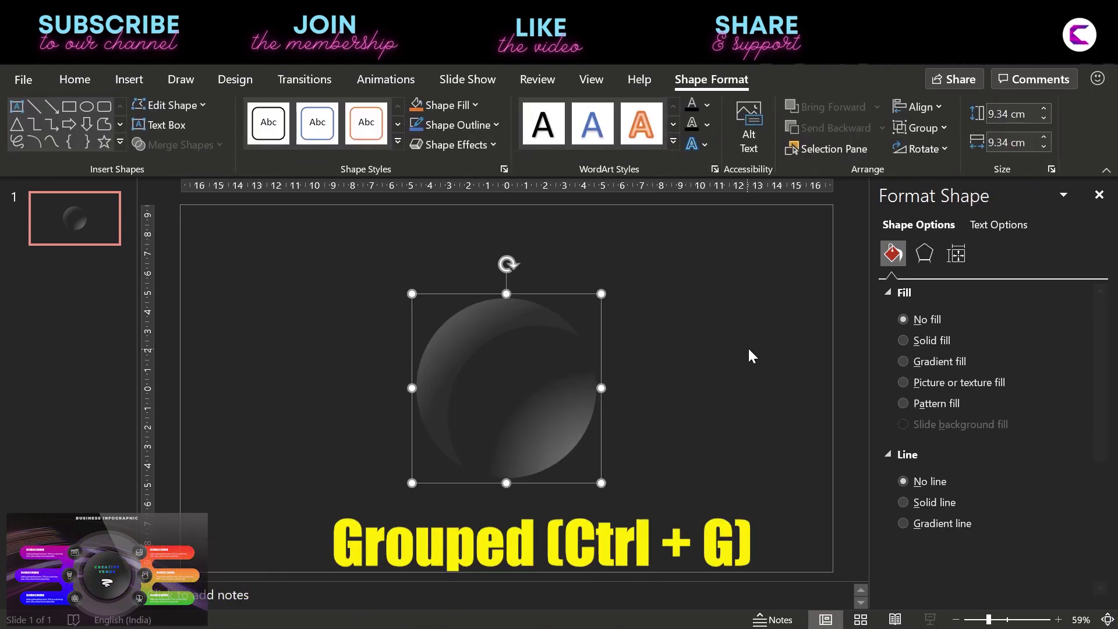
{"action": "left_click", "coordinate": [923, 257]}
{"action": "left_click", "coordinate": [918, 292]}
{"action": "left_click", "coordinate": [1073, 315]}
{"action": "left_click", "coordinate": [971, 455]}
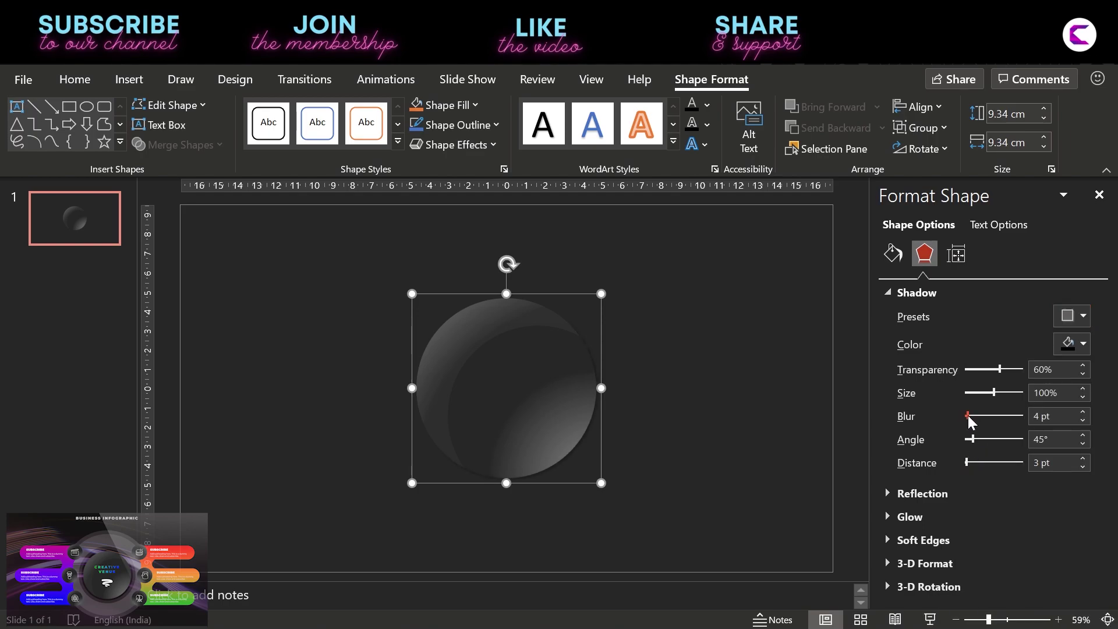
{"action": "left_click", "coordinate": [1071, 344]}
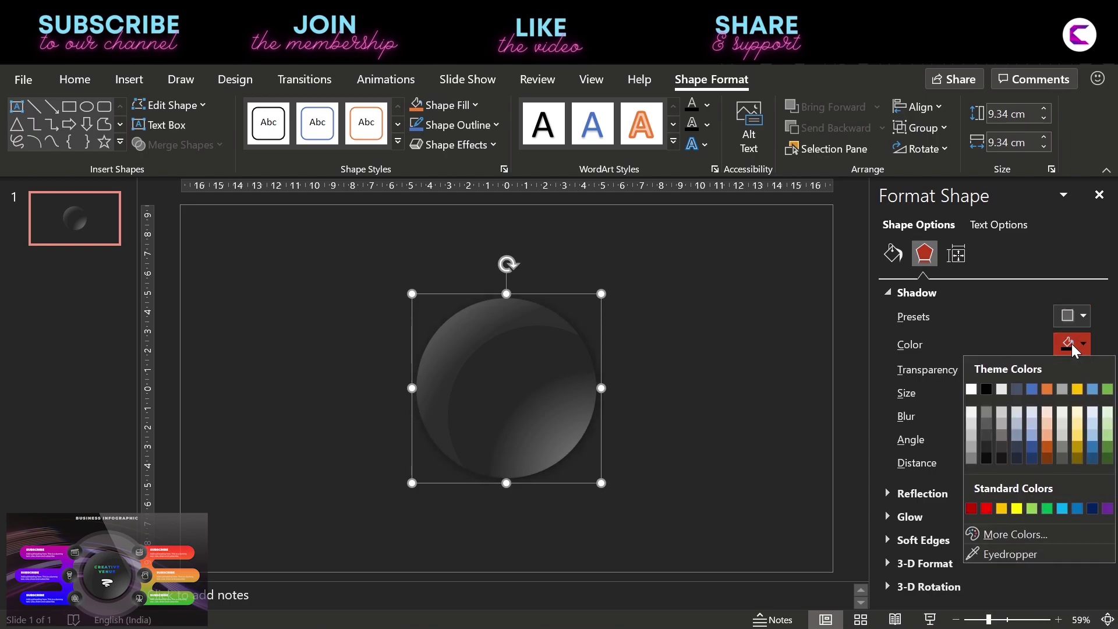
{"action": "left_click", "coordinate": [986, 389]}
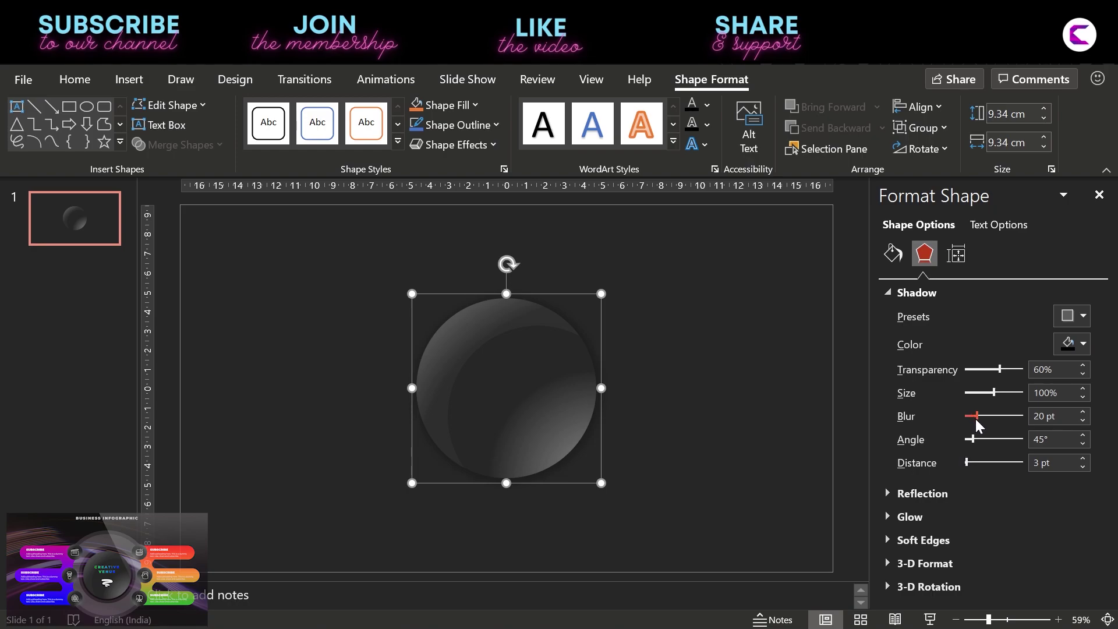
{"action": "left_click", "coordinate": [1070, 347]}
{"action": "left_click", "coordinate": [971, 448]}
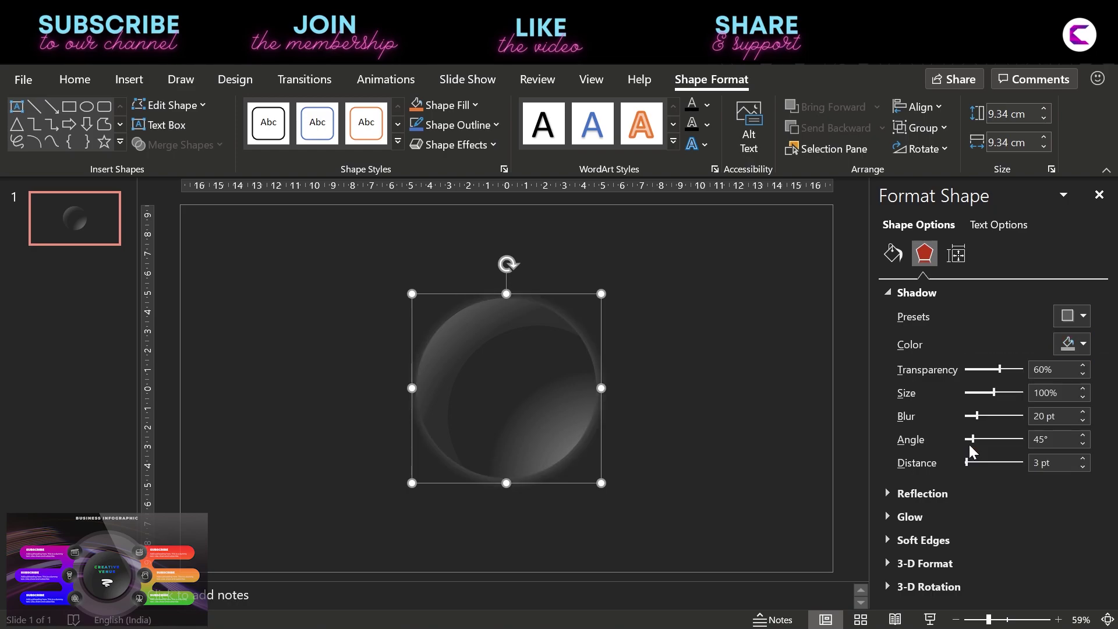
{"action": "left_click", "coordinate": [1068, 346]}
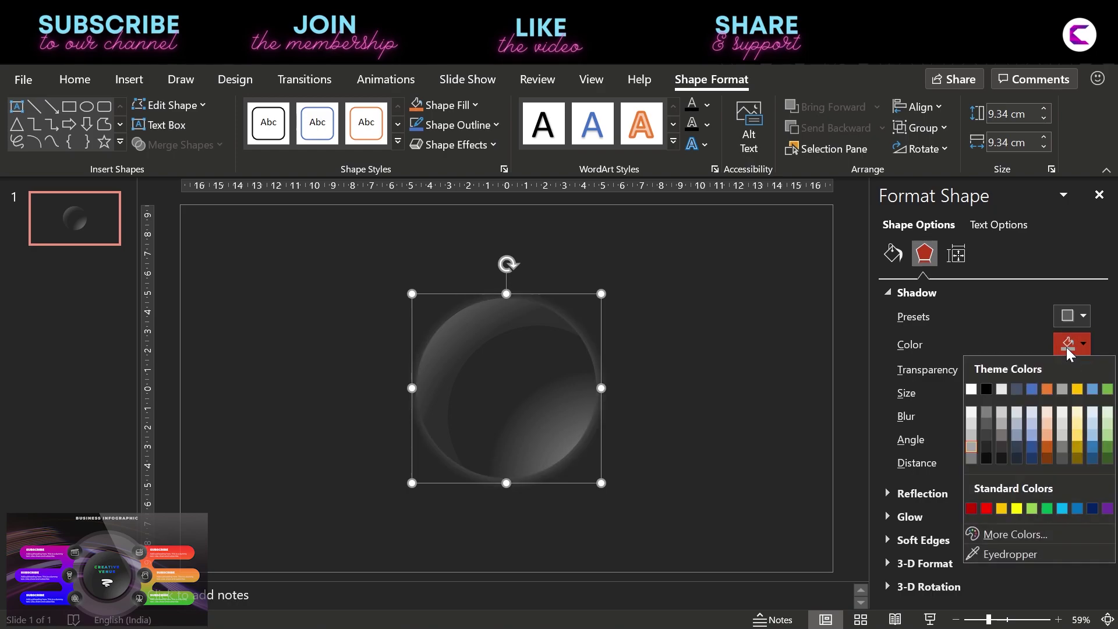
{"action": "left_click", "coordinate": [1061, 509]}
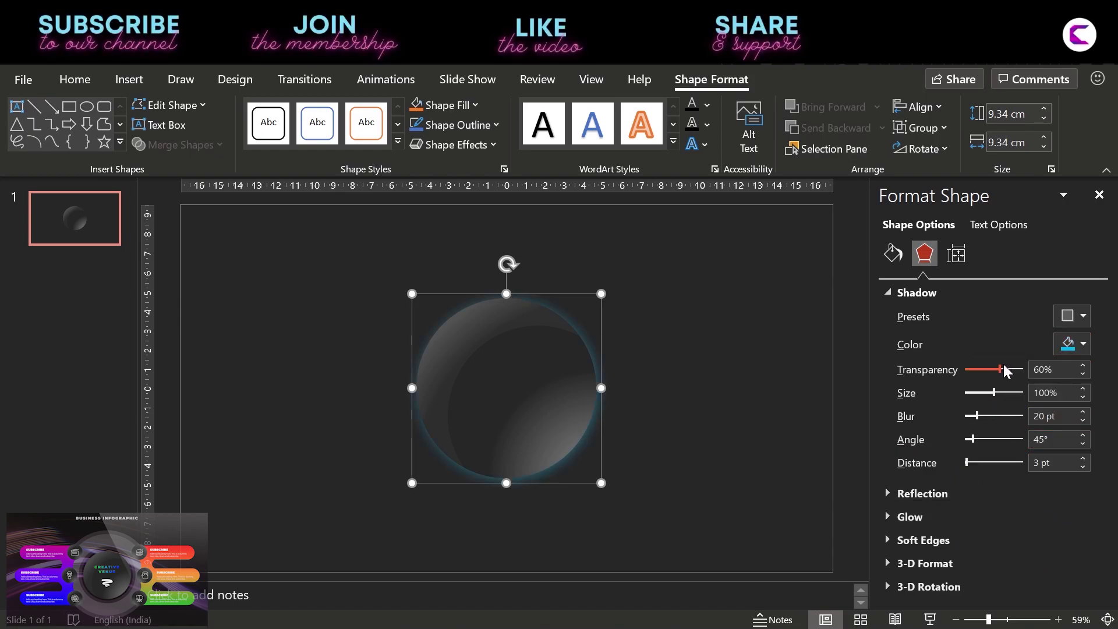
{"action": "left_click_drag", "start_coordinate": [1000, 369], "coordinate": [1008, 369]}
- Change the shadow to light cyan via More Colors and soften its blur to 23 pt
{"action": "left_click", "coordinate": [700, 423]}
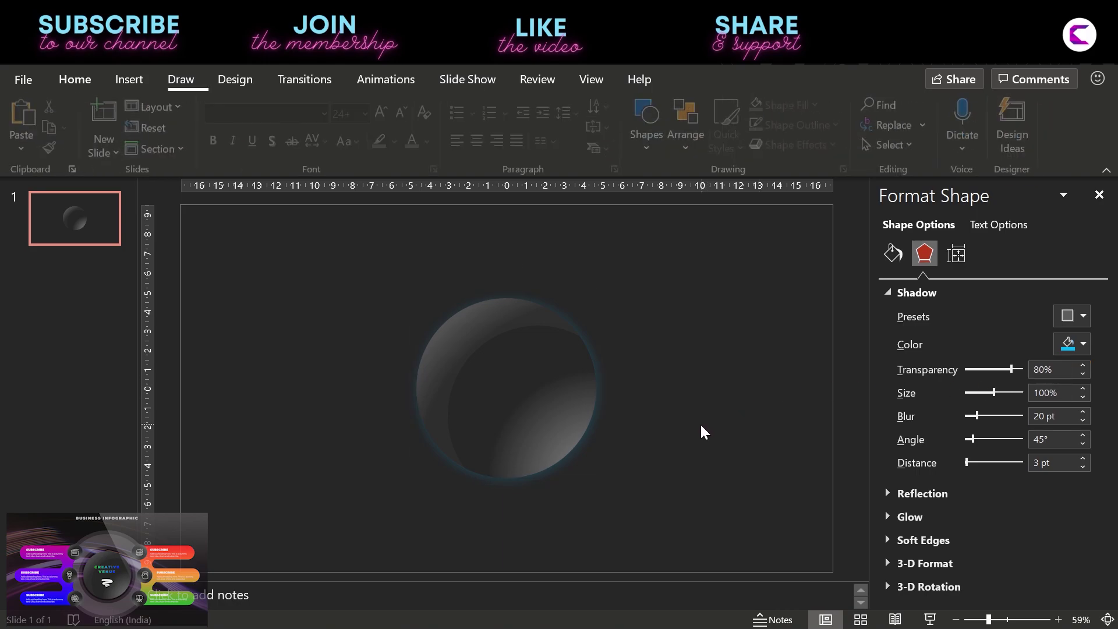
{"action": "left_click", "coordinate": [557, 466]}
{"action": "left_click", "coordinate": [934, 260]}
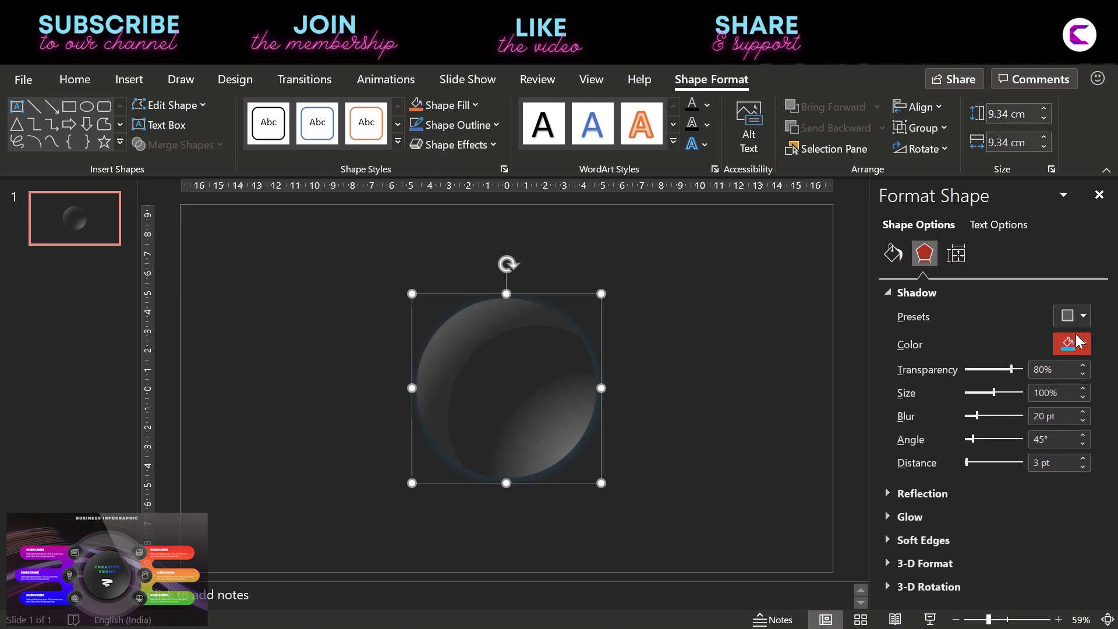
{"action": "left_click", "coordinate": [1074, 344]}
{"action": "left_click", "coordinate": [1034, 535]}
{"action": "left_click", "coordinate": [471, 201]}
{"action": "left_click", "coordinate": [499, 268]}
{"action": "left_click", "coordinate": [639, 203]}
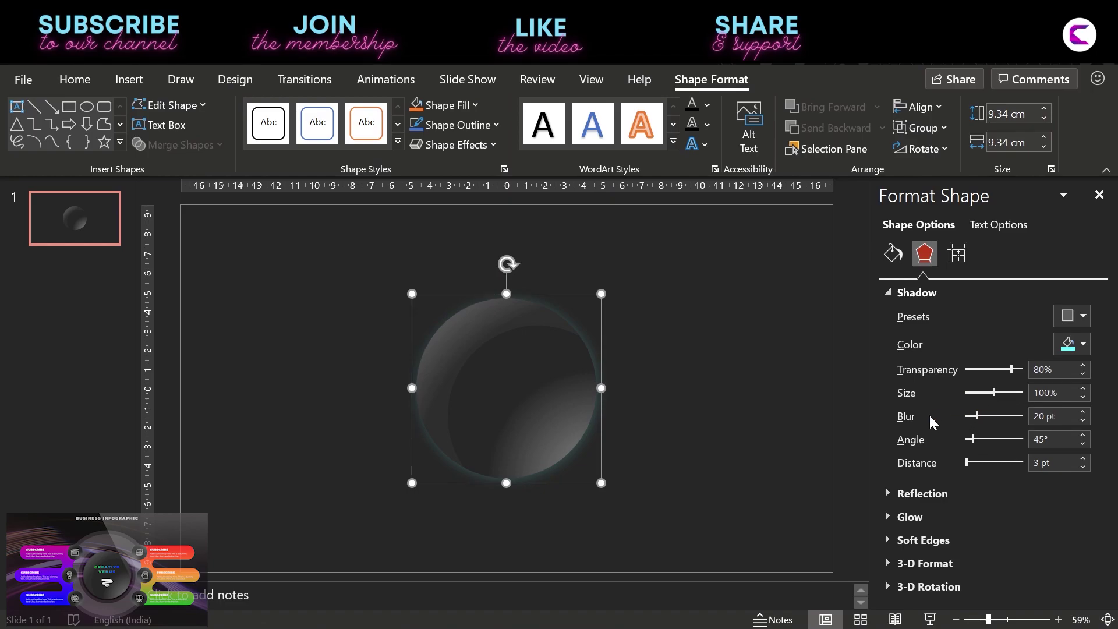
{"action": "left_click_drag", "start_coordinate": [970, 417], "coordinate": [977, 414]}
- Give the grouped sphere a 14 pt cyan glow at 97% transparency
{"action": "left_click", "coordinate": [932, 522]}
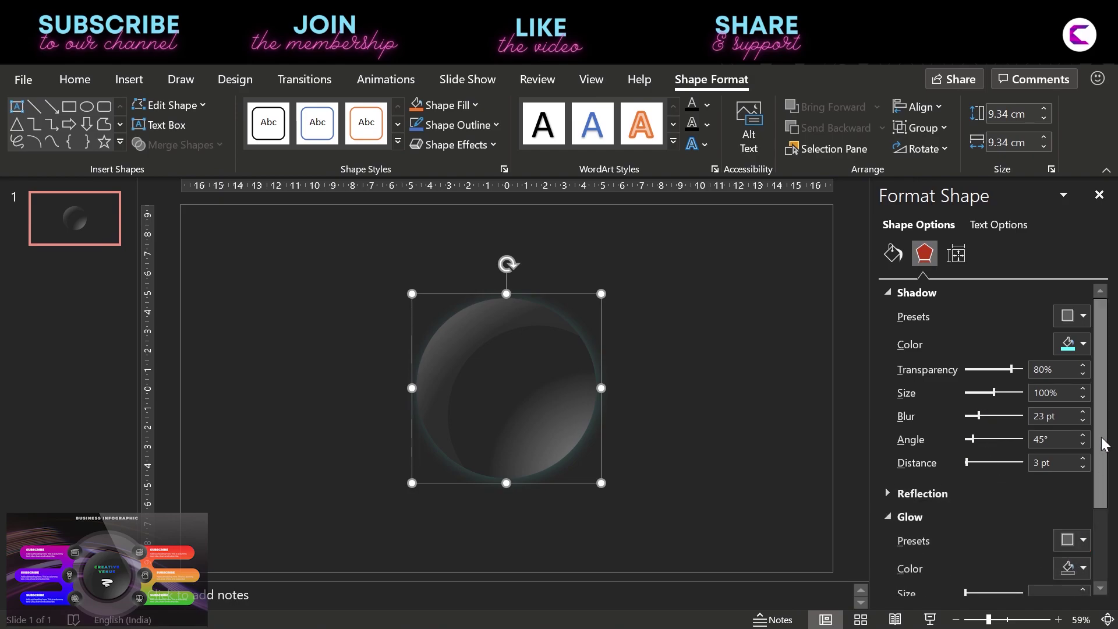
{"action": "left_click_drag", "start_coordinate": [1100, 444], "coordinate": [1100, 511]}
{"action": "left_click_drag", "start_coordinate": [965, 490], "coordinate": [972, 488]}
{"action": "left_click", "coordinate": [1077, 465]}
{"action": "left_click", "coordinate": [970, 399]}
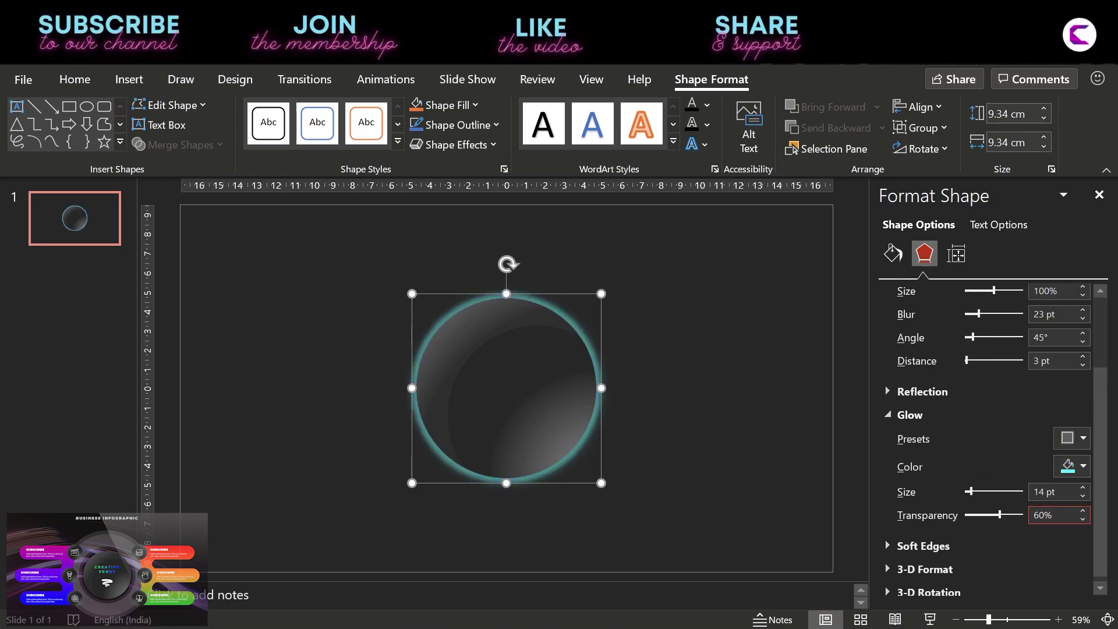
{"action": "left_click_drag", "start_coordinate": [1000, 515], "coordinate": [1021, 515]}
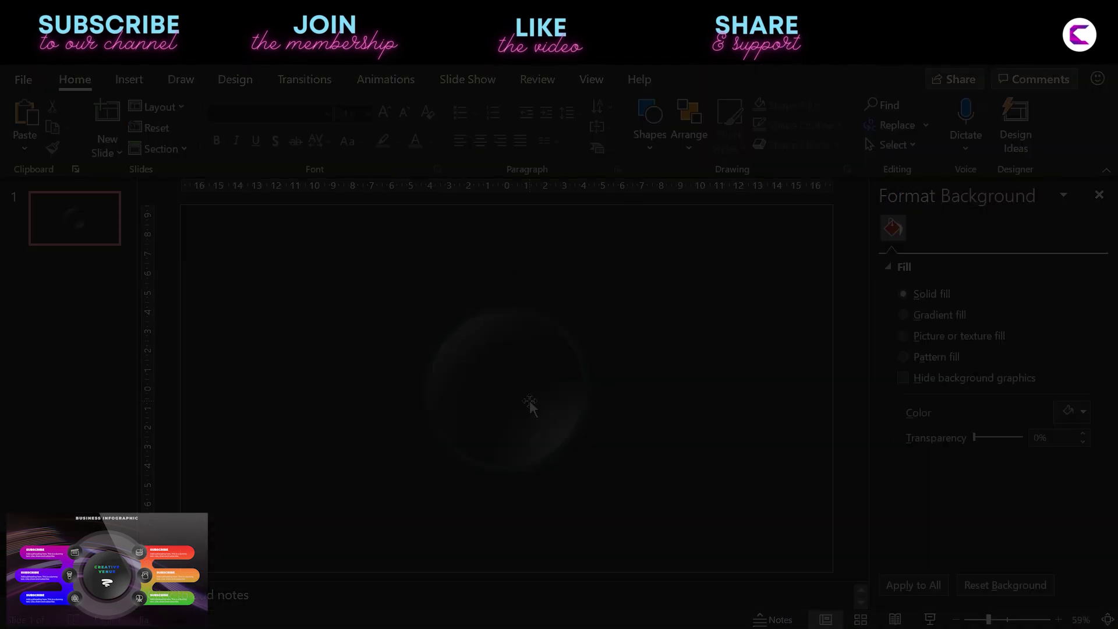
{"action": "left_click", "coordinate": [529, 400]}
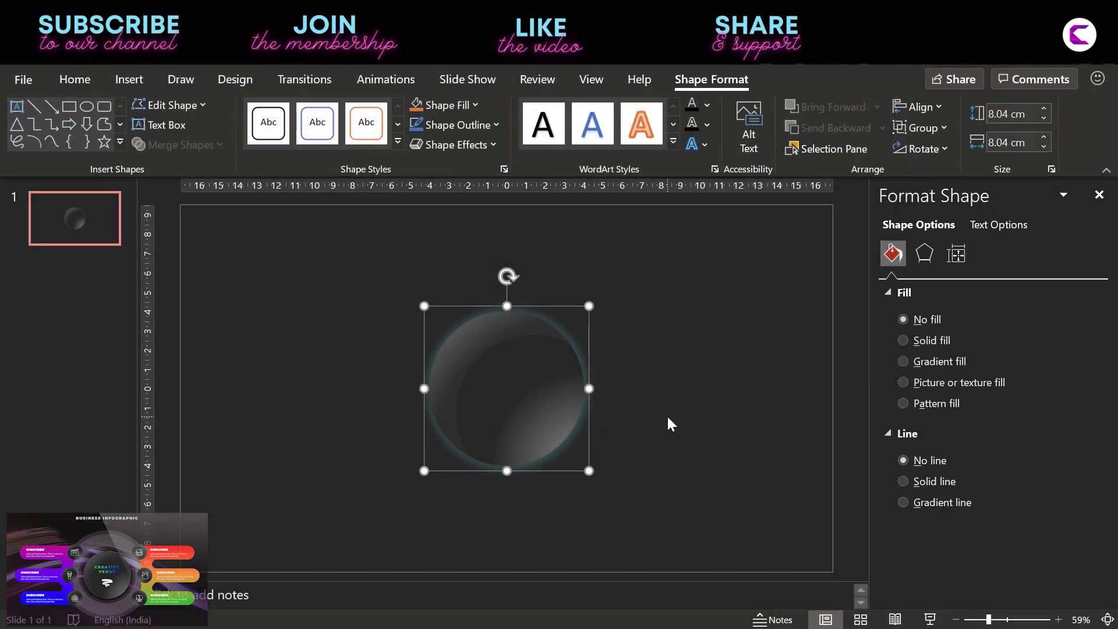
- Paste a copy of the sphere, move it upper left and shrink it to 2.6 cm
{"action": "key", "text": "ctrl+v"}
{"action": "left_click_drag", "start_coordinate": [553, 412], "coordinate": [370, 350]}
{"action": "left_click_drag", "start_coordinate": [413, 420], "coordinate": [360, 316]}
- Set the small circle's shadow to No Shadow and nudge it slightly right
{"action": "left_click", "coordinate": [933, 260]}
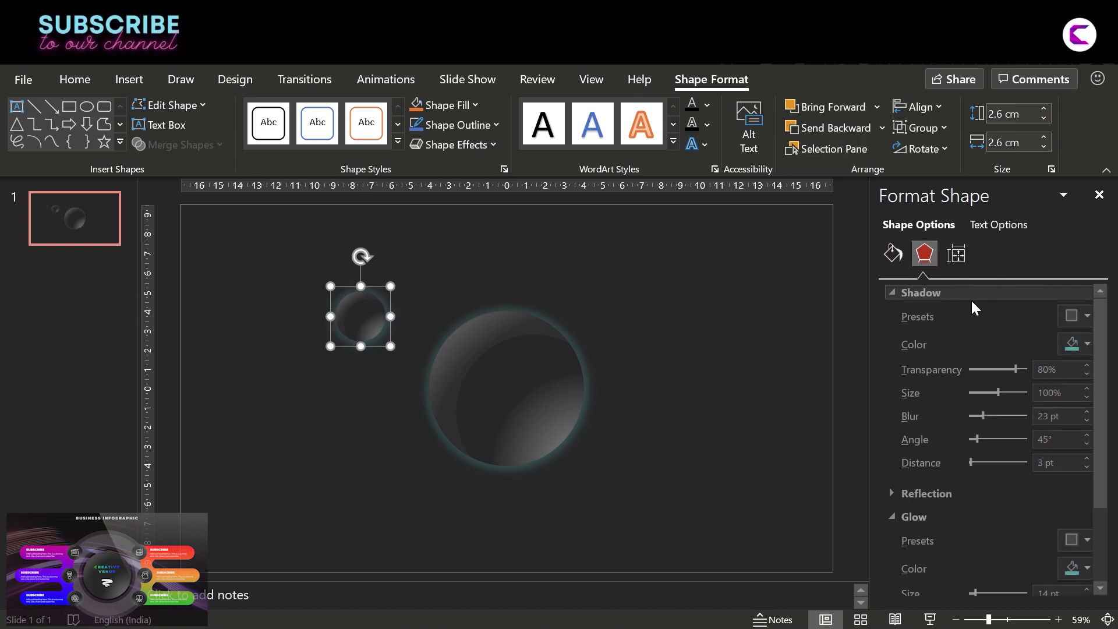
{"action": "left_click", "coordinate": [1071, 314]}
{"action": "left_click", "coordinate": [976, 378]}
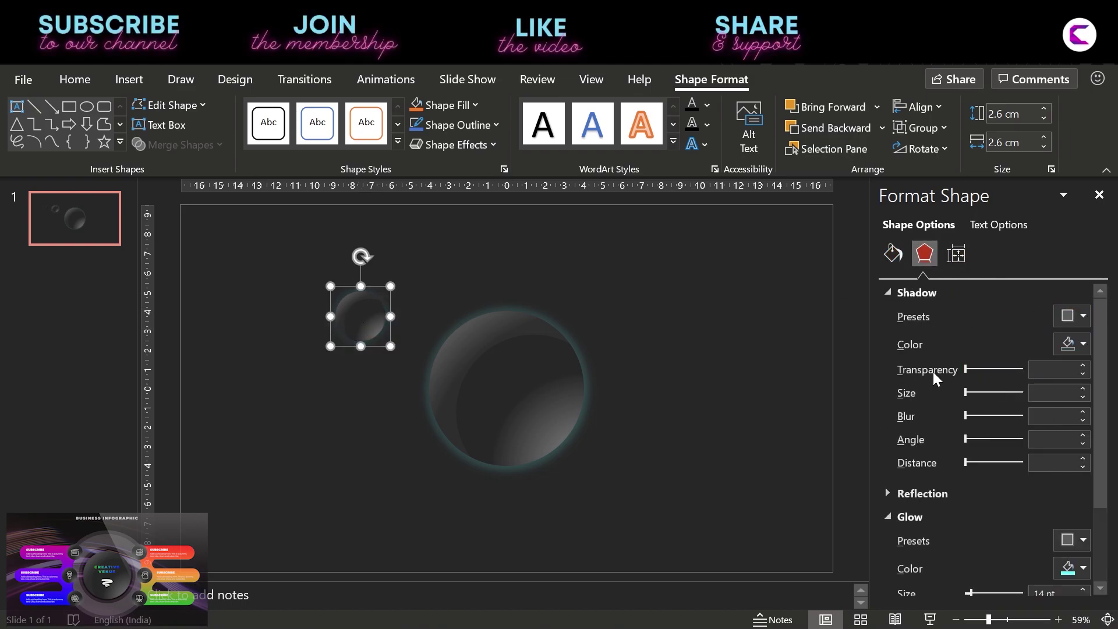
{"action": "left_click", "coordinate": [620, 338]}
{"action": "left_click", "coordinate": [355, 322]}
{"action": "left_click_drag", "start_coordinate": [355, 322], "coordinate": [370, 321]}
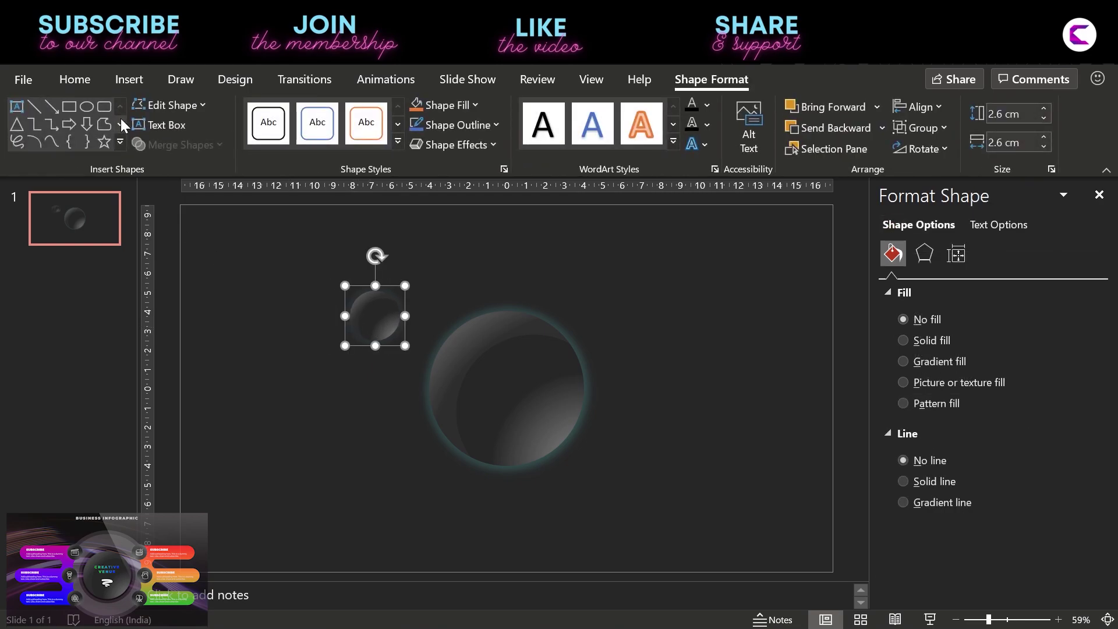
- Draw a rounded rectangle on the left and round its ends fully into a wide pill
{"action": "left_click", "coordinate": [129, 79]}
{"action": "left_click", "coordinate": [280, 150]}
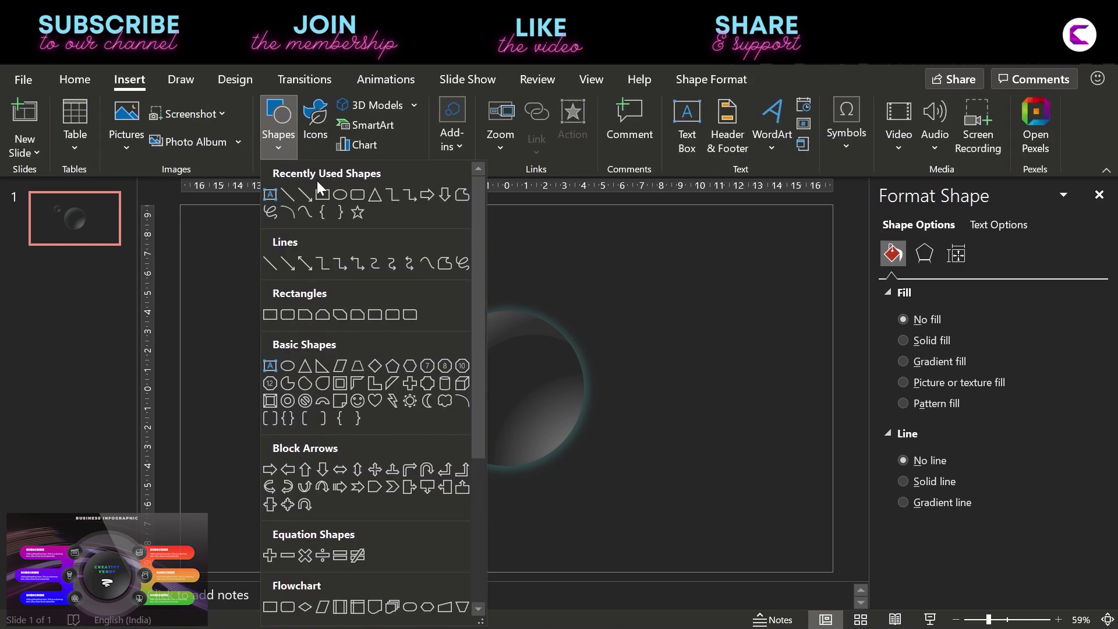
{"action": "left_click", "coordinate": [356, 194]}
{"action": "left_click_drag", "start_coordinate": [226, 291], "coordinate": [409, 336]}
{"action": "left_click_drag", "start_coordinate": [237, 291], "coordinate": [401, 297]}
{"action": "mouse_move", "coordinate": [332, 306]}
{"action": "left_mouse_down"}
{"action": "mouse_move", "coordinate": [338, 313]}
{"action": "mouse_move", "coordinate": [331, 306]}
{"action": "left_mouse_up"}
{"action": "left_click_drag", "start_coordinate": [224, 311], "coordinate": [218, 313]}
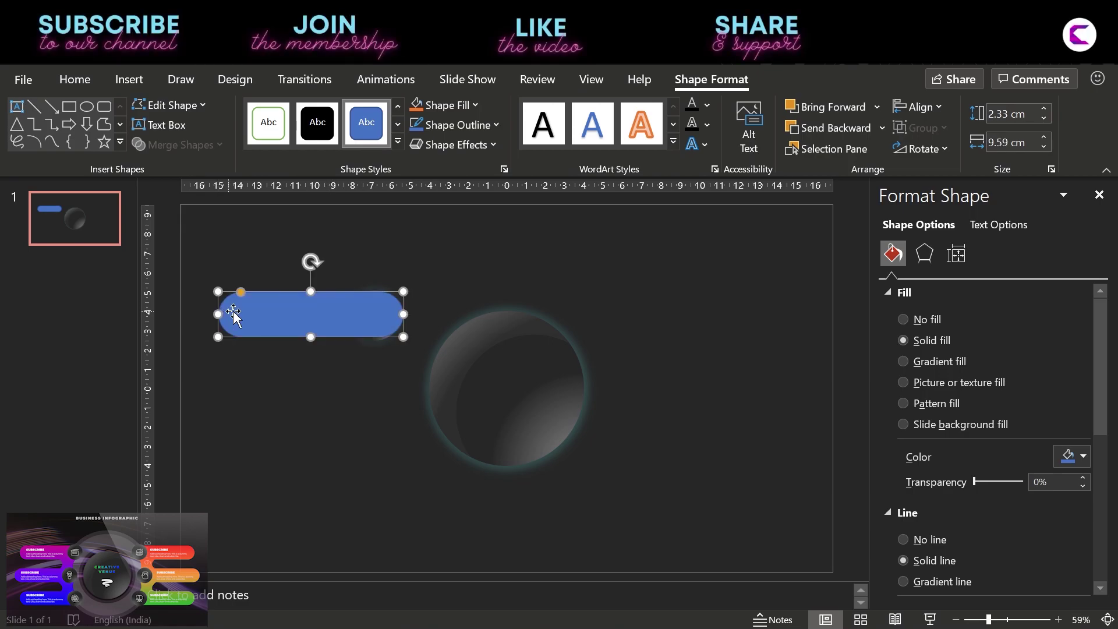
{"action": "left_click_drag", "start_coordinate": [402, 313], "coordinate": [353, 315]}
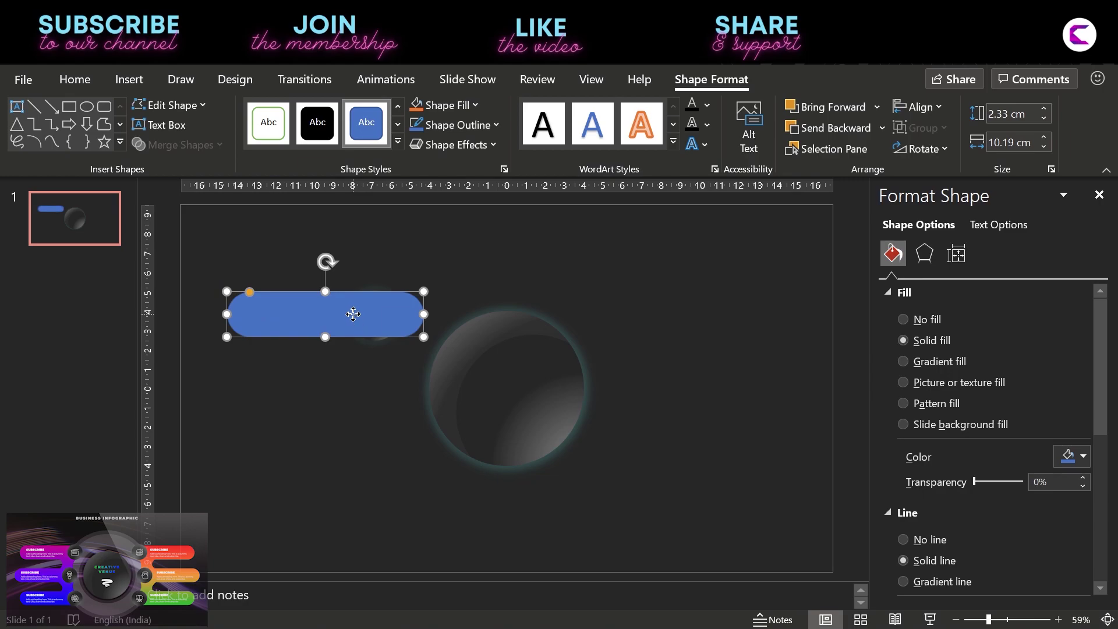
- Send the pill to the back and place the small circle on its right end
{"action": "right_click", "coordinate": [353, 315]}
{"action": "left_click", "coordinate": [415, 345]}
{"action": "left_click", "coordinate": [372, 358]}
{"action": "left_click", "coordinate": [373, 312]}
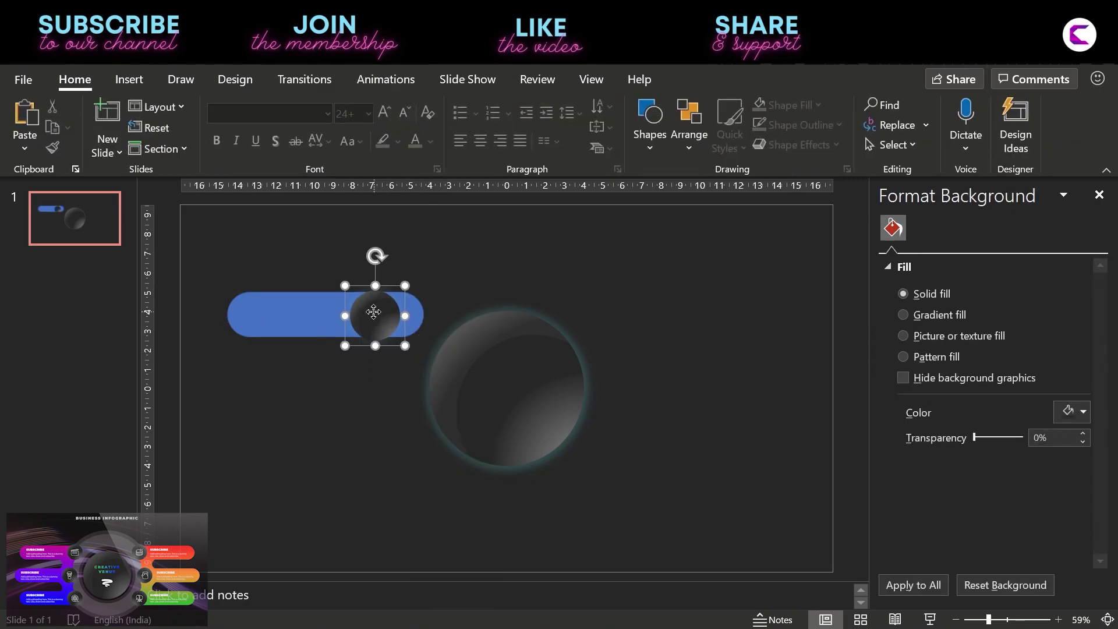
{"action": "left_click_drag", "start_coordinate": [374, 312], "coordinate": [397, 309]}
{"action": "left_click", "coordinate": [349, 366]}
- Reposition the blue pill under the small circle into its final place
{"action": "left_click", "coordinate": [233, 315]}
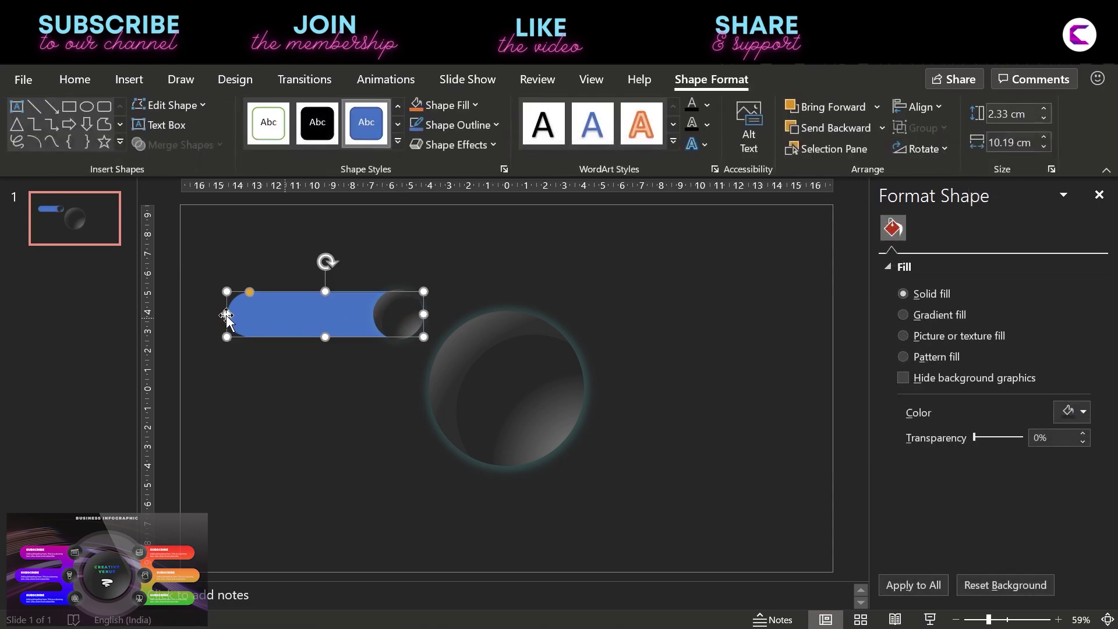
{"action": "left_click_drag", "start_coordinate": [227, 315], "coordinate": [219, 315]}
{"action": "left_click", "coordinate": [1078, 455]}
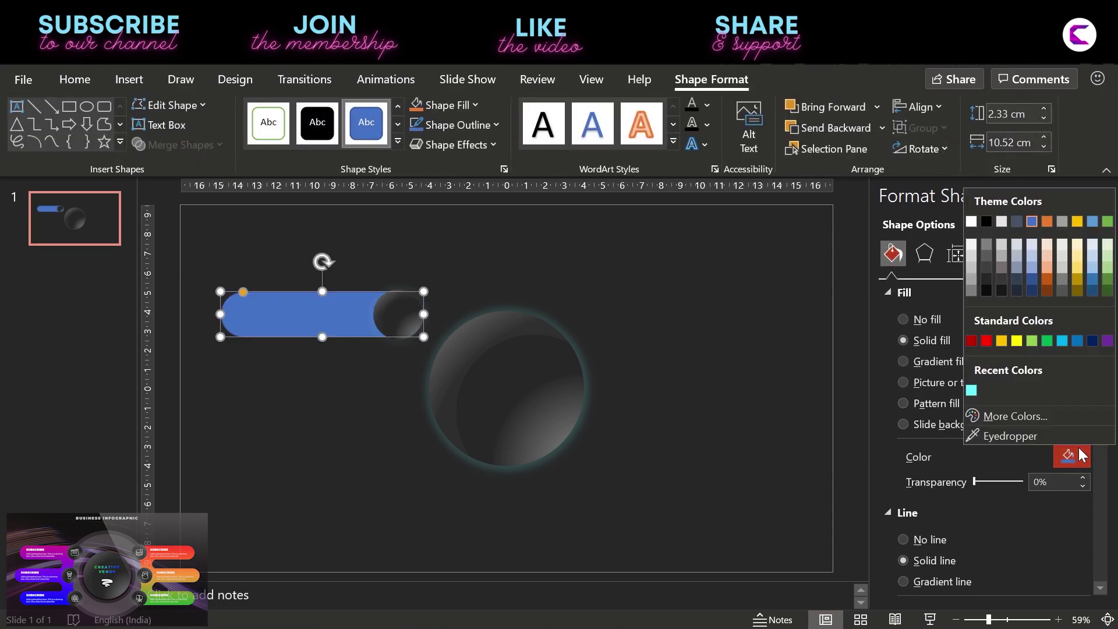
{"action": "left_click", "coordinate": [641, 438]}
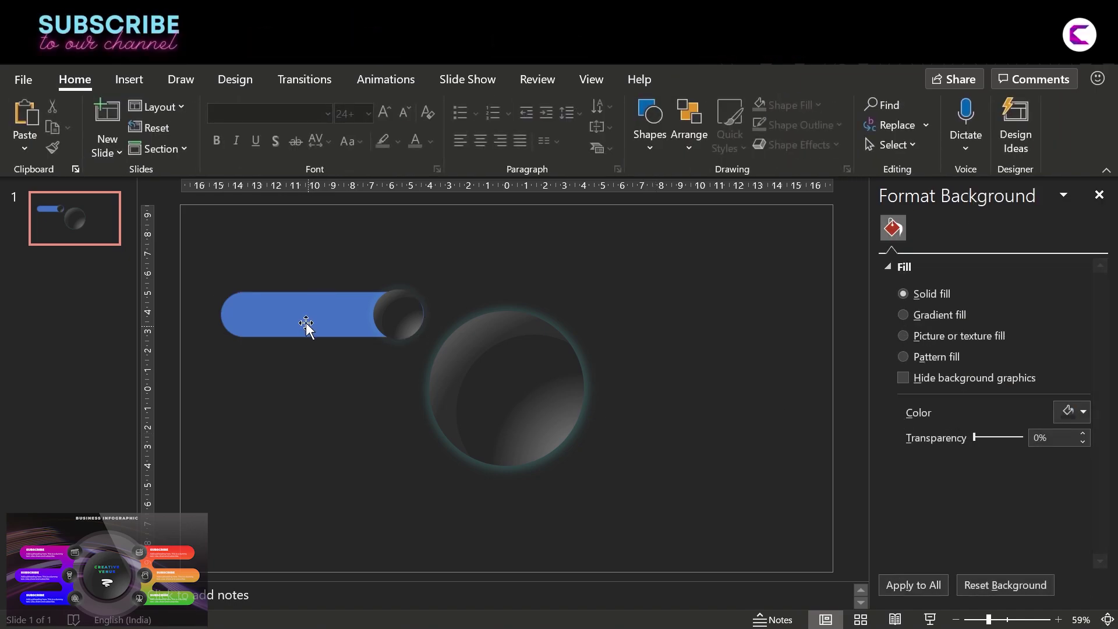
{"action": "left_click", "coordinate": [322, 322]}
{"action": "left_click_drag", "start_coordinate": [322, 322], "coordinate": [305, 381]}
- Duplicate the pill to make second and third copies stacked below it
{"action": "key", "text": "ctrl+c"}
{"action": "key", "text": "ctrl+v"}
{"action": "left_click", "coordinate": [323, 313]}
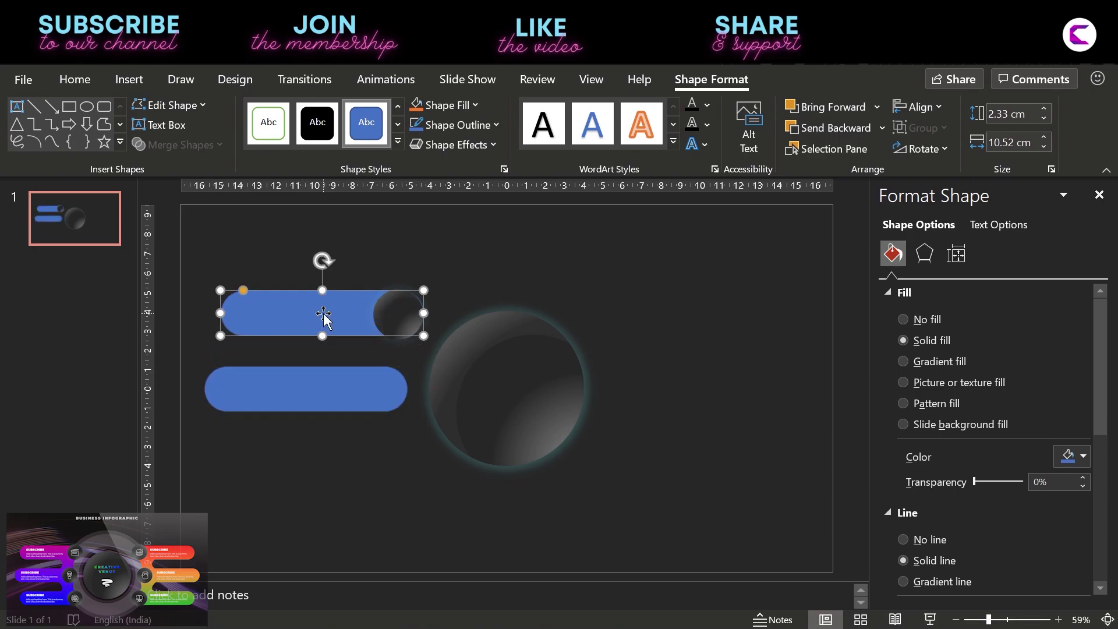
{"action": "left_click_drag", "start_coordinate": [323, 313], "coordinate": [318, 455]}
- Distribute the three pills vertically so they are evenly spaced
{"action": "left_click", "coordinate": [332, 367], "text": "shift"}
{"action": "left_click", "coordinate": [343, 297], "text": "shift"}
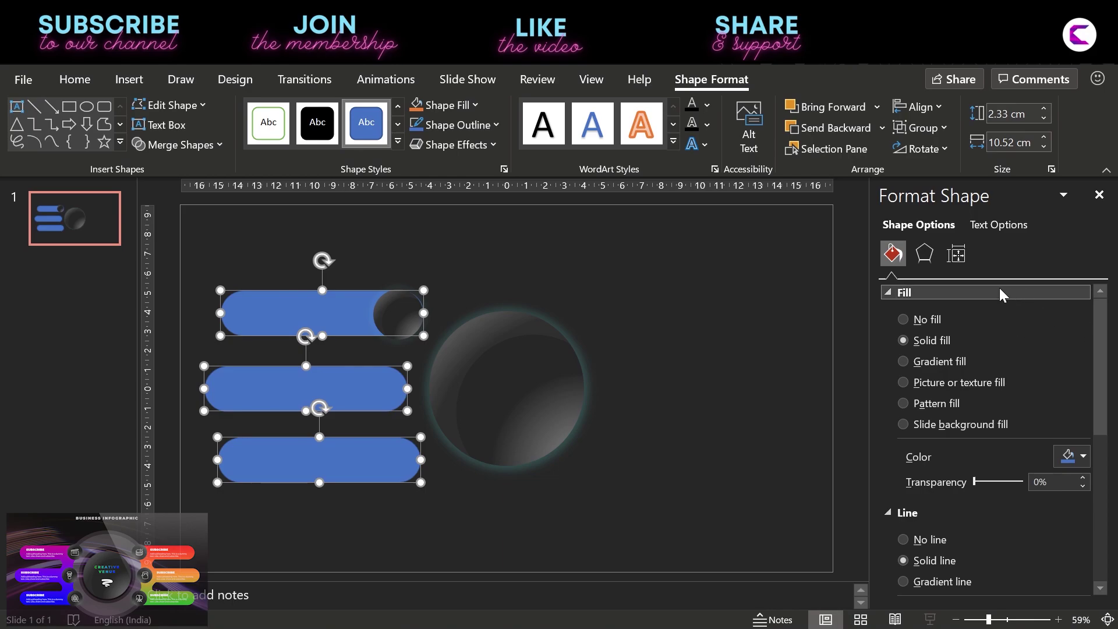
{"action": "left_click", "coordinate": [930, 111]}
{"action": "left_click", "coordinate": [981, 317]}
{"action": "left_click", "coordinate": [672, 456]}
{"action": "left_click", "coordinate": [129, 80]}
{"action": "left_click", "coordinate": [278, 146]}
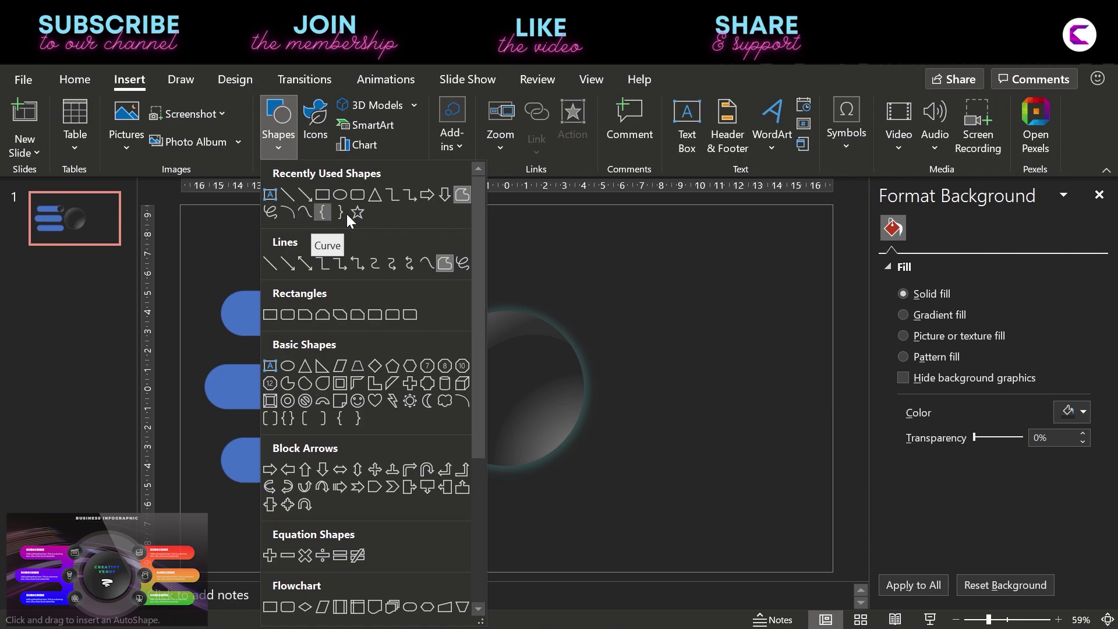
- Draw a rectangle between the top and middle bars and curve its sides with Edit Points
{"action": "left_click", "coordinate": [323, 198]}
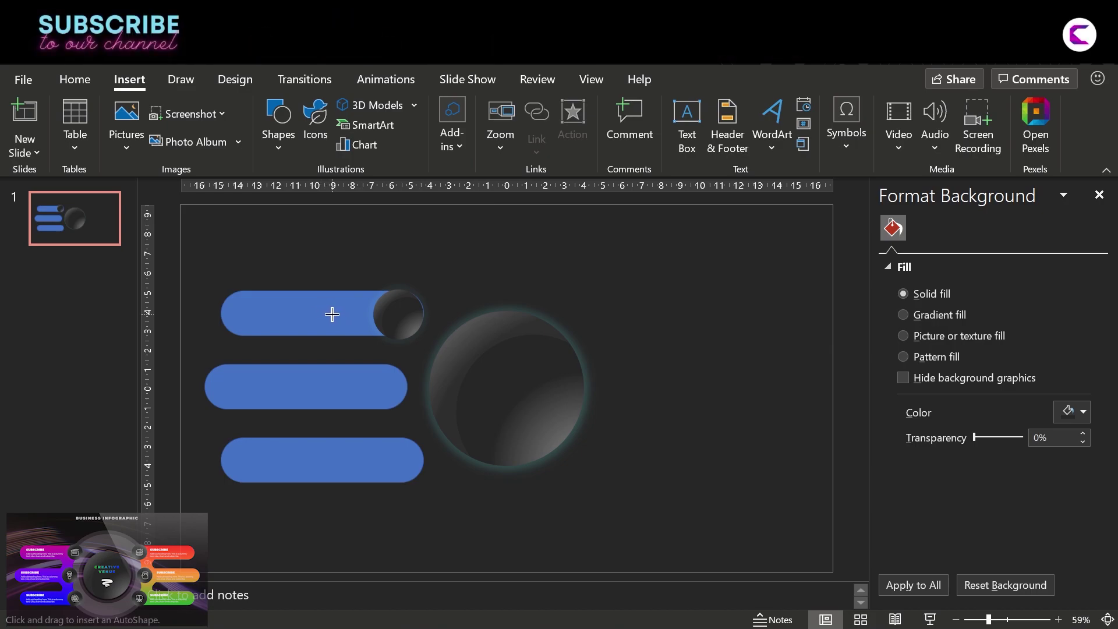
{"action": "mouse_move", "coordinate": [322, 313]}
{"action": "left_mouse_down"}
{"action": "mouse_move", "coordinate": [393, 387]}
{"action": "mouse_move", "coordinate": [400, 380]}
{"action": "left_mouse_up"}
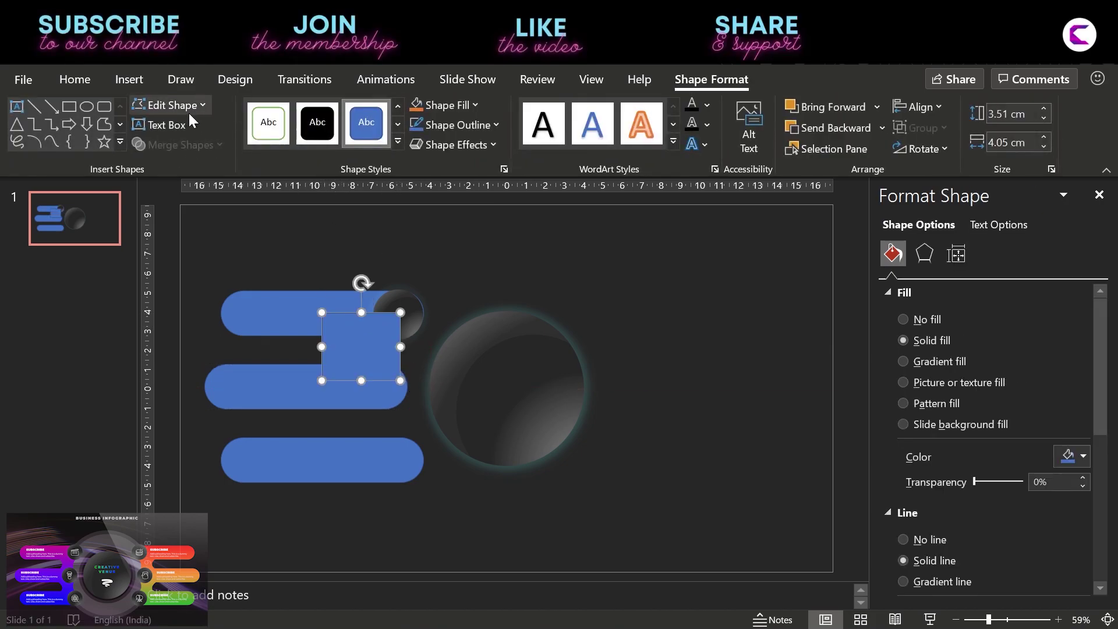
{"action": "left_click", "coordinate": [187, 111]}
{"action": "left_click", "coordinate": [187, 157]}
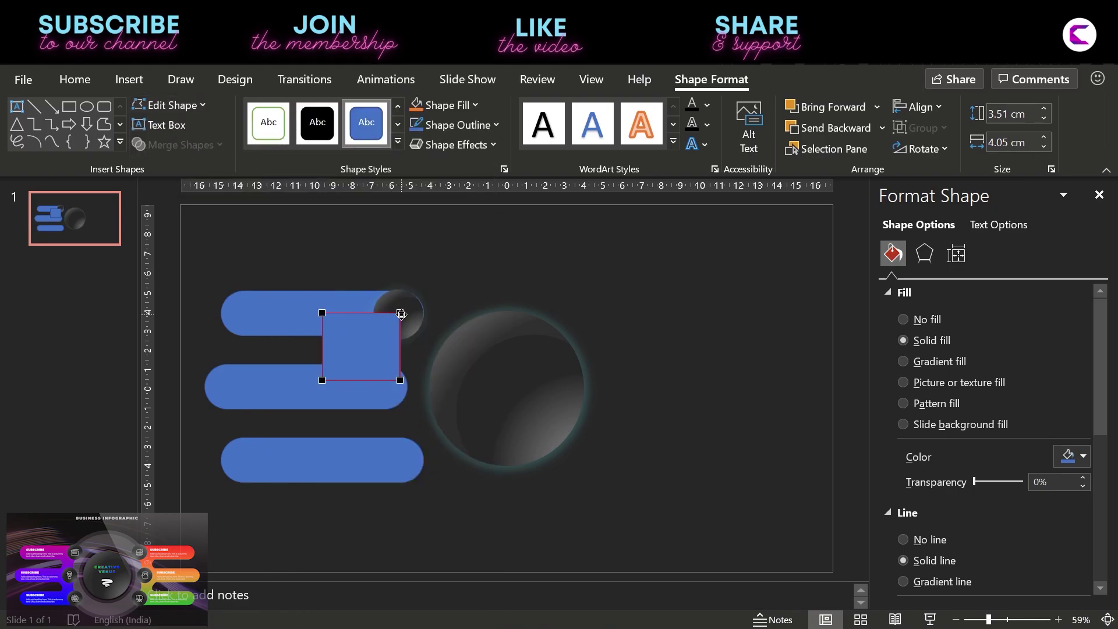
{"action": "left_click_drag", "start_coordinate": [402, 314], "coordinate": [391, 354]}
{"action": "left_click", "coordinate": [397, 378]}
{"action": "left_click", "coordinate": [322, 380]}
{"action": "left_click_drag", "start_coordinate": [322, 356], "coordinate": [357, 347]}
{"action": "left_click", "coordinate": [321, 312]}
{"action": "left_click", "coordinate": [377, 352]}
- Send the curved connector behind the bars, fit it between them, and remove its outline
{"action": "right_click", "coordinate": [378, 352]}
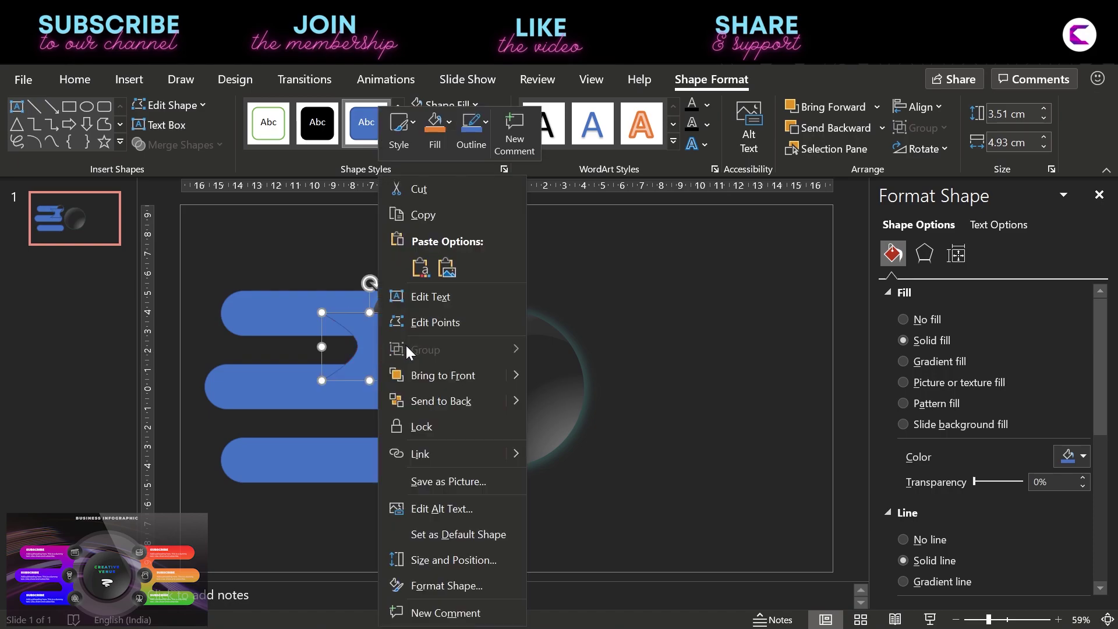
{"action": "left_click", "coordinate": [442, 395]}
{"action": "left_click", "coordinate": [421, 435]}
{"action": "left_click_drag", "start_coordinate": [386, 352], "coordinate": [379, 351]}
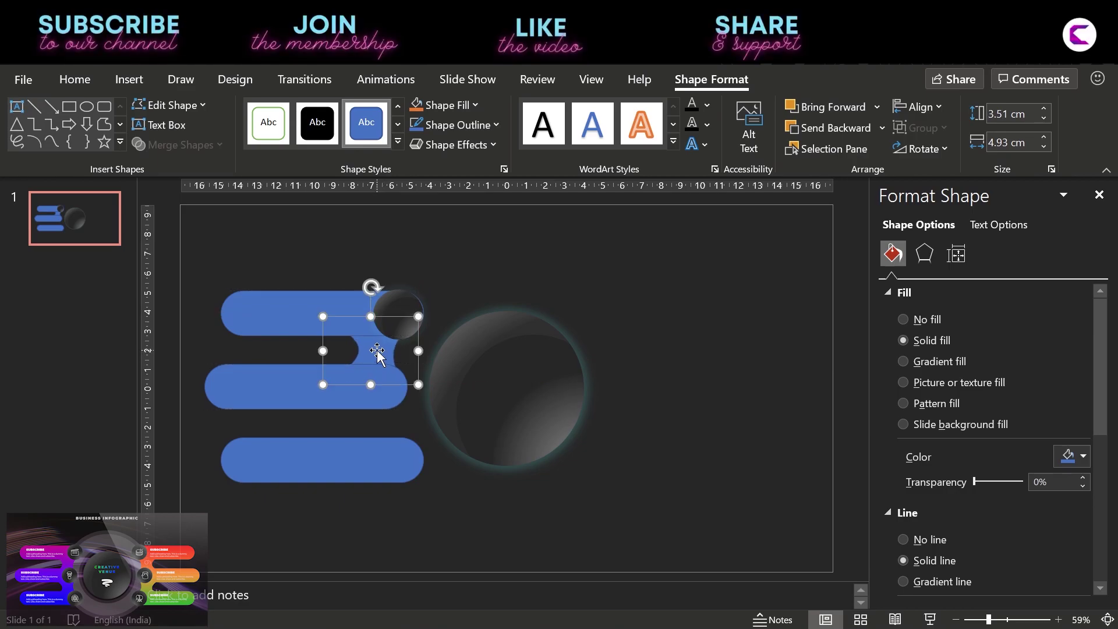
{"action": "left_click", "coordinate": [903, 540]}
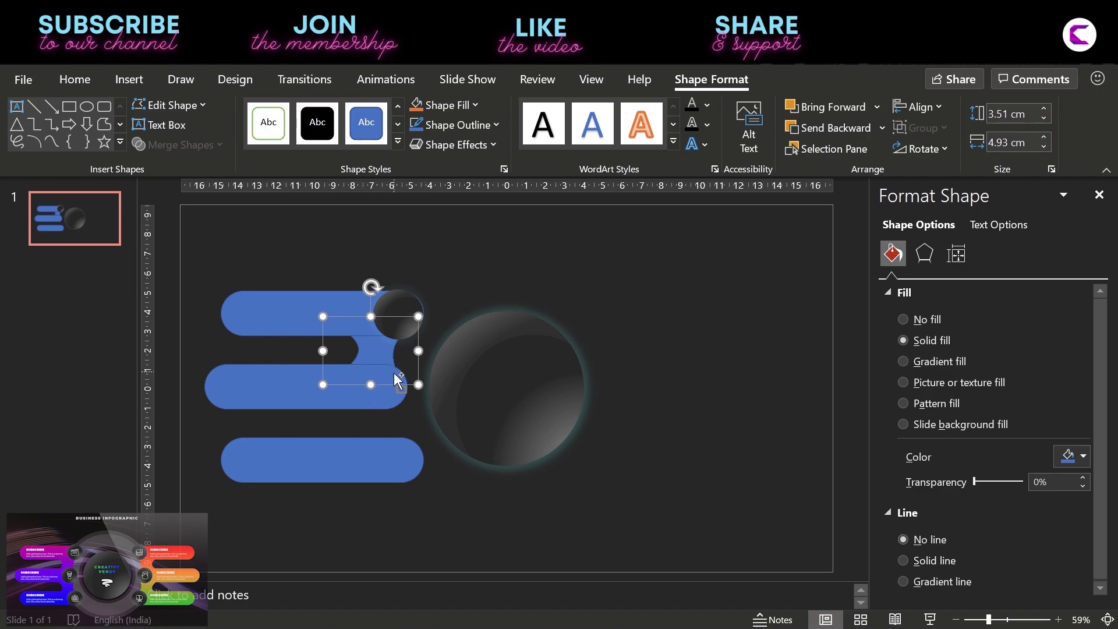
- Paste a vertically flipped copy between the middle and bottom bars, left-aligned with the first
{"action": "key", "text": "ctrl+v"}
{"action": "left_click_drag", "start_coordinate": [373, 356], "coordinate": [379, 414]}
{"action": "left_click", "coordinate": [927, 148]}
{"action": "left_click", "coordinate": [944, 221]}
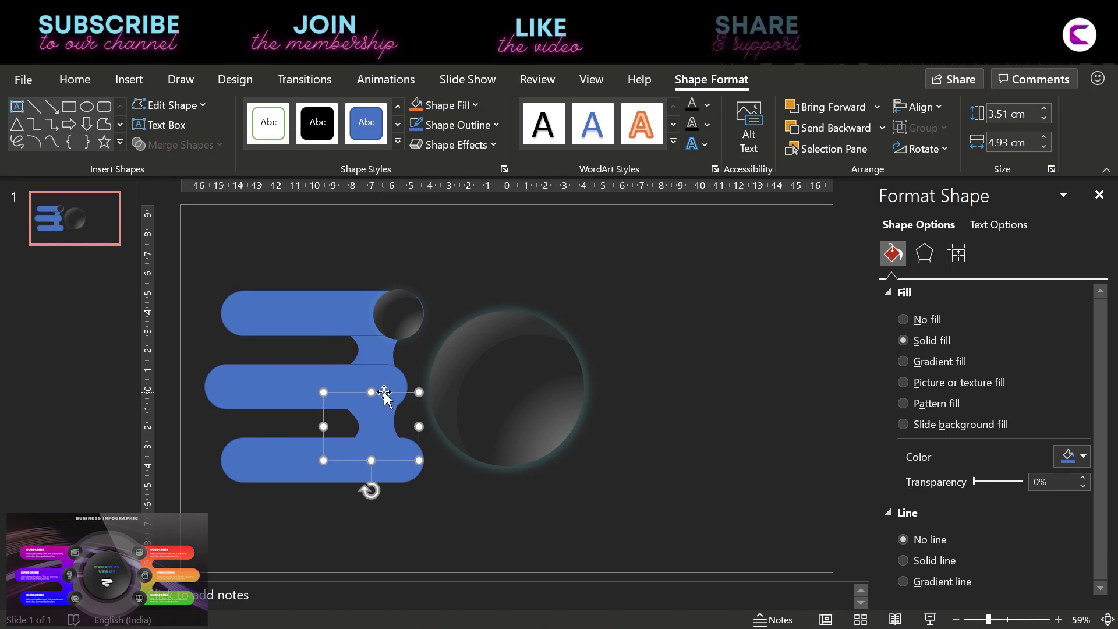
{"action": "left_click", "coordinate": [380, 353], "text": "shift"}
{"action": "left_click", "coordinate": [919, 106]}
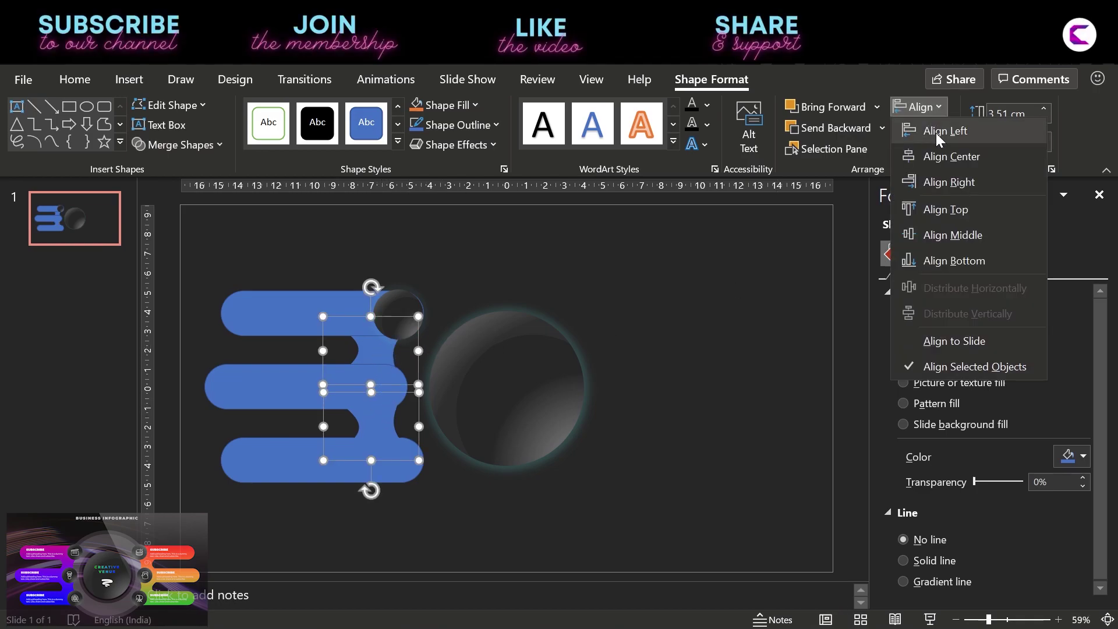
{"action": "left_click", "coordinate": [936, 132]}
{"action": "left_click", "coordinate": [670, 370]}
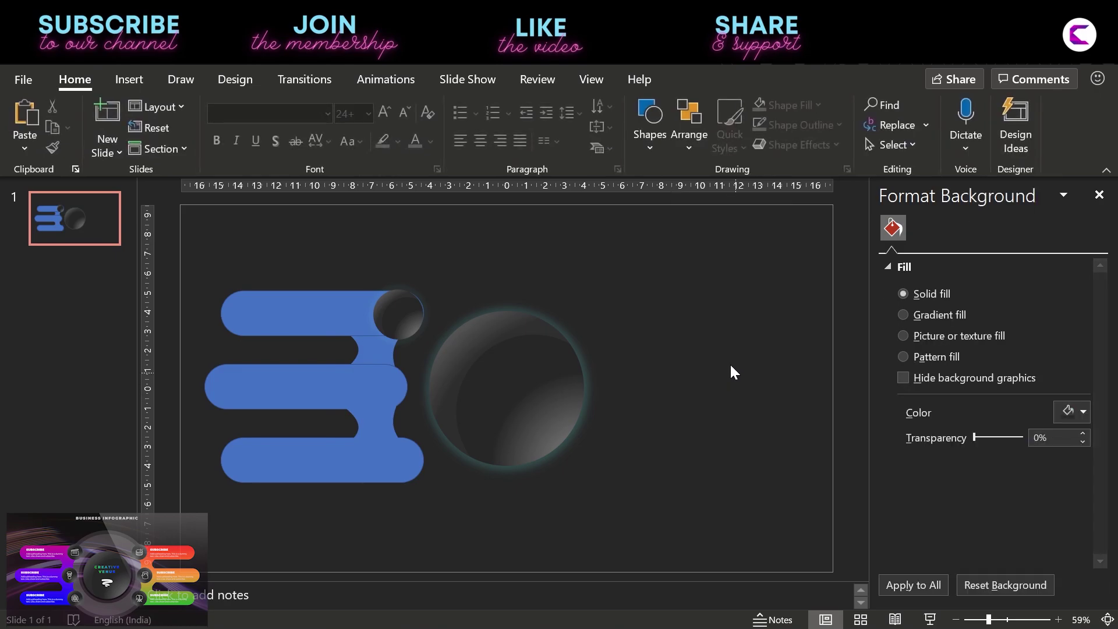
- Remove outlines from the three bars and two connectors and union them into one shape
{"action": "left_click", "coordinate": [381, 456]}
{"action": "left_click", "coordinate": [301, 450], "text": "shift"}
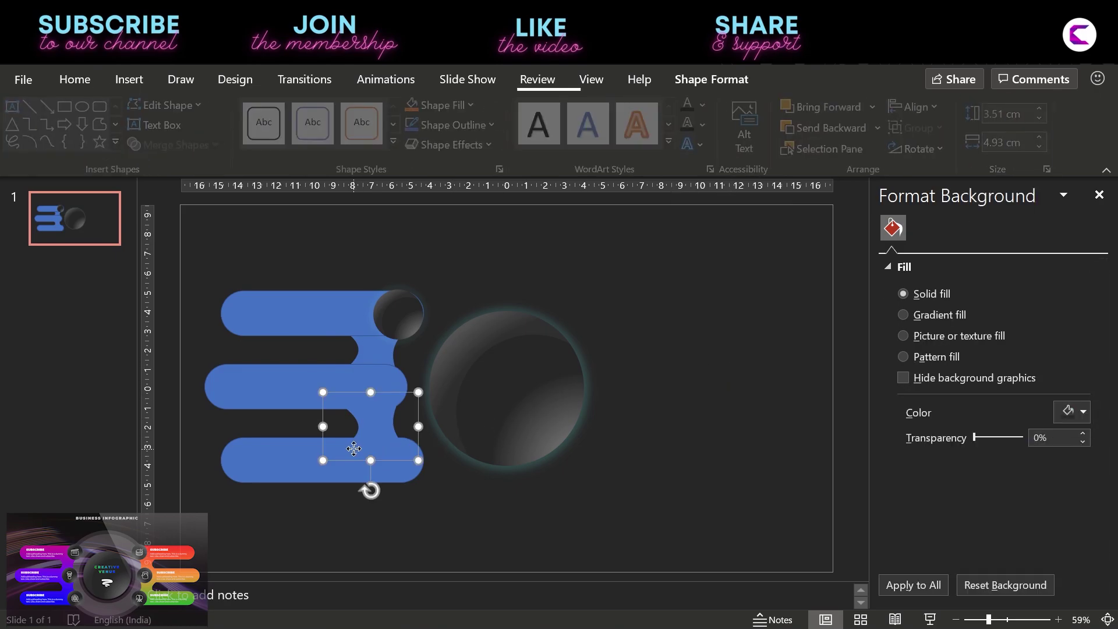
{"action": "left_click", "coordinate": [303, 378], "text": "shift"}
{"action": "left_click", "coordinate": [374, 349], "text": "shift"}
{"action": "left_click", "coordinate": [284, 302], "text": "shift"}
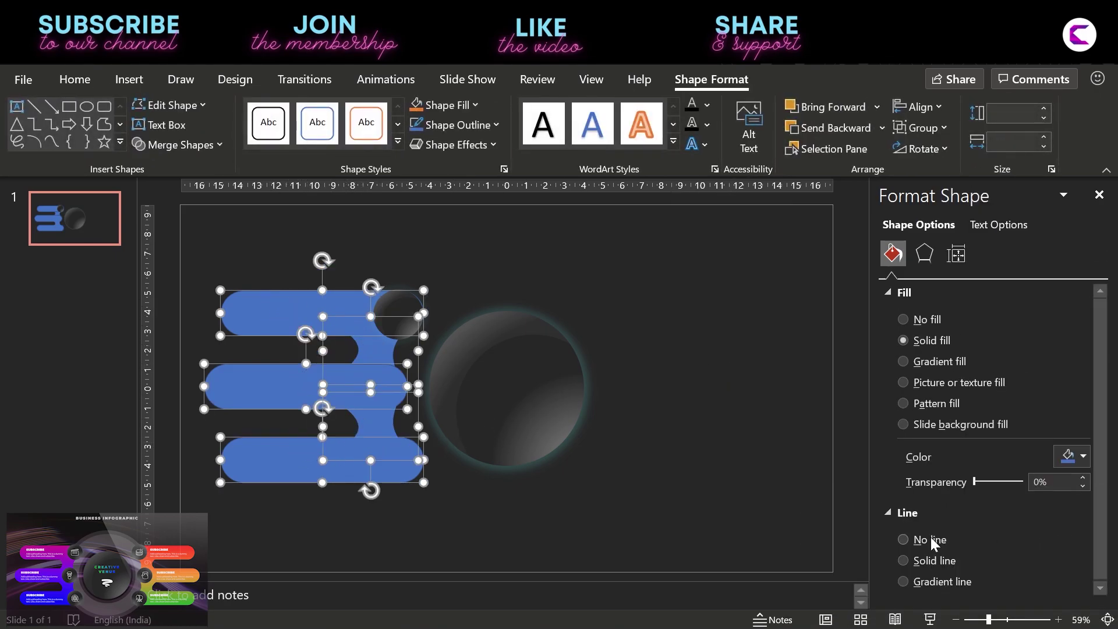
{"action": "left_click", "coordinate": [931, 540]}
{"action": "left_click", "coordinate": [169, 146]}
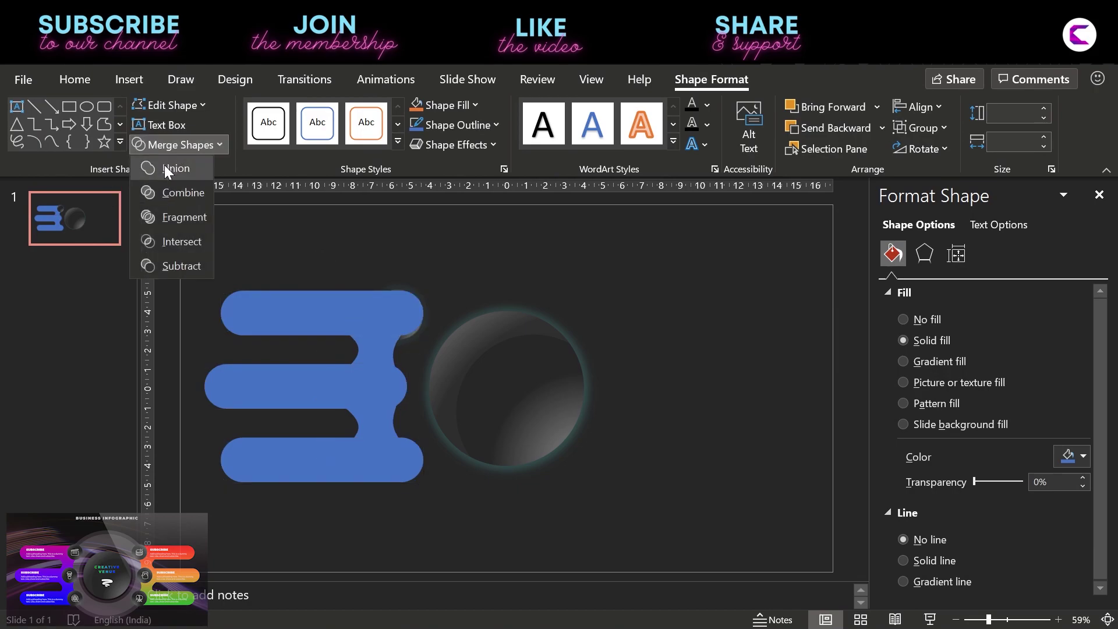
{"action": "left_click", "coordinate": [164, 168]}
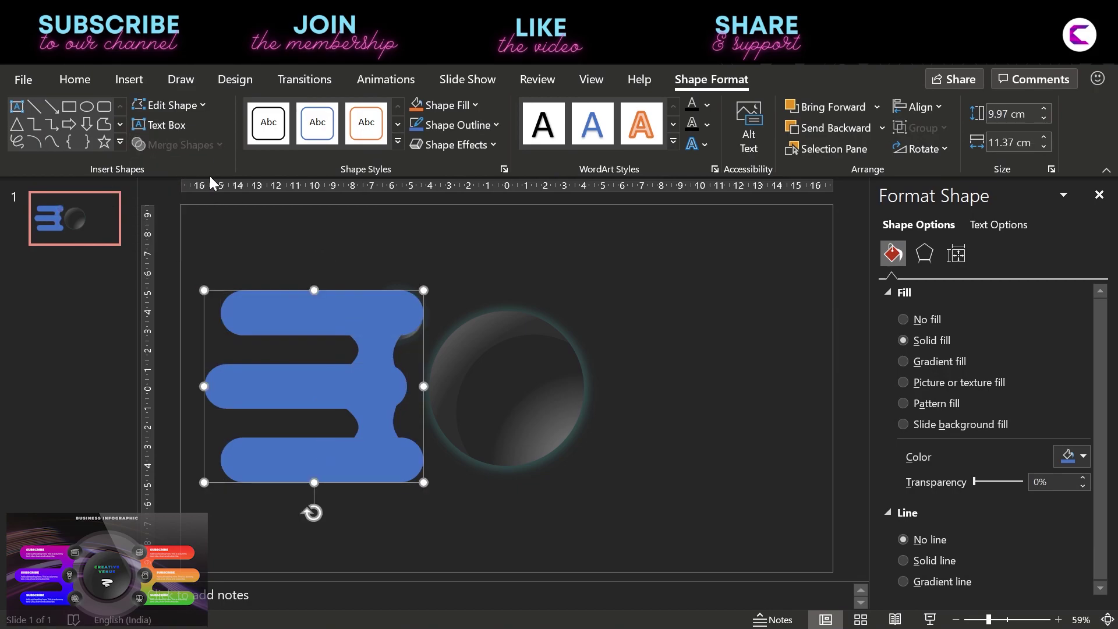
- Apply a gradient fill with the middle stop at 50% and all three stops fully opaque
{"action": "left_click", "coordinate": [938, 362]}
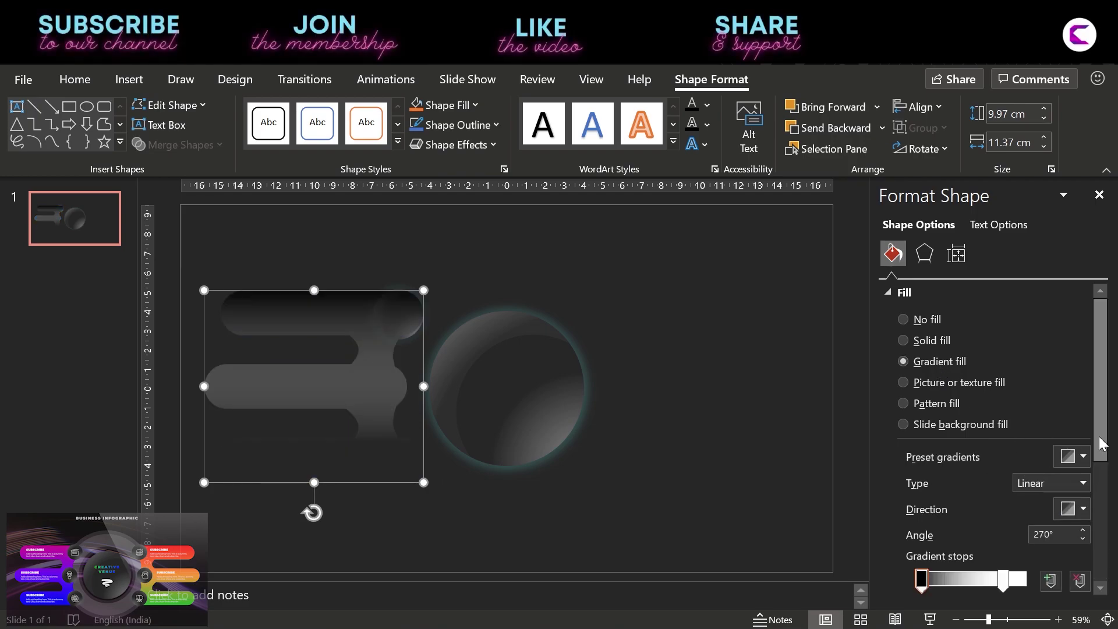
{"action": "left_click_drag", "start_coordinate": [1101, 445], "coordinate": [1102, 499]}
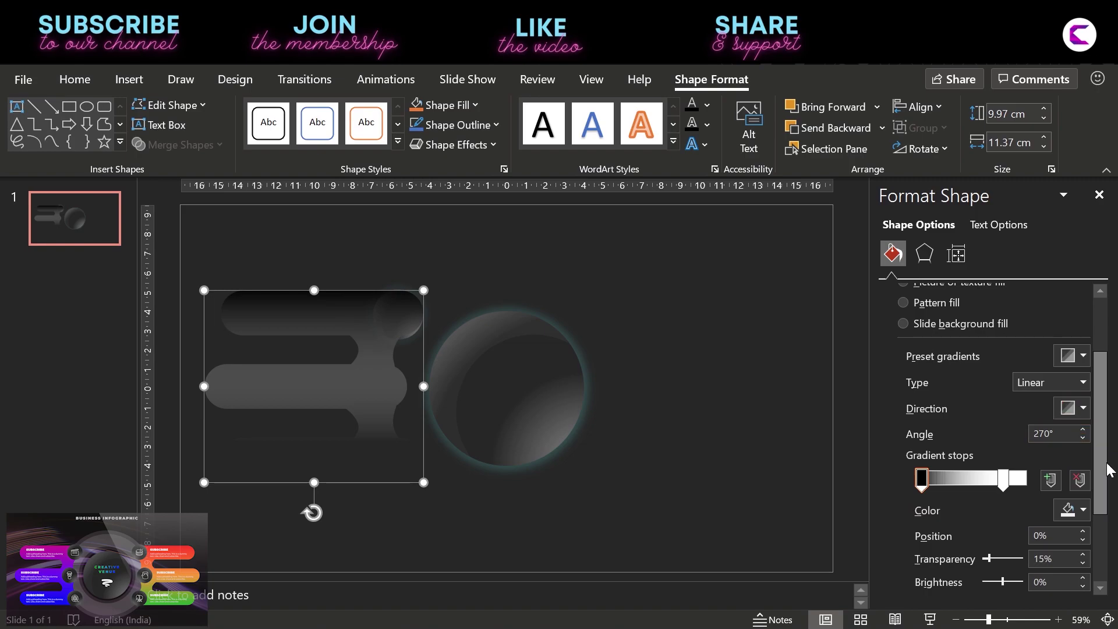
{"action": "mouse_move", "coordinate": [1002, 481]}
{"action": "left_mouse_down"}
{"action": "mouse_move", "coordinate": [978, 489]}
{"action": "mouse_move", "coordinate": [1028, 484]}
{"action": "left_mouse_up"}
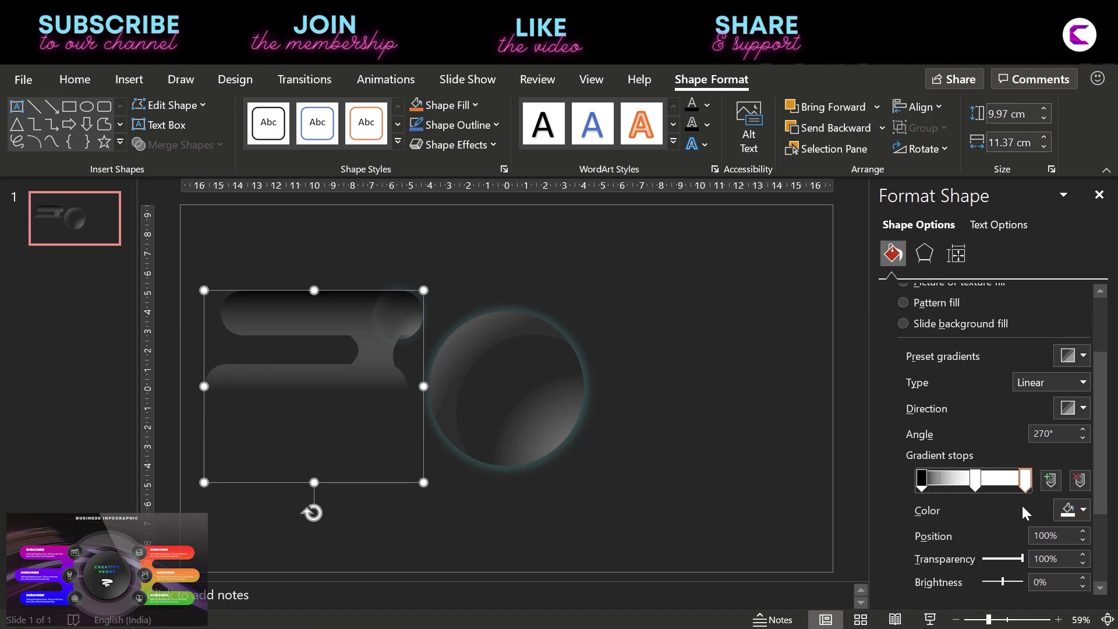
{"action": "left_click", "coordinate": [1084, 544]}
{"action": "left_click", "coordinate": [1084, 544]}
{"action": "left_click_drag", "start_coordinate": [1022, 557], "coordinate": [877, 560]}
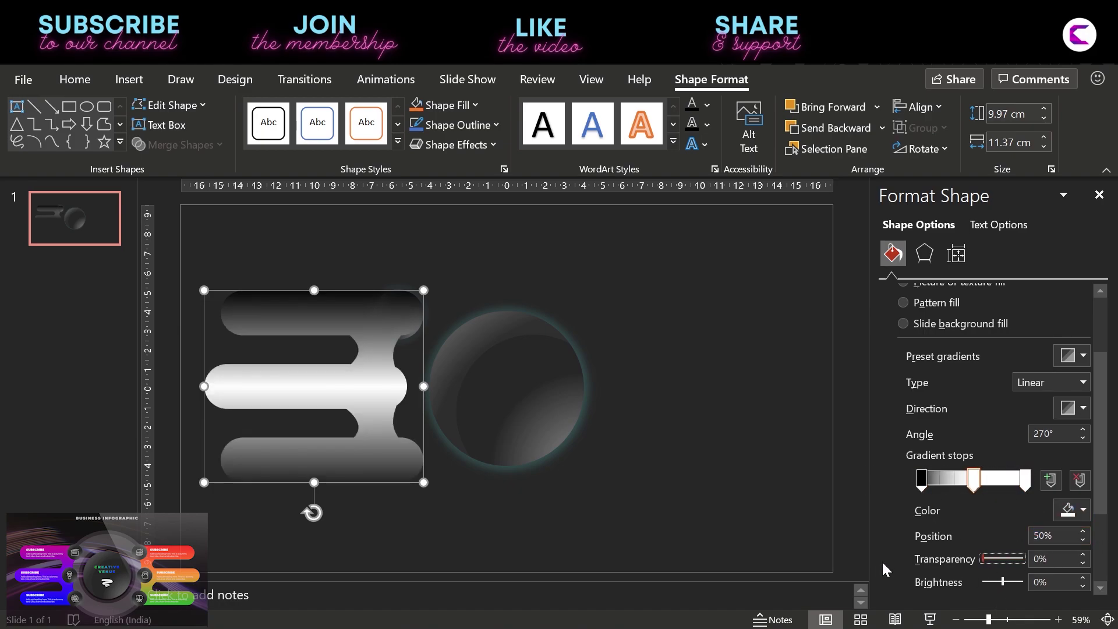
{"action": "left_click", "coordinate": [920, 481]}
{"action": "left_click_drag", "start_coordinate": [998, 564], "coordinate": [988, 561]}
{"action": "left_click", "coordinate": [1026, 480]}
{"action": "left_click_drag", "start_coordinate": [1023, 556], "coordinate": [797, 561]}
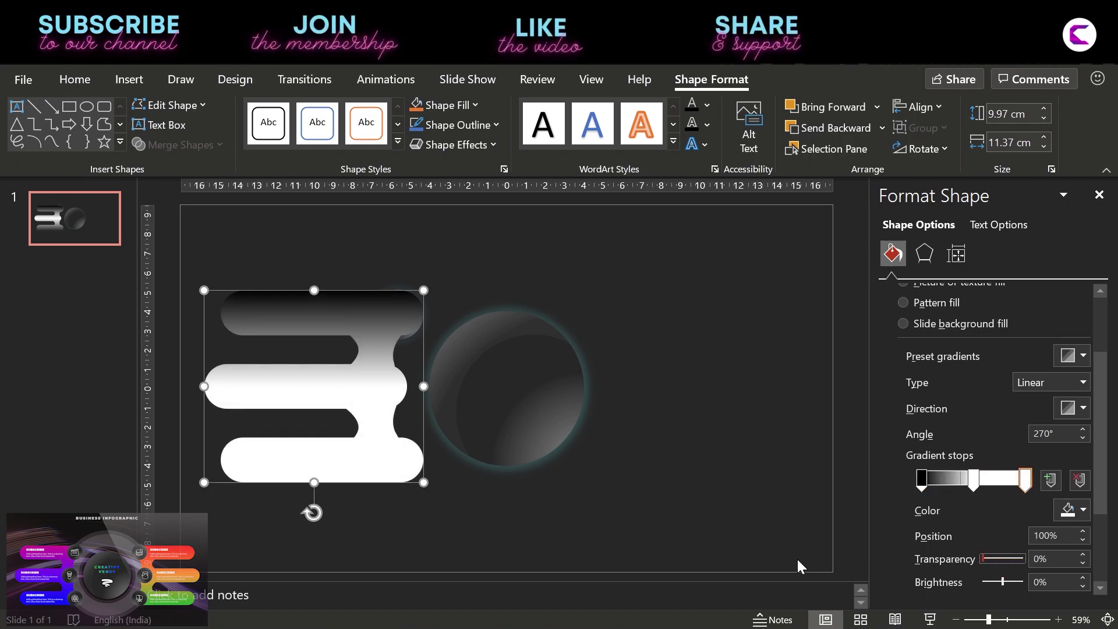
- Colour the first gradient stop magenta and the middle stop violet
{"action": "left_click", "coordinate": [920, 481]}
{"action": "left_click", "coordinate": [1083, 512]}
{"action": "left_click", "coordinate": [1025, 465]}
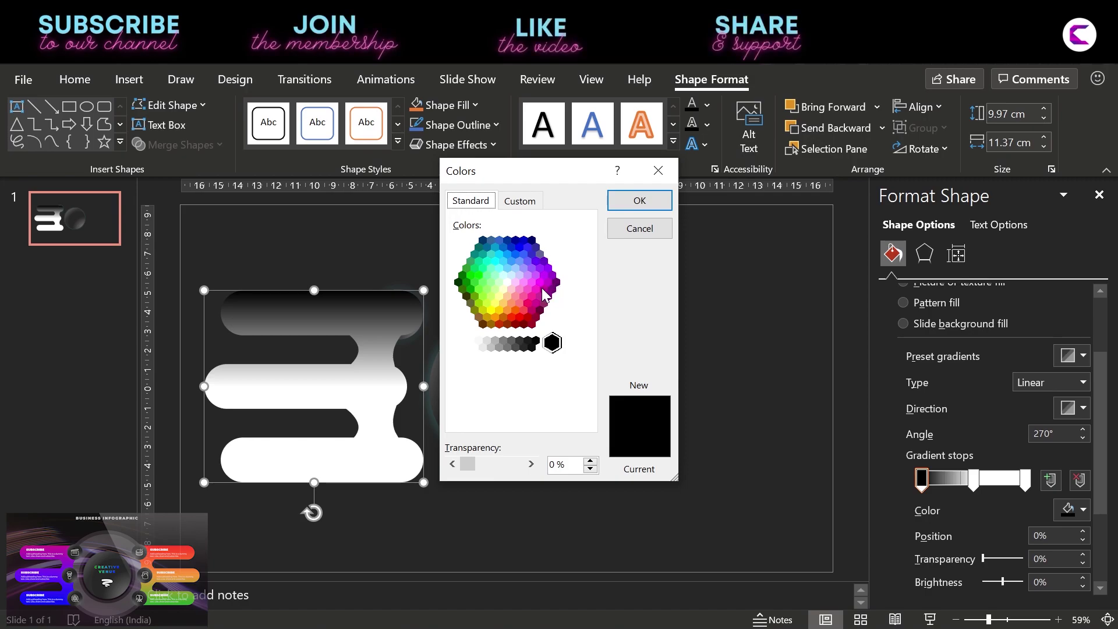
{"action": "left_click", "coordinate": [548, 294]}
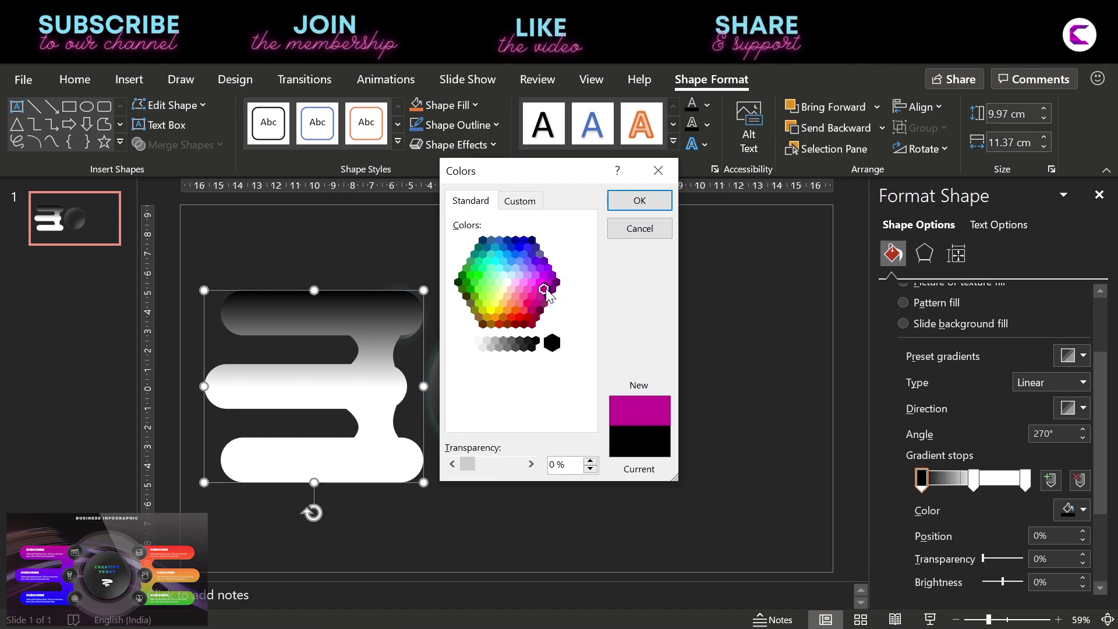
{"action": "left_click", "coordinate": [635, 205]}
{"action": "left_click", "coordinate": [973, 478]}
{"action": "left_click", "coordinate": [1082, 511]}
{"action": "left_click", "coordinate": [960, 467]}
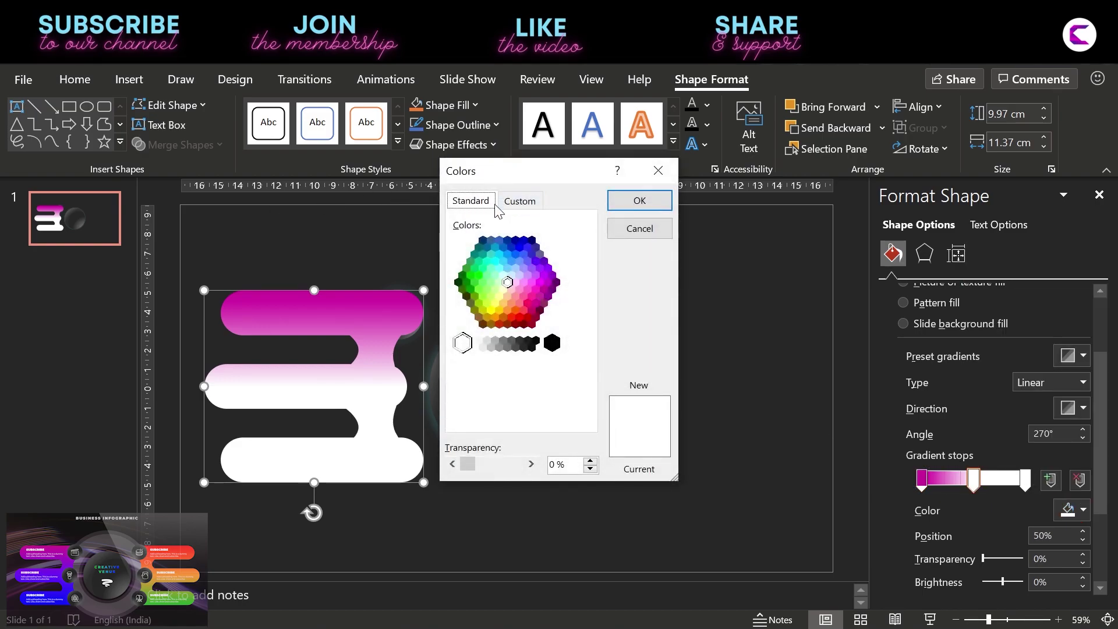
{"action": "left_click", "coordinate": [536, 269]}
{"action": "left_click", "coordinate": [623, 195]}
- Colour the last gradient stop blue
{"action": "left_click", "coordinate": [1027, 488]}
{"action": "left_click", "coordinate": [1082, 511]}
{"action": "left_click", "coordinate": [1014, 467]}
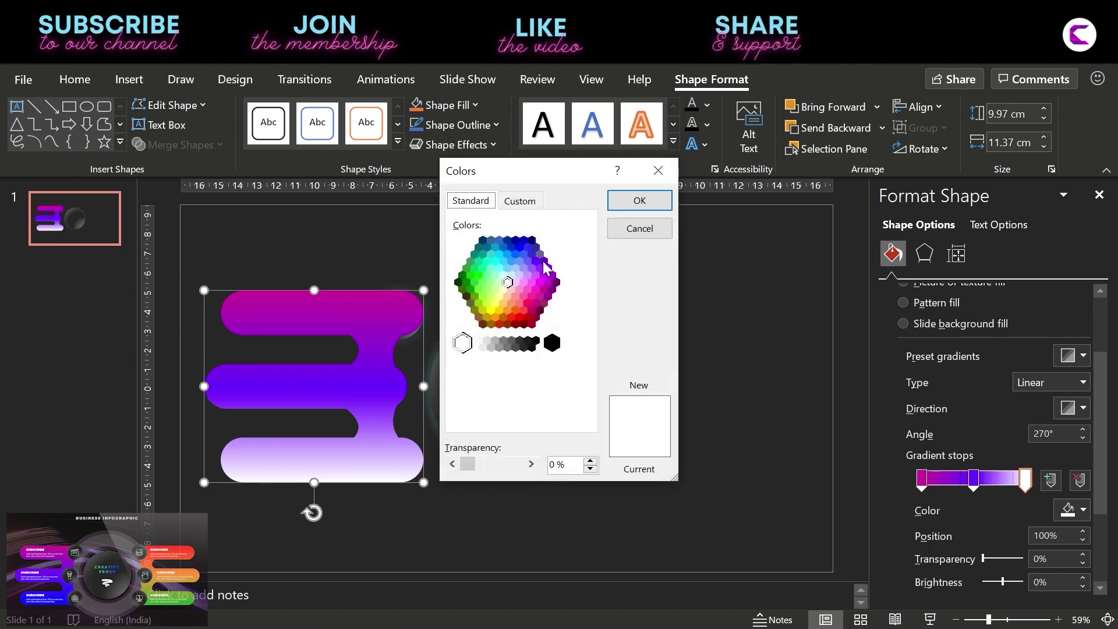
{"action": "left_click", "coordinate": [518, 247]}
{"action": "left_click", "coordinate": [630, 204]}
{"action": "left_click", "coordinate": [650, 502]}
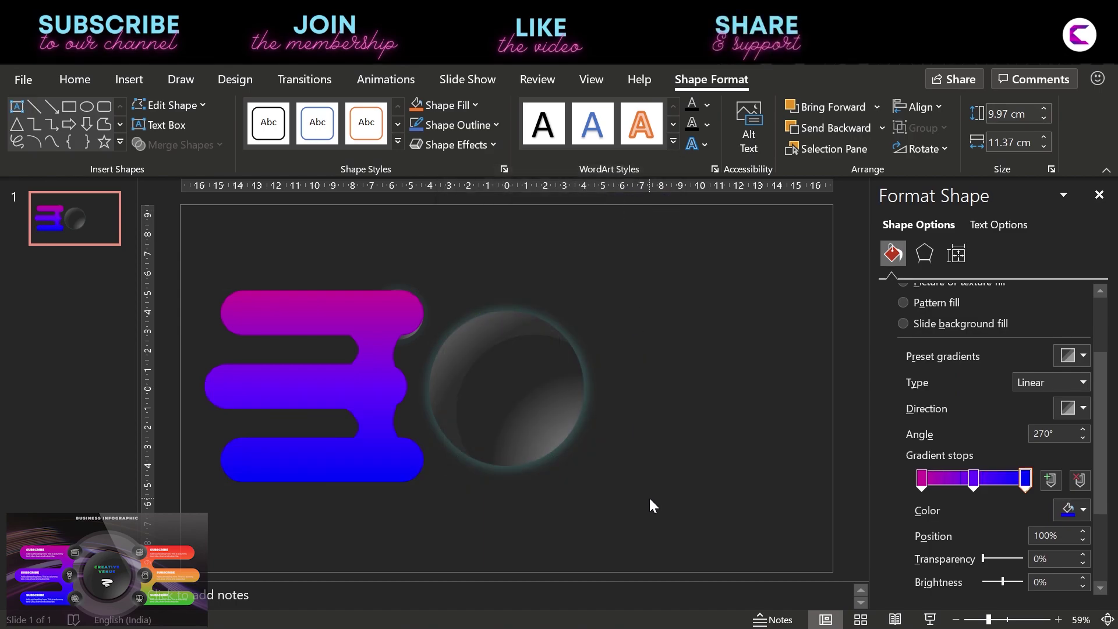
- Send the bars behind and place left-aligned small dark circles at each bar's end
{"action": "left_click", "coordinate": [327, 371]}
{"action": "right_click", "coordinate": [327, 368]}
{"action": "left_click", "coordinate": [399, 404]}
{"action": "left_click", "coordinate": [498, 509]}
{"action": "left_click", "coordinate": [406, 321]}
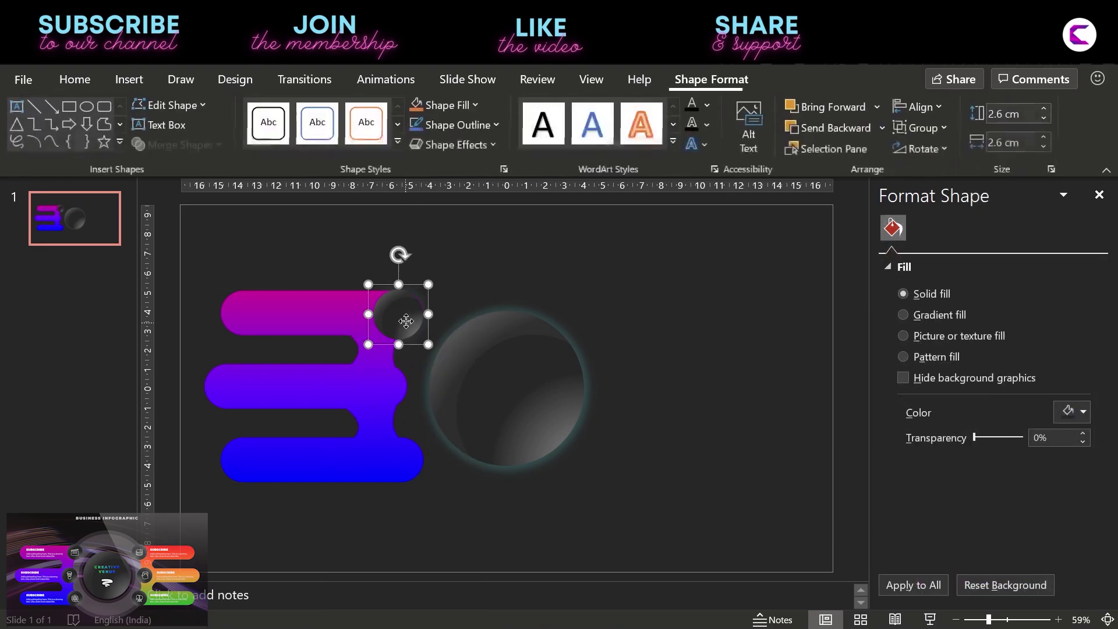
{"action": "left_click_drag", "start_coordinate": [406, 321], "coordinate": [394, 399]}
{"action": "left_click", "coordinate": [408, 310]}
{"action": "left_click_drag", "start_coordinate": [410, 316], "coordinate": [405, 458], "text": "ctrl"}
{"action": "left_click", "coordinate": [396, 301], "text": "shift"}
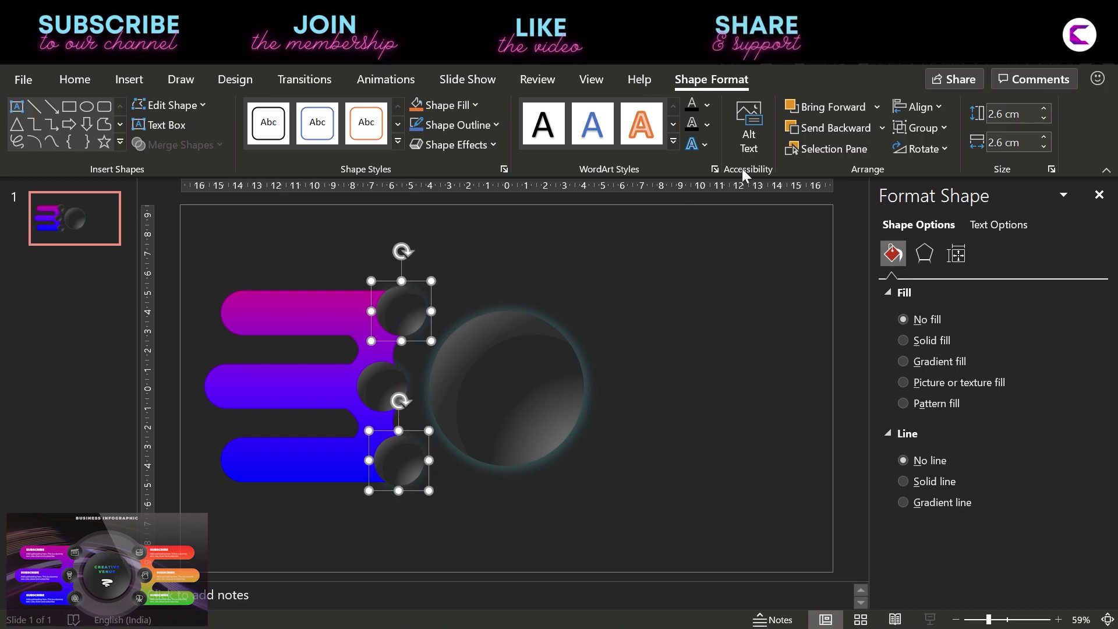
{"action": "left_click", "coordinate": [919, 107]}
{"action": "left_click", "coordinate": [932, 132]}
{"action": "left_click", "coordinate": [700, 435]}
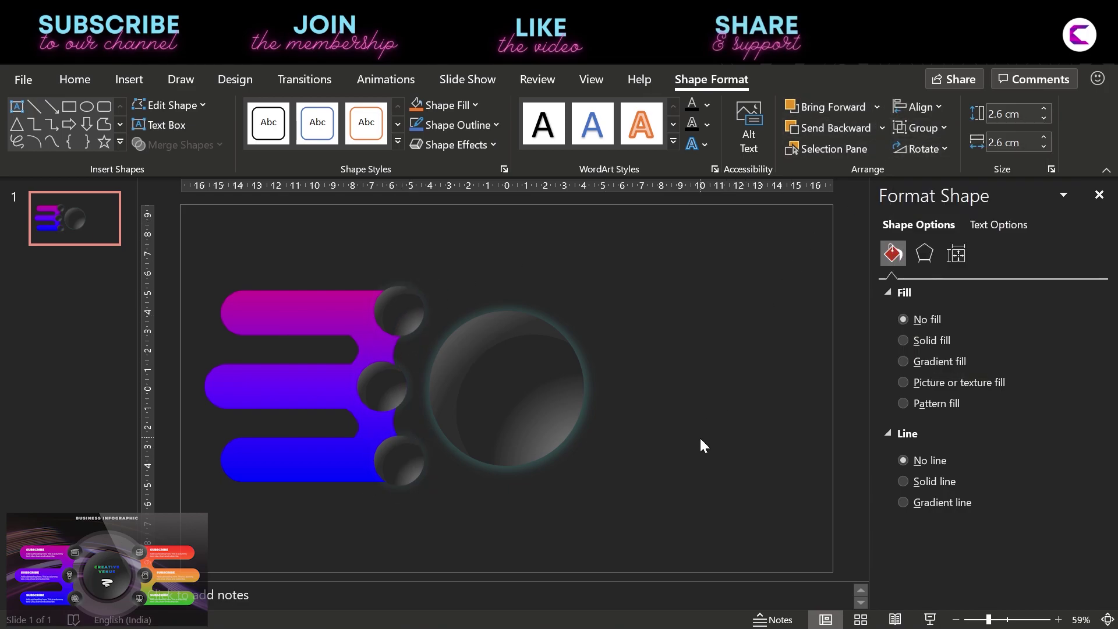
- Group the bars with the circles and paste a copy to the right of the central circle
{"action": "left_click_drag", "start_coordinate": [170, 517], "coordinate": [464, 247]}
{"action": "key", "text": "ctrl+g"}
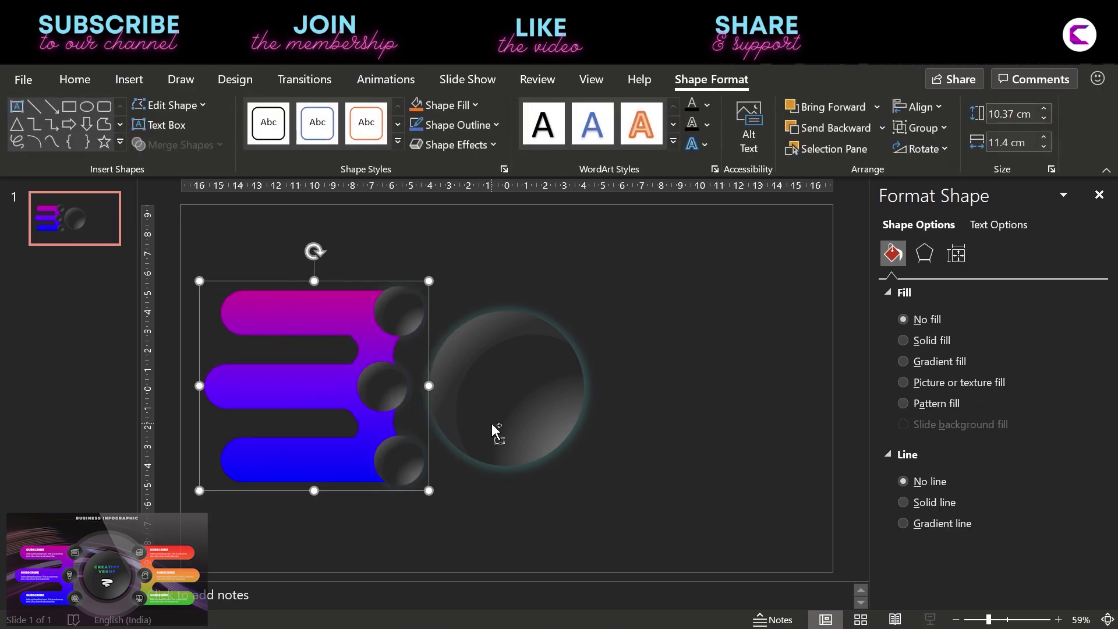
{"action": "key", "text": "ctrl+c"}
{"action": "key", "text": "ctrl+v"}
{"action": "left_click_drag", "start_coordinate": [317, 331], "coordinate": [651, 323]}
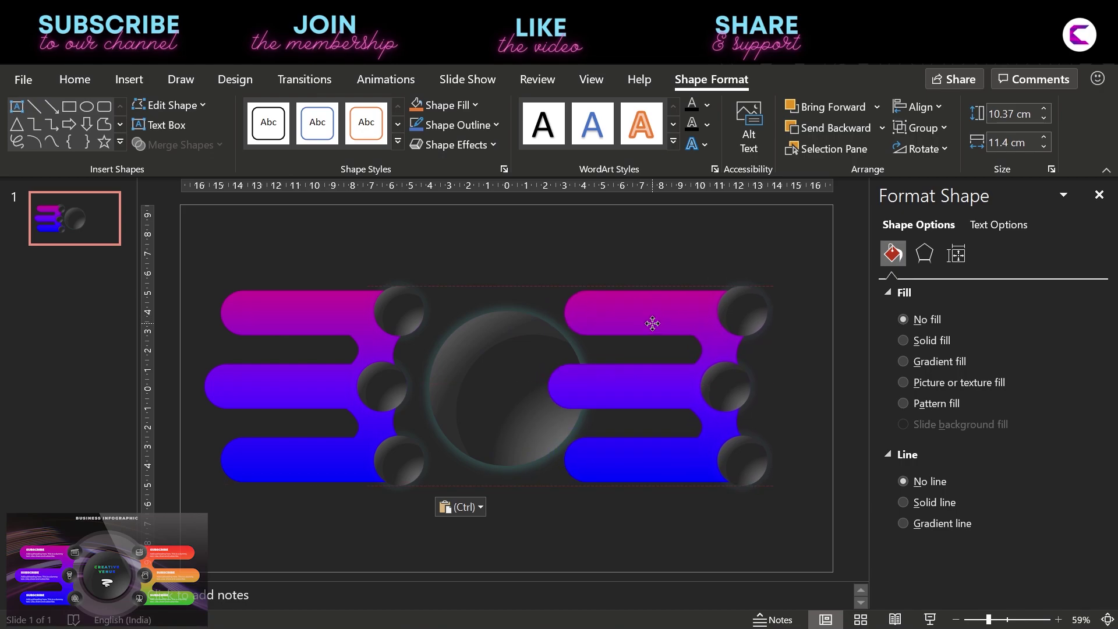
- Flip the copied group horizontally and align its middle with the central circle and left group
{"action": "left_click", "coordinate": [921, 148]}
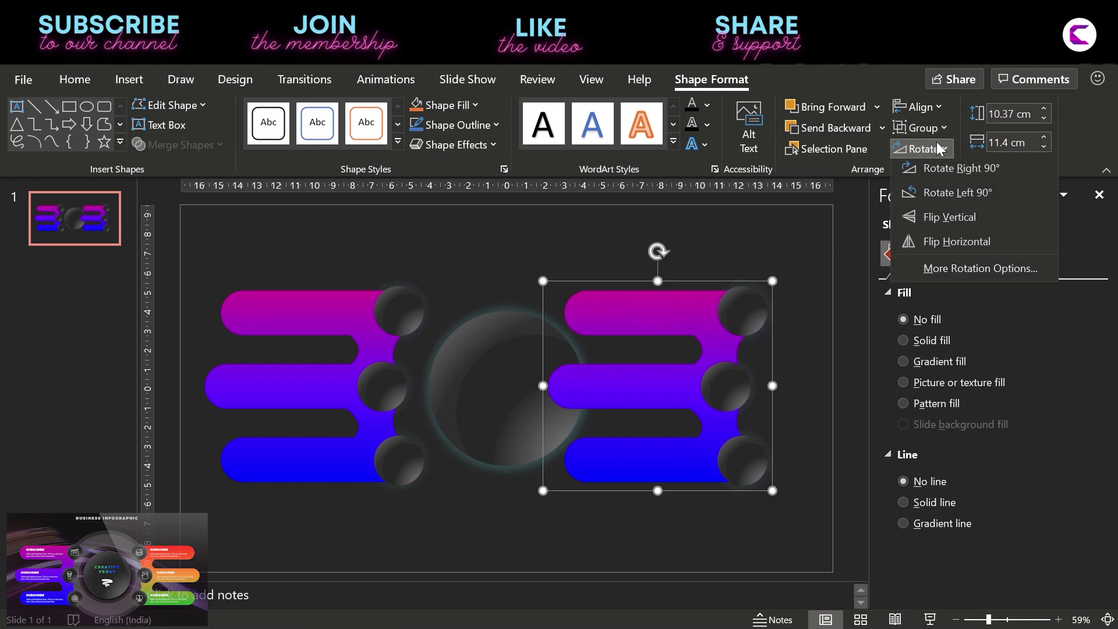
{"action": "left_click", "coordinate": [954, 244]}
{"action": "left_click_drag", "start_coordinate": [649, 391], "coordinate": [687, 392]}
{"action": "left_click", "coordinate": [510, 396], "text": "shift"}
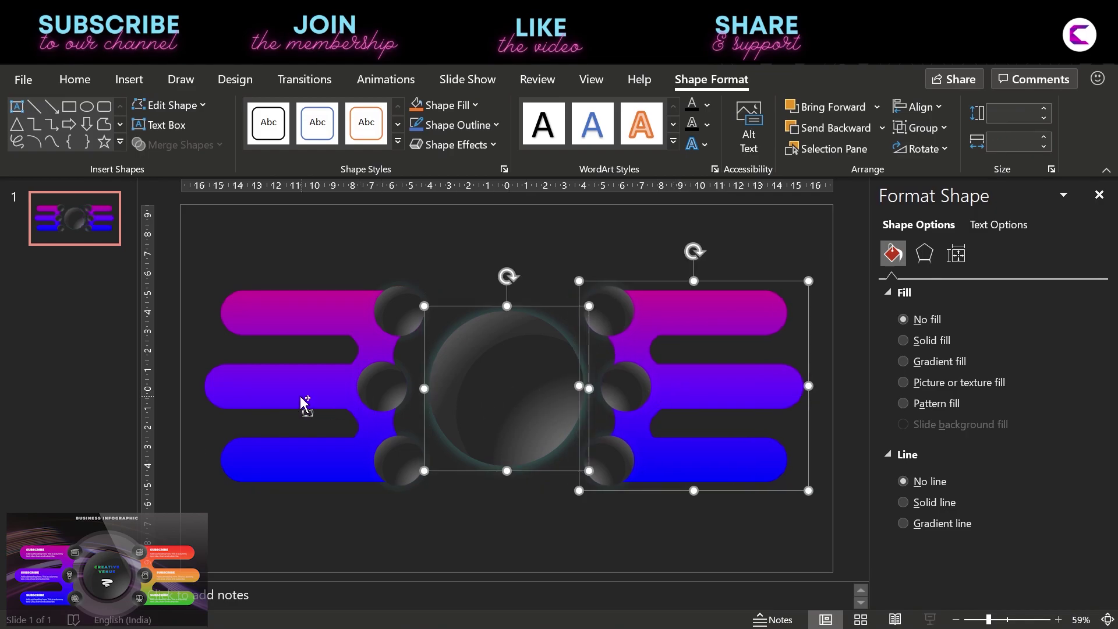
{"action": "left_click", "coordinate": [299, 396], "text": "shift"}
{"action": "left_click", "coordinate": [920, 107]}
{"action": "left_click", "coordinate": [953, 234]}
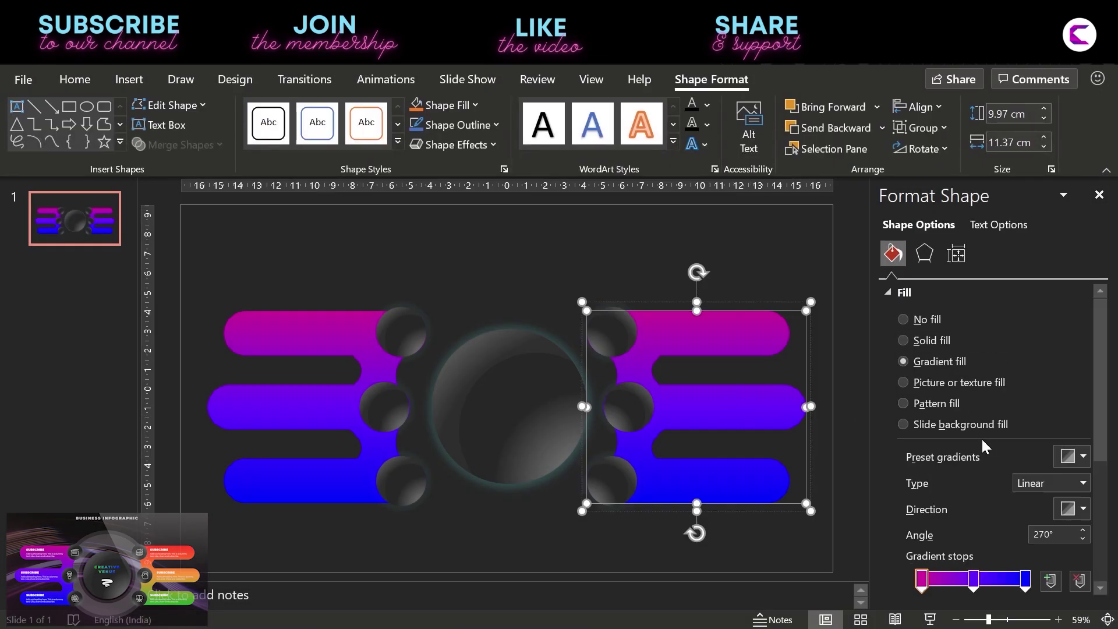
{"action": "scroll", "coordinate": [1100, 443], "scroll_direction": "down", "scroll_amount": 3}
- Colour the right group's first gradient stop red and its middle stop orange
{"action": "left_click", "coordinate": [1081, 496]}
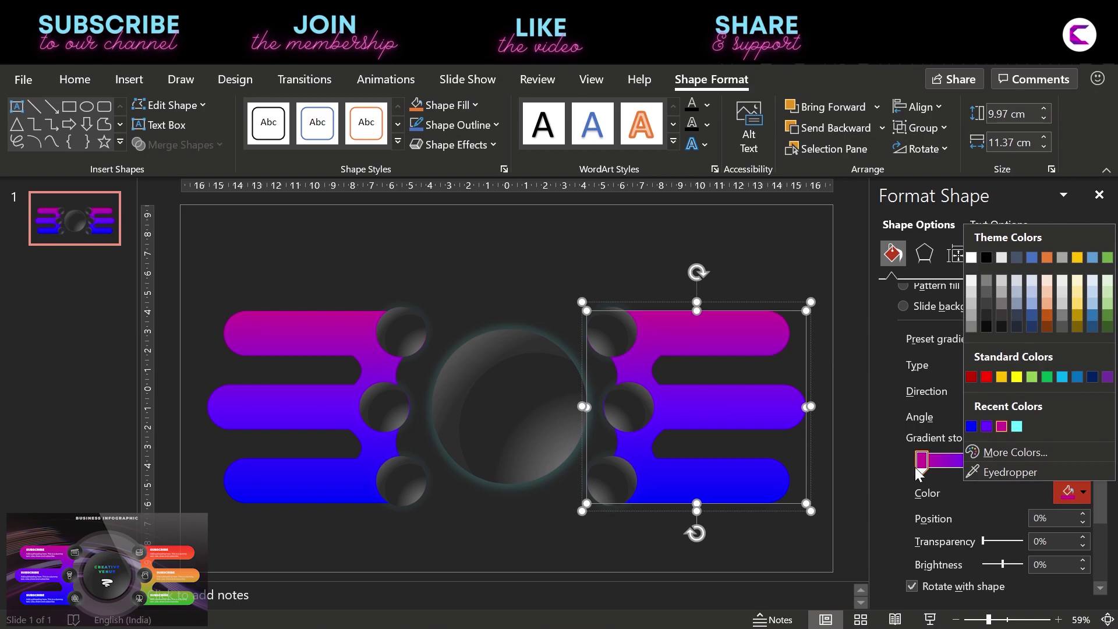
{"action": "left_click", "coordinate": [917, 467]}
{"action": "left_click", "coordinate": [1081, 492]}
{"action": "left_click", "coordinate": [1014, 453]}
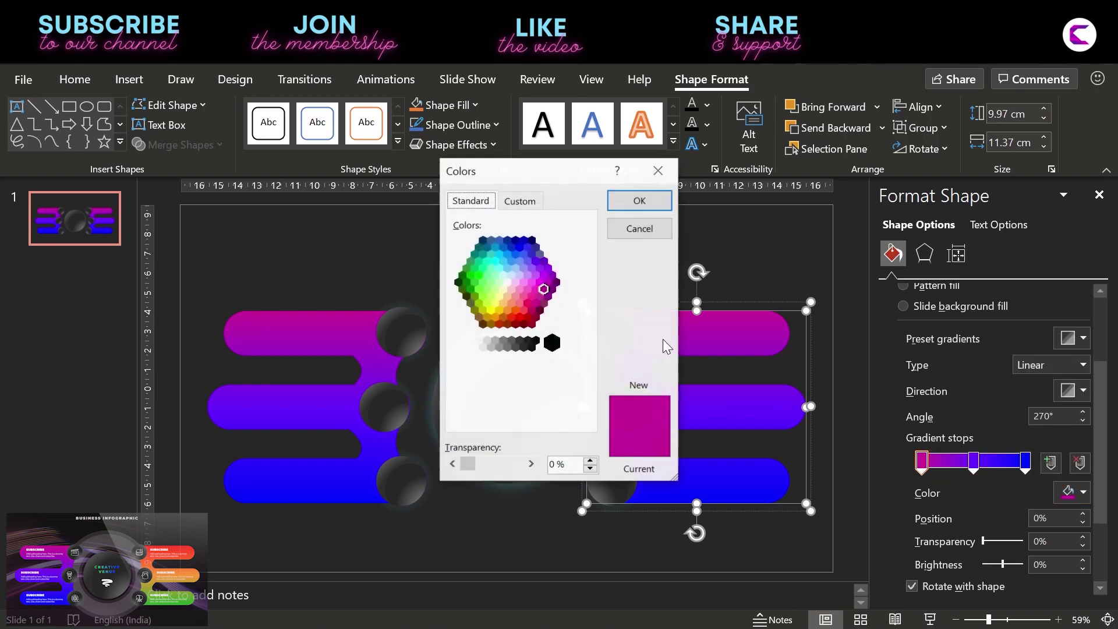
{"action": "left_click", "coordinate": [523, 323]}
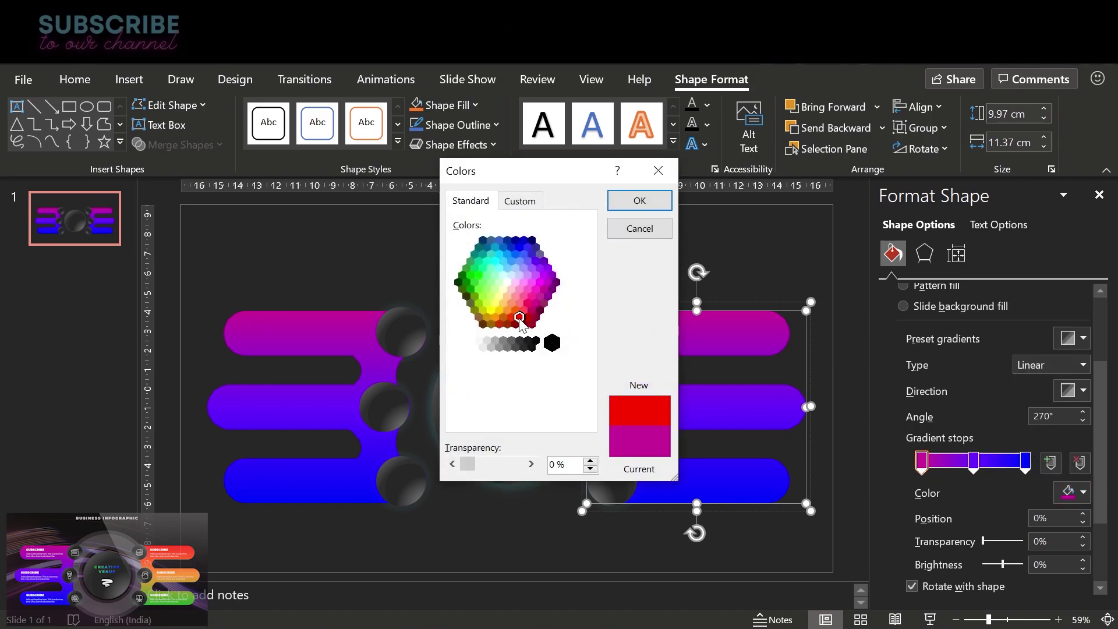
{"action": "left_click", "coordinate": [636, 201]}
{"action": "left_click", "coordinate": [1077, 492]}
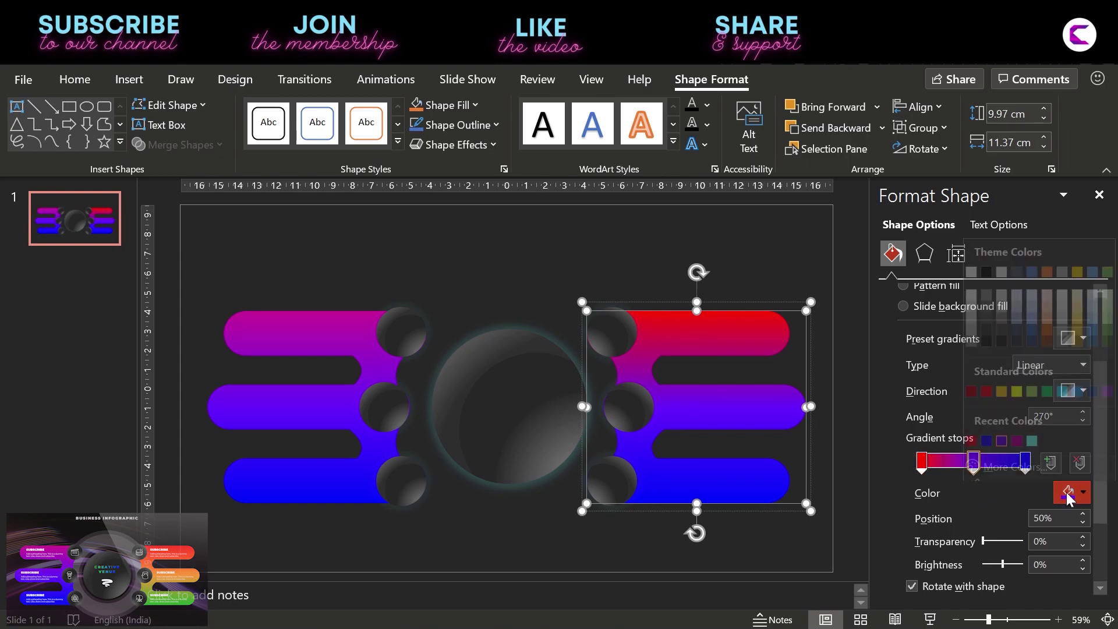
{"action": "left_click", "coordinate": [1009, 449]}
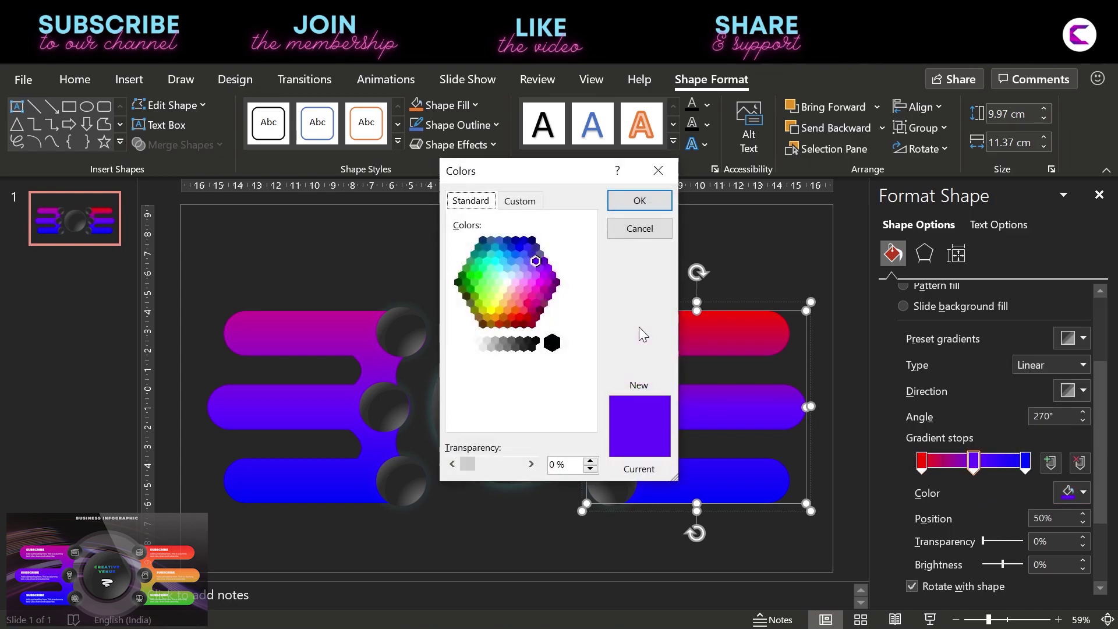
{"action": "left_click", "coordinate": [511, 314]}
{"action": "left_click", "coordinate": [638, 200]}
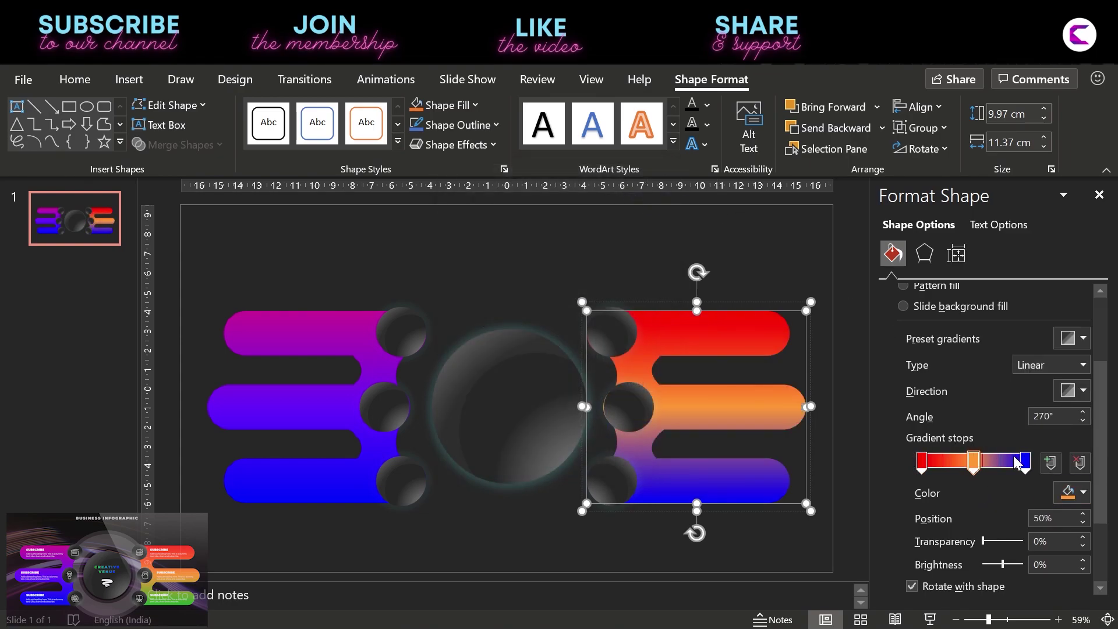
- Colour the right group's last gradient stop green
{"action": "left_click", "coordinate": [1075, 493]}
{"action": "left_click", "coordinate": [961, 453]}
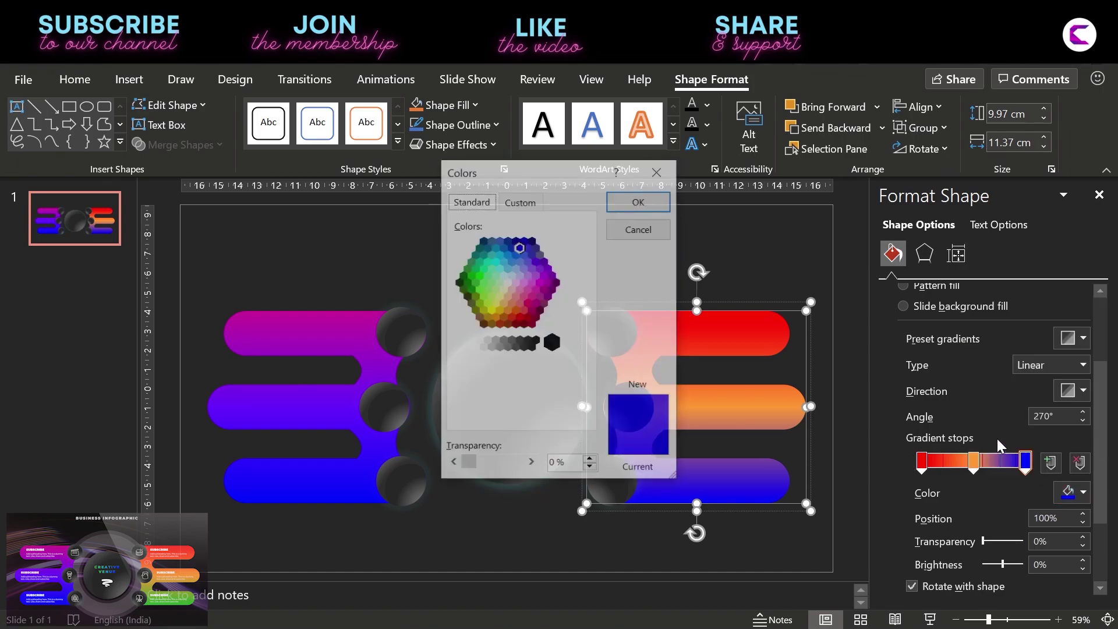
{"action": "left_click", "coordinate": [476, 289]}
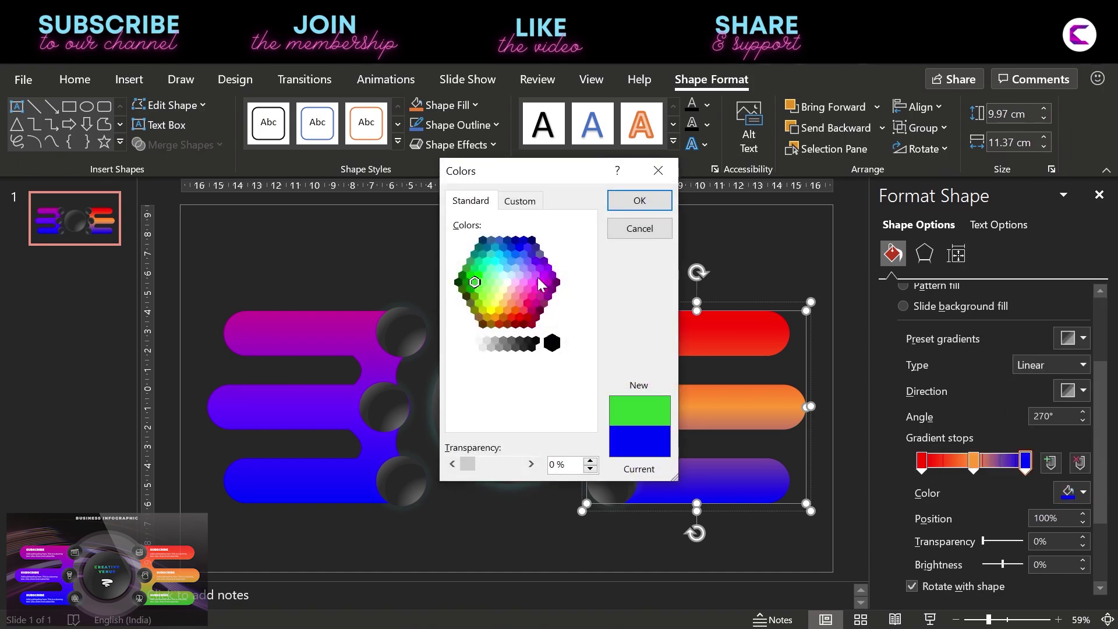
{"action": "left_click", "coordinate": [639, 200]}
{"action": "left_click", "coordinate": [631, 529]}
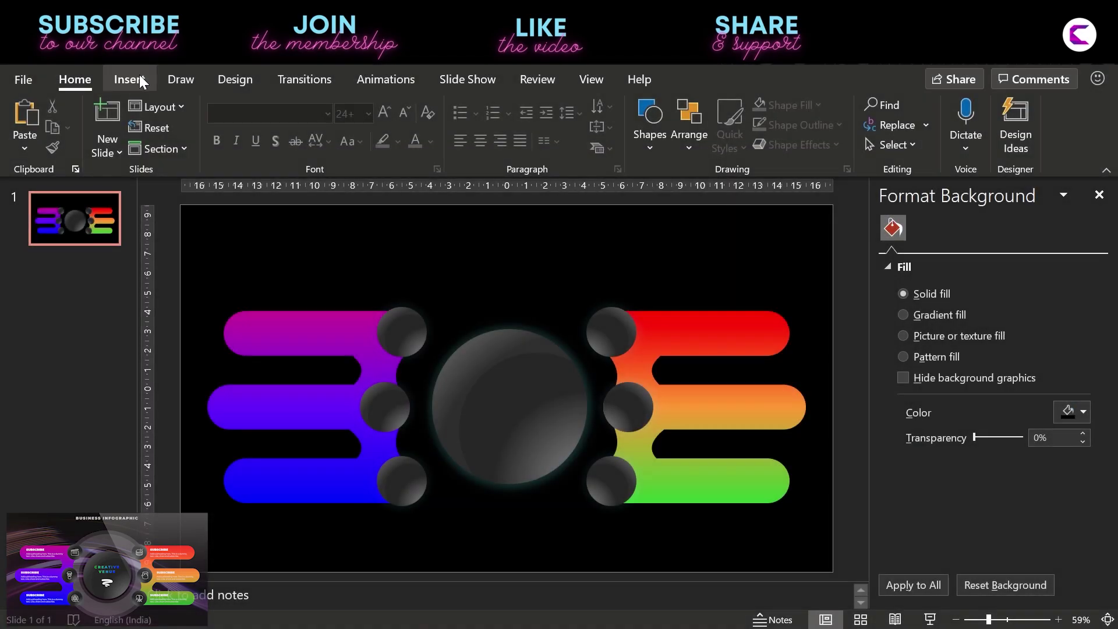
- Add a text box on the top purple bar and type the Subscribe label
{"action": "left_click", "coordinate": [135, 78]}
{"action": "left_click", "coordinate": [688, 140]}
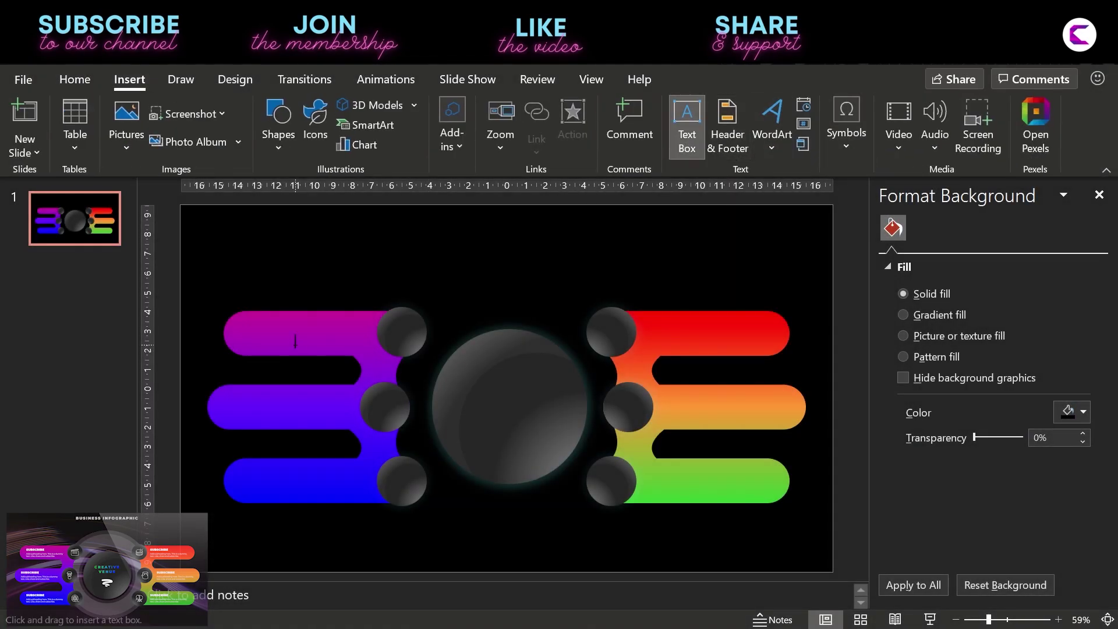
{"action": "left_click", "coordinate": [247, 317]}
{"action": "type", "text": "Subscribe"}
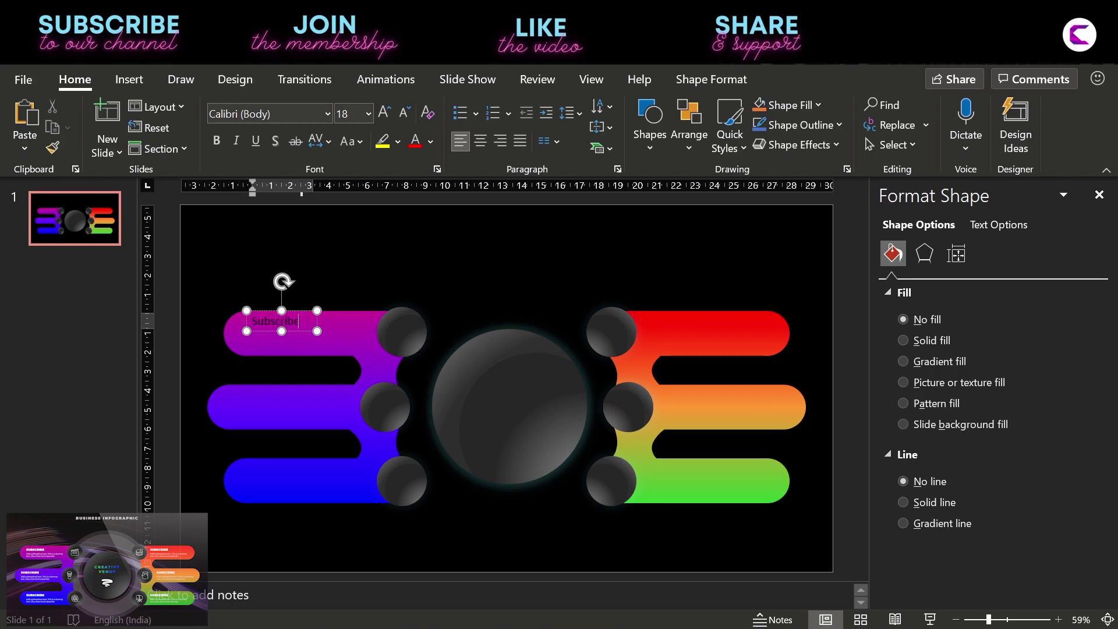
- Set the label text to Montserrat in white at a smaller size
{"action": "key", "text": "ctrl+a"}
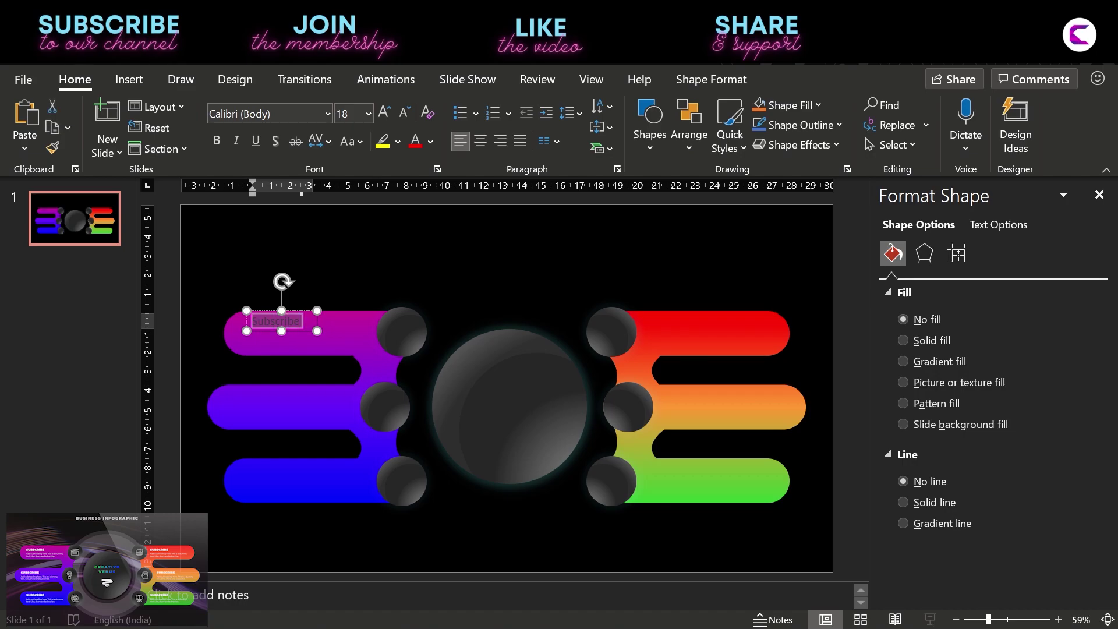
{"action": "left_click", "coordinate": [284, 116]}
{"action": "type", "text": "Montserrat"}
{"action": "key", "text": "Return"}
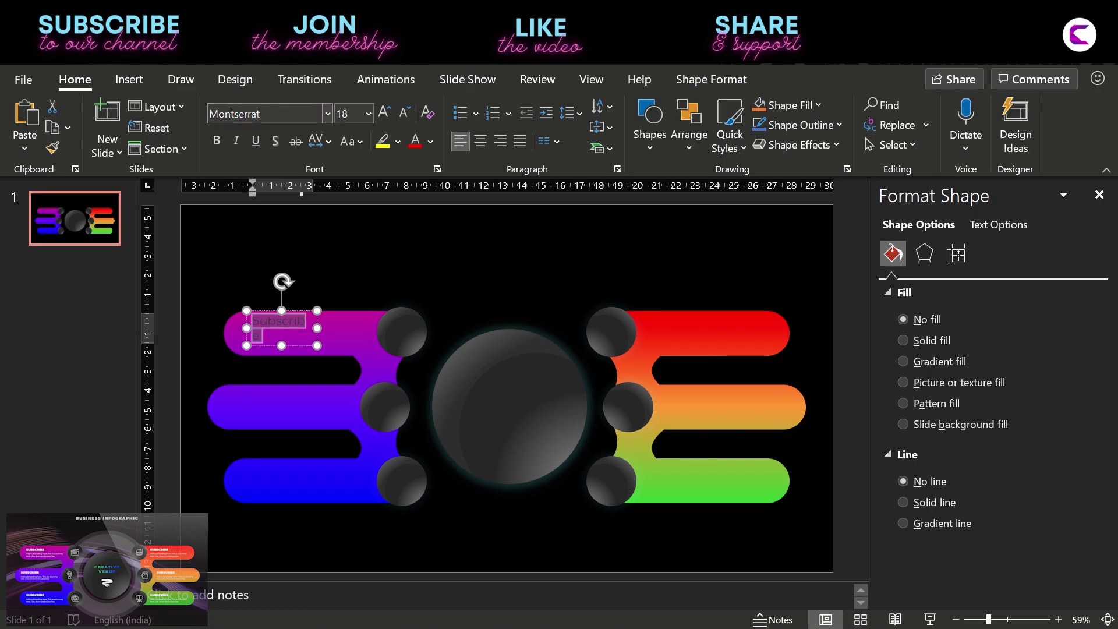
{"action": "left_click", "coordinate": [430, 145]}
{"action": "left_click", "coordinate": [416, 181]}
{"action": "left_click", "coordinate": [406, 111]}
{"action": "left_click", "coordinate": [405, 111]}
{"action": "left_click", "coordinate": [405, 111]}
{"action": "left_click", "coordinate": [405, 110]}
- Change the label to Montserrat Black at 14 pt in UPPERCASE
{"action": "left_click", "coordinate": [260, 113]}
{"action": "left_click", "coordinate": [260, 114]}
{"action": "key", "text": "Return"}
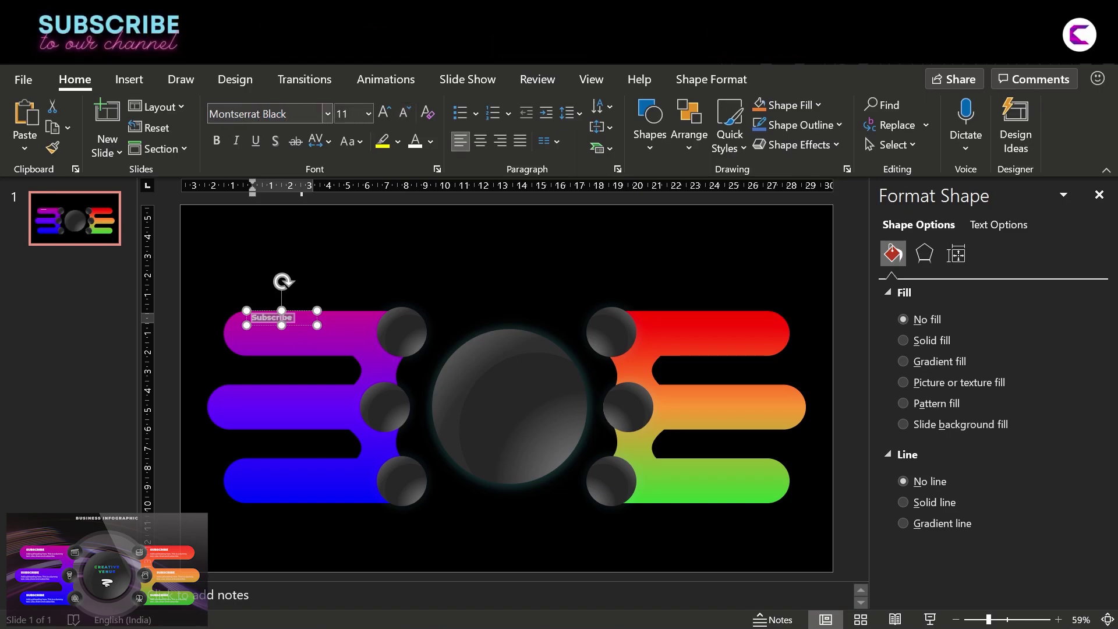
{"action": "left_click", "coordinate": [385, 112]}
{"action": "left_click", "coordinate": [384, 112]}
{"action": "left_click", "coordinate": [349, 141]}
{"action": "left_click", "coordinate": [382, 206]}
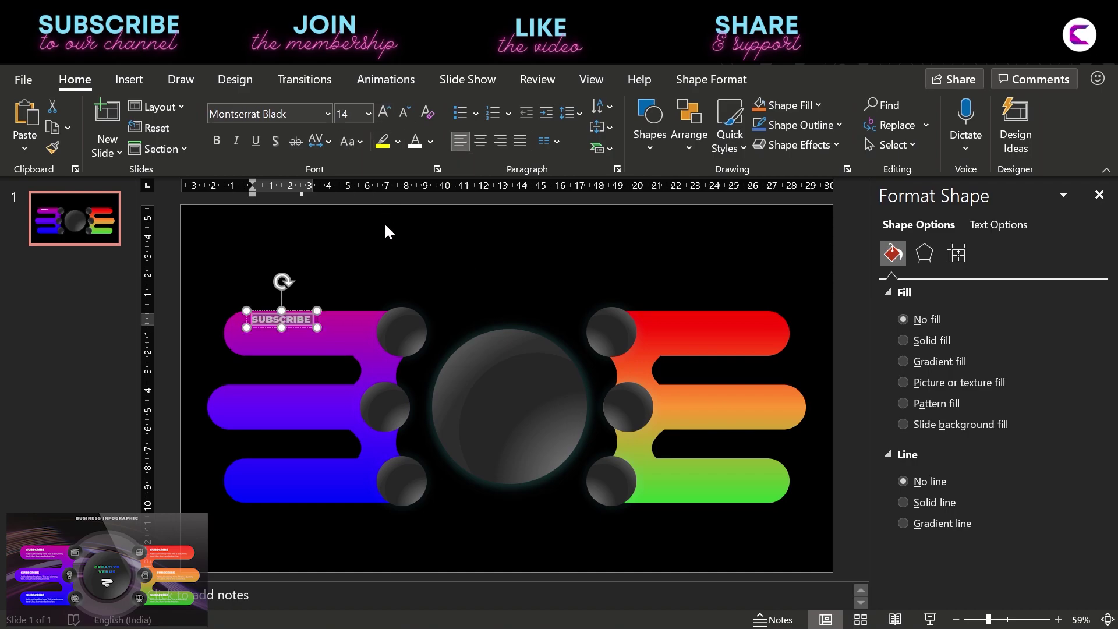
- Nudge the SUBSCRIBE label into place and put a duplicate just beneath it
{"action": "left_click_drag", "start_coordinate": [302, 328], "coordinate": [296, 329]}
{"action": "left_click", "coordinate": [331, 141]}
{"action": "left_click", "coordinate": [261, 326]}
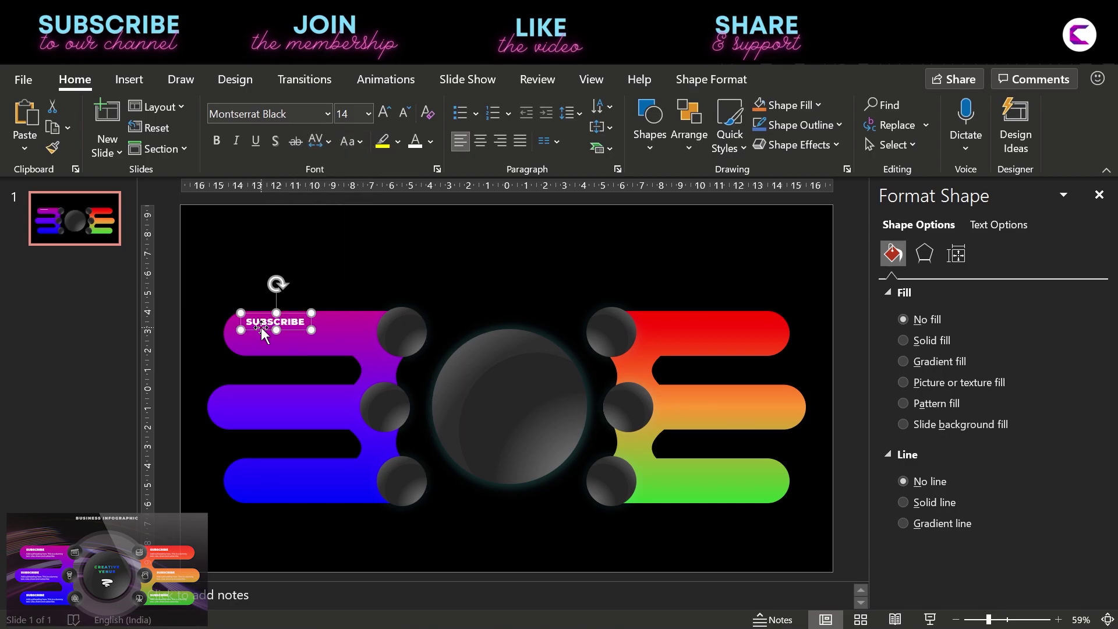
{"action": "key", "text": "ctrl+v"}
{"action": "left_click_drag", "start_coordinate": [276, 344], "coordinate": [269, 344]}
- Switch the duplicate label to plain Montserrat, sentence case, at 11 pt
{"action": "double_click", "coordinate": [264, 335]}
{"action": "left_click", "coordinate": [262, 113]}
{"action": "left_click", "coordinate": [286, 113]}
{"action": "key", "text": "BackSpace"}
{"action": "key", "text": "Return"}
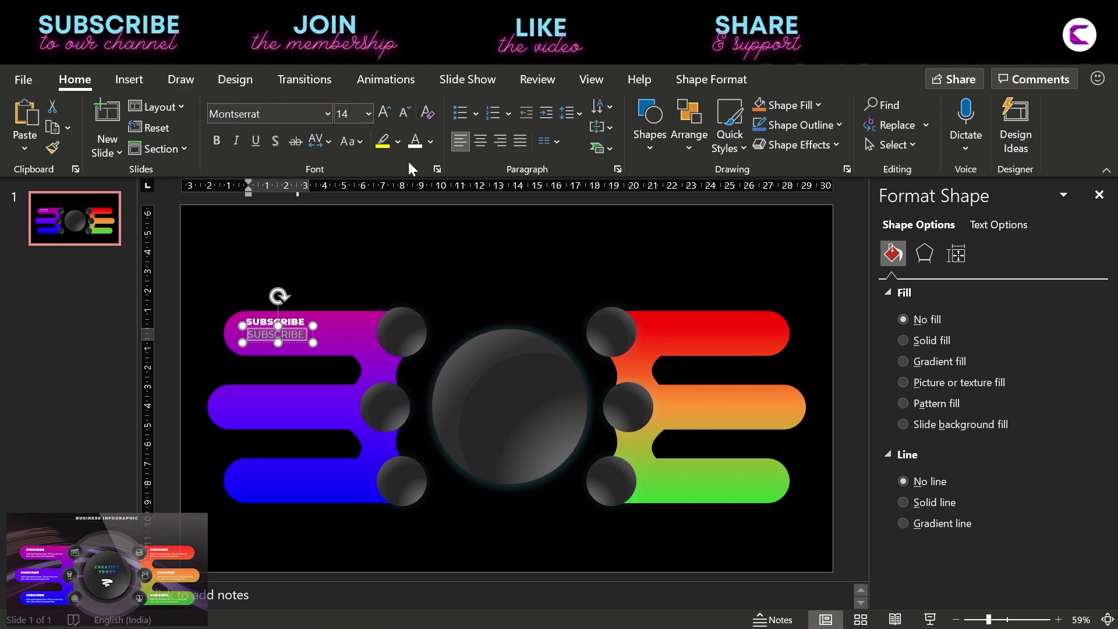
{"action": "left_click", "coordinate": [351, 141]}
{"action": "left_click", "coordinate": [358, 161]}
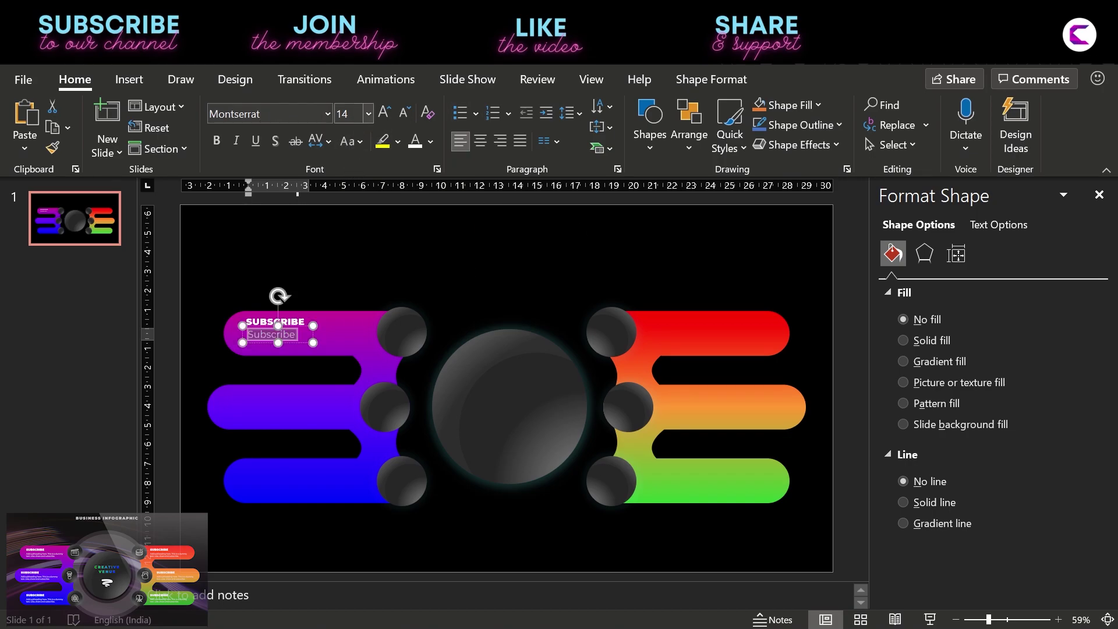
{"action": "left_click", "coordinate": [399, 113]}
{"action": "left_click", "coordinate": [399, 114]}
- Write 'Add subheading here. This is a dummy text. Like, share and subscribe' at 9 pt in a wider box
{"action": "type", "text": "Ad"}
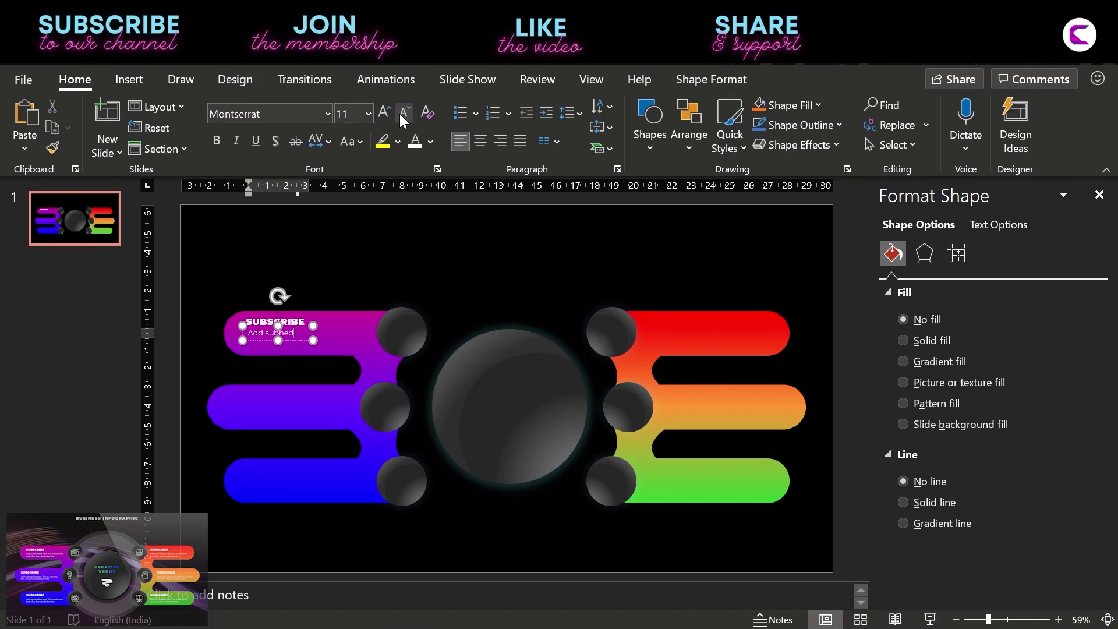
{"action": "type", "text": "d subheading here. This is a du"}
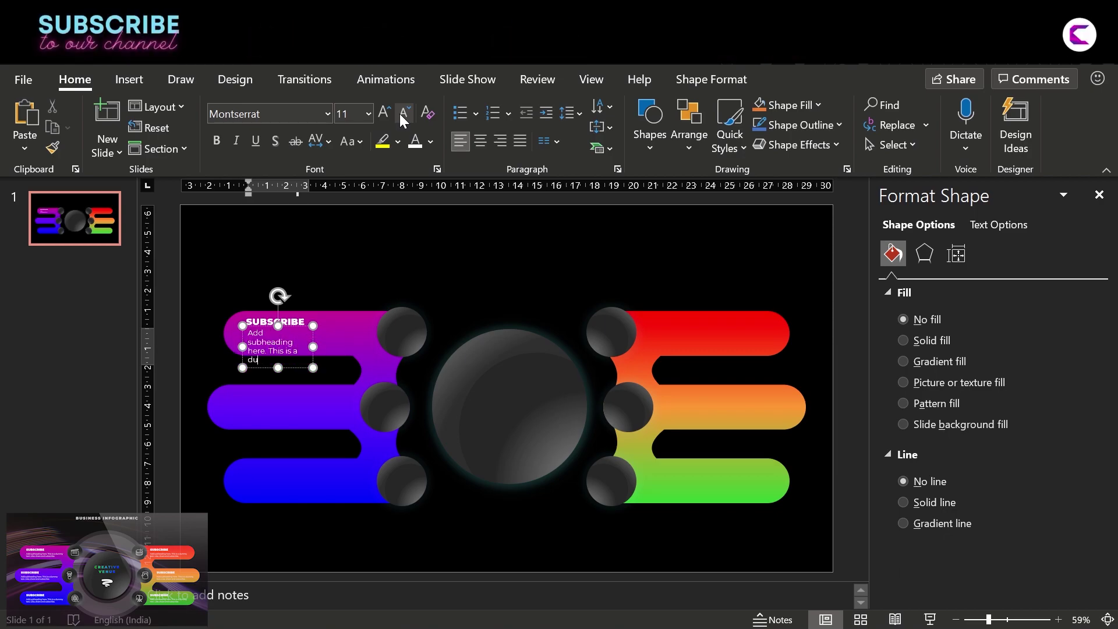
{"action": "type", "text": "mmy text."}
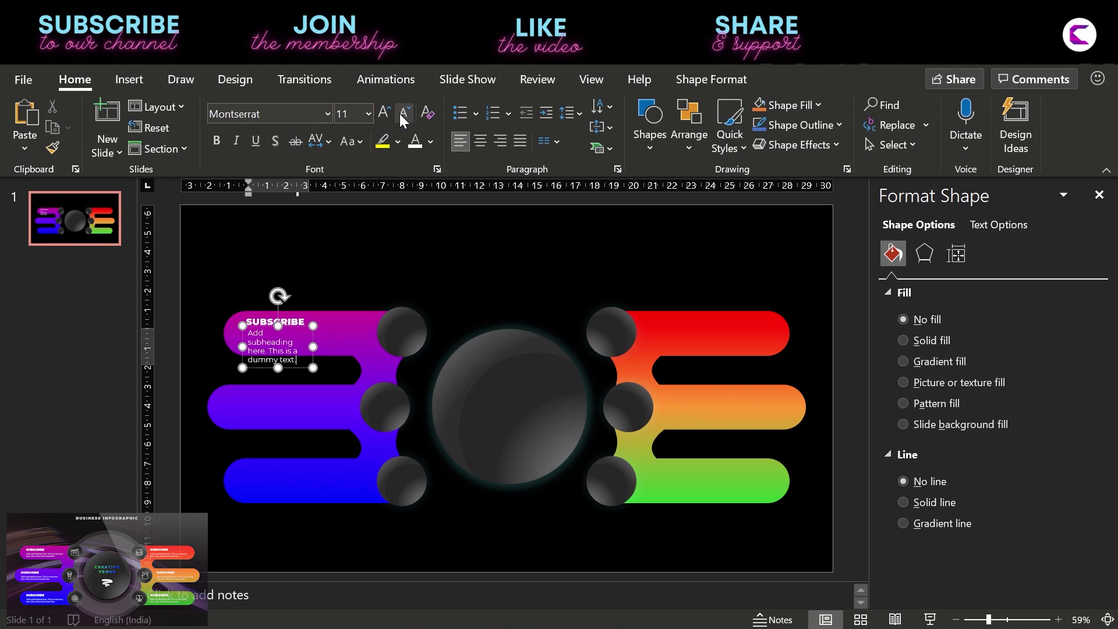
{"action": "left_click_drag", "start_coordinate": [318, 347], "coordinate": [376, 337]}
{"action": "left_click", "coordinate": [403, 115]}
{"action": "left_click", "coordinate": [291, 340]}
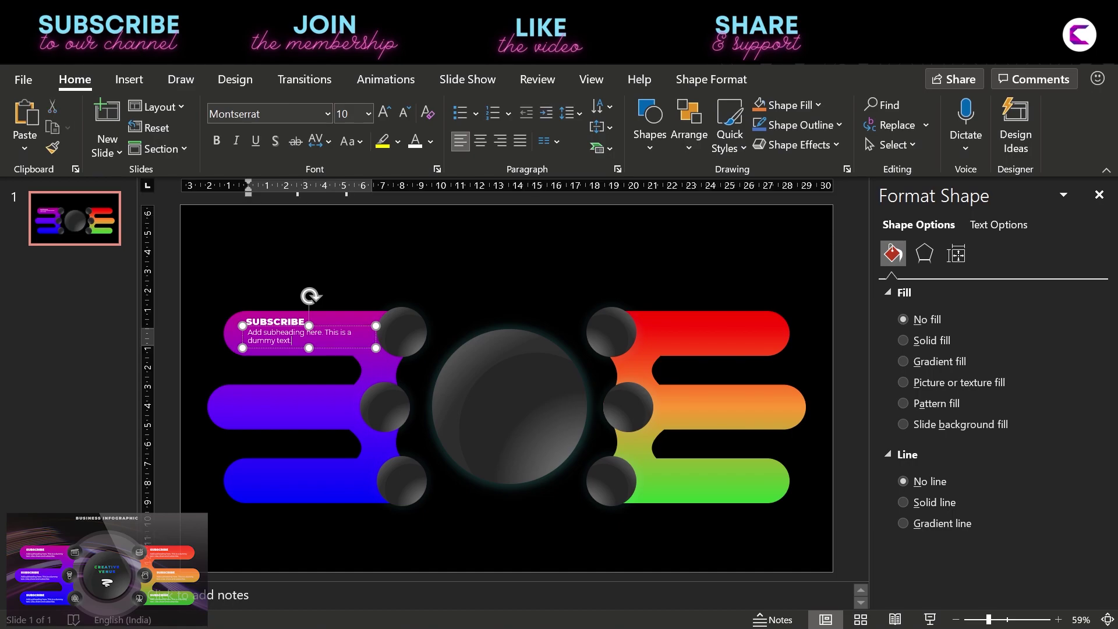
{"action": "type", "text": ". Like, share and subscxribe"}
{"action": "key", "text": "ctrl+a"}
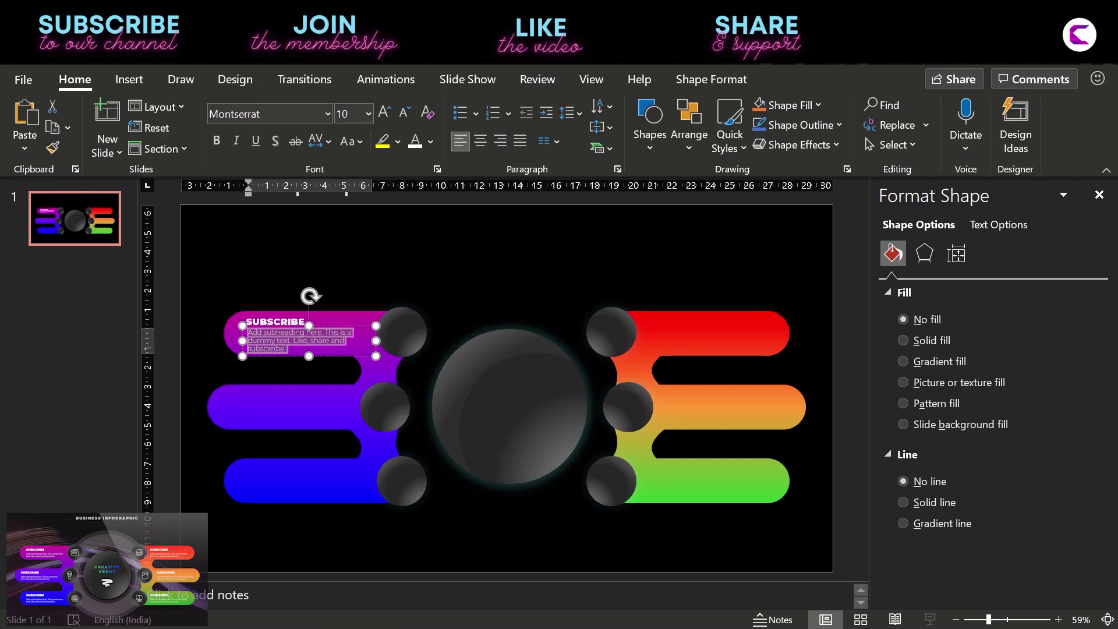
{"action": "left_click", "coordinate": [404, 110]}
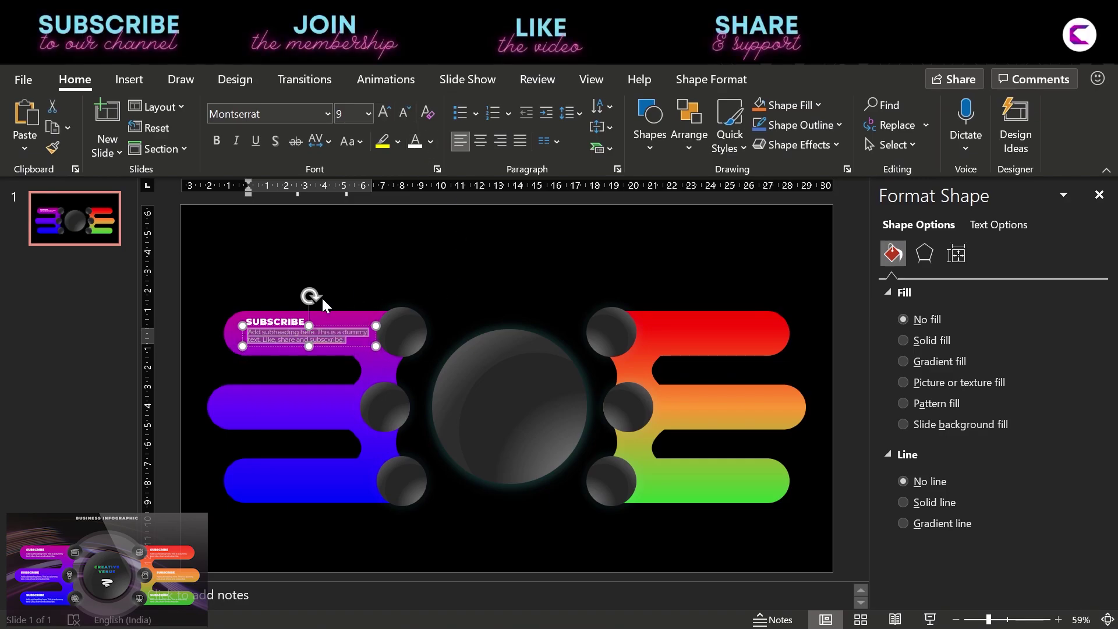
{"action": "left_click_drag", "start_coordinate": [336, 326], "coordinate": [330, 329]}
- Left-align the SUBSCRIBE title with its subheading and group the pair
{"action": "left_click", "coordinate": [275, 321], "text": "shift"}
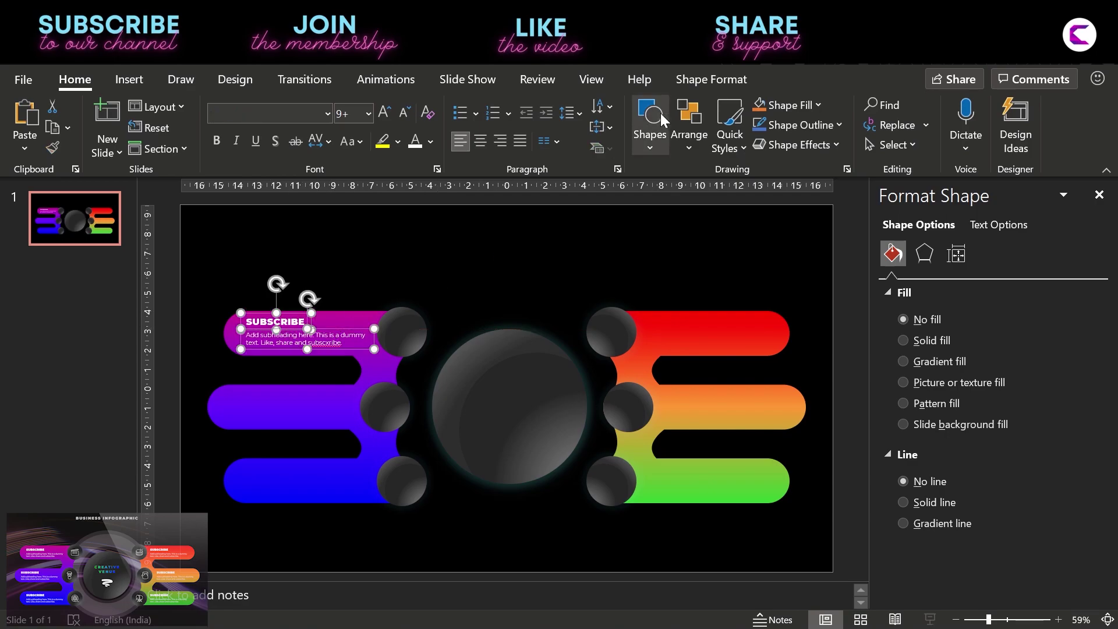
{"action": "left_click", "coordinate": [712, 80]}
{"action": "left_click", "coordinate": [932, 107]}
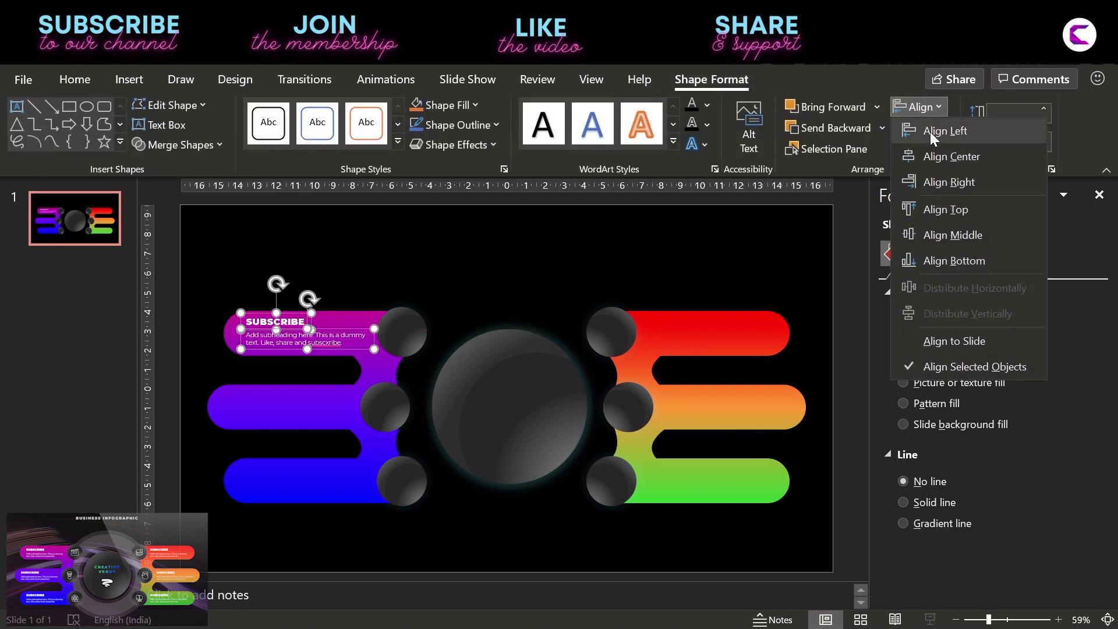
{"action": "left_click", "coordinate": [930, 131]}
{"action": "key", "text": "ctrl+g"}
- Copy the text group onto the other five bars, three labels on each side
{"action": "key", "text": "ctrl+c"}
{"action": "key", "text": "ctrl+v"}
{"action": "left_click_drag", "start_coordinate": [414, 328], "coordinate": [397, 402]}
{"action": "key", "text": "ctrl+v"}
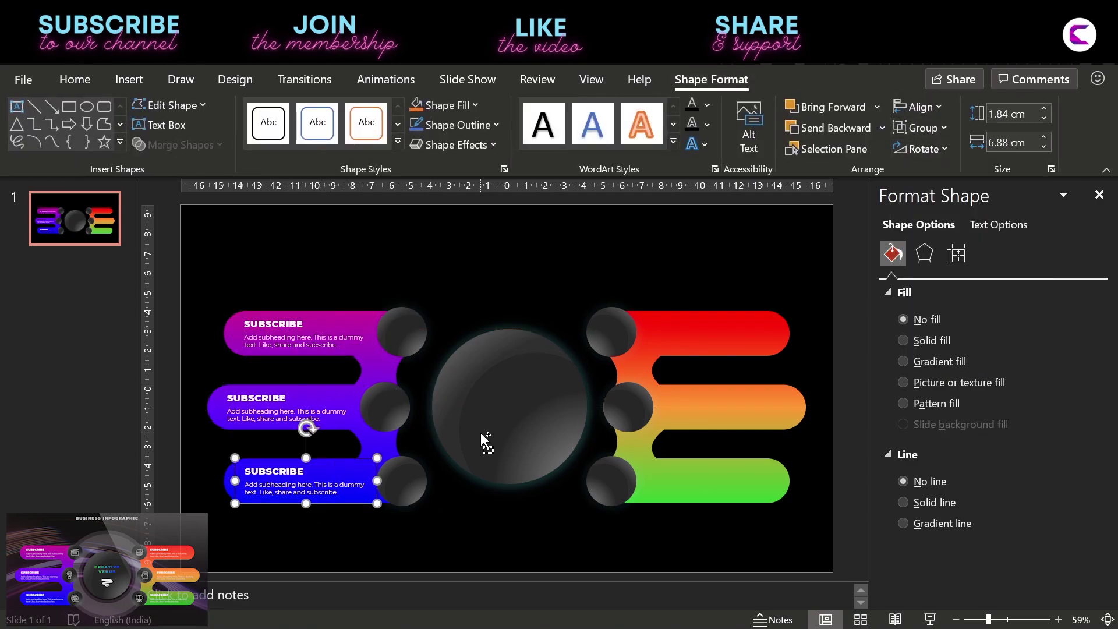
{"action": "left_click_drag", "start_coordinate": [201, 273], "coordinate": [329, 533]}
{"action": "key", "text": "ctrl+c"}
{"action": "key", "text": "ctrl+v"}
{"action": "left_click_drag", "start_coordinate": [349, 442], "coordinate": [758, 439]}
{"action": "left_click", "coordinate": [722, 572]}
{"action": "left_click_drag", "start_coordinate": [690, 351], "coordinate": [728, 352]}
{"action": "left_click", "coordinate": [512, 450]}
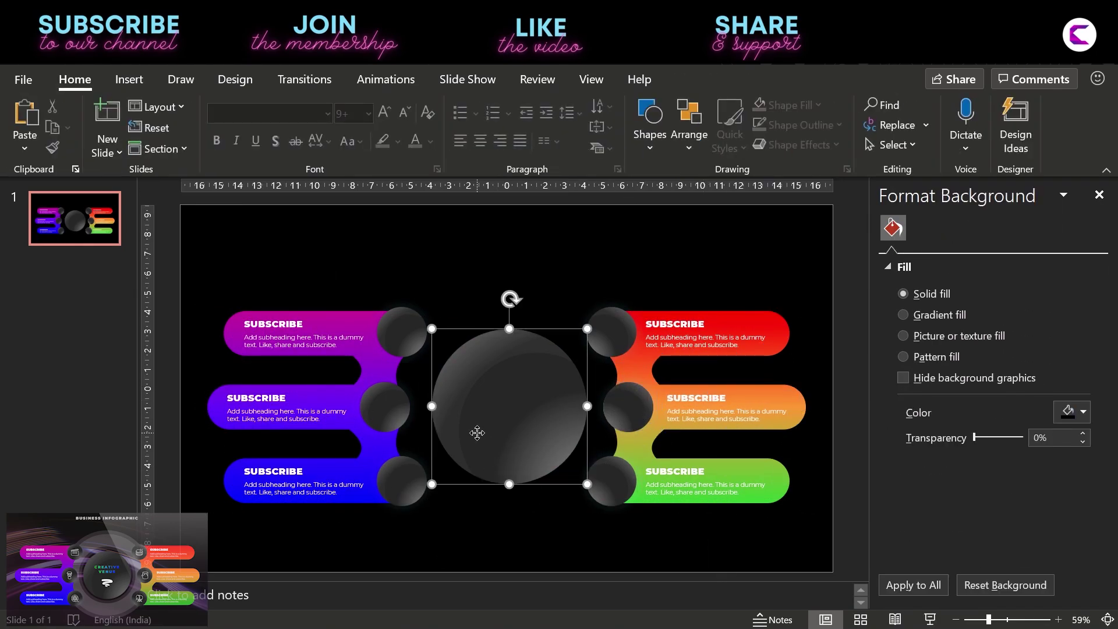
{"action": "left_click", "coordinate": [510, 524]}
{"action": "left_click", "coordinate": [129, 80]}
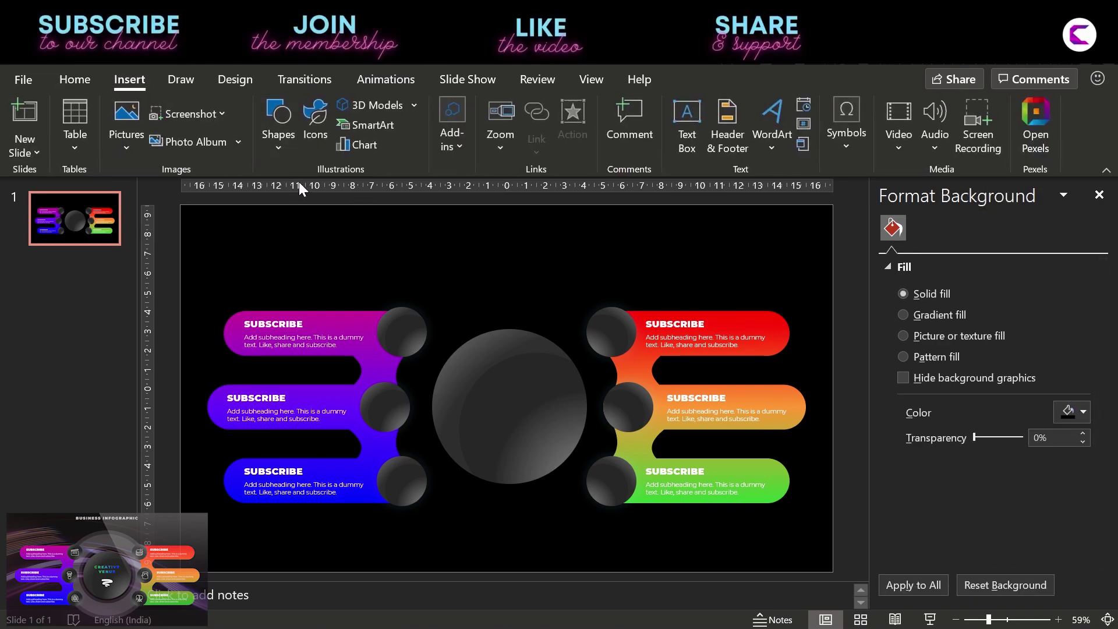
- From the Arts icon category, select two hand drums and a clapperboard
{"action": "left_click", "coordinate": [319, 135]}
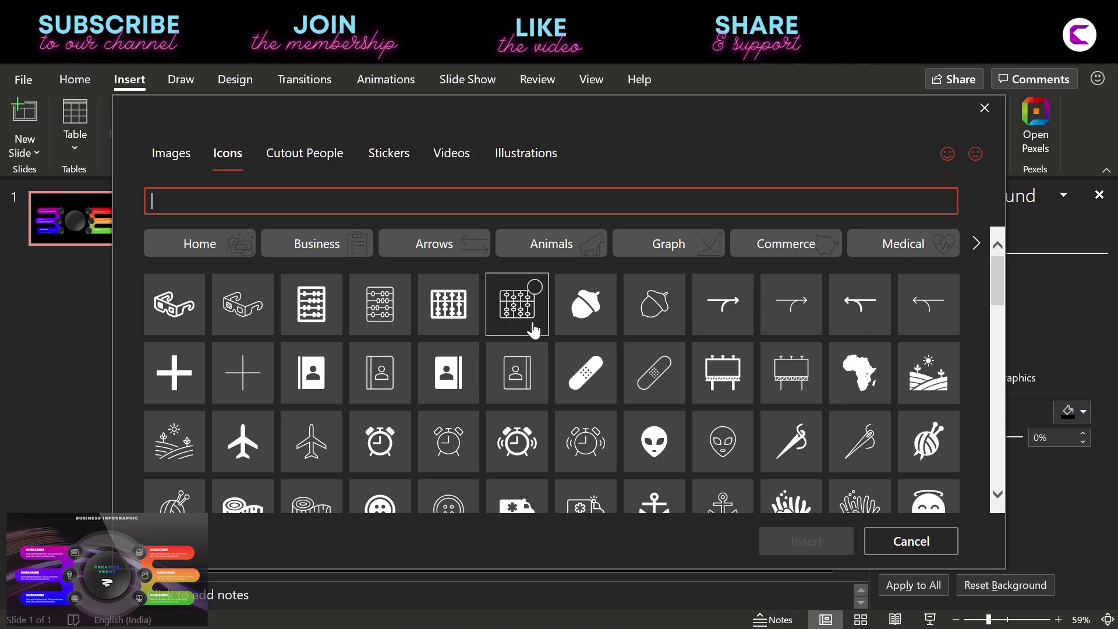
{"action": "left_click", "coordinate": [903, 251]}
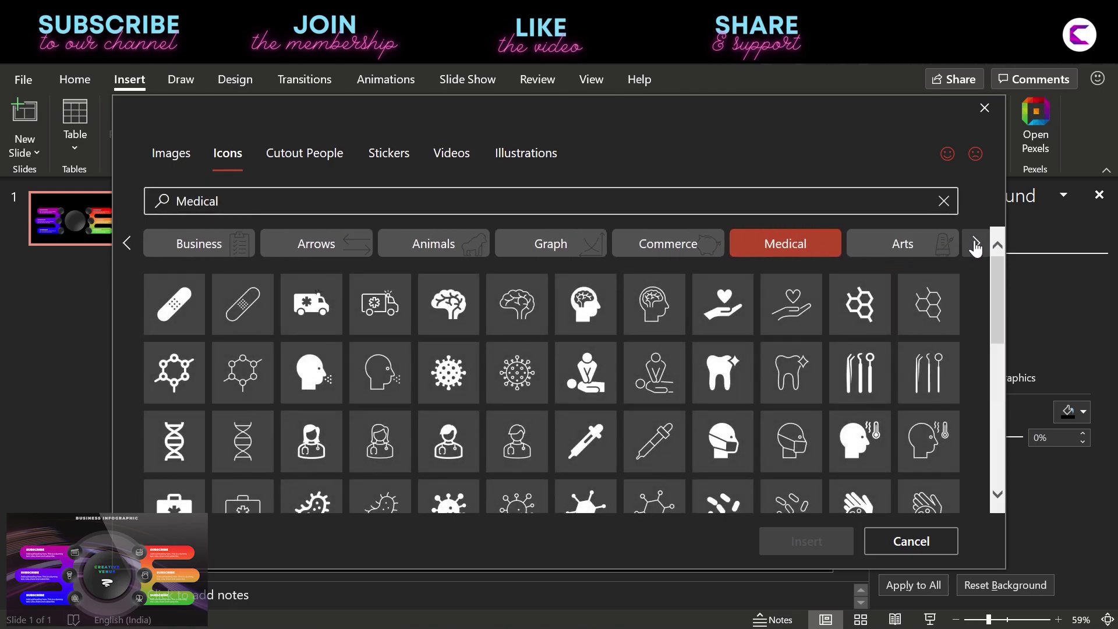
{"action": "left_click", "coordinate": [903, 251]}
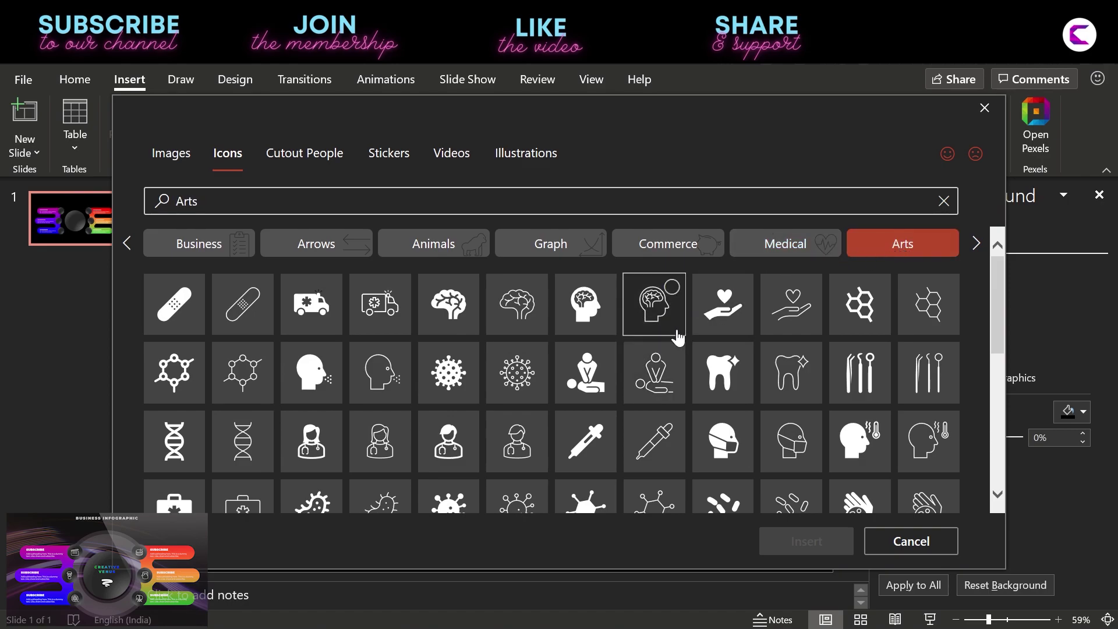
{"action": "scroll", "coordinate": [728, 354], "scroll_direction": "down", "scroll_amount": 2}
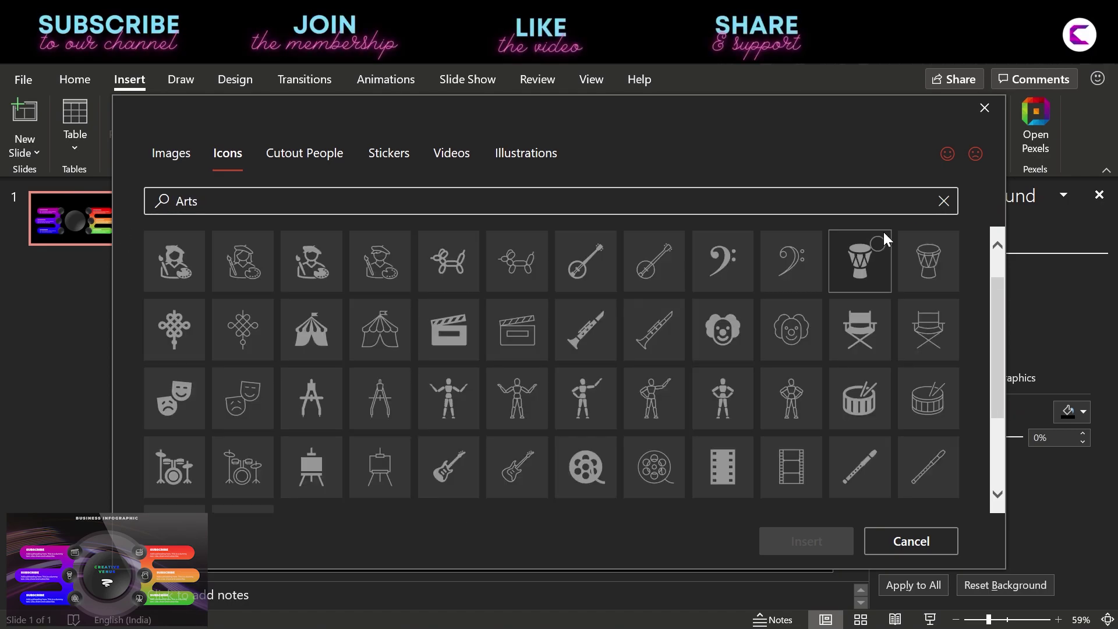
{"action": "left_click", "coordinate": [929, 271]}
{"action": "left_click", "coordinate": [929, 391]}
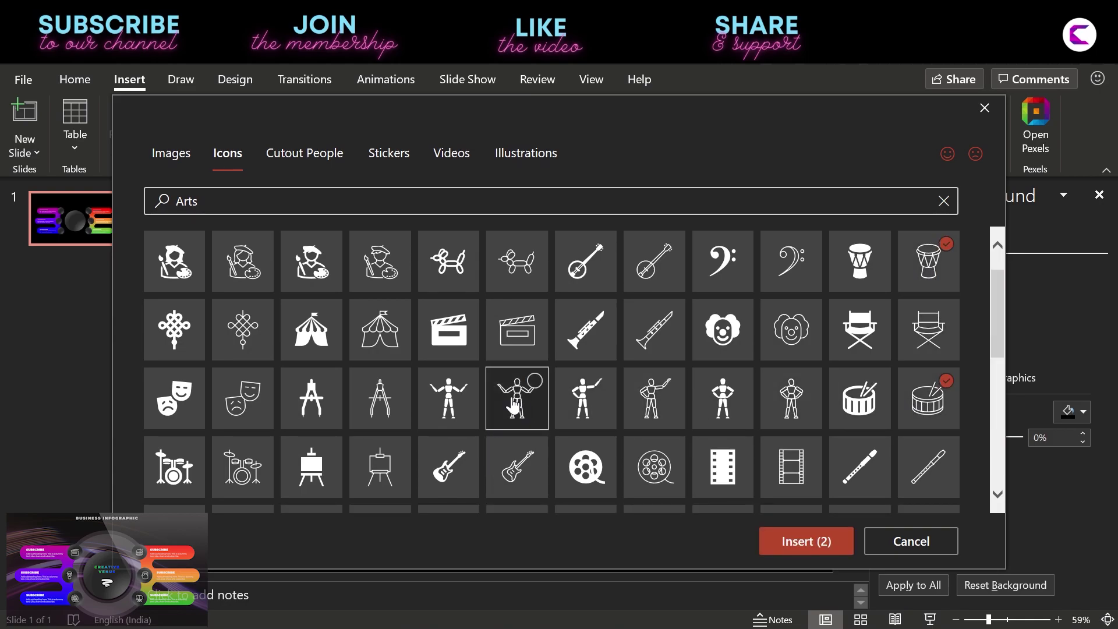
{"action": "left_click", "coordinate": [506, 338]}
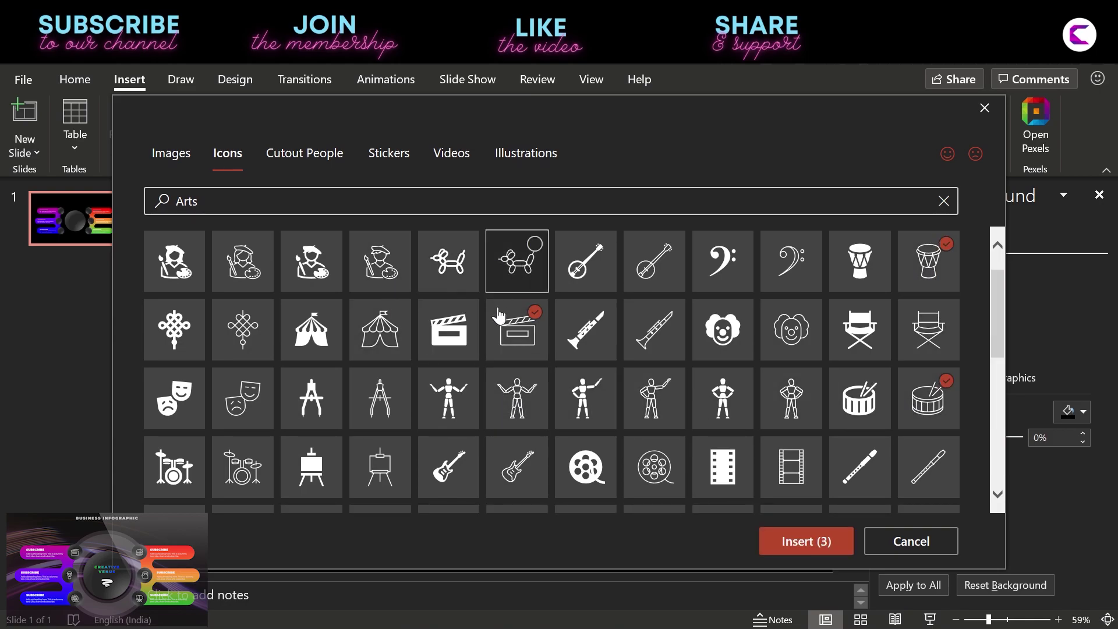
- Add a film reel and a bass drum to the selection and insert all seven icons
{"action": "scroll", "coordinate": [502, 330], "scroll_direction": "down", "scroll_amount": 2}
{"action": "left_click", "coordinate": [673, 358]}
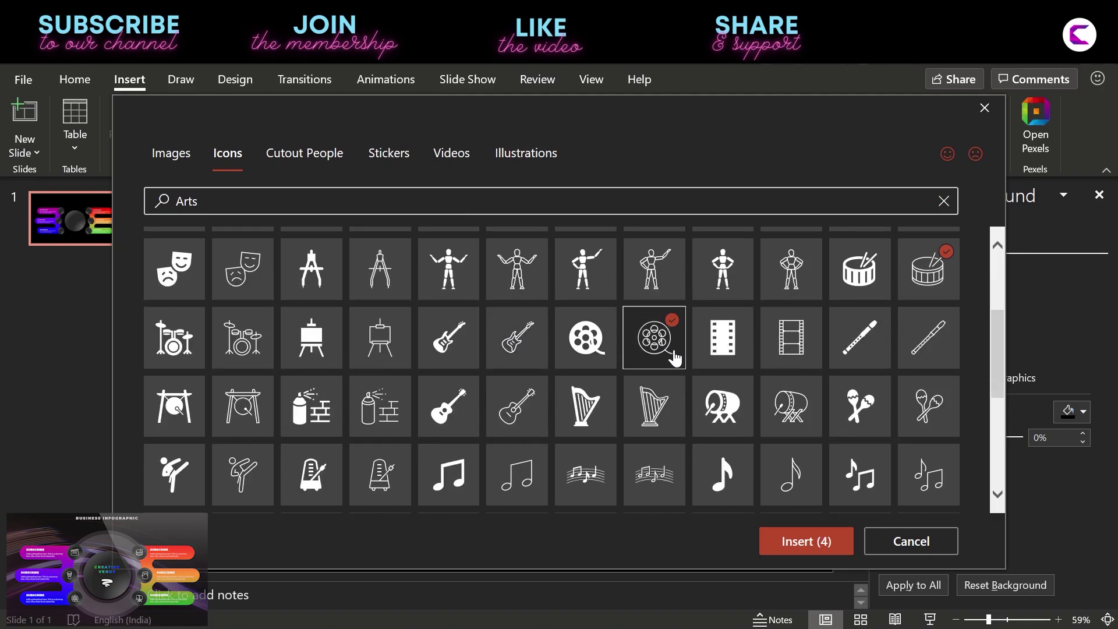
{"action": "scroll", "coordinate": [801, 437], "scroll_direction": "up", "scroll_amount": 2}
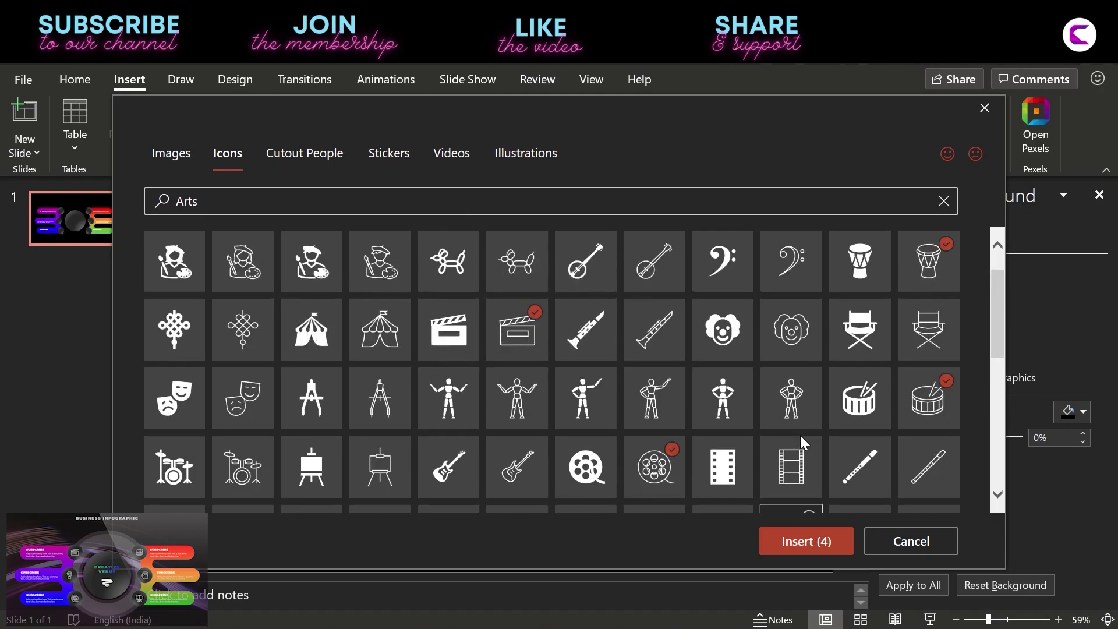
{"action": "scroll", "coordinate": [800, 439], "scroll_direction": "down", "scroll_amount": 2}
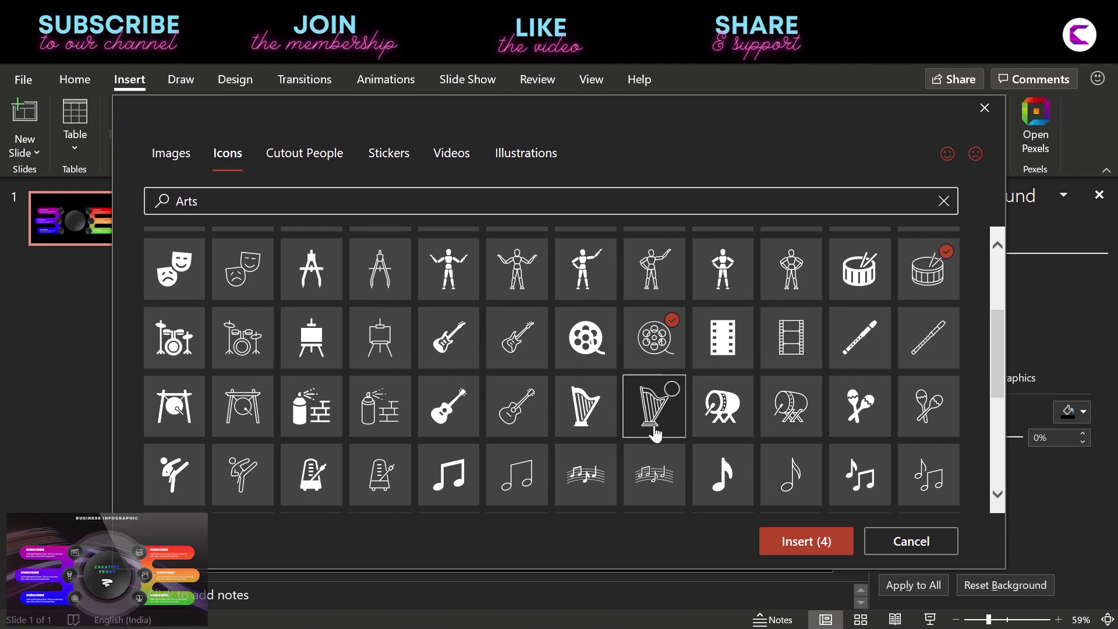
{"action": "left_click", "coordinate": [789, 414]}
{"action": "scroll", "coordinate": [421, 445], "scroll_direction": "down", "scroll_amount": 1}
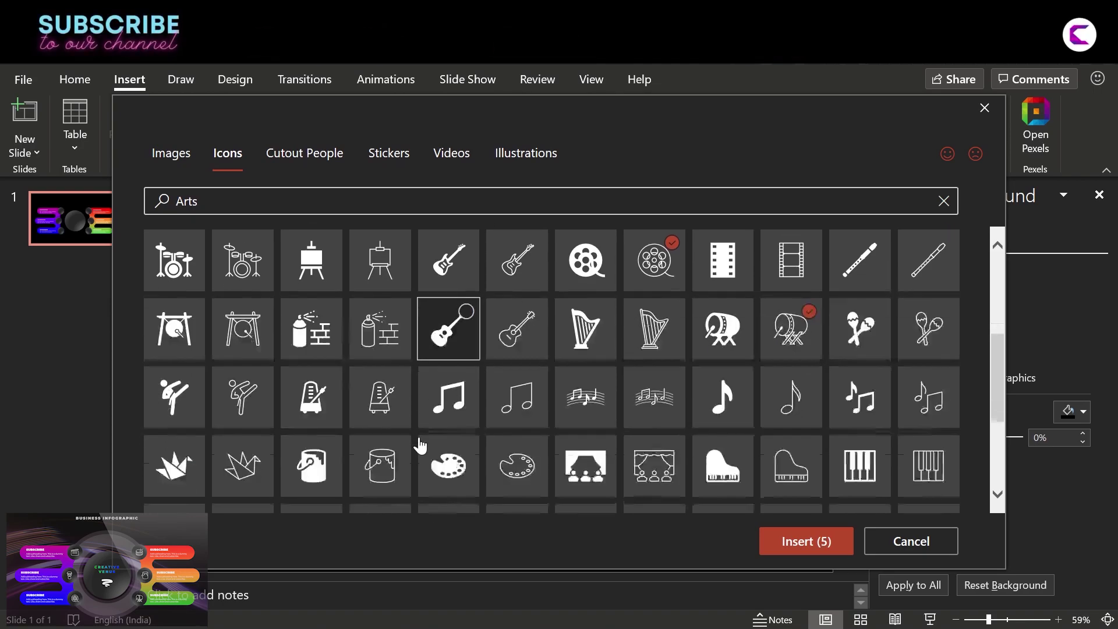
{"action": "scroll", "coordinate": [421, 446], "scroll_direction": "down", "scroll_amount": 1}
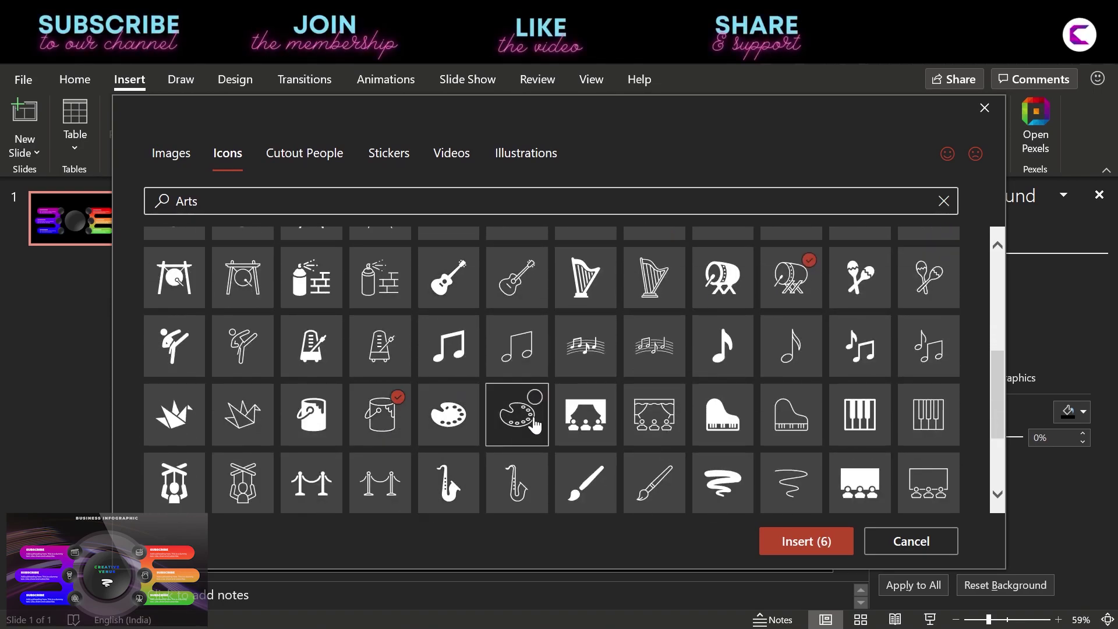
{"action": "scroll", "coordinate": [654, 447], "scroll_direction": "down", "scroll_amount": 2}
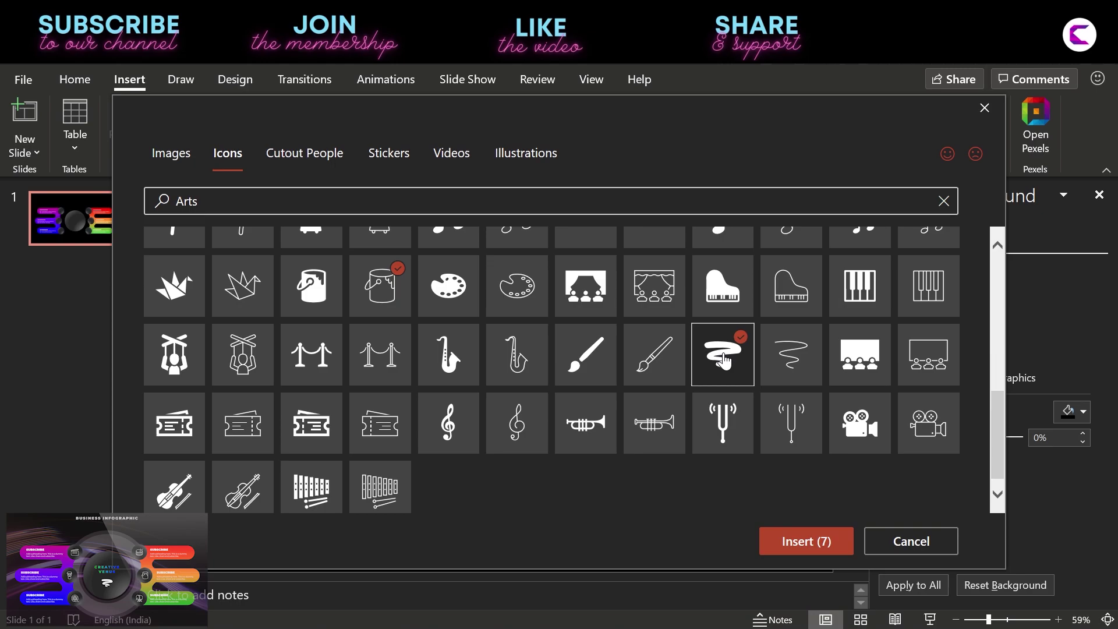
{"action": "left_click", "coordinate": [805, 543]}
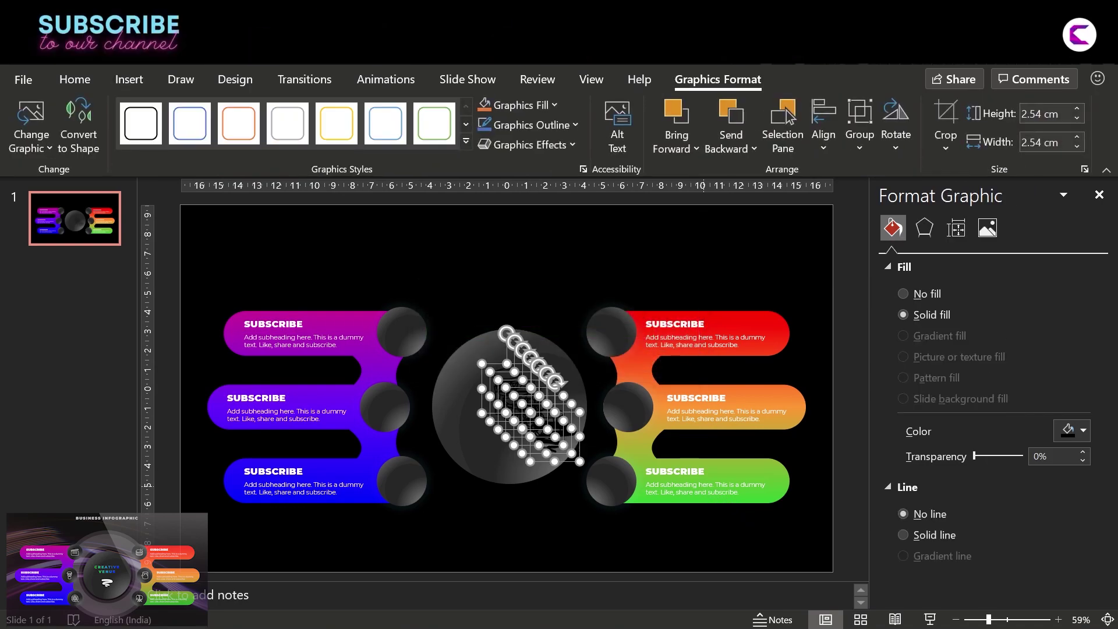
- Make the inserted icons white and shrink them to 1.5 cm
{"action": "left_click", "coordinate": [553, 104]}
{"action": "left_click", "coordinate": [480, 150]}
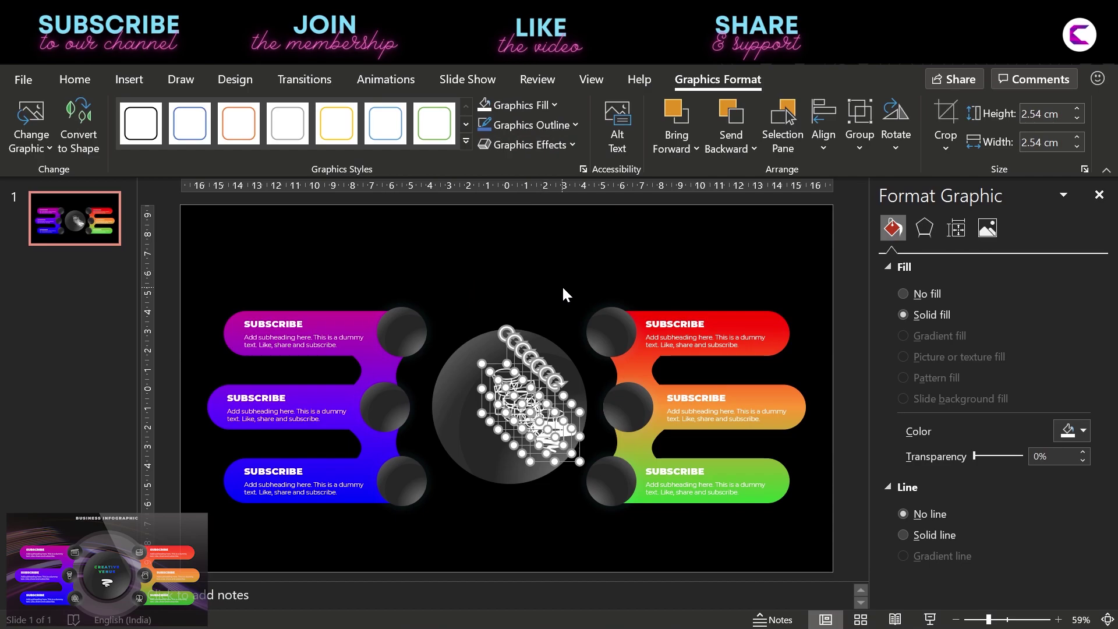
{"action": "left_click", "coordinate": [1075, 118]}
{"action": "left_click", "coordinate": [1075, 119]}
{"action": "left_click", "coordinate": [1075, 119]}
{"action": "left_click", "coordinate": [1075, 119]}
{"action": "left_click", "coordinate": [1075, 119]}
- Place the clapperboard, drums, film reel, paint bucket and bass drum in the six side circles
{"action": "left_click", "coordinate": [586, 265]}
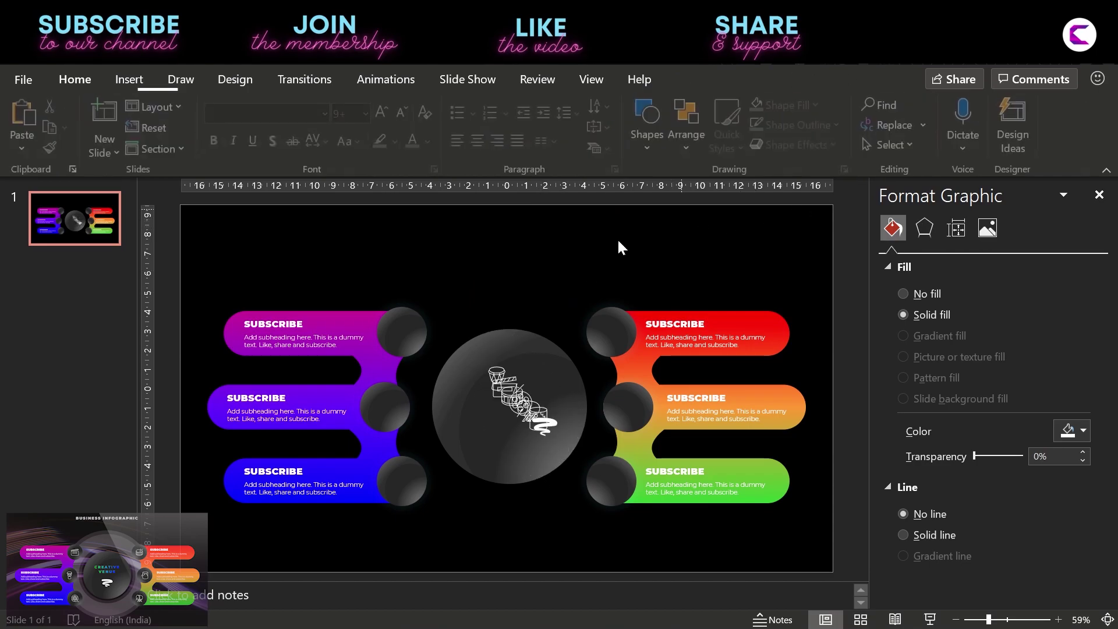
{"action": "left_click", "coordinate": [504, 385]}
{"action": "left_click_drag", "start_coordinate": [413, 329], "coordinate": [393, 320]}
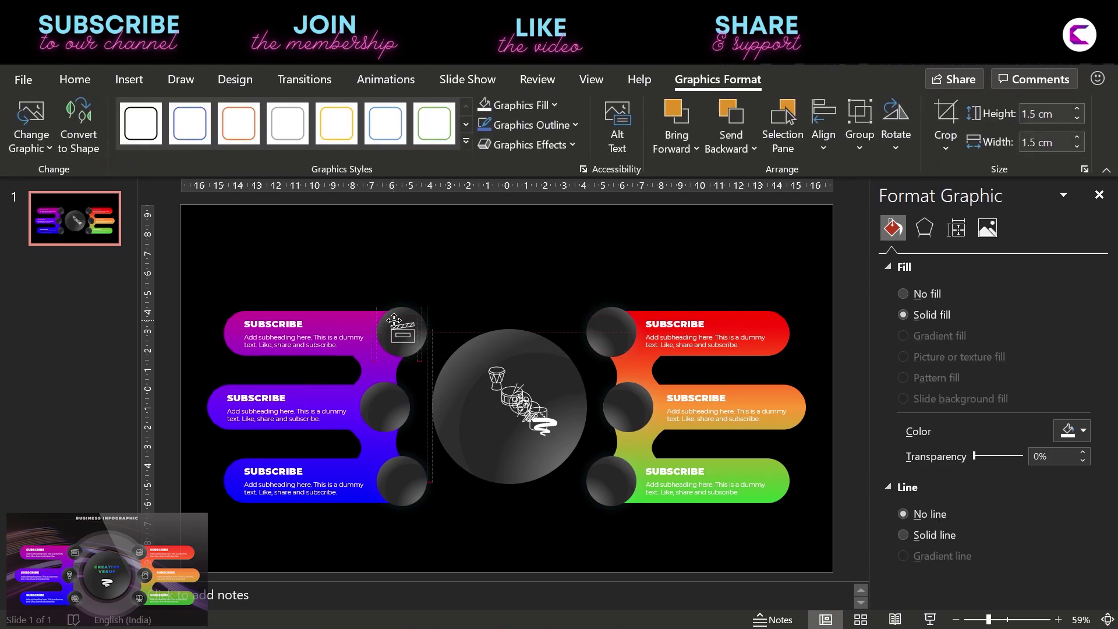
{"action": "left_click_drag", "start_coordinate": [496, 378], "coordinate": [387, 407]}
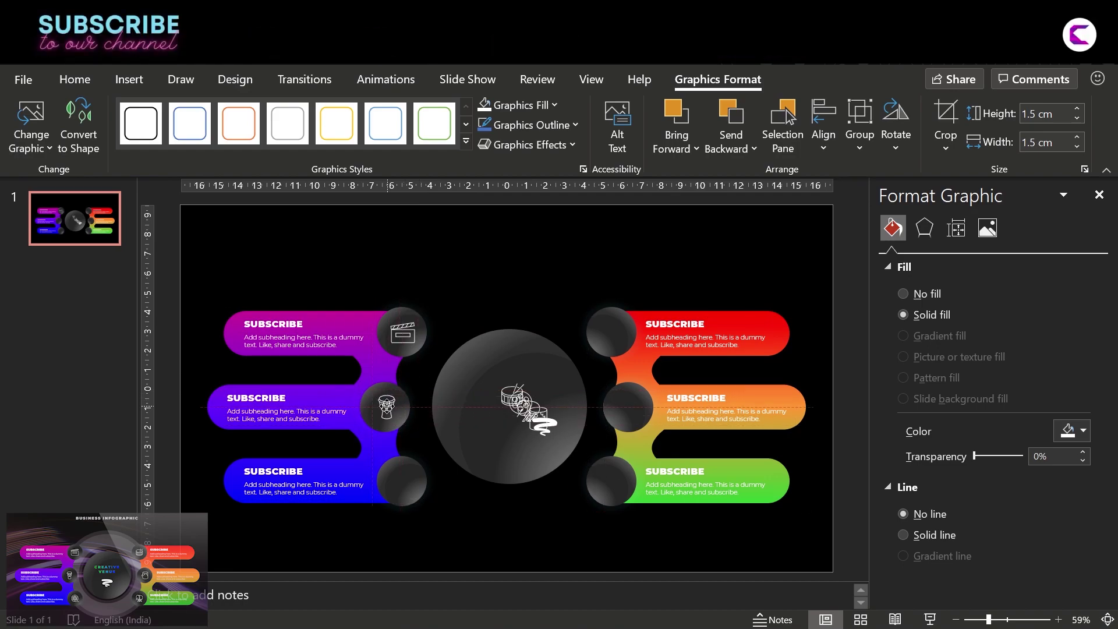
{"action": "left_click_drag", "start_coordinate": [386, 408], "coordinate": [386, 408]}
{"action": "left_click_drag", "start_coordinate": [521, 407], "coordinate": [612, 338]}
{"action": "left_click_drag", "start_coordinate": [536, 412], "coordinate": [627, 408]}
{"action": "mouse_move", "coordinate": [545, 425]}
{"action": "left_mouse_down"}
{"action": "mouse_move", "coordinate": [606, 480]}
{"action": "mouse_move", "coordinate": [483, 423]}
{"action": "mouse_move", "coordinate": [614, 487]}
{"action": "left_mouse_up"}
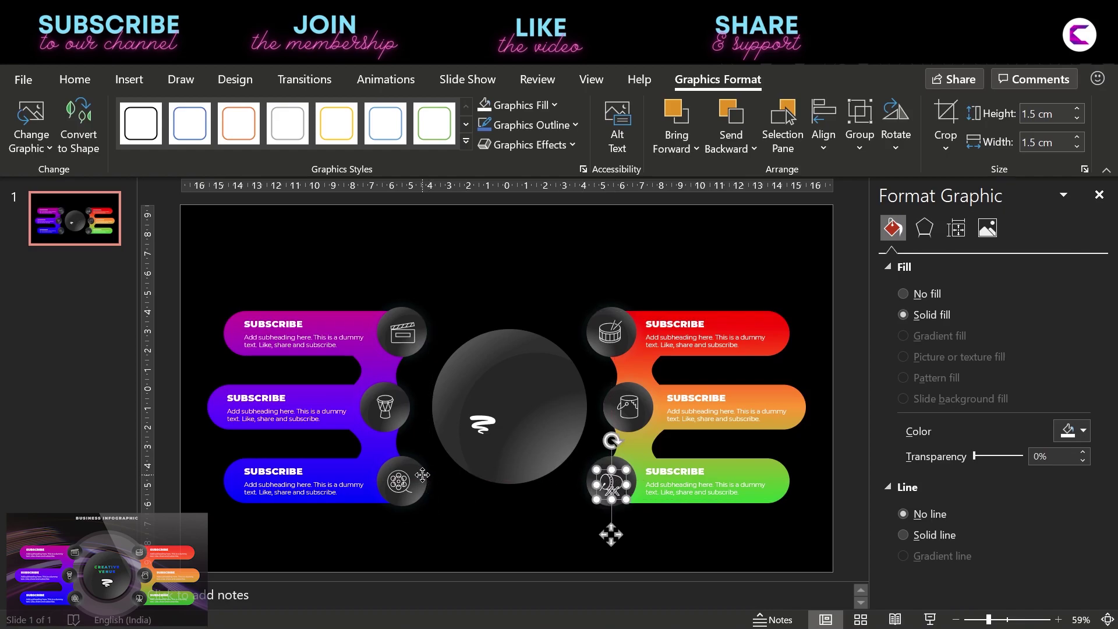
- Centre the film-reel icon horizontally and vertically in the bottom-left badge
{"action": "left_click", "coordinate": [424, 483]}
{"action": "left_click", "coordinate": [400, 481]}
{"action": "left_click", "coordinate": [806, 81]}
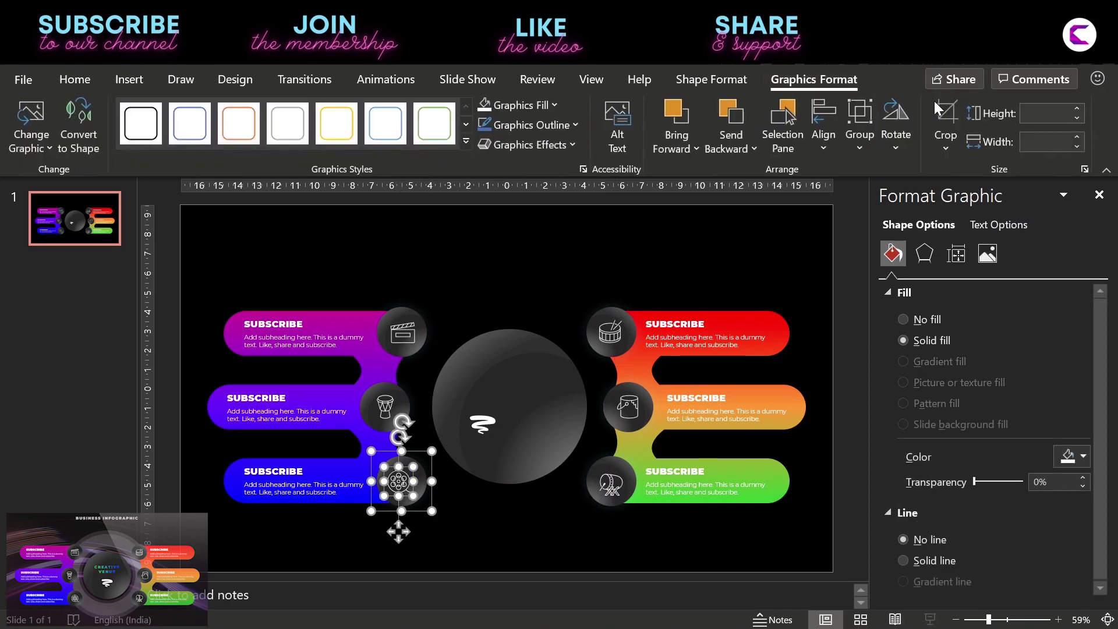
{"action": "left_click", "coordinate": [823, 134]}
{"action": "left_click", "coordinate": [861, 200]}
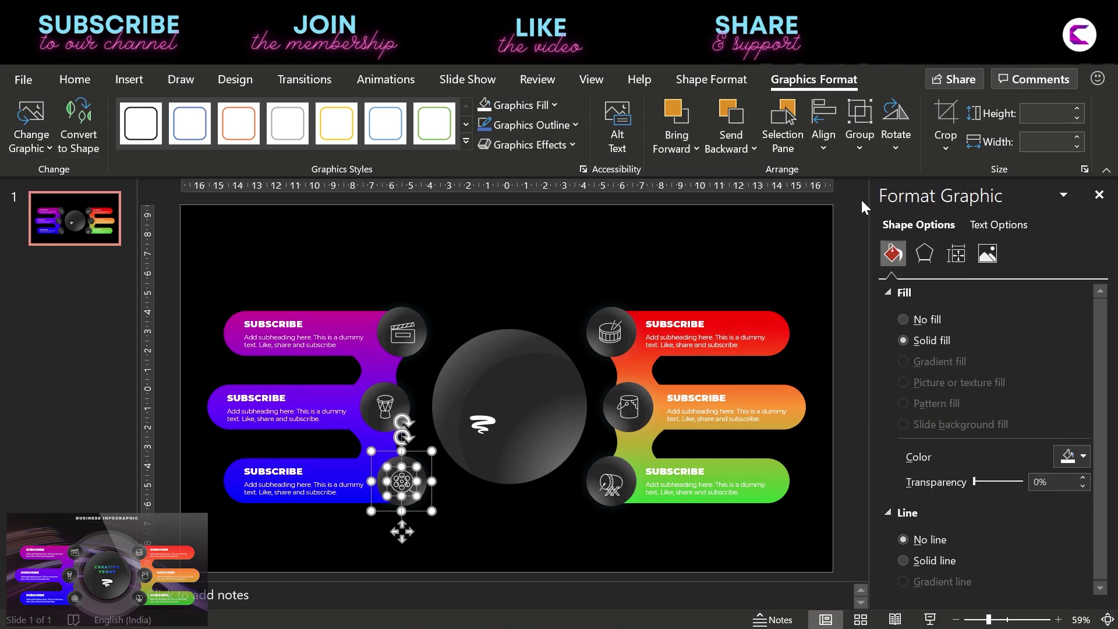
{"action": "left_click", "coordinate": [824, 134]}
{"action": "left_click", "coordinate": [870, 280]}
- Centre the middle-left icon within its badge
{"action": "left_click", "coordinate": [384, 408]}
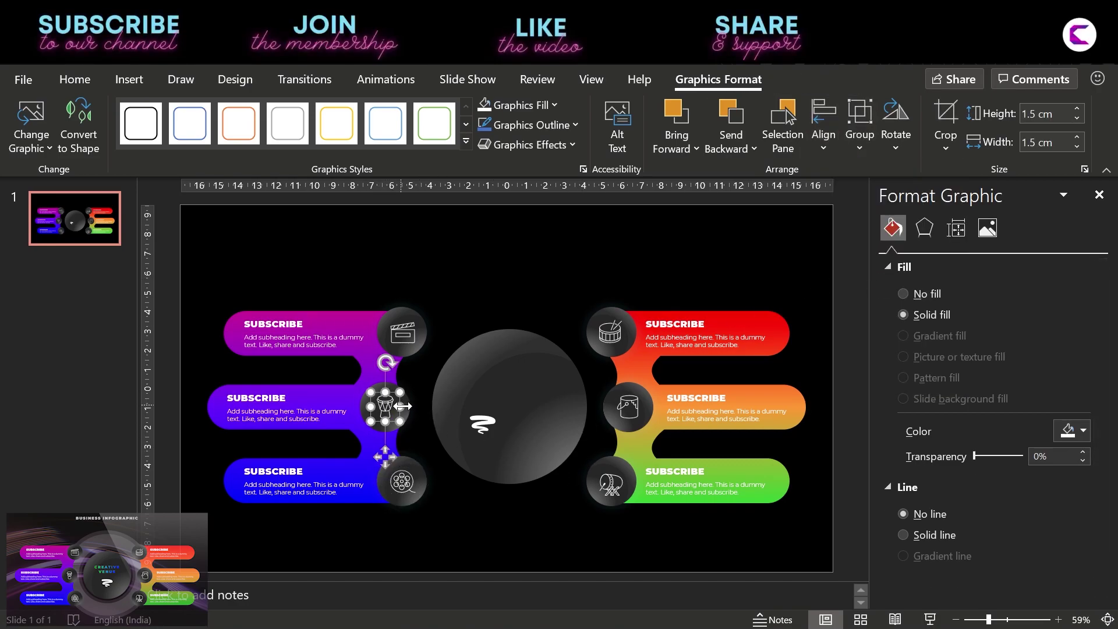
{"action": "left_click", "coordinate": [838, 147]}
{"action": "left_click", "coordinate": [873, 201]}
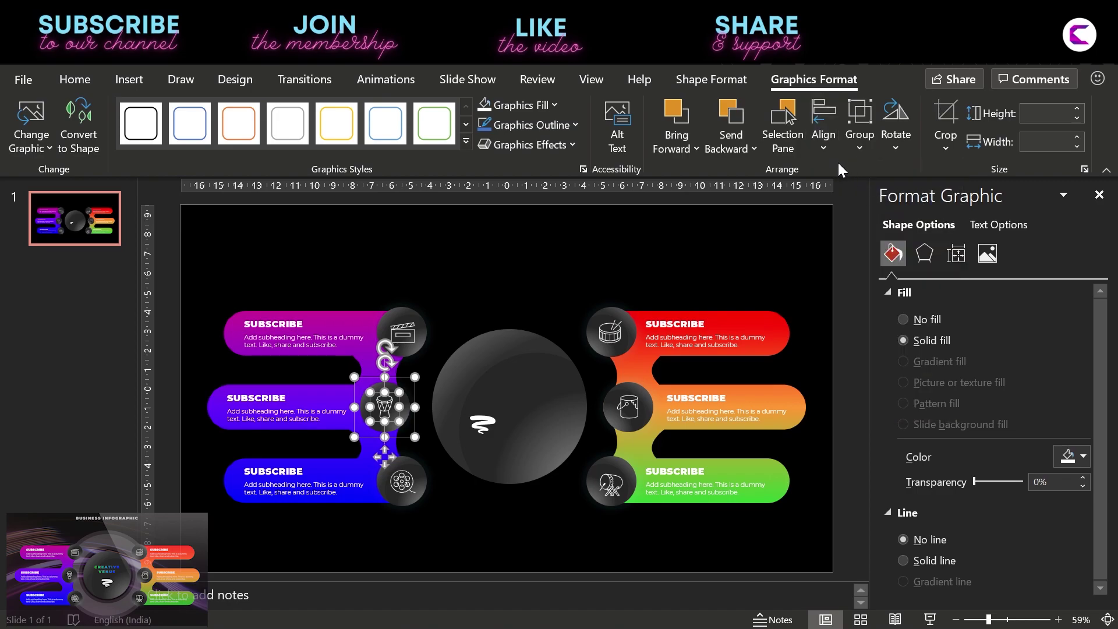
{"action": "left_click", "coordinate": [824, 138]}
{"action": "left_click", "coordinate": [871, 281]}
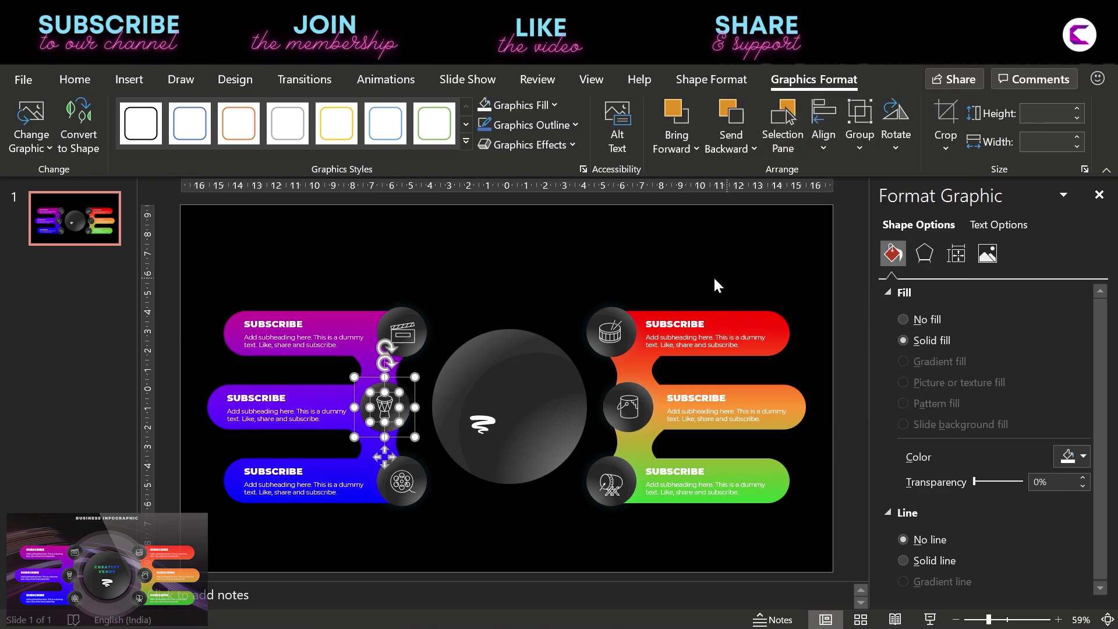
- Centre the clapboard icon within the top-left badge
{"action": "left_click", "coordinate": [407, 336]}
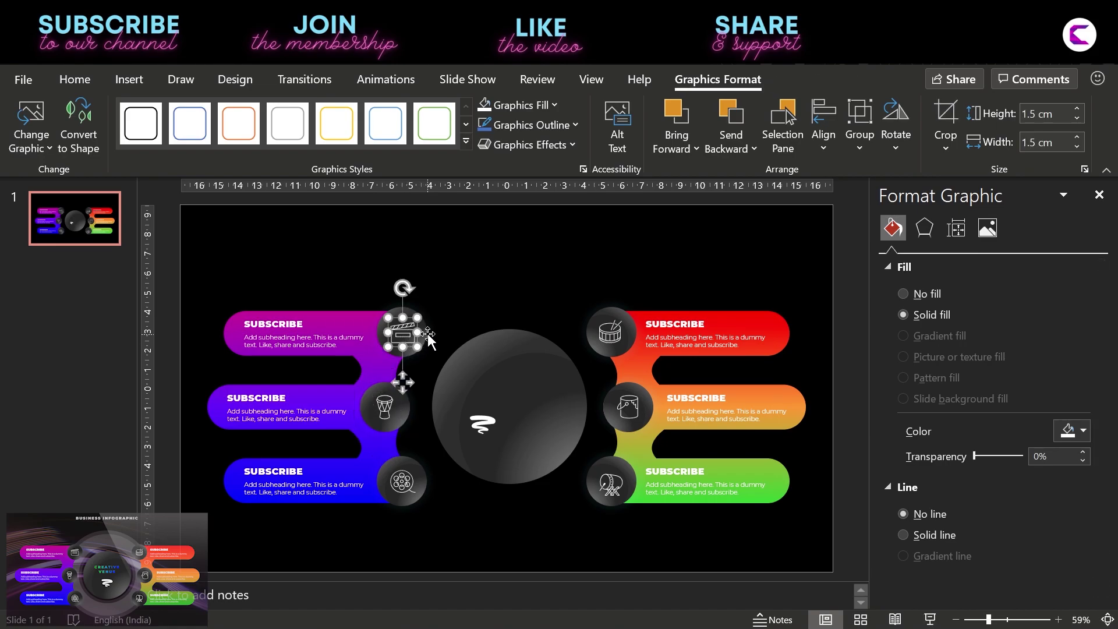
{"action": "left_click", "coordinate": [479, 317]}
{"action": "left_click", "coordinate": [402, 333]}
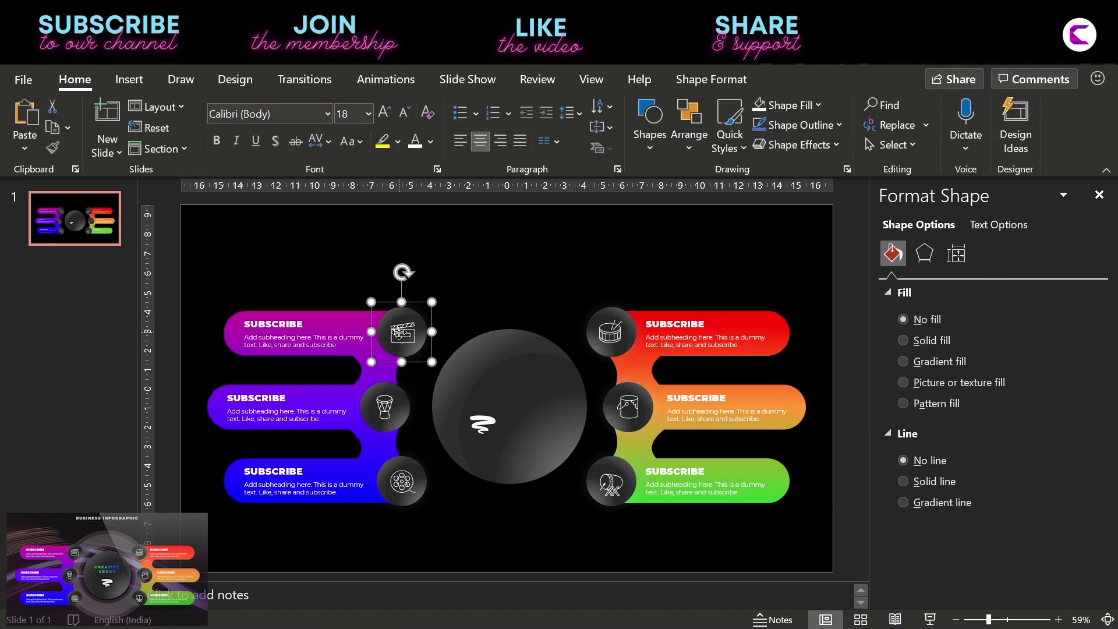
{"action": "left_click", "coordinate": [815, 82]}
{"action": "left_click", "coordinate": [831, 145]}
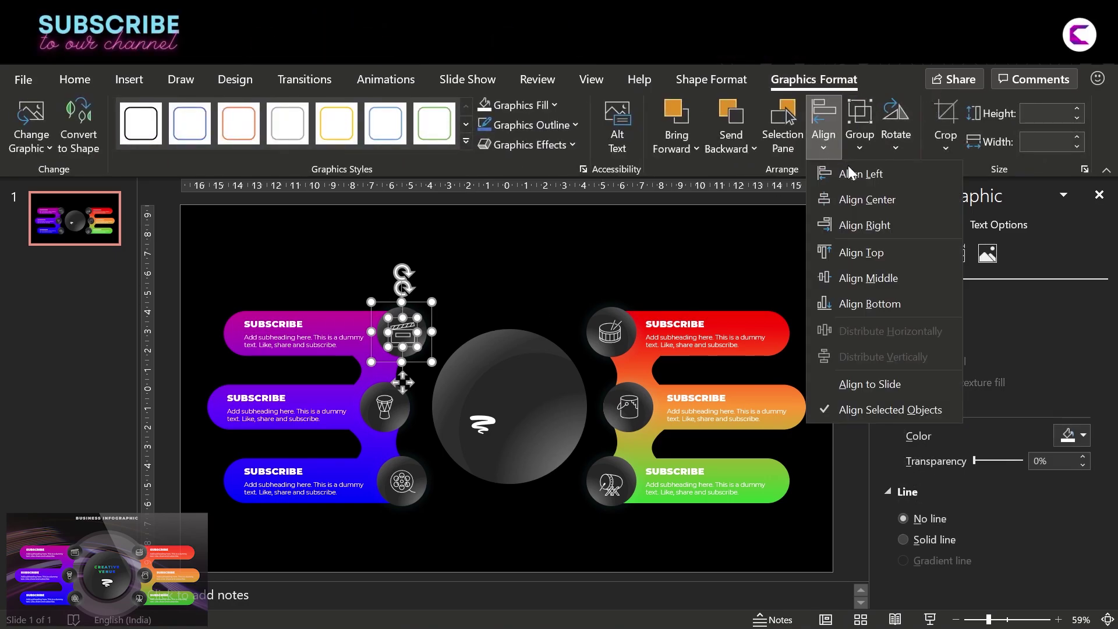
{"action": "left_click", "coordinate": [850, 199]}
{"action": "left_click", "coordinate": [820, 134]}
{"action": "left_click", "coordinate": [854, 269]}
- Centre the drum icon within the top-right badge
{"action": "left_click", "coordinate": [624, 330]}
{"action": "left_click", "coordinate": [617, 332]}
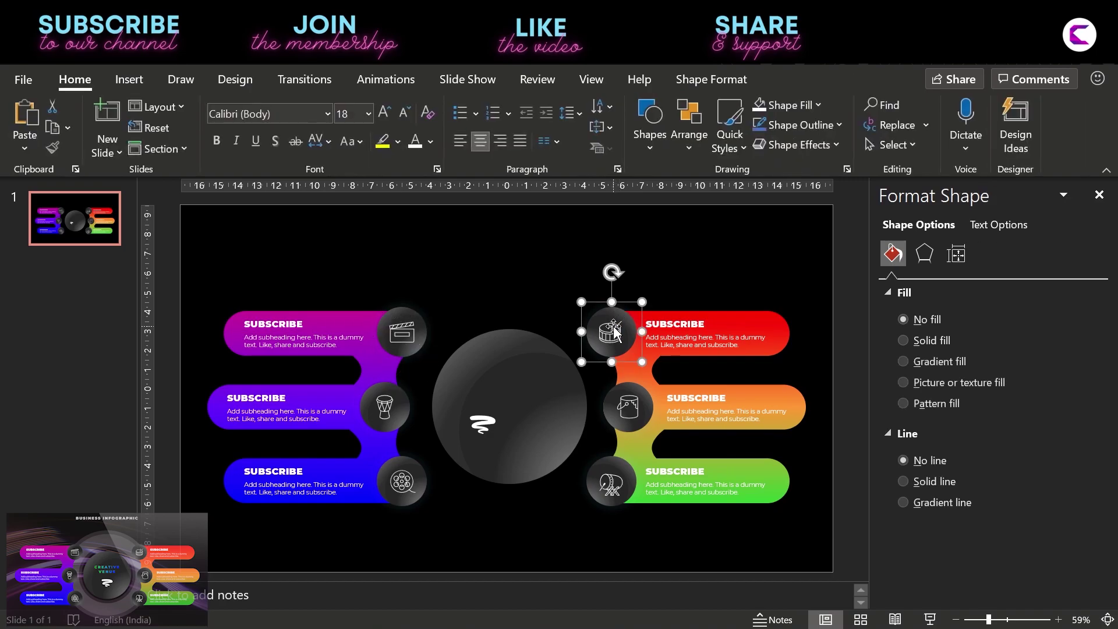
{"action": "left_click", "coordinate": [612, 330]}
{"action": "left_click", "coordinate": [822, 87]}
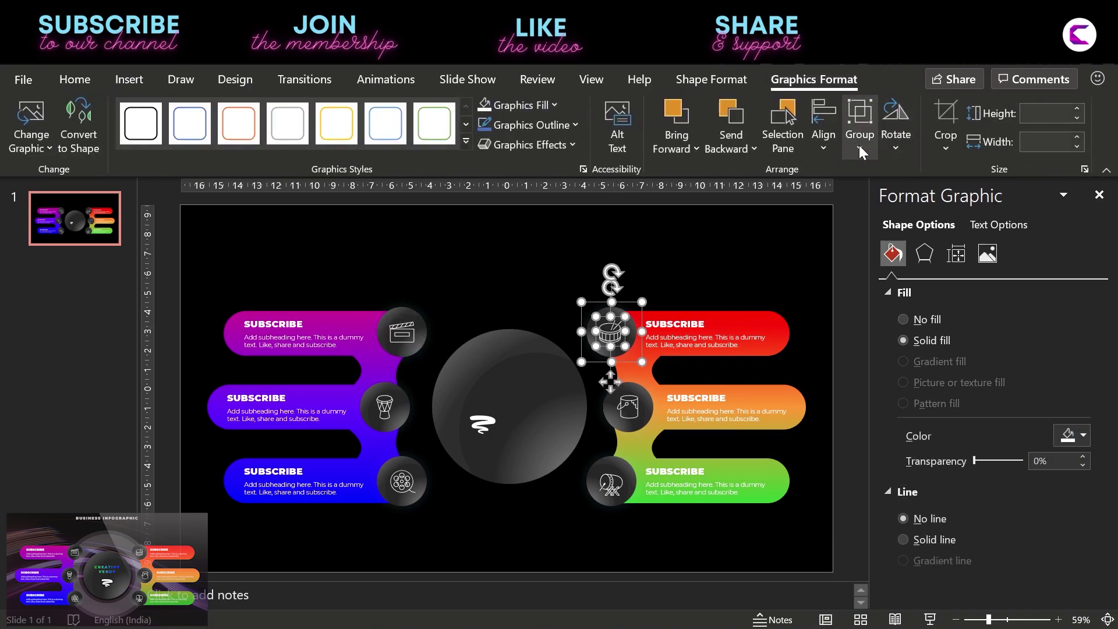
{"action": "left_click", "coordinate": [823, 131]}
{"action": "left_click", "coordinate": [848, 194]}
{"action": "left_click", "coordinate": [824, 131]}
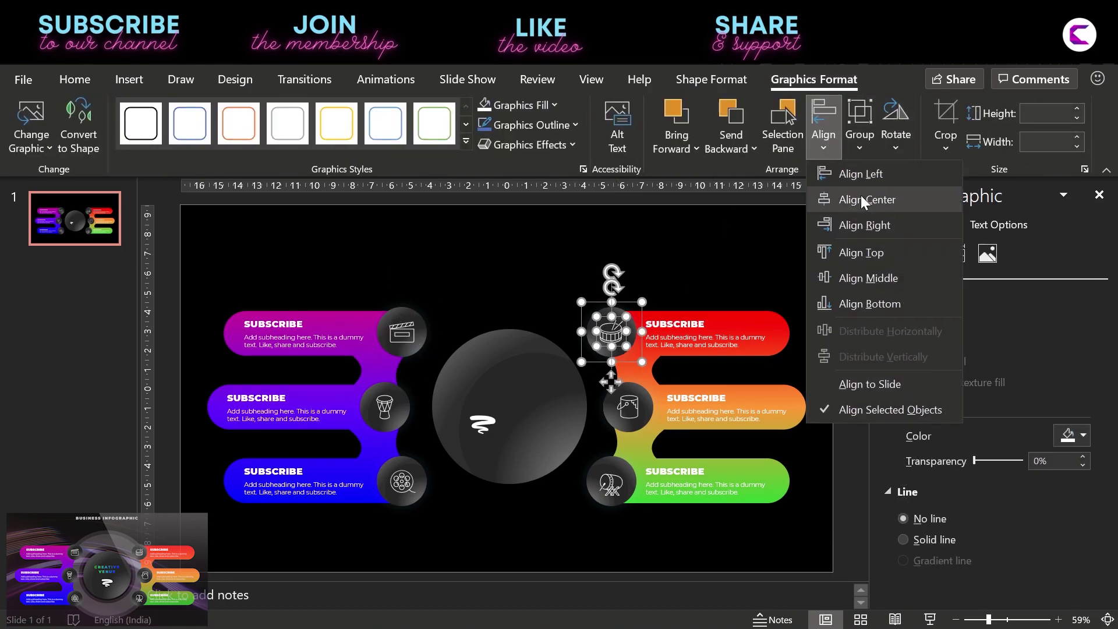
{"action": "left_click", "coordinate": [867, 272]}
- Centre the cylinder icon within the middle-right badge
{"action": "left_click", "coordinate": [645, 397]}
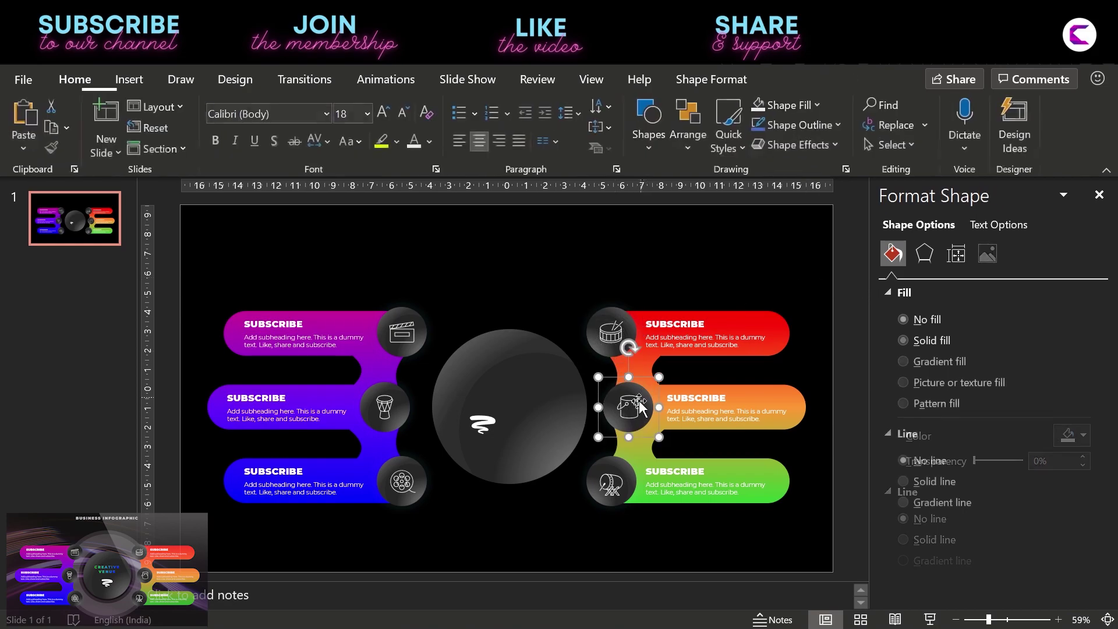
{"action": "left_click", "coordinate": [642, 400]}
{"action": "left_click", "coordinate": [859, 88]}
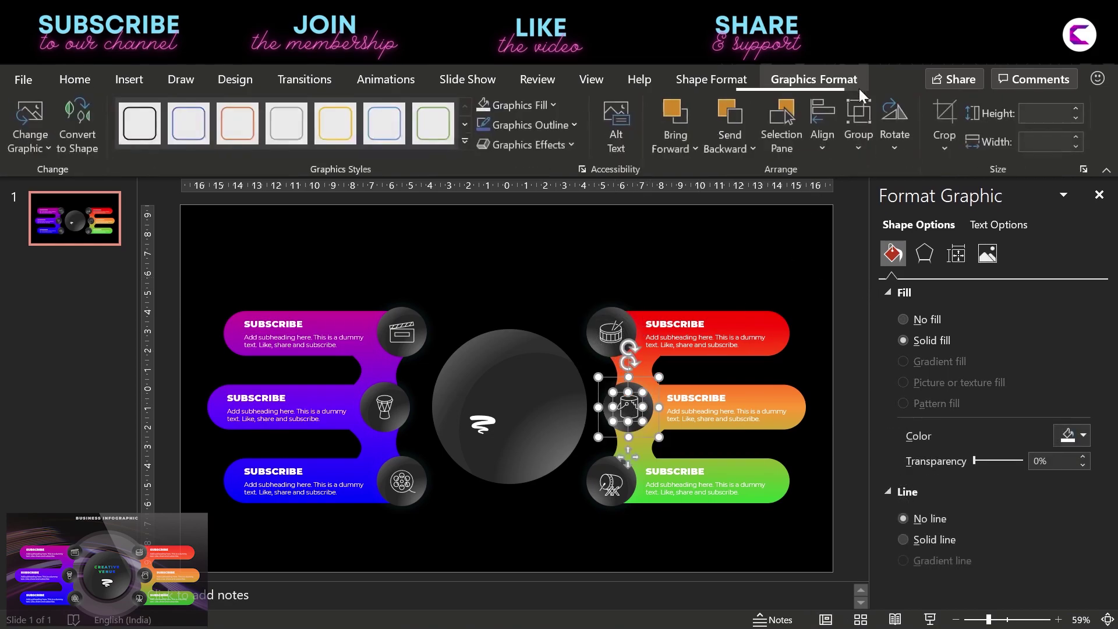
{"action": "left_click", "coordinate": [825, 132]}
{"action": "left_click", "coordinate": [857, 200]}
{"action": "left_click", "coordinate": [826, 137]}
{"action": "left_click", "coordinate": [869, 277]}
- Centre the bottom-right icon within its badge, then select the swirl icon
{"action": "left_click", "coordinate": [628, 484]}
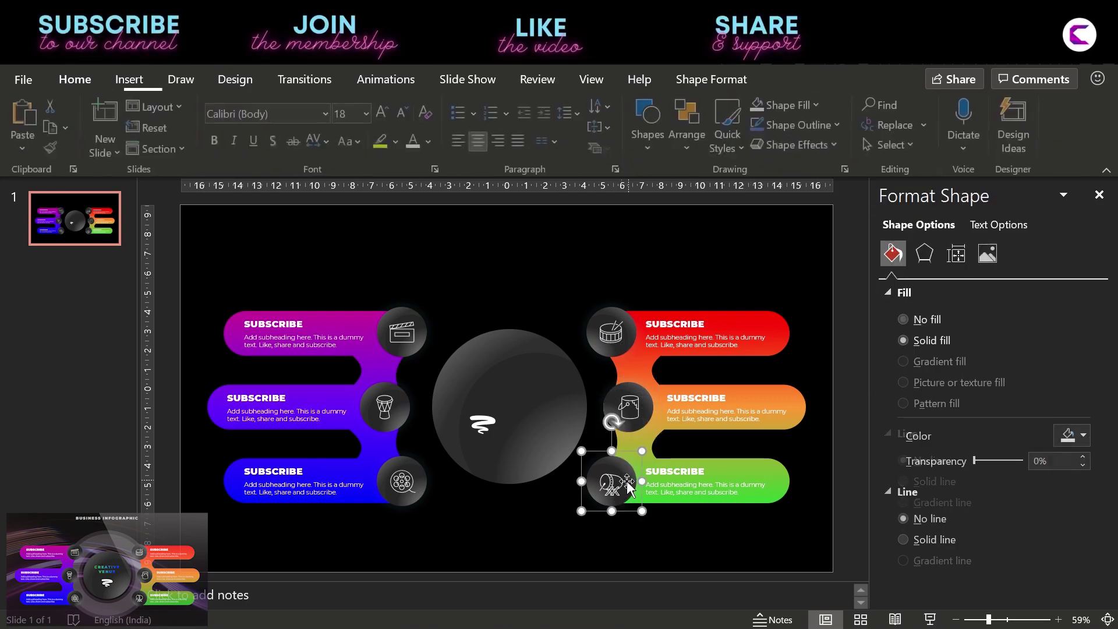
{"action": "left_click", "coordinate": [627, 485]}
{"action": "left_click", "coordinate": [783, 84]}
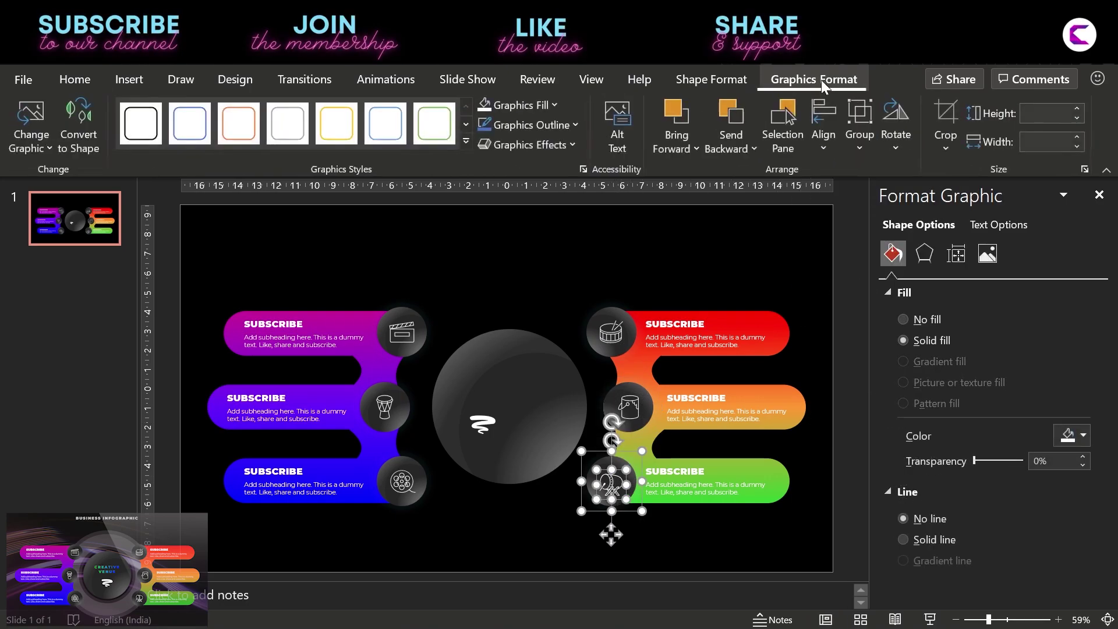
{"action": "left_click", "coordinate": [823, 134]}
{"action": "left_click", "coordinate": [858, 206]}
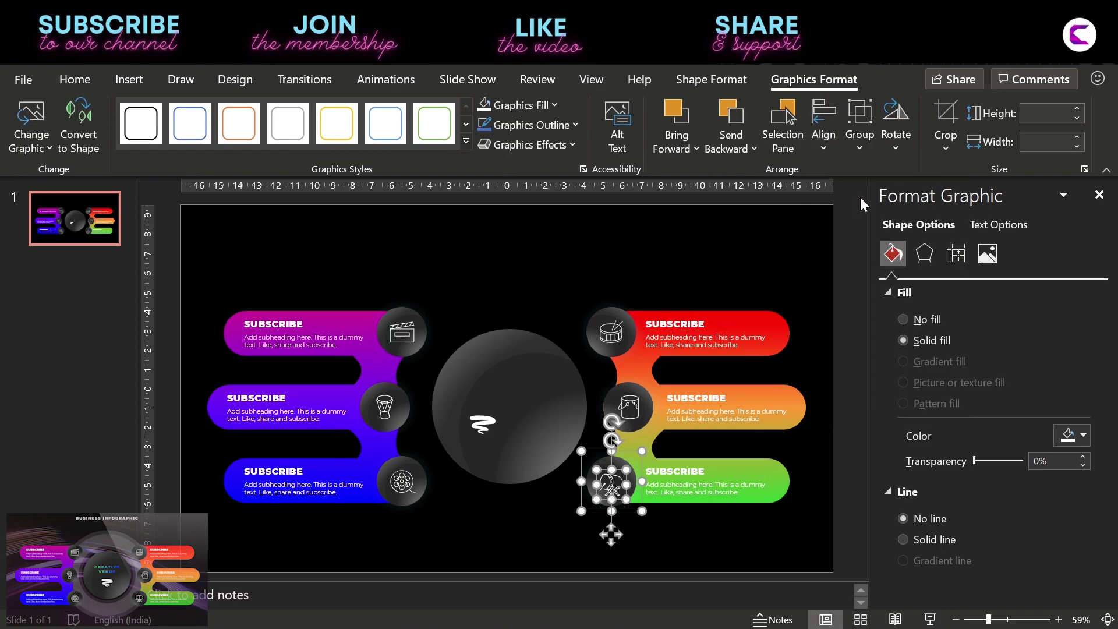
{"action": "left_click", "coordinate": [828, 142]}
{"action": "left_click", "coordinate": [867, 278]}
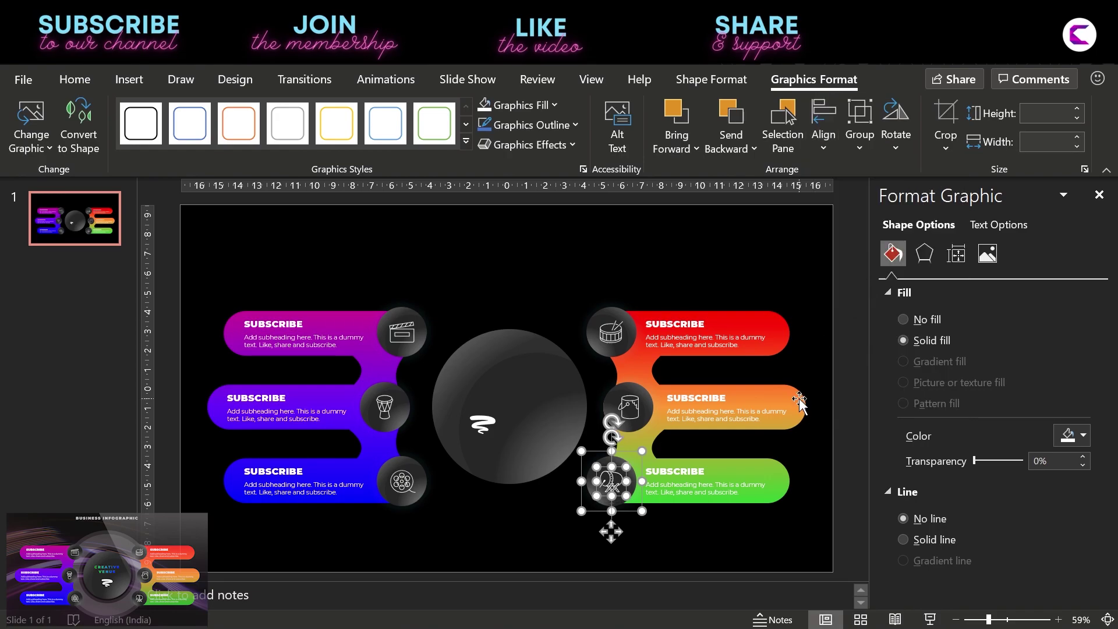
{"action": "left_click", "coordinate": [814, 338]}
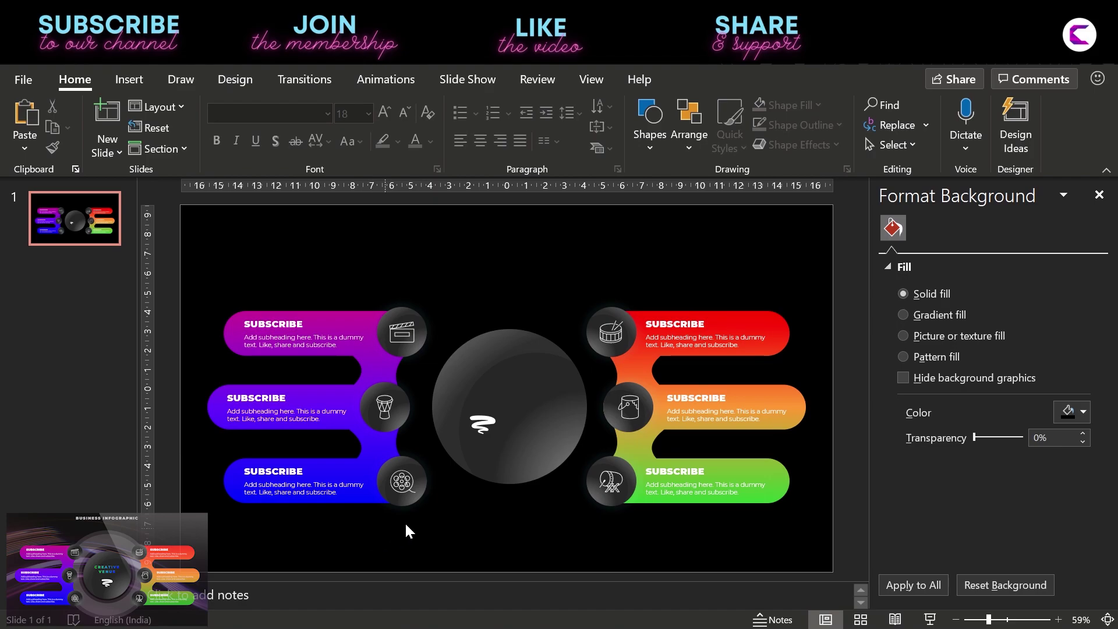
{"action": "left_click", "coordinate": [484, 435]}
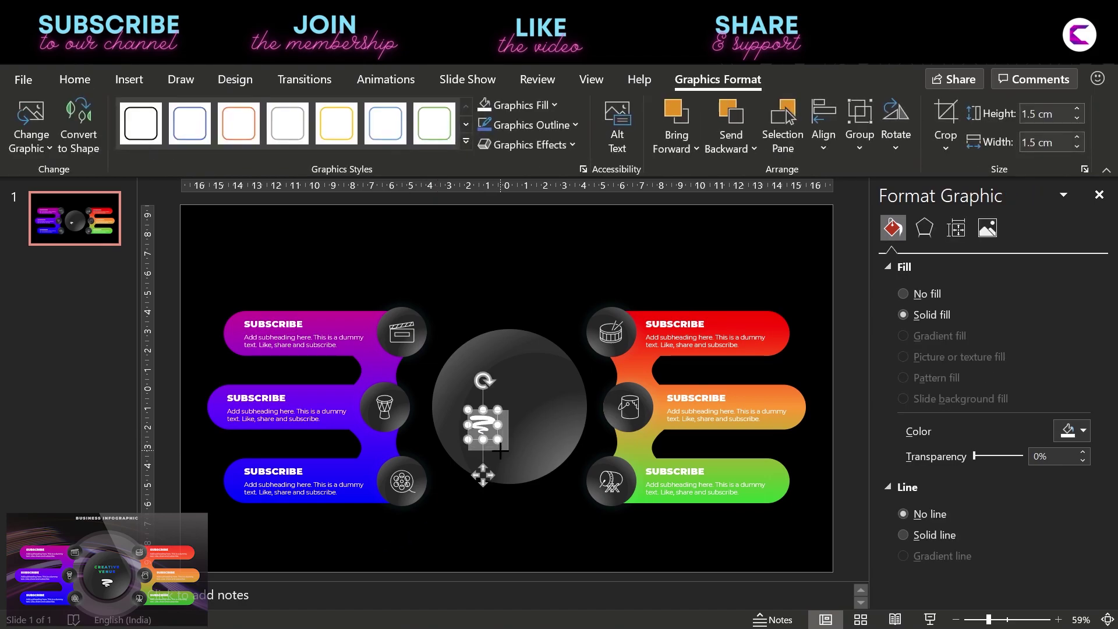
- Move the swirl icon to the big circle's centre and type 'creative venus' in a text box above it
{"action": "left_click_drag", "start_coordinate": [484, 430], "coordinate": [508, 428]}
{"action": "left_click", "coordinate": [521, 532]}
{"action": "left_click", "coordinate": [129, 79]}
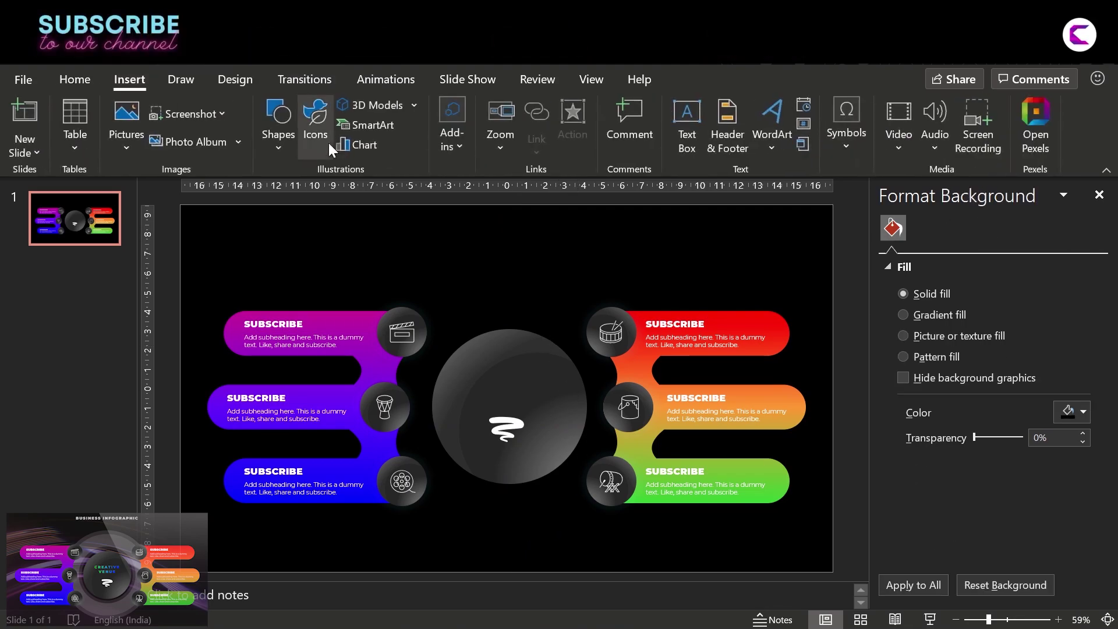
{"action": "left_click", "coordinate": [688, 131]}
{"action": "left_click_drag", "start_coordinate": [569, 388], "coordinate": [572, 385]}
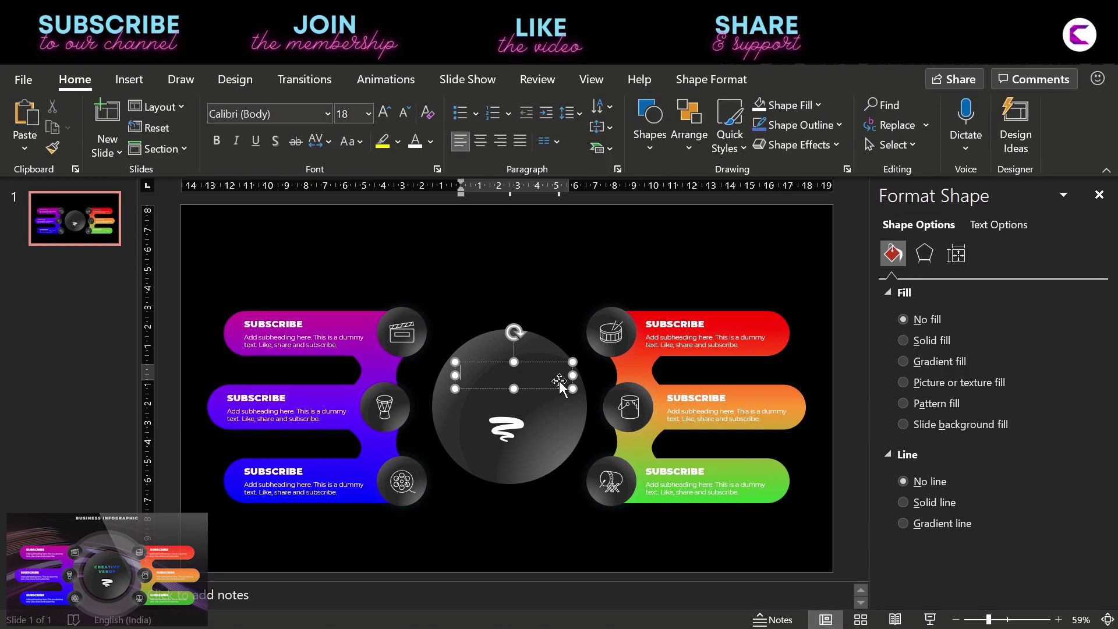
{"action": "type", "text": "cr"}
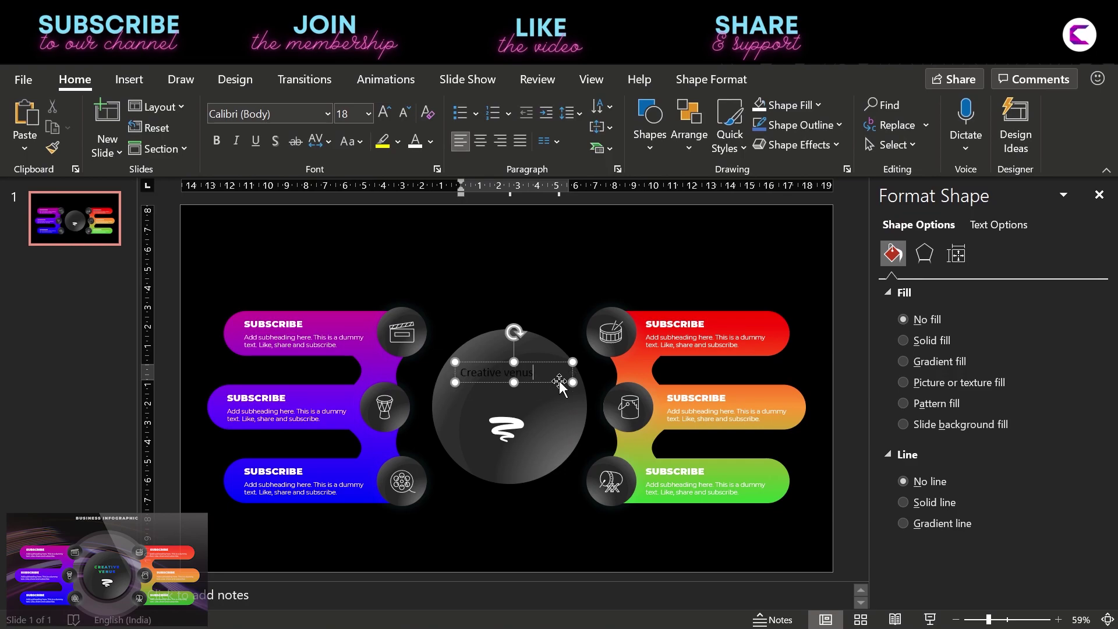
{"action": "type", "text": "eative venus"}
{"action": "key", "text": "ctrl+a"}
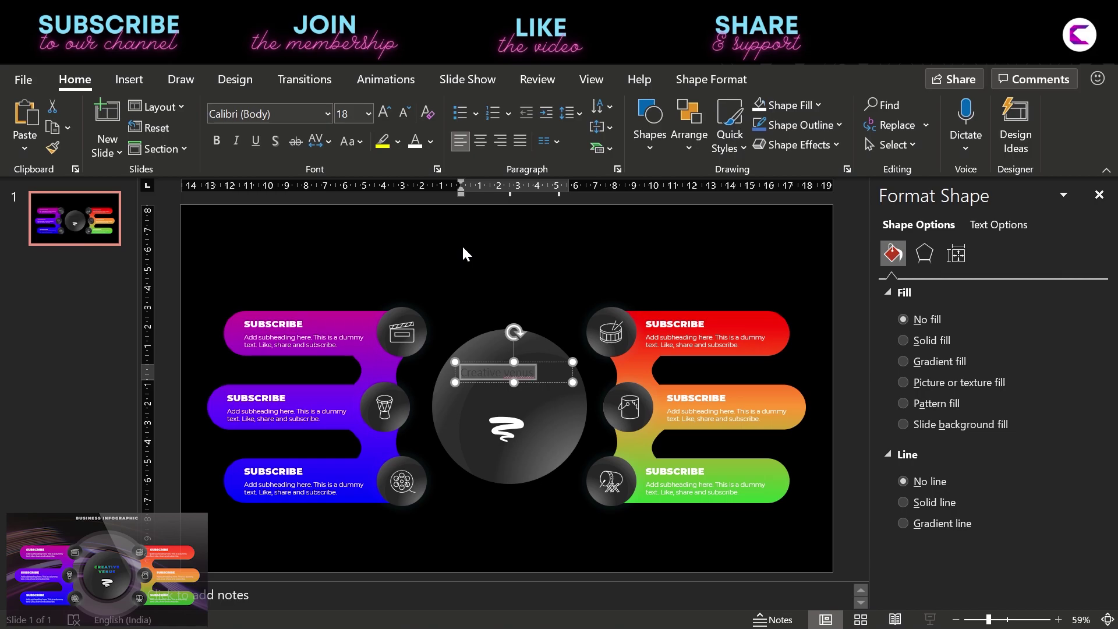
- Set the title text to UPPERCASE in the Montserrat Black font
{"action": "left_click", "coordinate": [286, 114]}
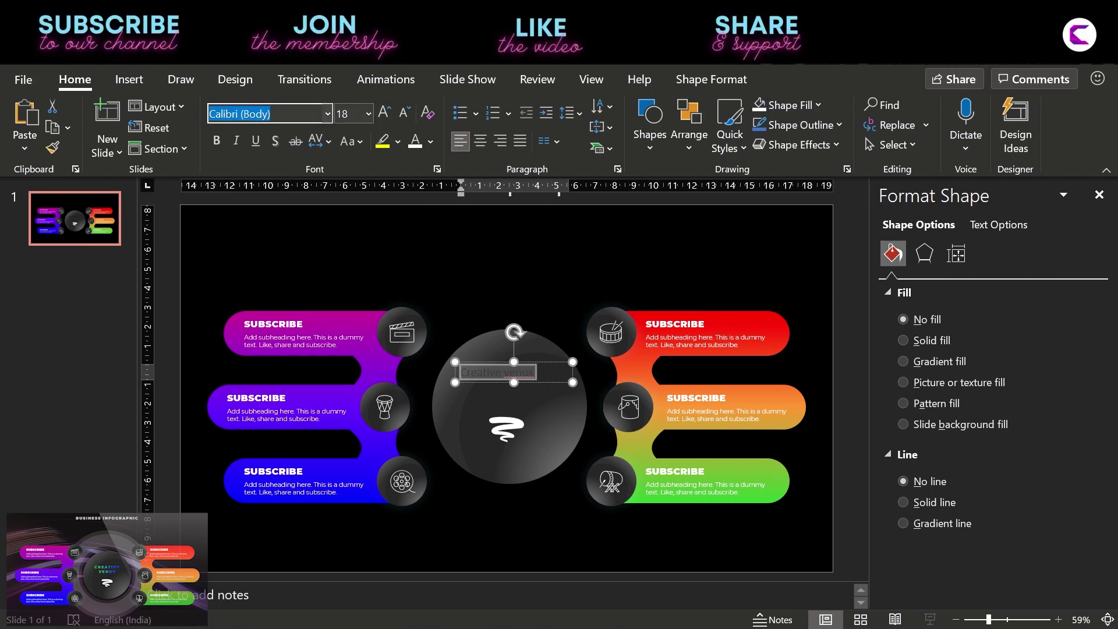
{"action": "type", "text": "Montserrat"}
{"action": "key", "text": "Return"}
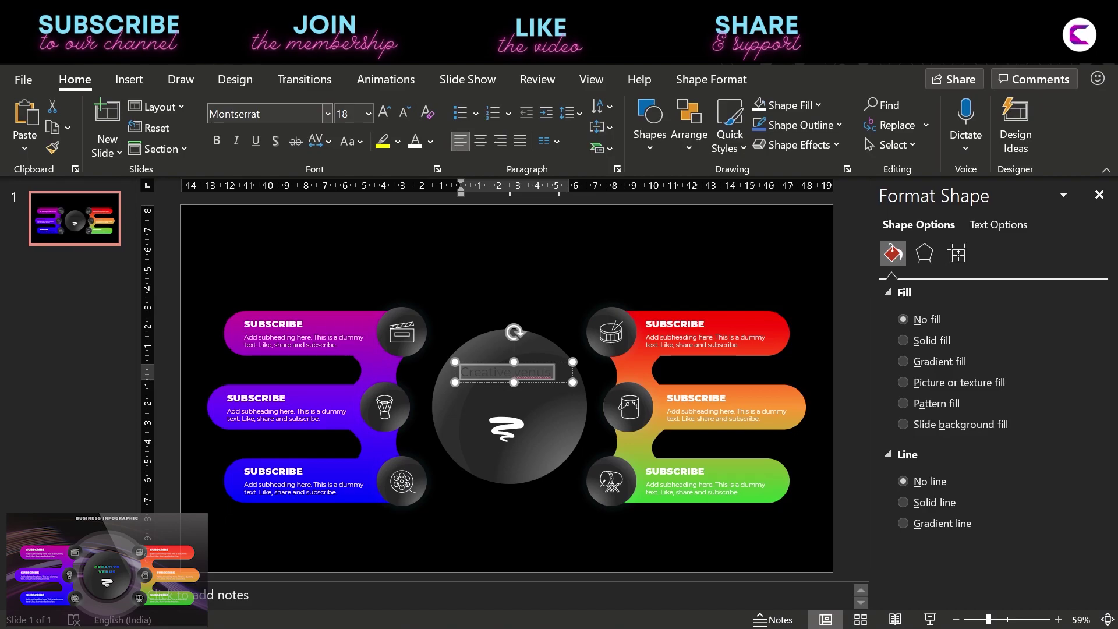
{"action": "left_click", "coordinate": [343, 142]}
{"action": "left_click", "coordinate": [398, 214]}
{"action": "left_click", "coordinate": [262, 113]}
{"action": "type", "text": "Montserrat"}
{"action": "key", "text": "Return"}
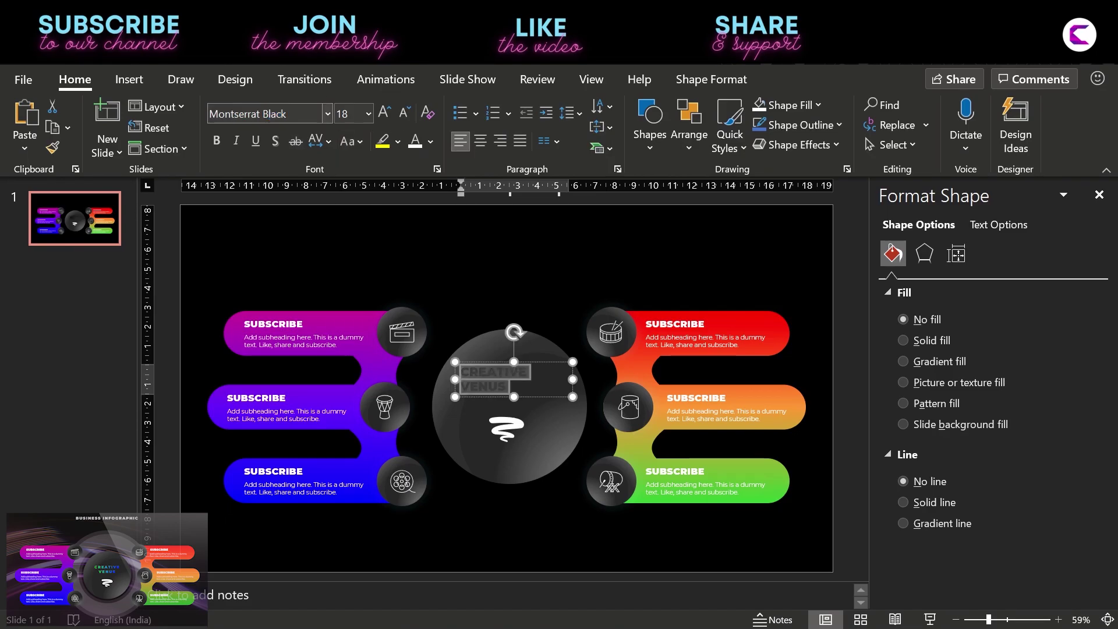
- Colour the title grey, centre-align it and move its box onto the circle's centre line
{"action": "left_click", "coordinate": [431, 143]}
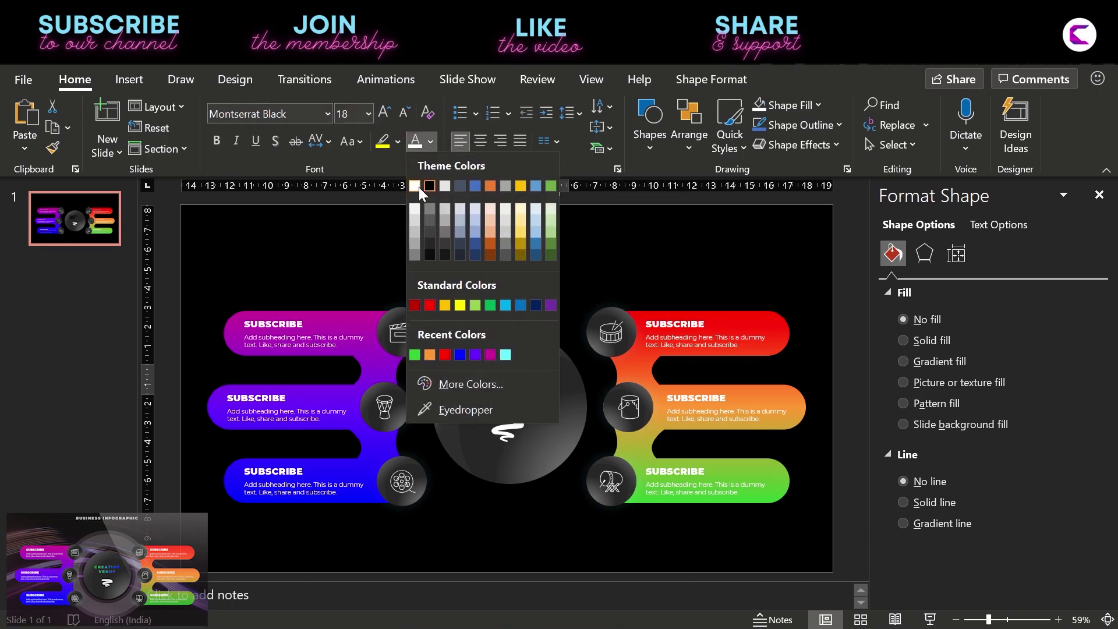
{"action": "left_click", "coordinate": [429, 208]}
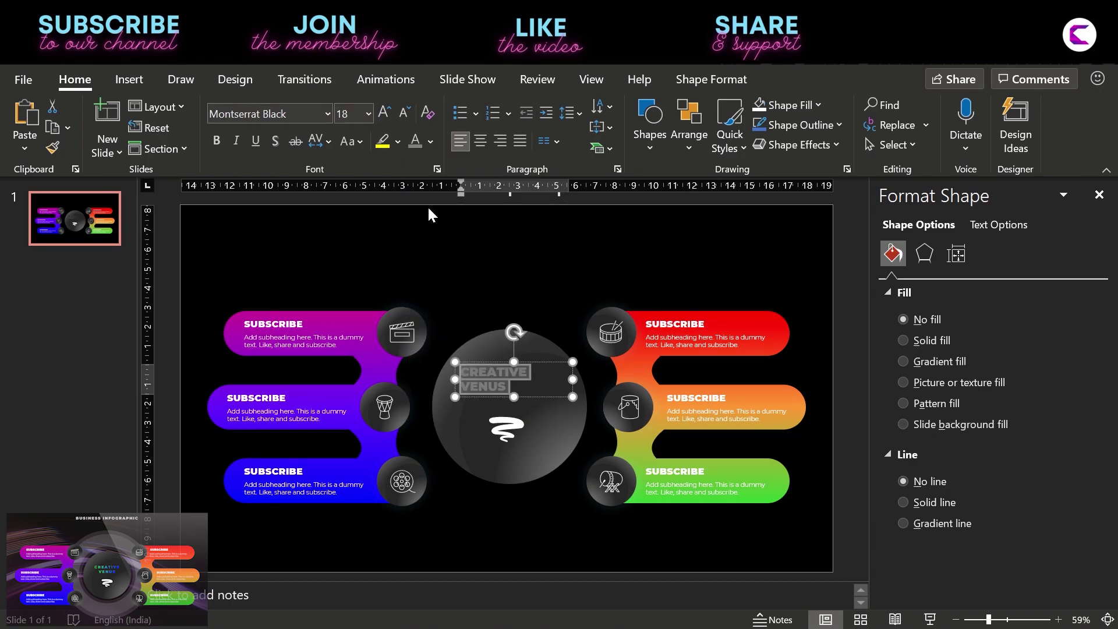
{"action": "left_click", "coordinate": [480, 140]}
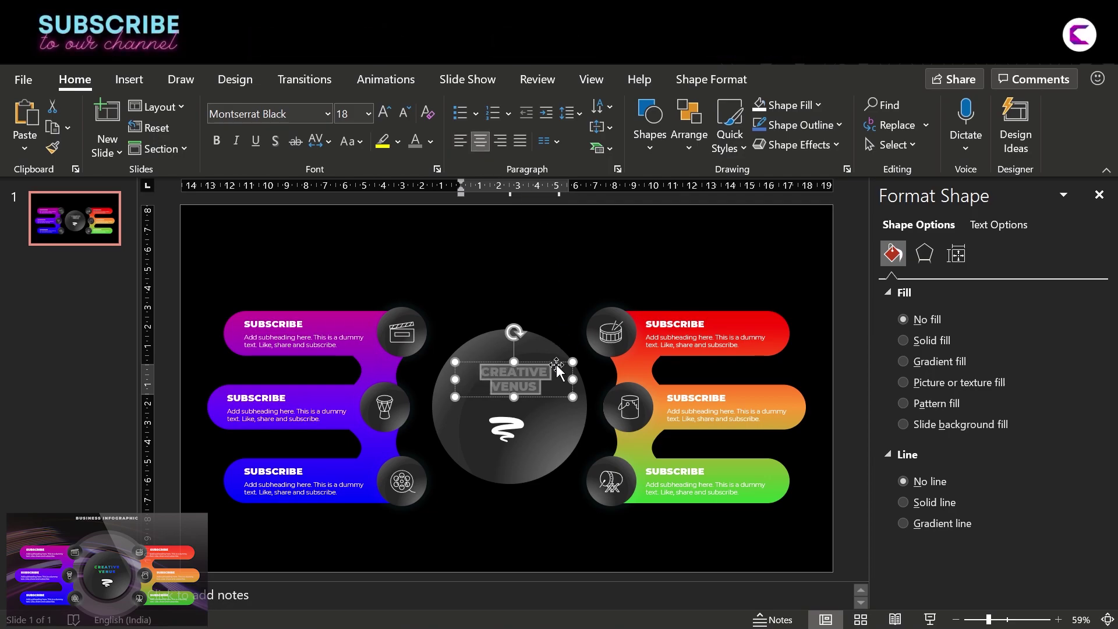
{"action": "left_click_drag", "start_coordinate": [556, 361], "coordinate": [550, 369]}
{"action": "left_click", "coordinate": [512, 434]}
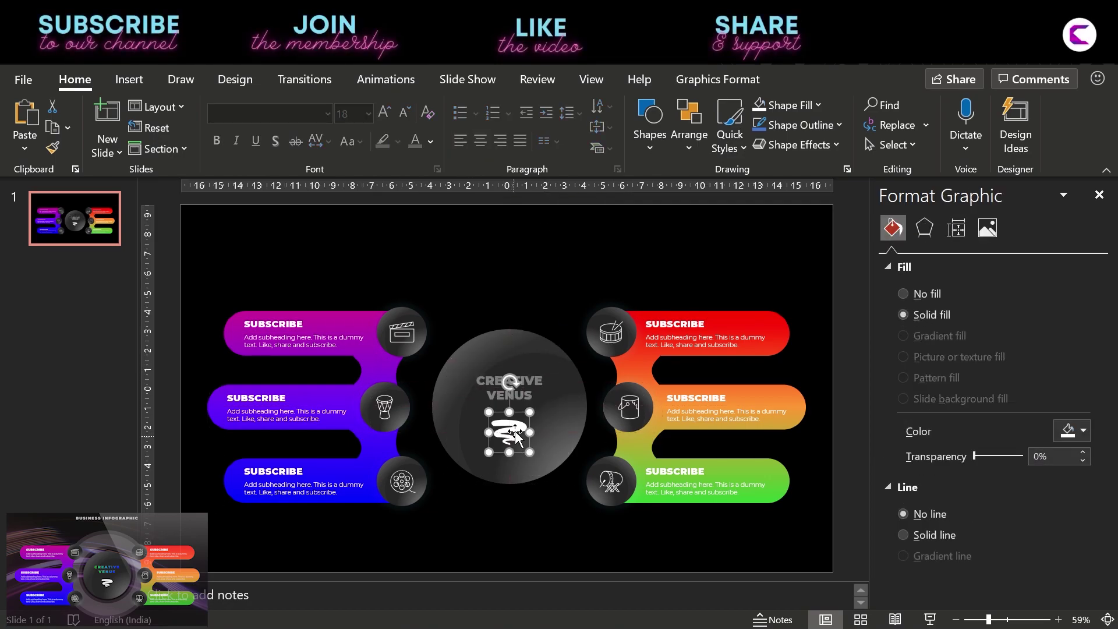
- Give the CREATIVE VENUS text a two-stop gradient fill, blue at the start and green at the end
{"action": "left_click", "coordinate": [527, 389]}
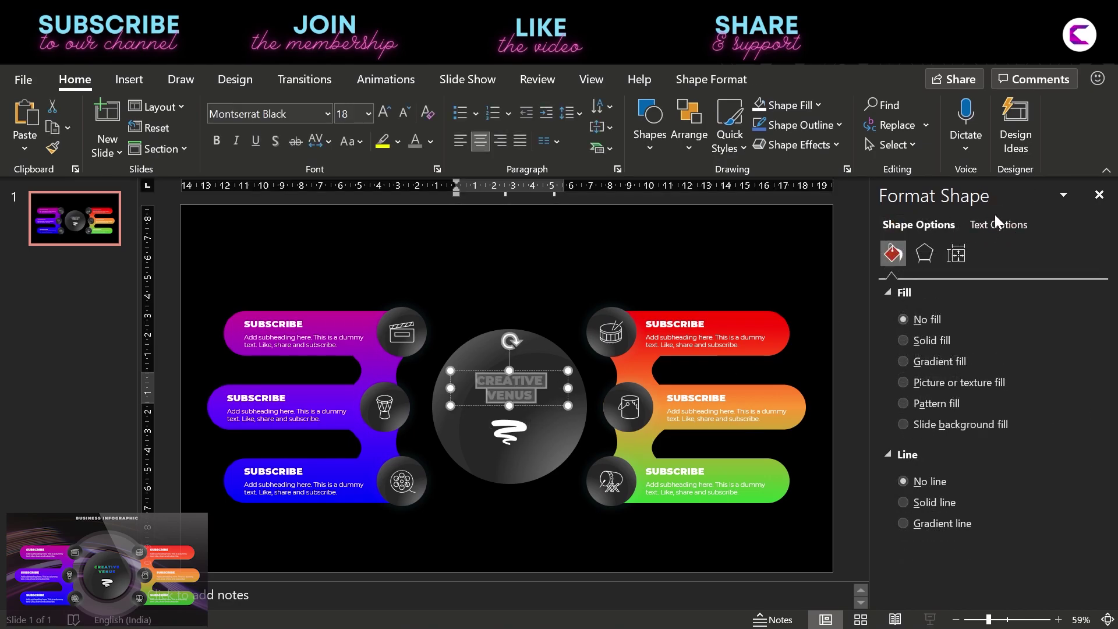
{"action": "left_click", "coordinate": [997, 225]}
{"action": "left_click", "coordinate": [941, 362]}
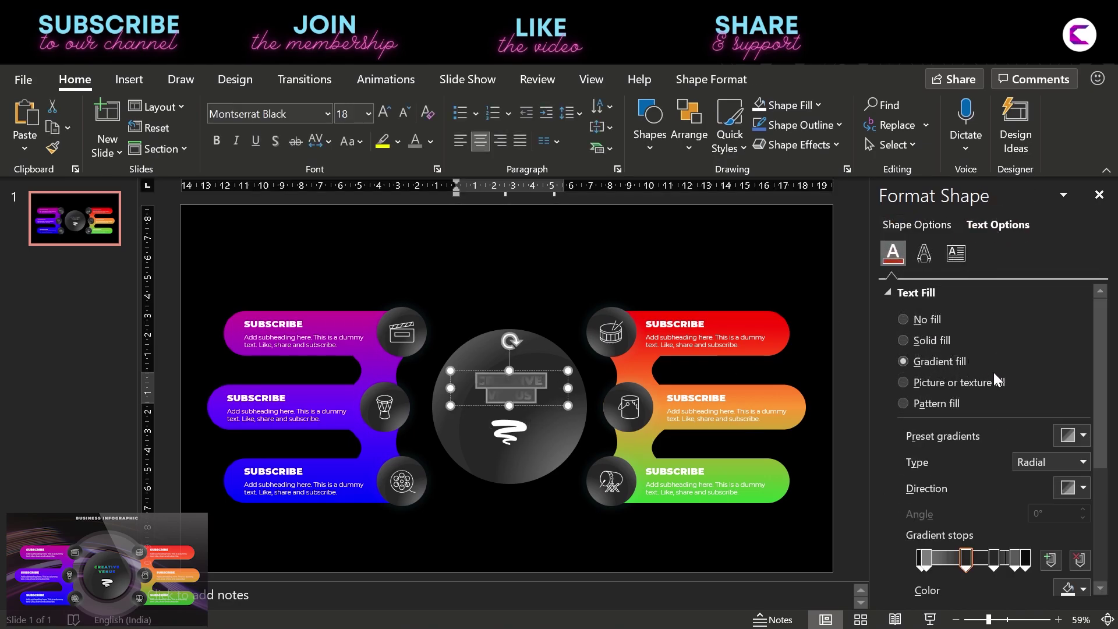
{"action": "scroll", "coordinate": [1109, 396], "scroll_direction": "down", "scroll_amount": 3}
{"action": "left_click", "coordinate": [1079, 365]}
{"action": "left_click", "coordinate": [1079, 364]}
{"action": "mouse_move", "coordinate": [994, 364]}
{"action": "left_mouse_down"}
{"action": "mouse_move", "coordinate": [908, 374]}
{"action": "mouse_move", "coordinate": [994, 368]}
{"action": "left_mouse_up"}
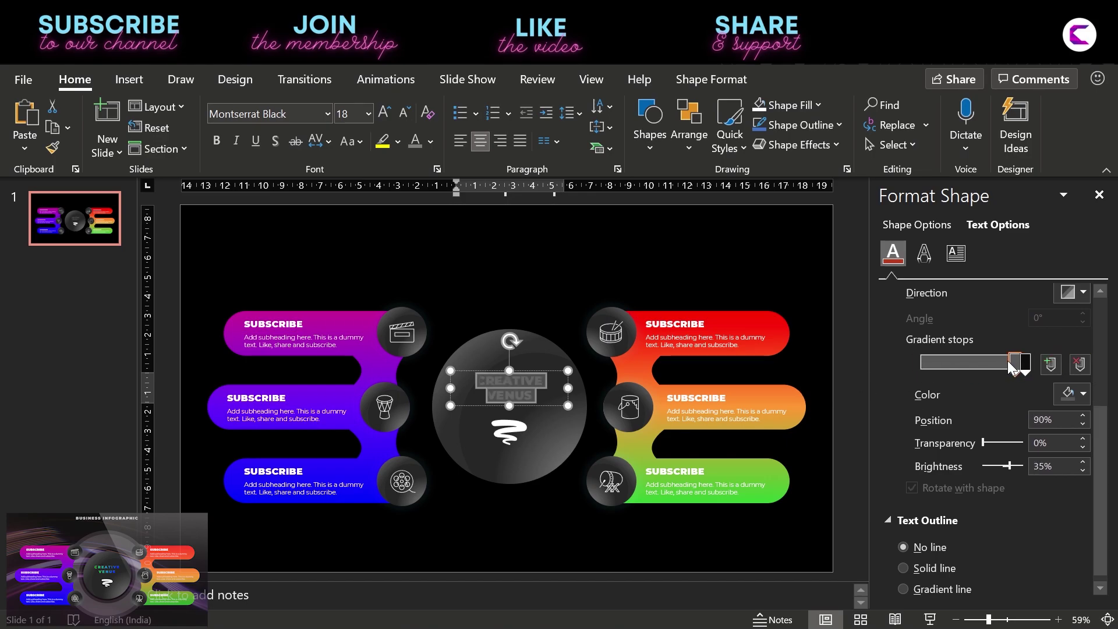
{"action": "left_click", "coordinate": [1069, 394]}
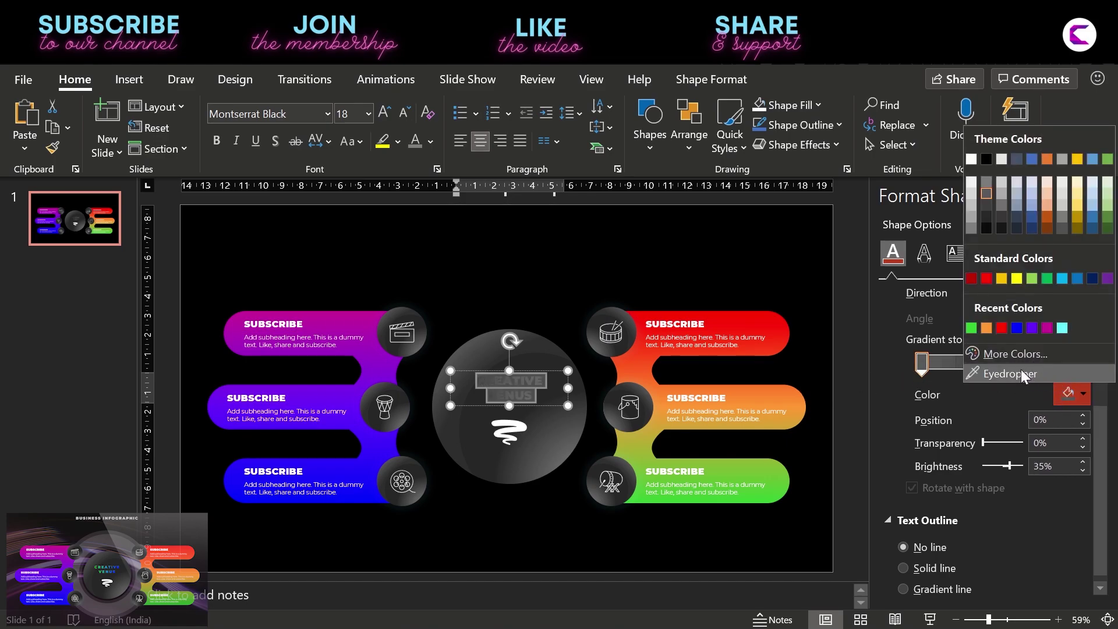
{"action": "left_click", "coordinate": [1020, 330]}
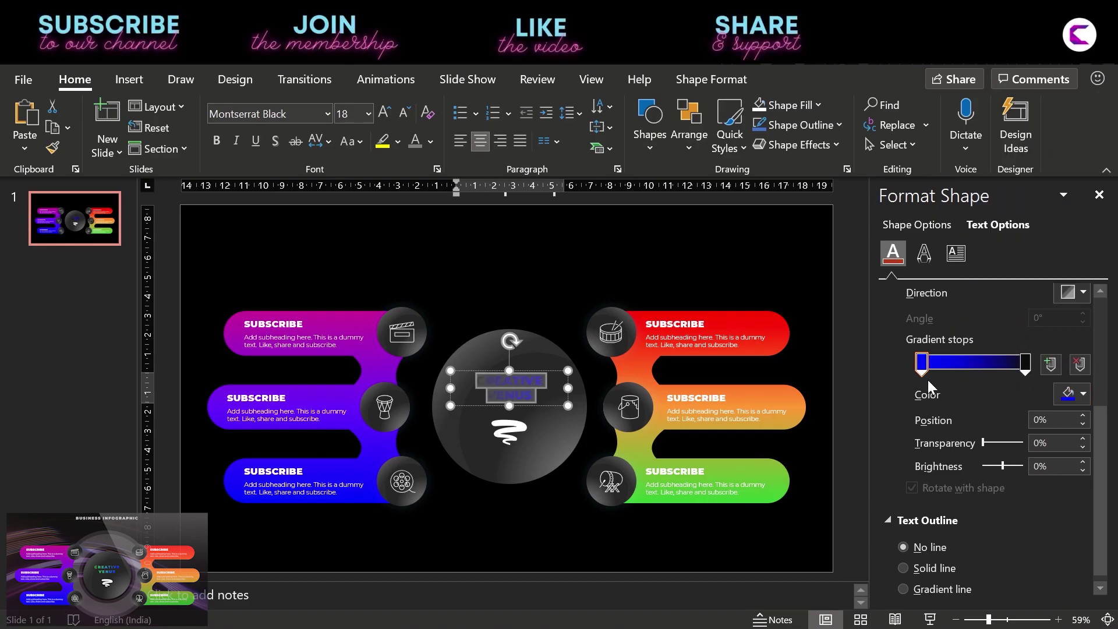
{"action": "left_click", "coordinate": [1023, 364]}
{"action": "left_click", "coordinate": [1069, 394]}
{"action": "left_click", "coordinate": [987, 329]}
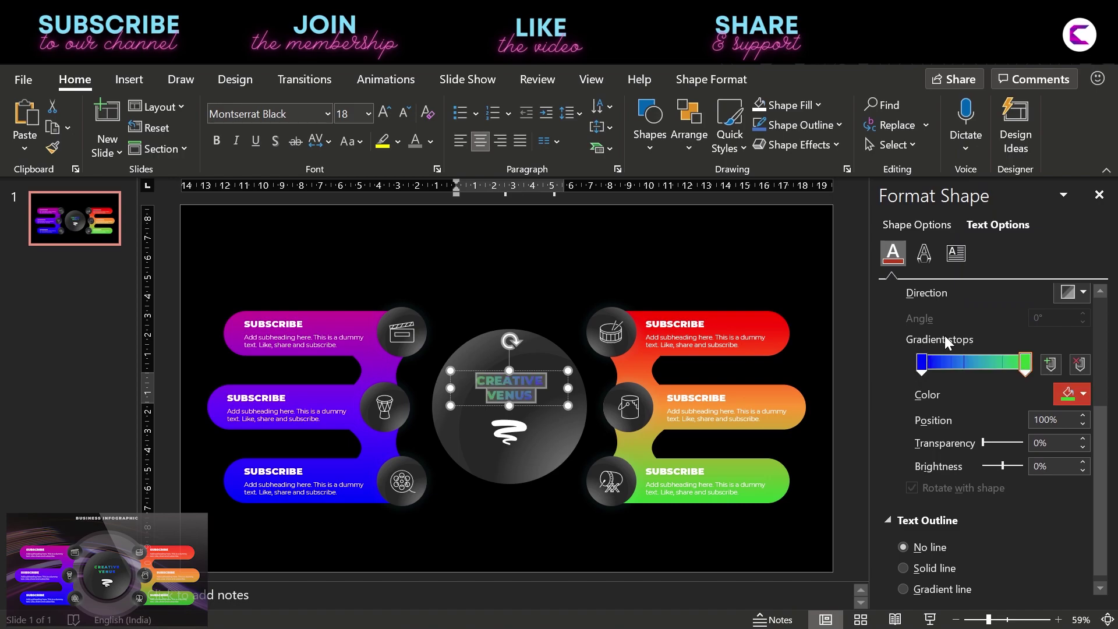
- Remove the extra magenta and teal middle stops for a smooth blue-to-green blend
{"action": "left_click", "coordinate": [984, 361]}
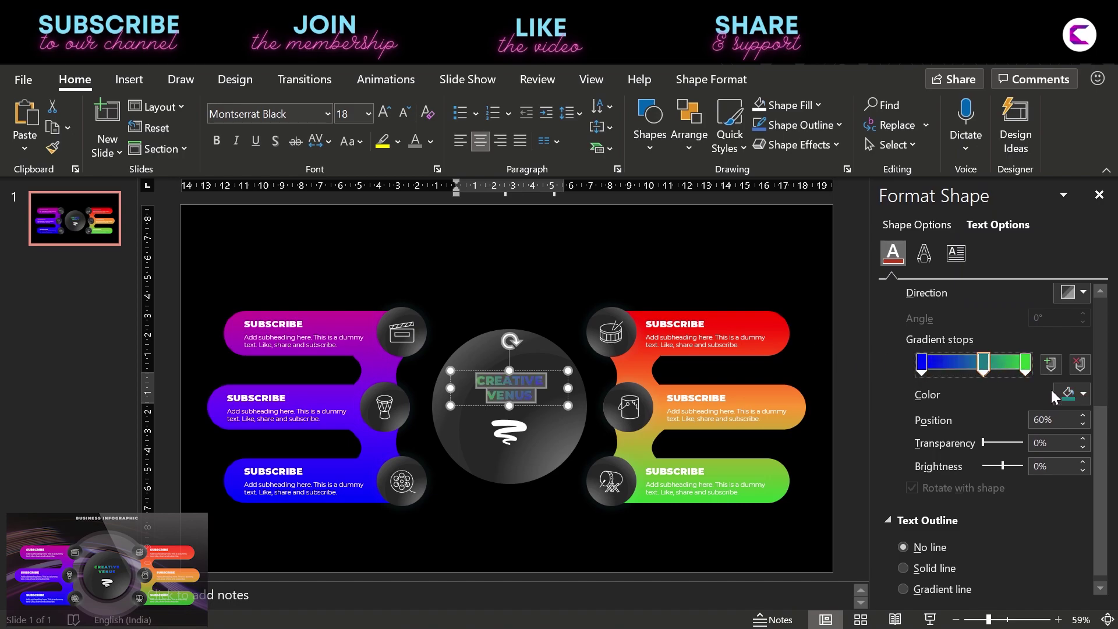
{"action": "left_click", "coordinate": [1068, 394]}
{"action": "left_click", "coordinate": [1045, 327]}
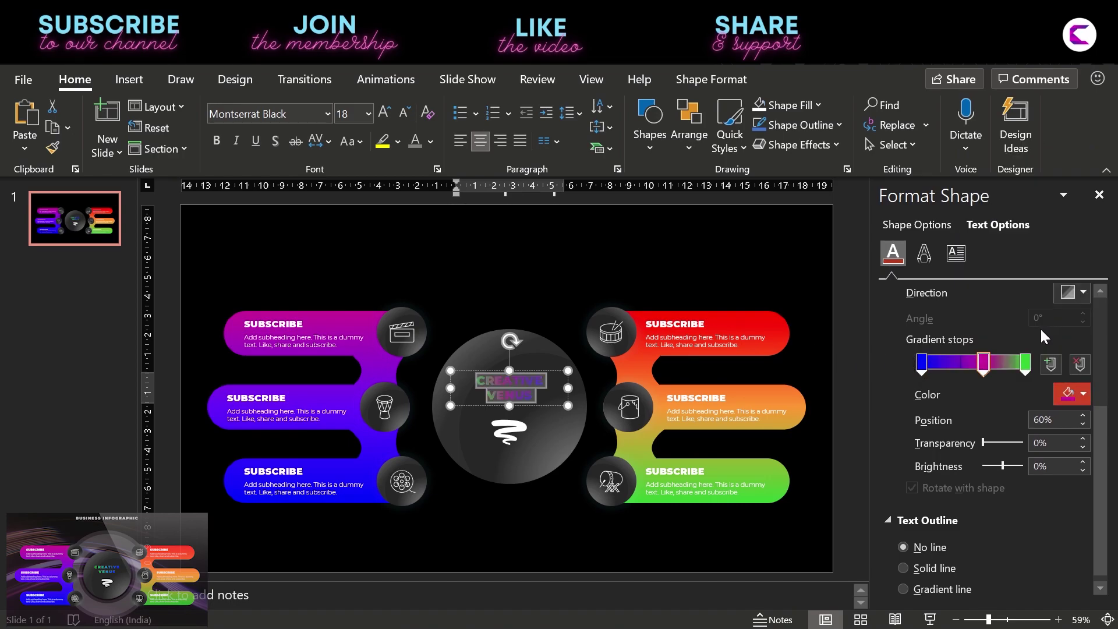
{"action": "left_click_drag", "start_coordinate": [983, 362], "coordinate": [1039, 397]}
{"action": "left_click", "coordinate": [981, 367]}
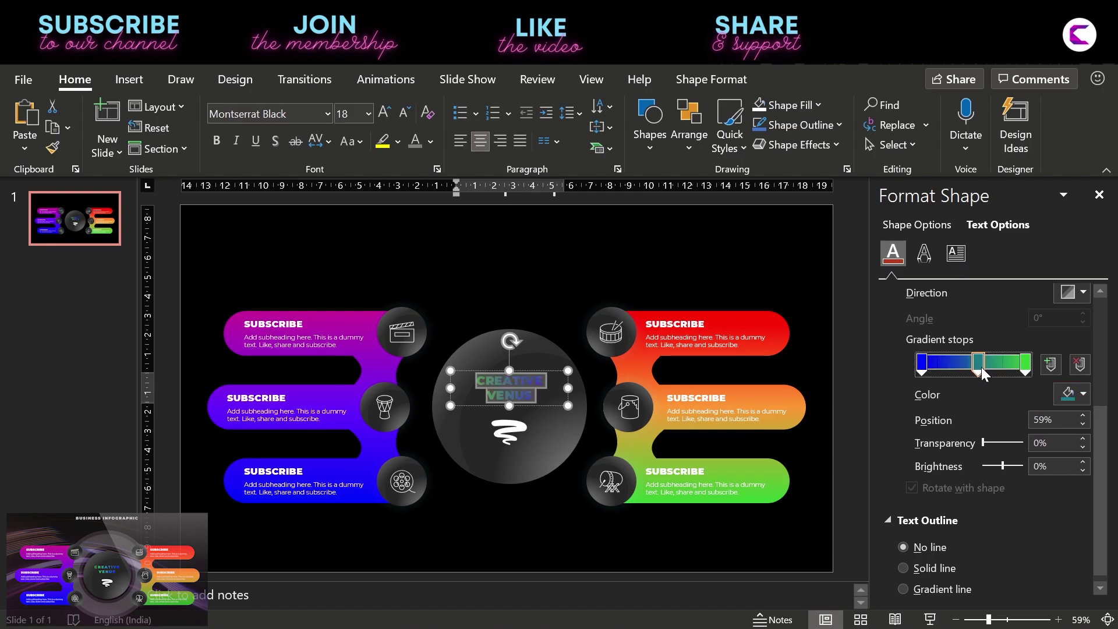
{"action": "left_click", "coordinate": [1077, 365]}
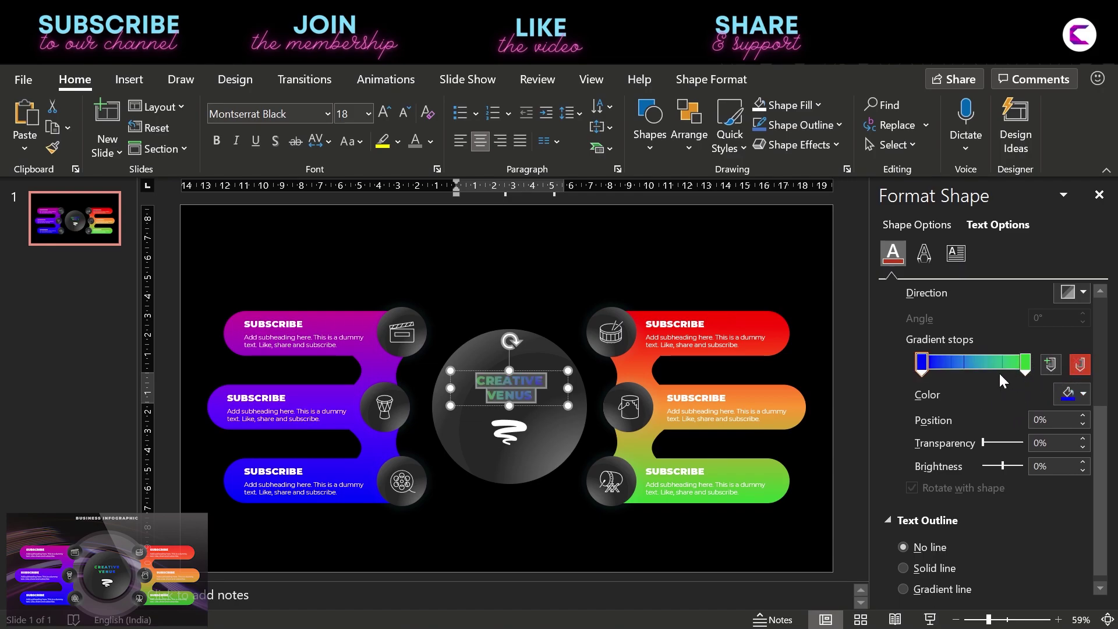
{"action": "left_click", "coordinate": [846, 373]}
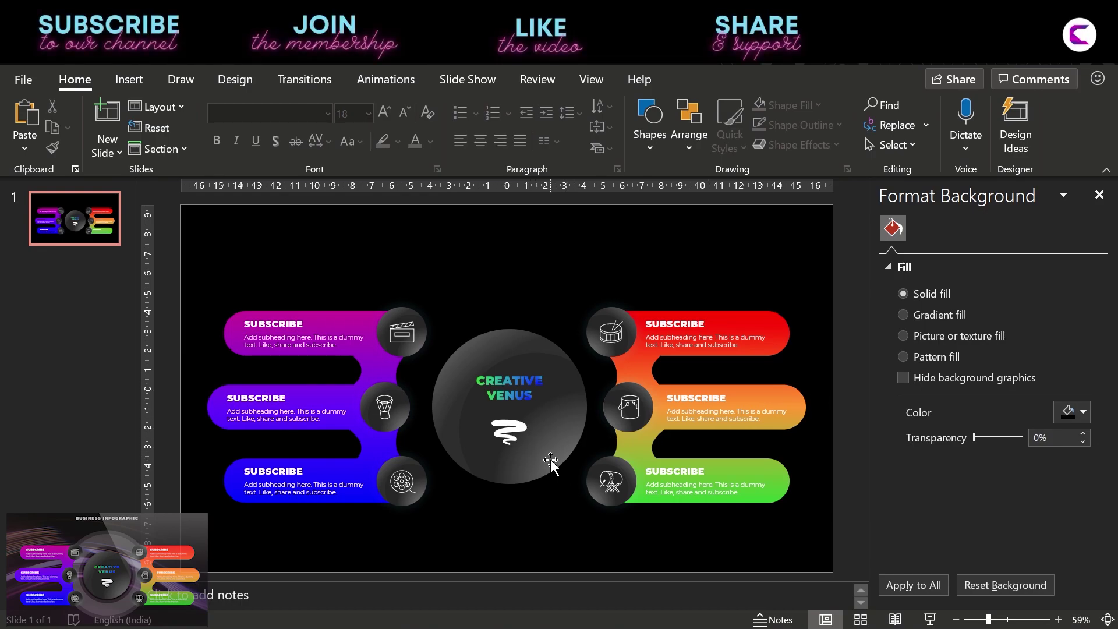
- Set the CREATIVE VENUS letter spacing to Loose
{"action": "key", "text": "Tab"}
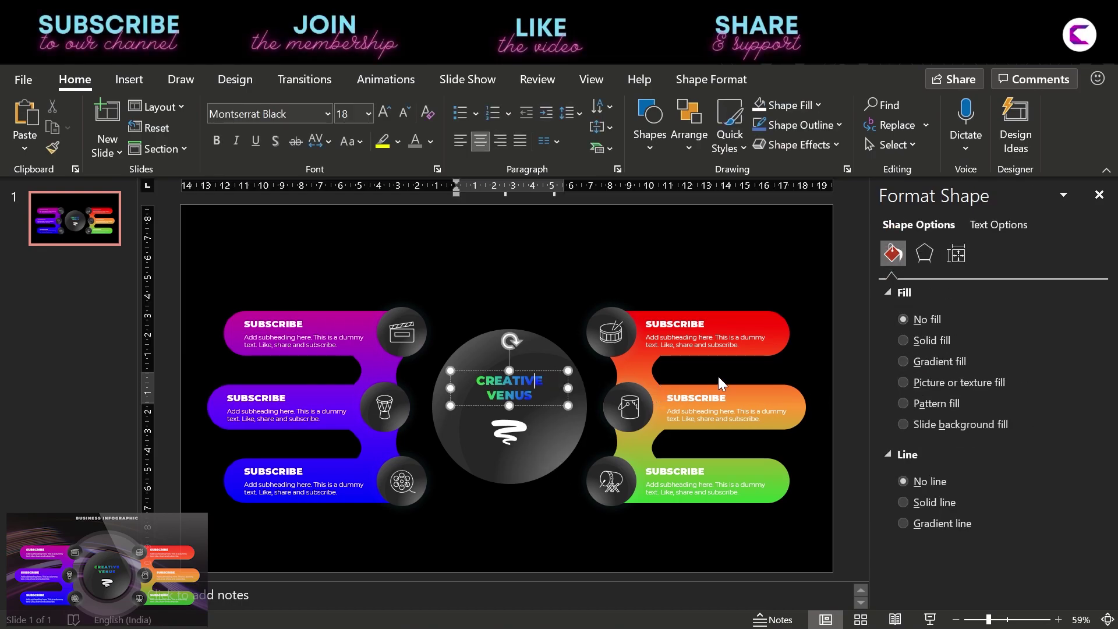
{"action": "left_click", "coordinate": [324, 147]}
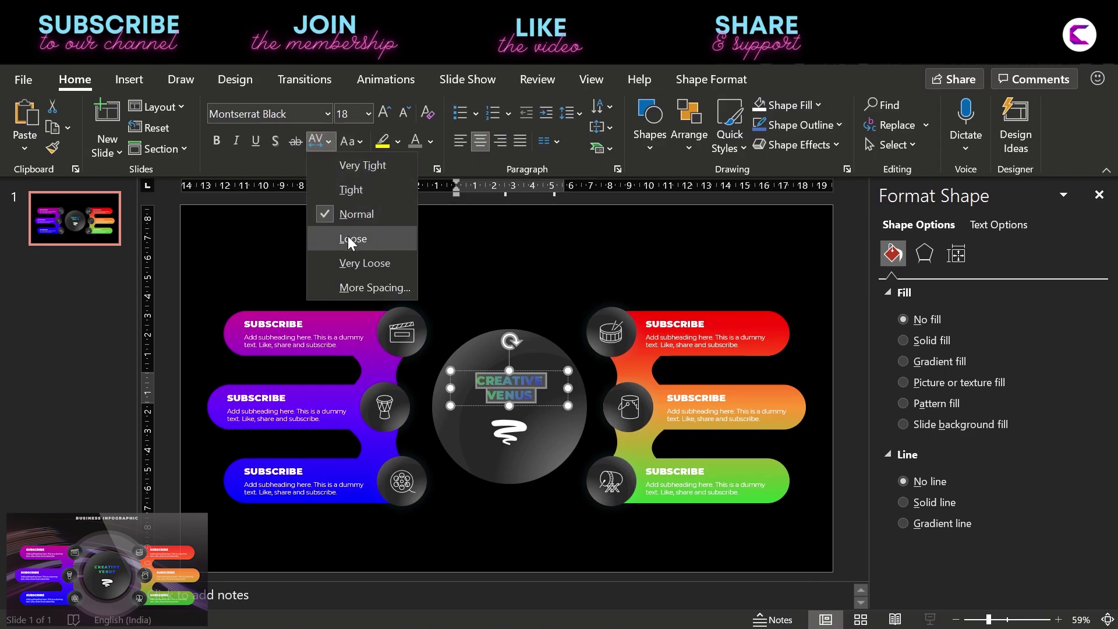
{"action": "left_click", "coordinate": [348, 236]}
{"action": "left_click", "coordinate": [997, 224]}
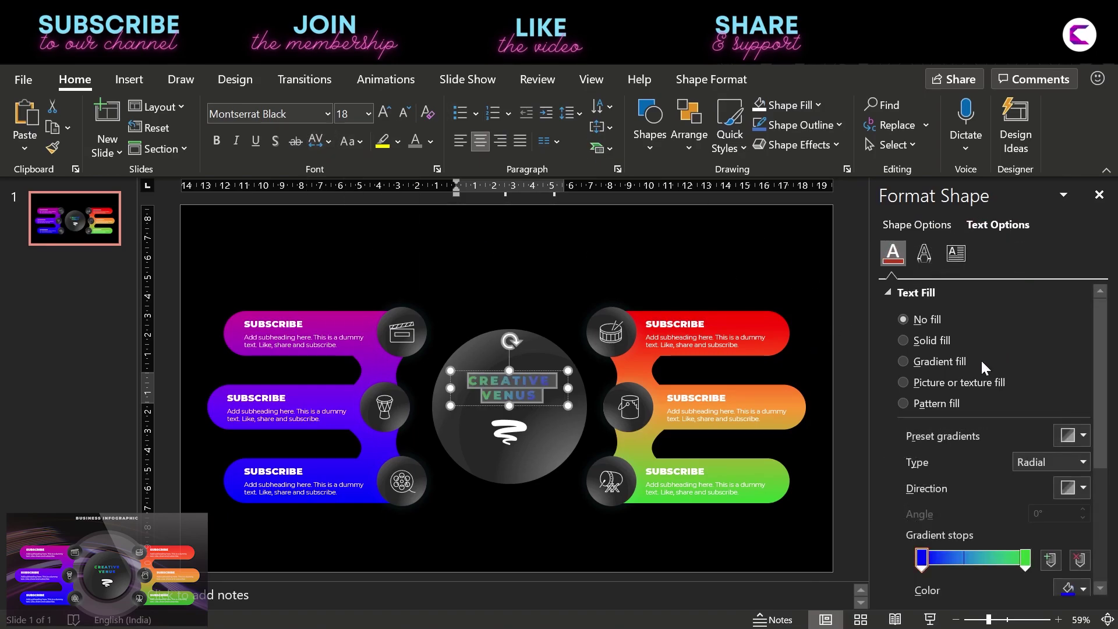
{"action": "left_click", "coordinate": [834, 421]}
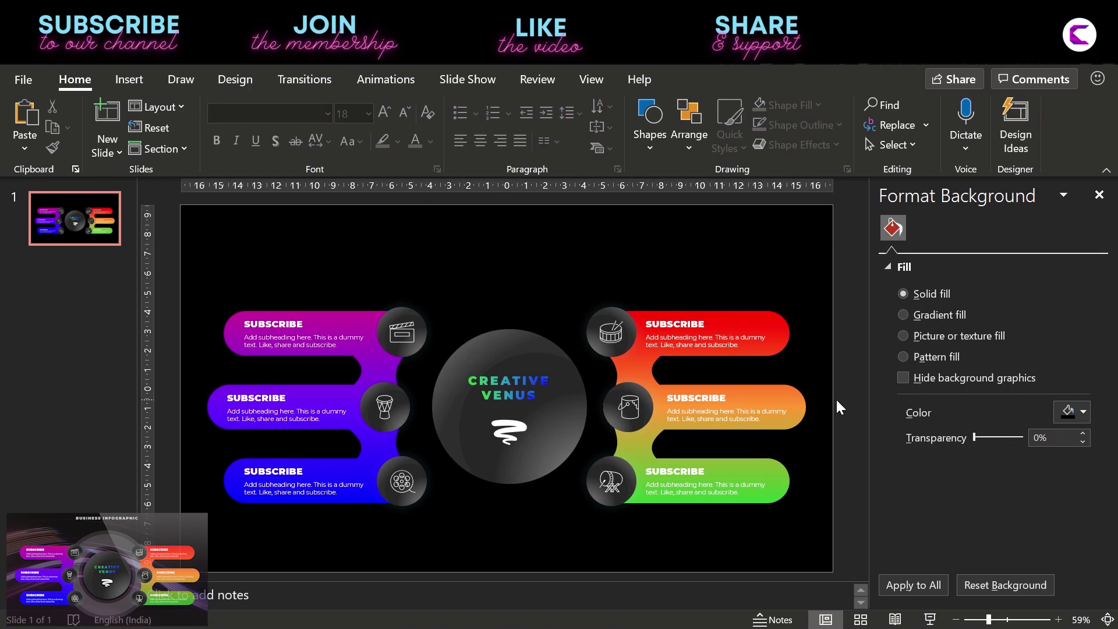
- Draw a rectangle covering the whole slide and give it a picture or texture fill
{"action": "left_click", "coordinate": [111, 79]}
{"action": "left_click", "coordinate": [294, 151]}
{"action": "left_click", "coordinate": [333, 197]}
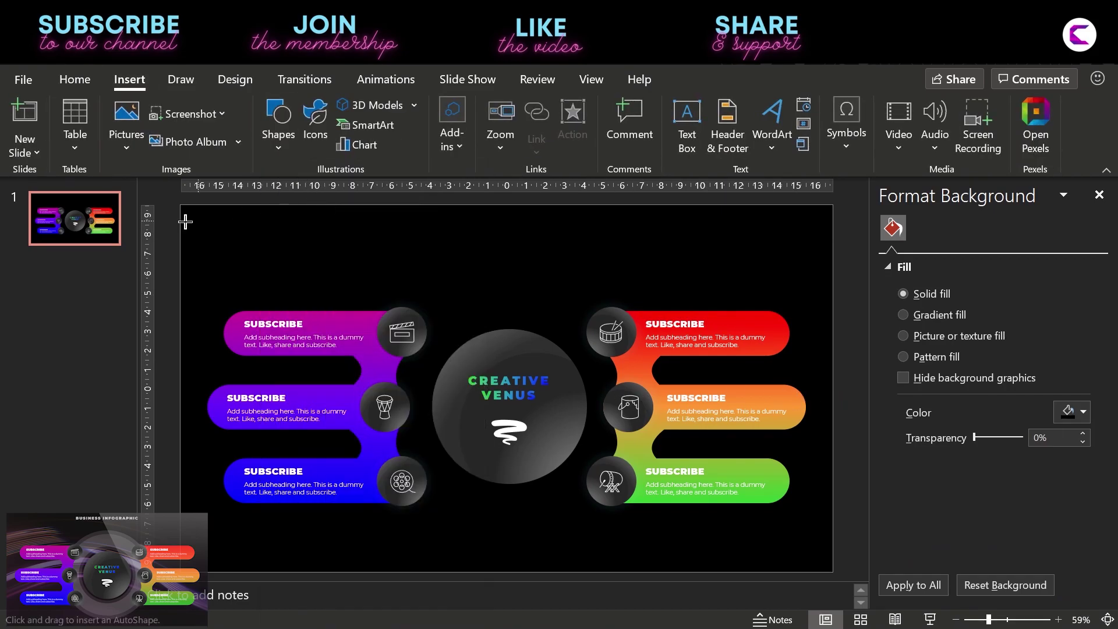
{"action": "left_click_drag", "start_coordinate": [179, 204], "coordinate": [833, 571]}
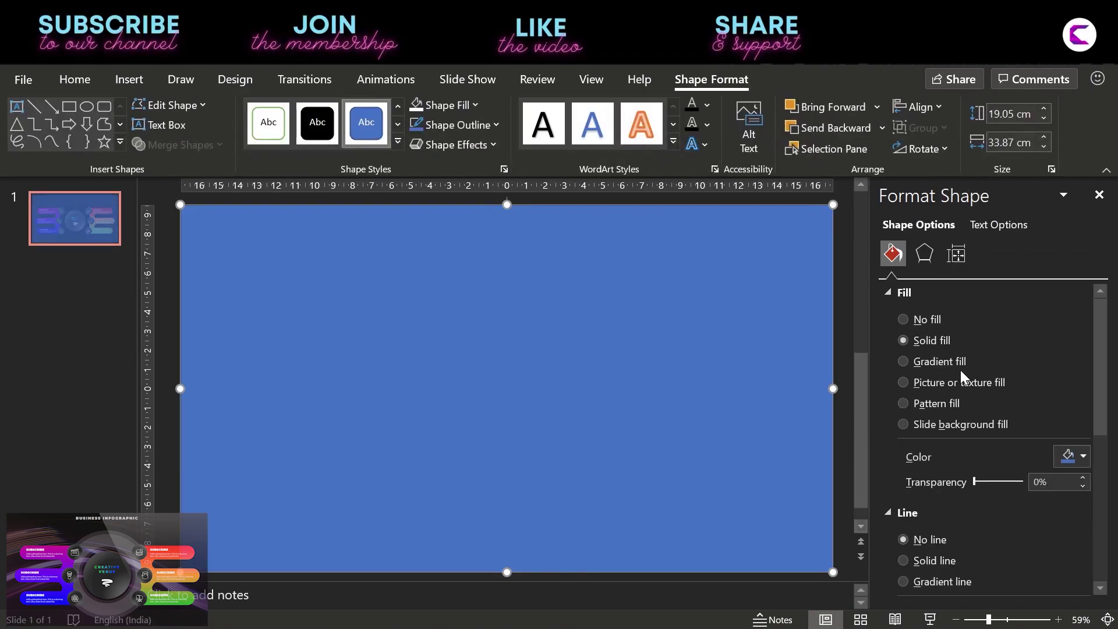
{"action": "left_click", "coordinate": [925, 383]}
- Search the stock images for TECHNOLOGY and select the purple light-wave picture
{"action": "left_click", "coordinate": [937, 475]}
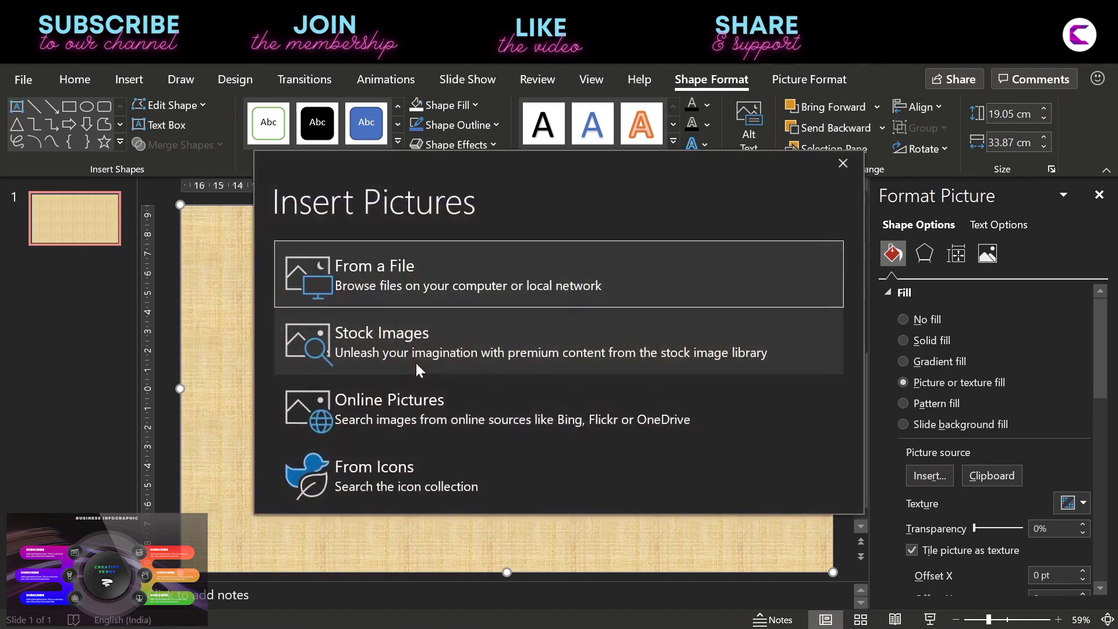
{"action": "left_click", "coordinate": [361, 329]}
{"action": "type", "text": "TECHNOLOGY"}
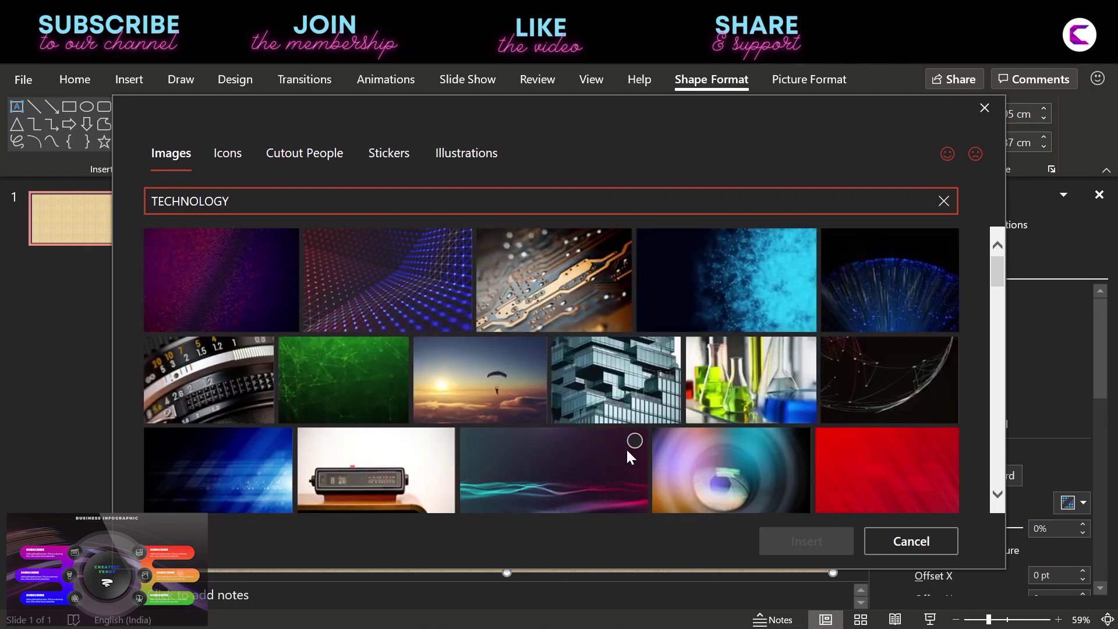
{"action": "scroll", "coordinate": [631, 396], "scroll_direction": "down", "scroll_amount": 3}
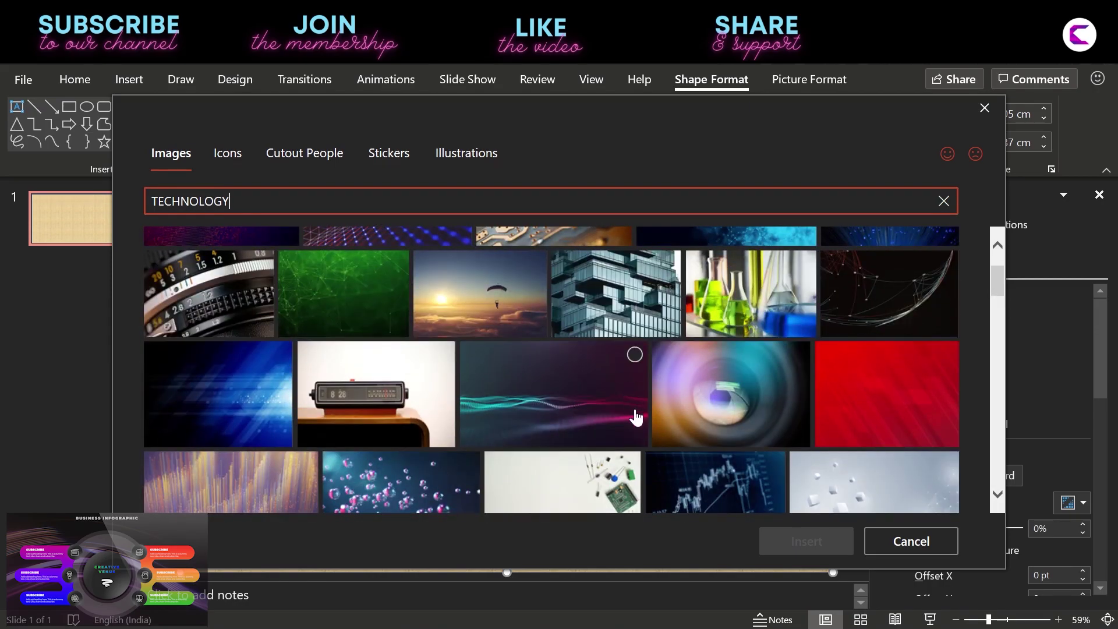
{"action": "scroll", "coordinate": [636, 428], "scroll_direction": "down", "scroll_amount": 6}
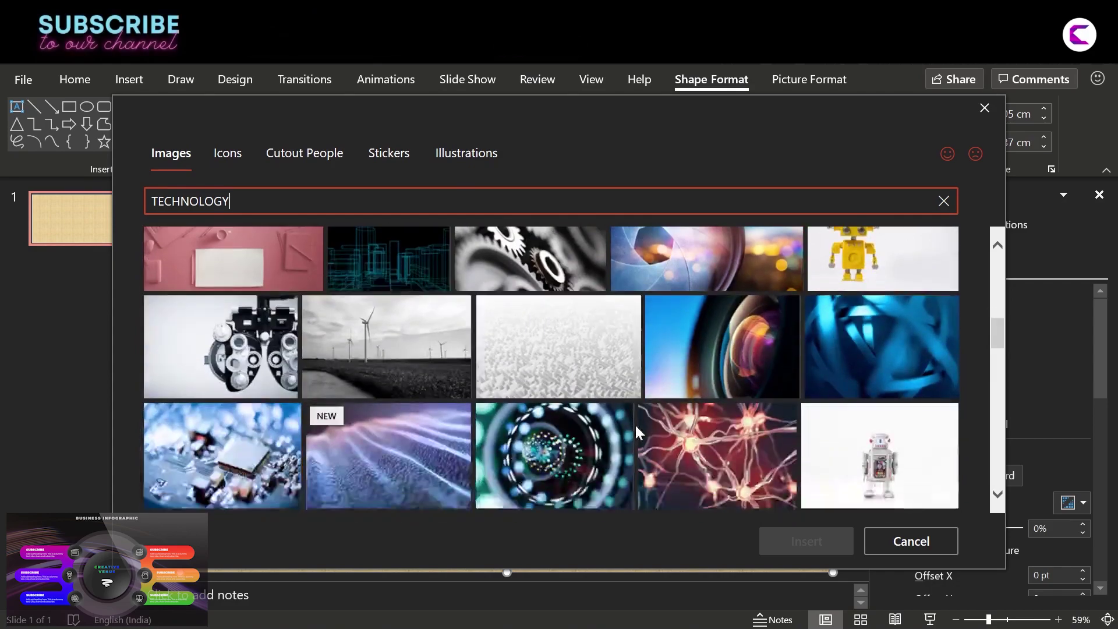
{"action": "scroll", "coordinate": [636, 431], "scroll_direction": "down", "scroll_amount": 3}
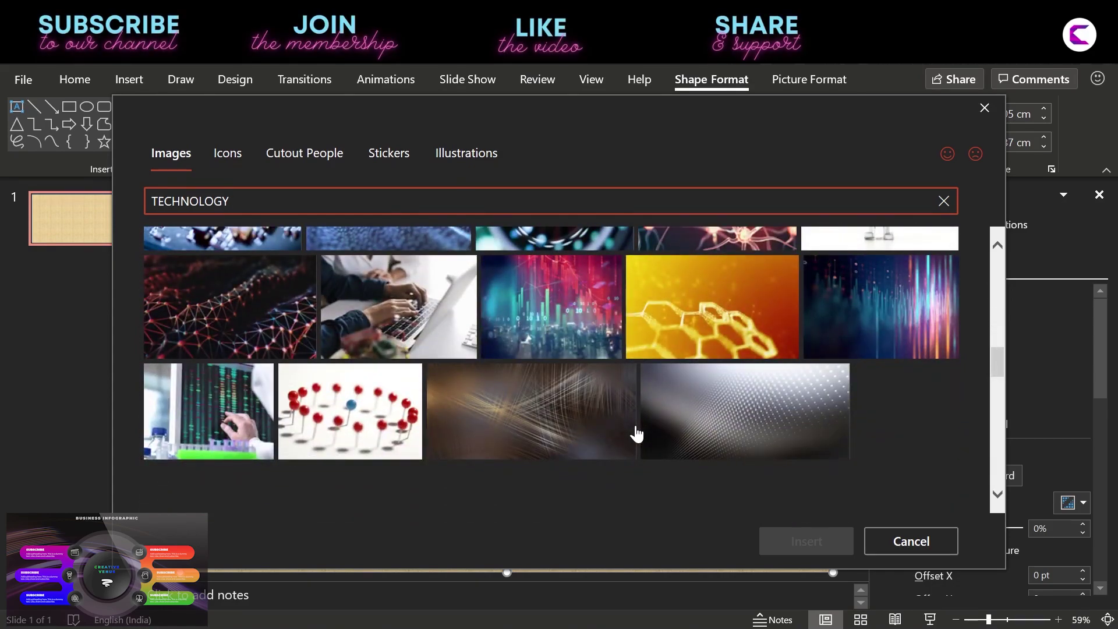
{"action": "scroll", "coordinate": [637, 434], "scroll_direction": "down", "scroll_amount": 1}
{"action": "scroll", "coordinate": [643, 435], "scroll_direction": "down", "scroll_amount": 2}
{"action": "scroll", "coordinate": [643, 435], "scroll_direction": "down", "scroll_amount": 1}
{"action": "scroll", "coordinate": [637, 372], "scroll_direction": "down", "scroll_amount": 4}
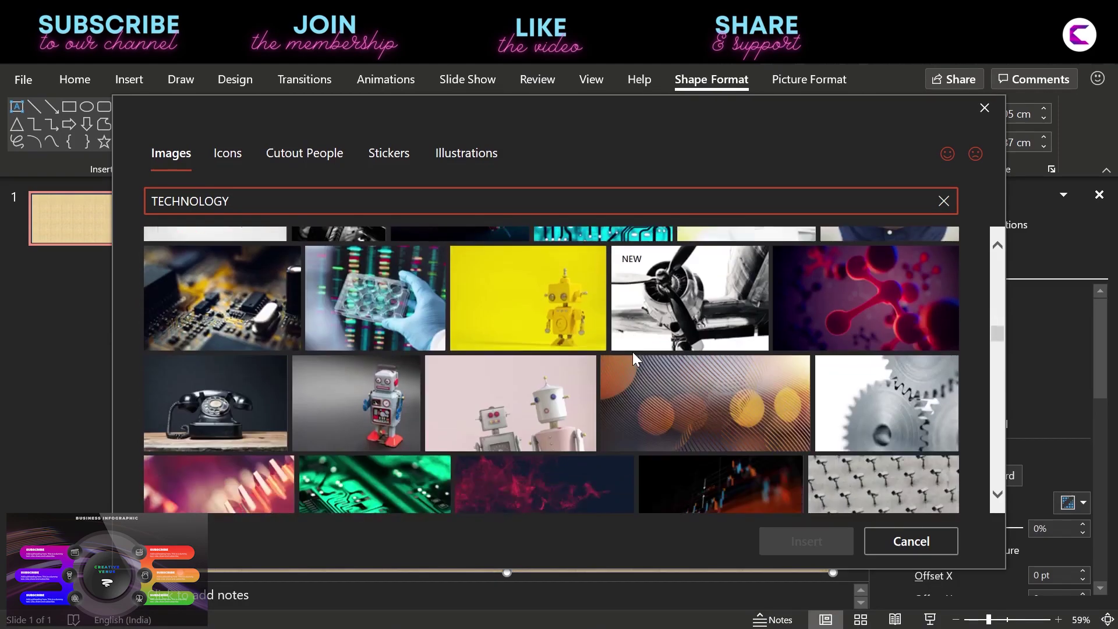
{"action": "scroll", "coordinate": [653, 399], "scroll_direction": "down", "scroll_amount": 3}
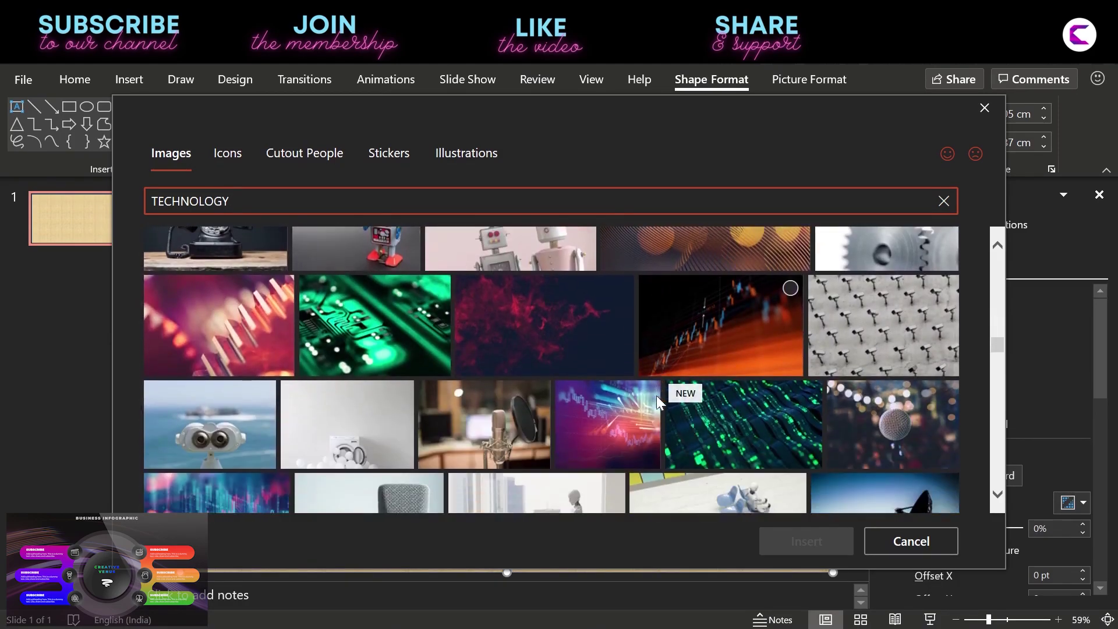
{"action": "scroll", "coordinate": [656, 402], "scroll_direction": "down", "scroll_amount": 5}
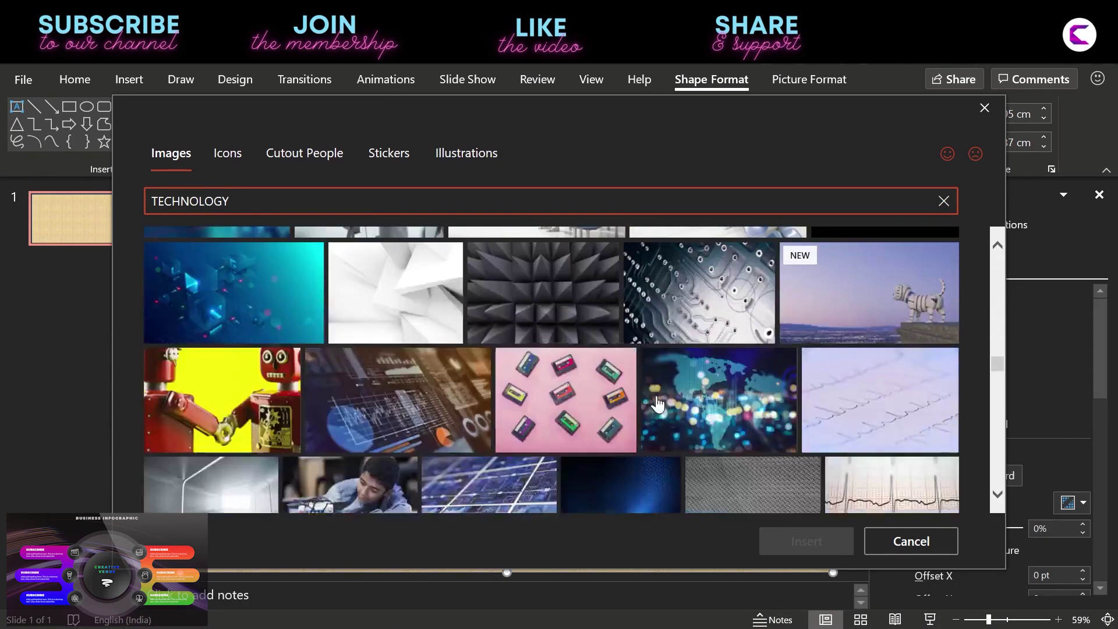
{"action": "scroll", "coordinate": [657, 401], "scroll_direction": "down", "scroll_amount": 5}
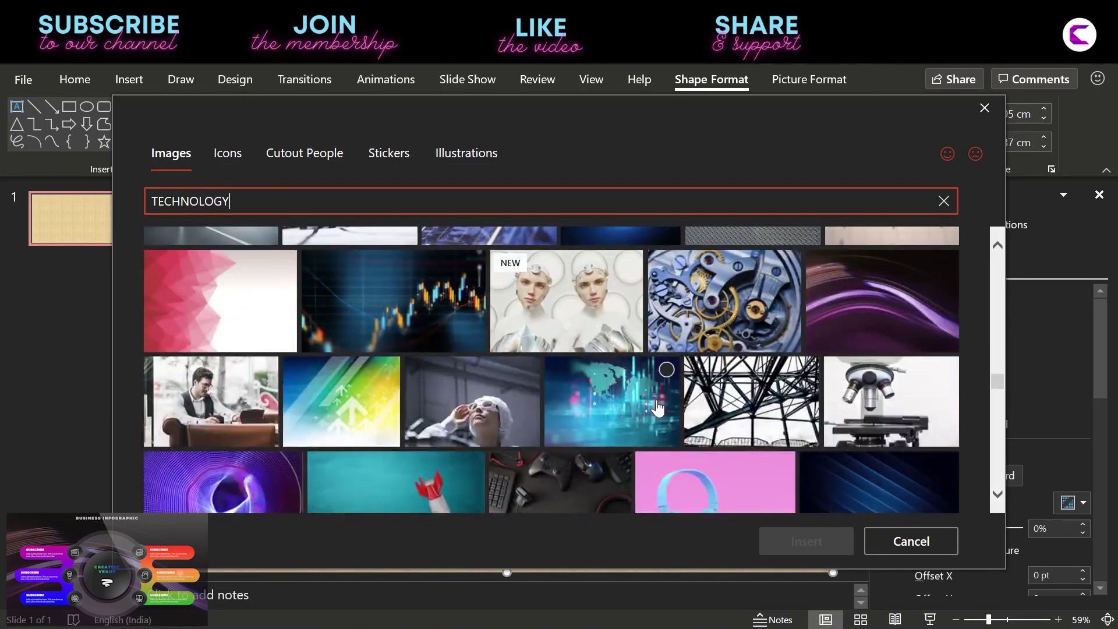
{"action": "scroll", "coordinate": [850, 376], "scroll_direction": "down", "scroll_amount": 1}
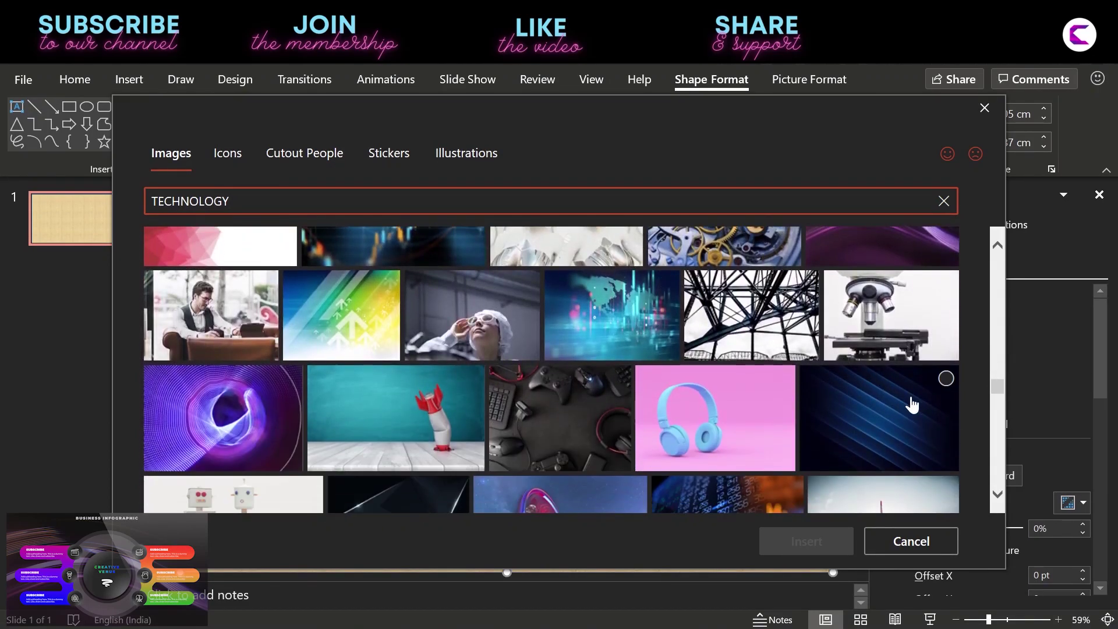
{"action": "scroll", "coordinate": [912, 404], "scroll_direction": "up", "scroll_amount": 1}
{"action": "left_click", "coordinate": [891, 309]}
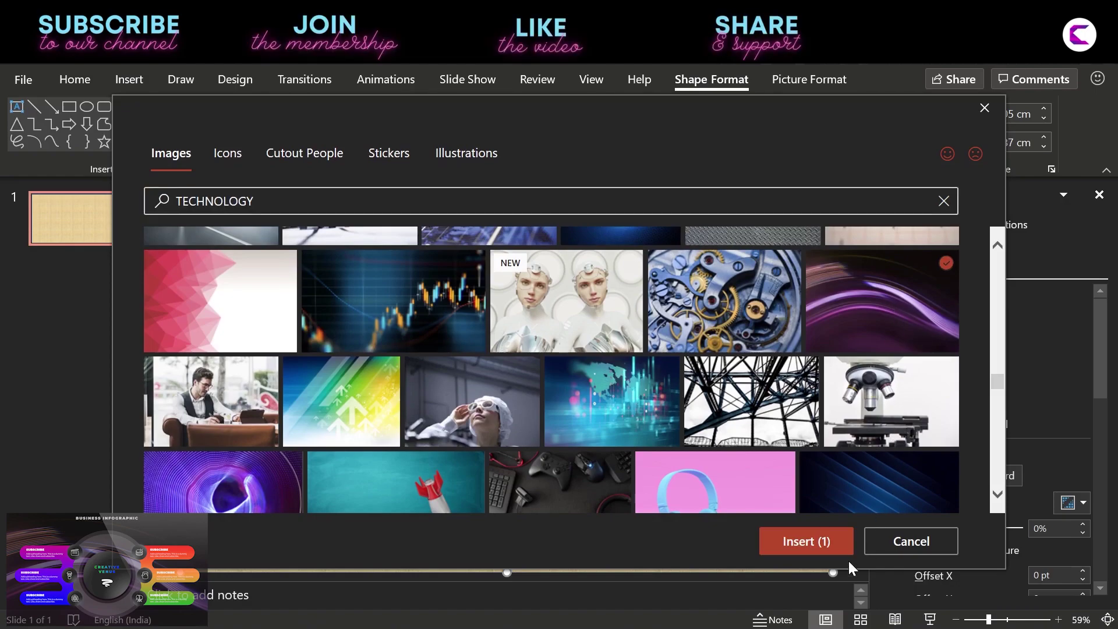
- Insert the light-wave picture into the rectangle, send it to back, and paste a copy on top
{"action": "left_click", "coordinate": [812, 543]}
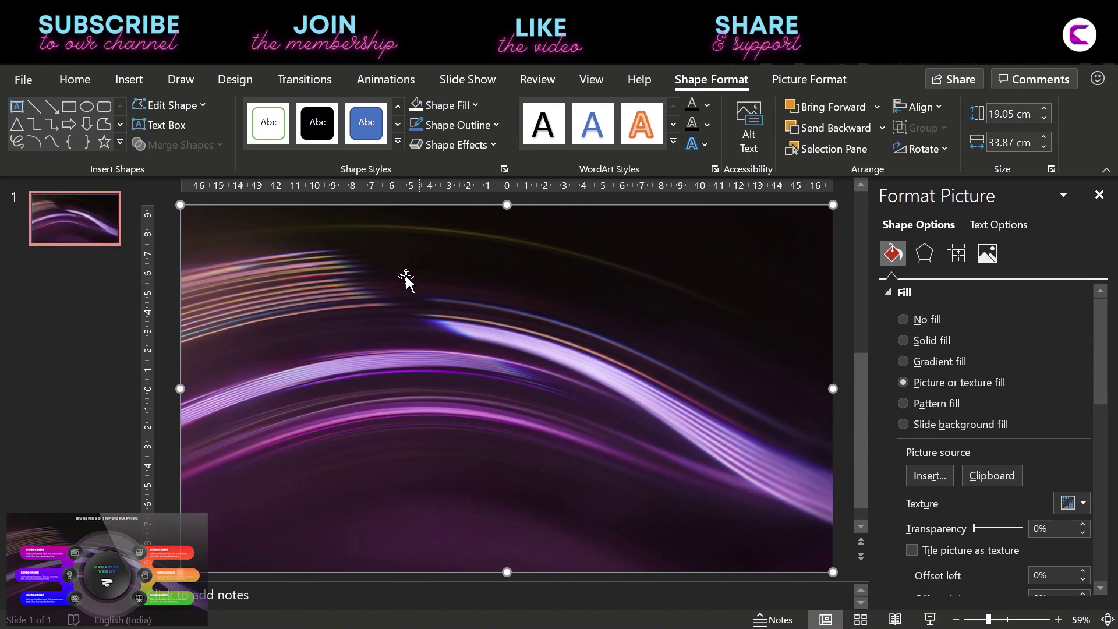
{"action": "right_click", "coordinate": [405, 274]}
{"action": "left_click", "coordinate": [484, 348]}
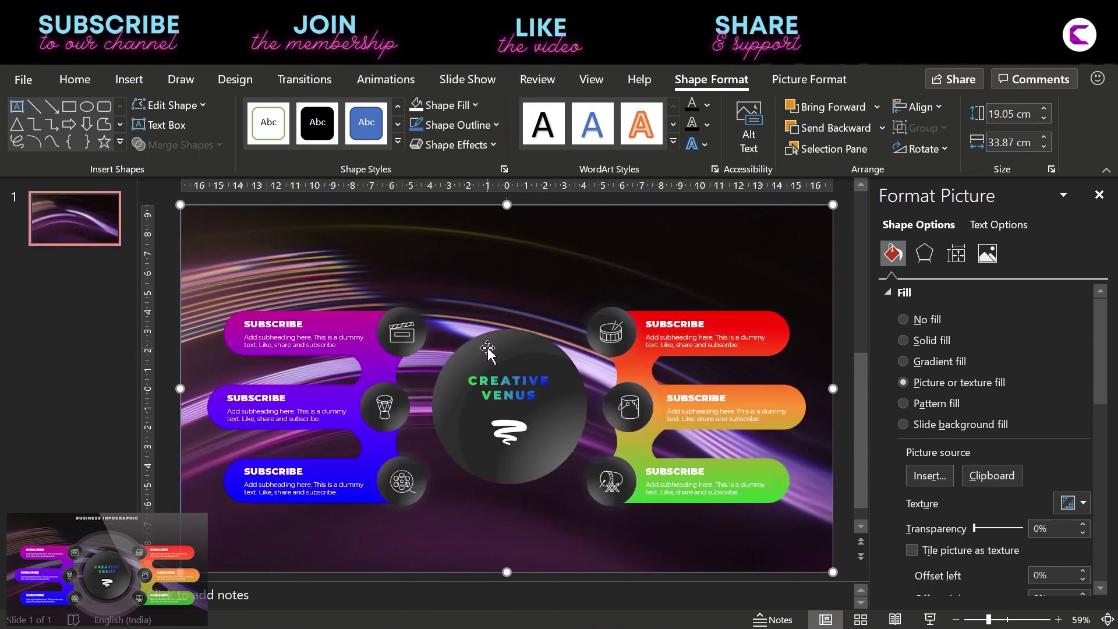
{"action": "key", "text": "ctrl+v"}
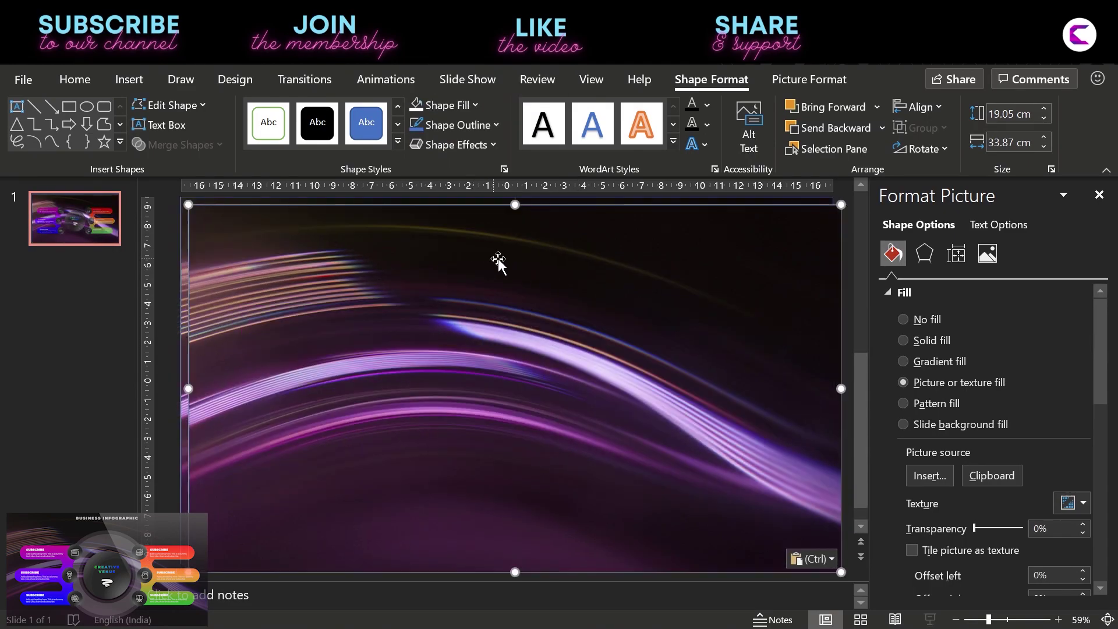
- Change the copied rectangle's fill from gradient to solid black
{"action": "left_click", "coordinate": [941, 364]}
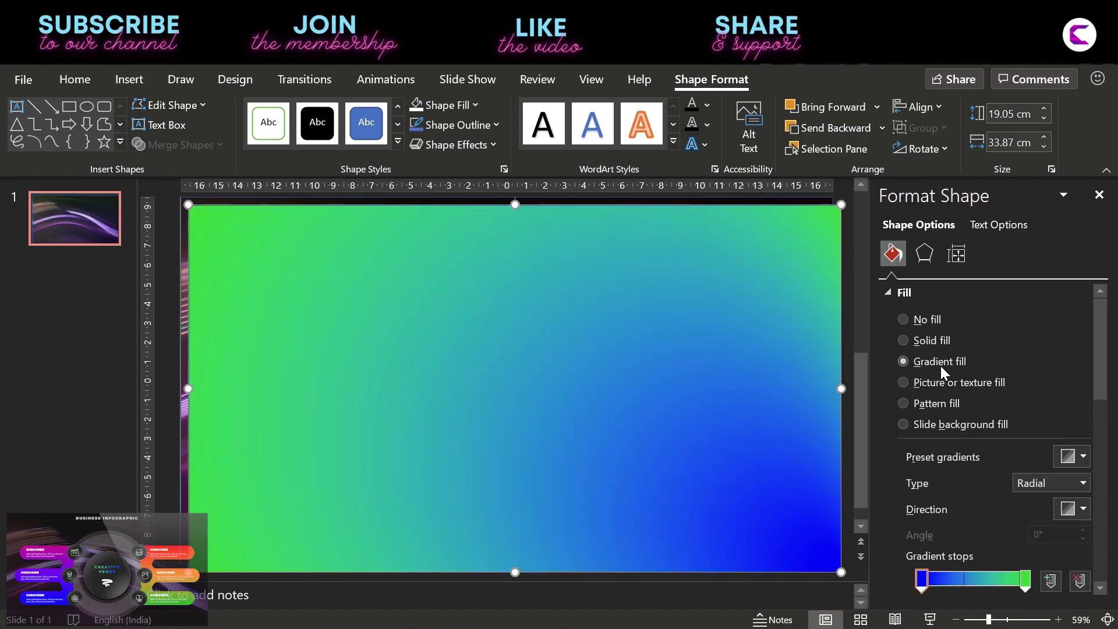
{"action": "scroll", "coordinate": [1066, 524], "scroll_direction": "down", "scroll_amount": 3}
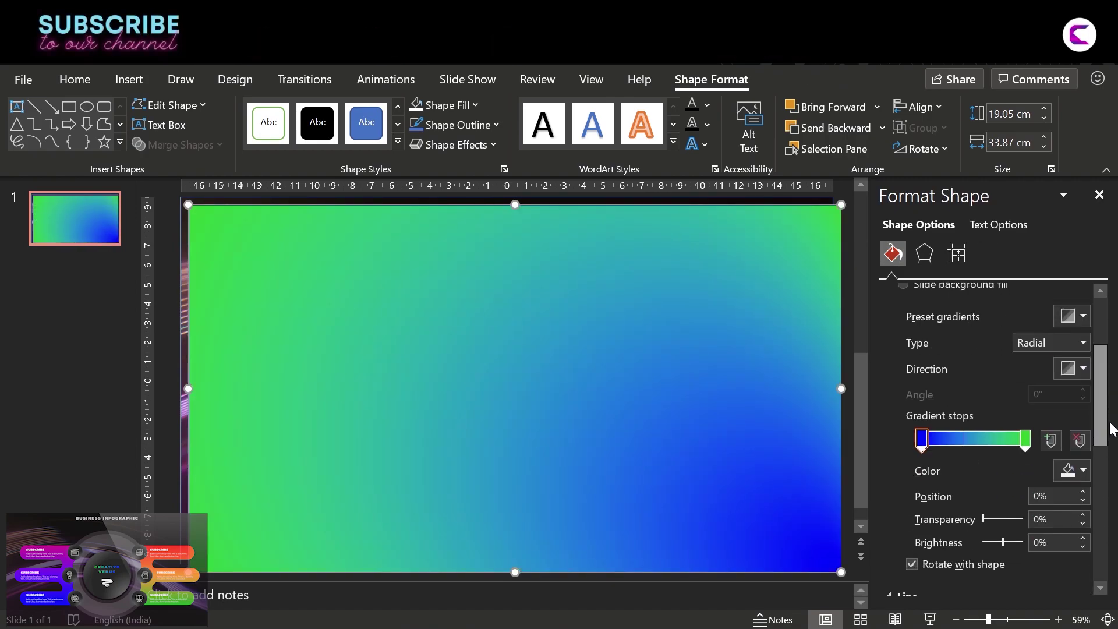
{"action": "left_click", "coordinate": [1079, 472]}
{"action": "left_click", "coordinate": [896, 357]}
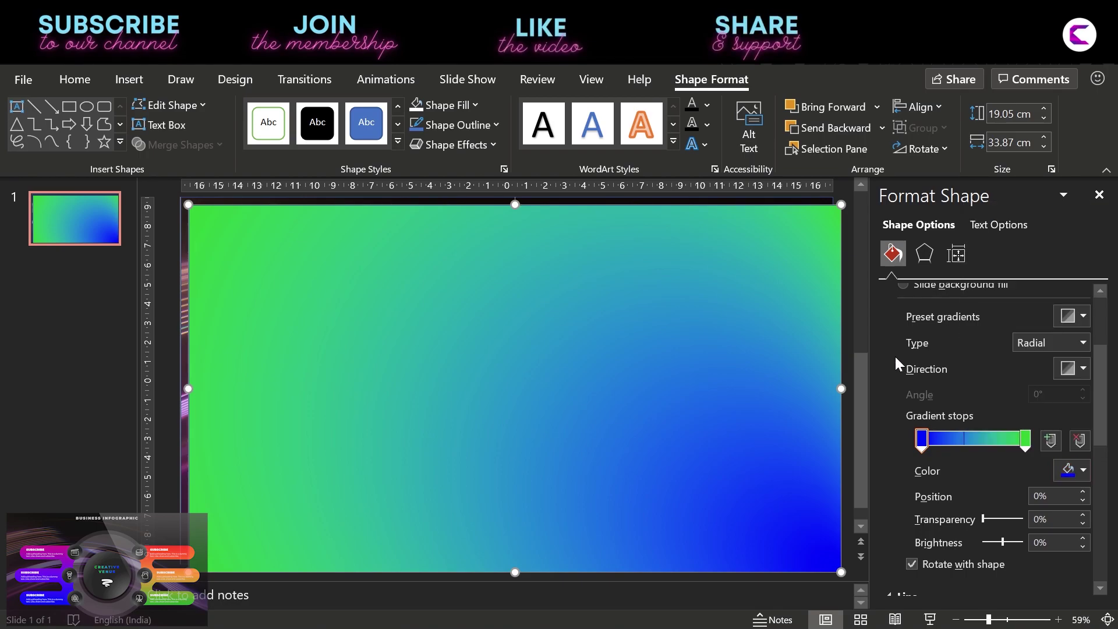
{"action": "scroll", "coordinate": [903, 368], "scroll_direction": "up", "scroll_amount": 3}
{"action": "left_click", "coordinate": [932, 340]}
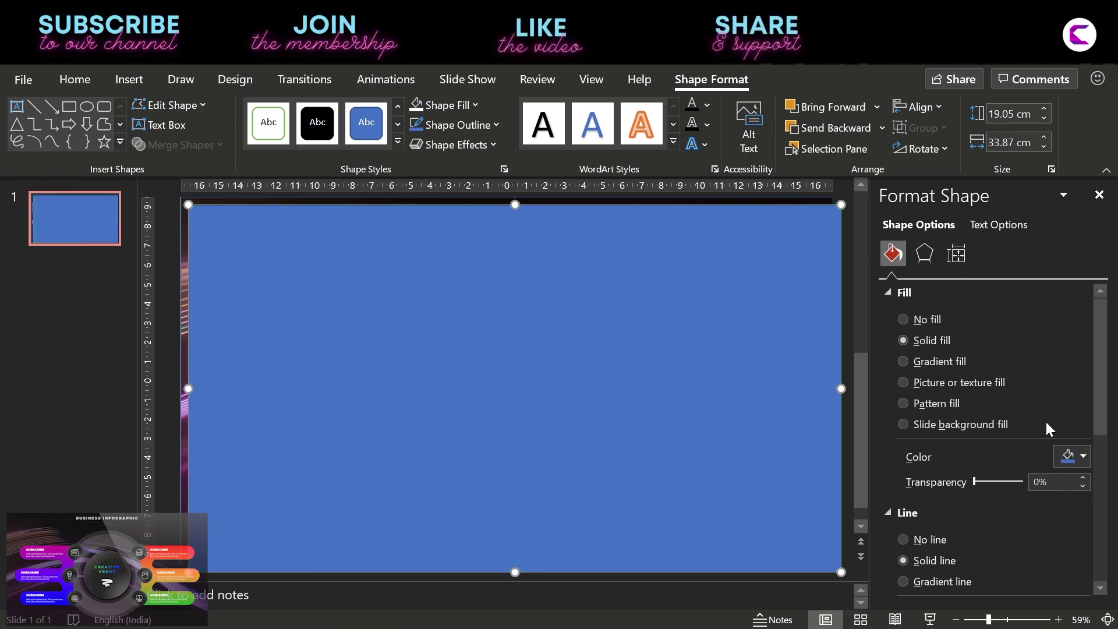
{"action": "left_click", "coordinate": [1080, 457]}
{"action": "left_click", "coordinate": [985, 223]}
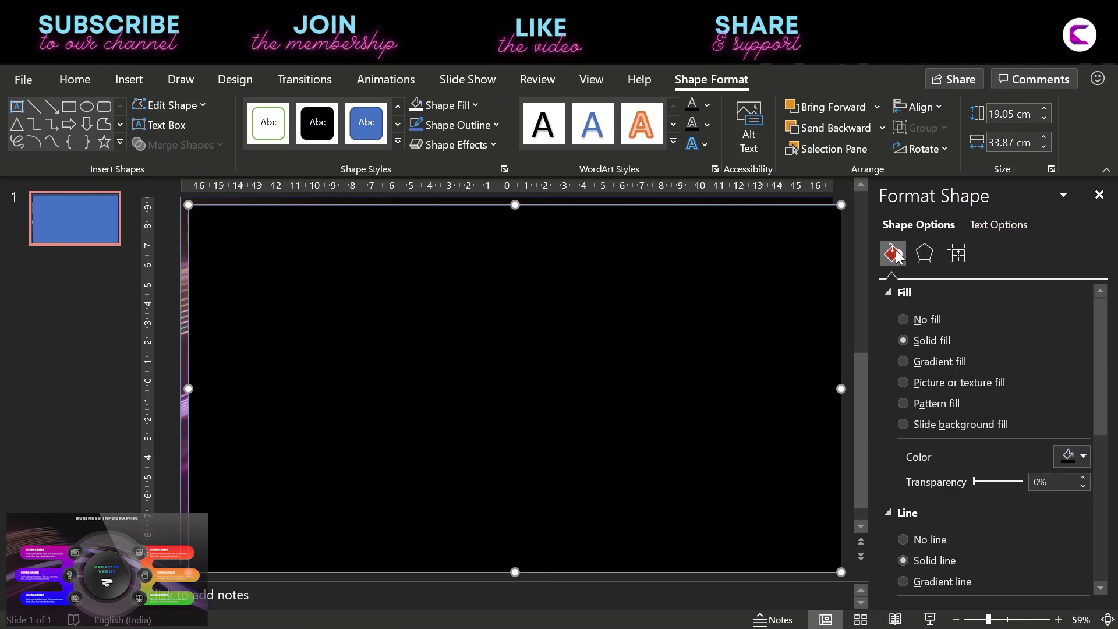
- Remove the black rectangle's outline, centre it horizontally and vertically, and set about 21% transparency
{"action": "left_click_drag", "start_coordinate": [586, 337], "coordinate": [579, 332]}
{"action": "left_click", "coordinate": [930, 540]}
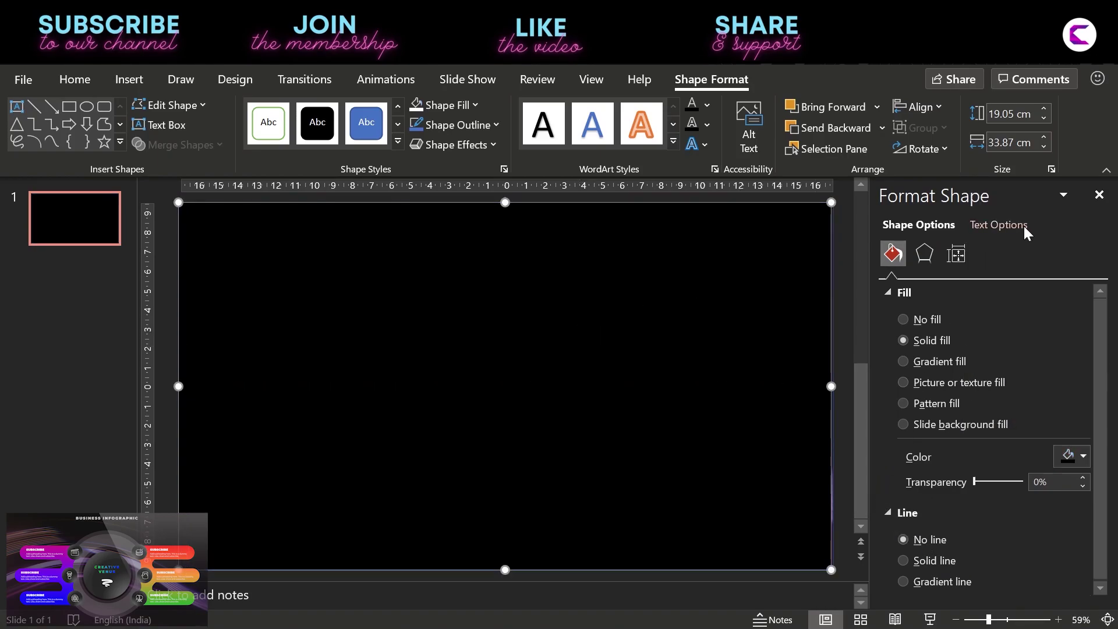
{"action": "left_click", "coordinate": [919, 108]}
{"action": "left_click", "coordinate": [944, 152]}
{"action": "left_click", "coordinate": [932, 107]}
{"action": "left_click", "coordinate": [959, 234]}
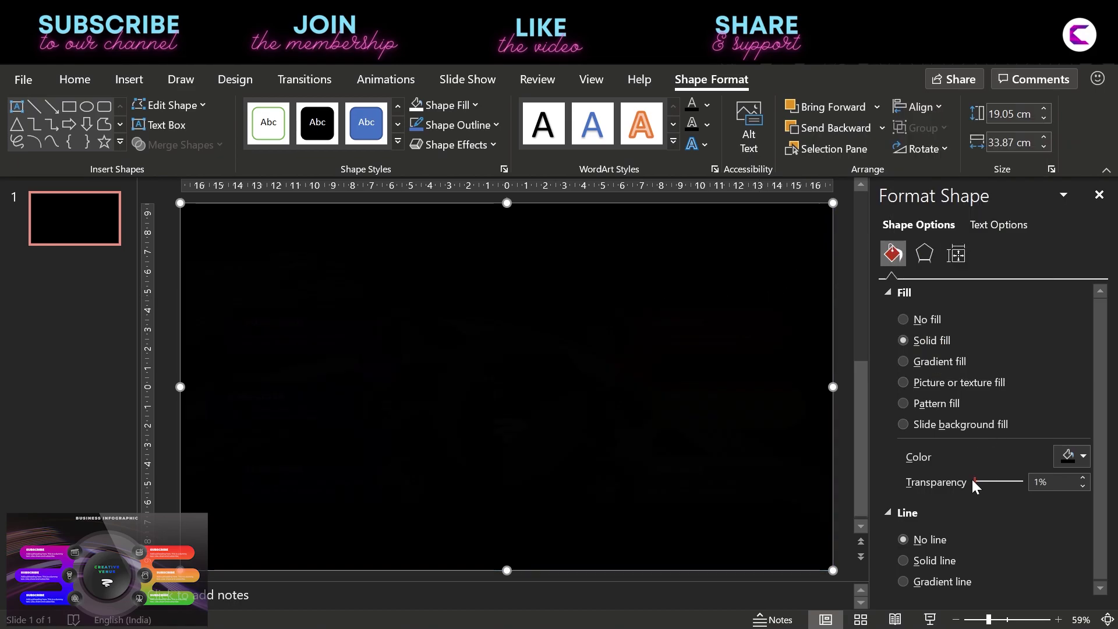
{"action": "left_click_drag", "start_coordinate": [974, 482], "coordinate": [984, 479]}
- Send the black rectangle to back and remove the light-streak picture's outline
{"action": "right_click", "coordinate": [483, 270]}
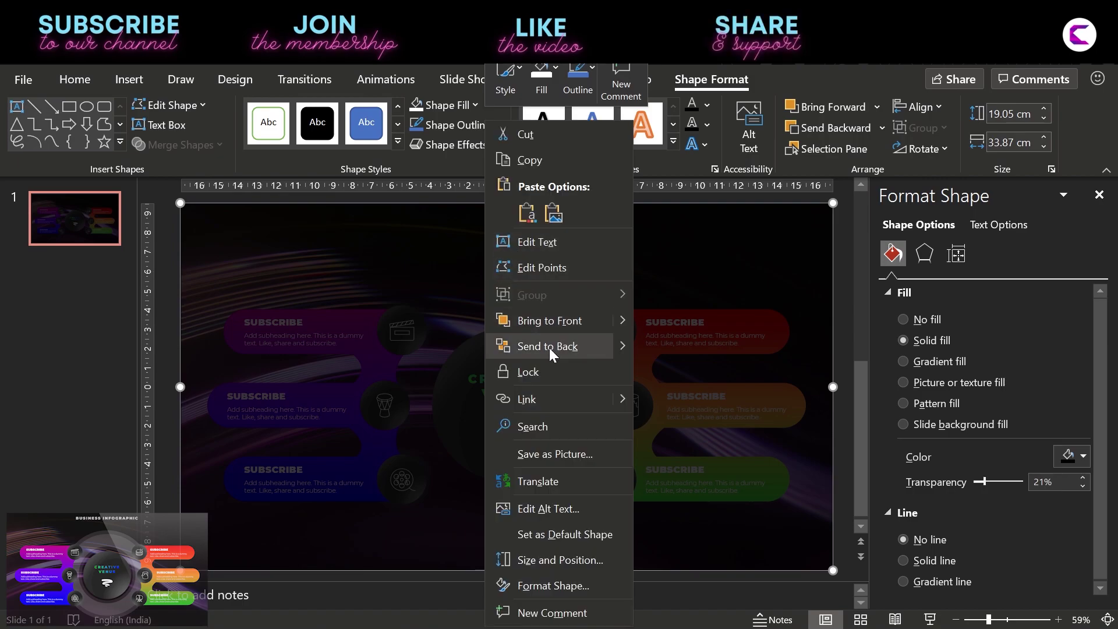
{"action": "left_click", "coordinate": [550, 347]}
{"action": "left_click", "coordinate": [474, 249]}
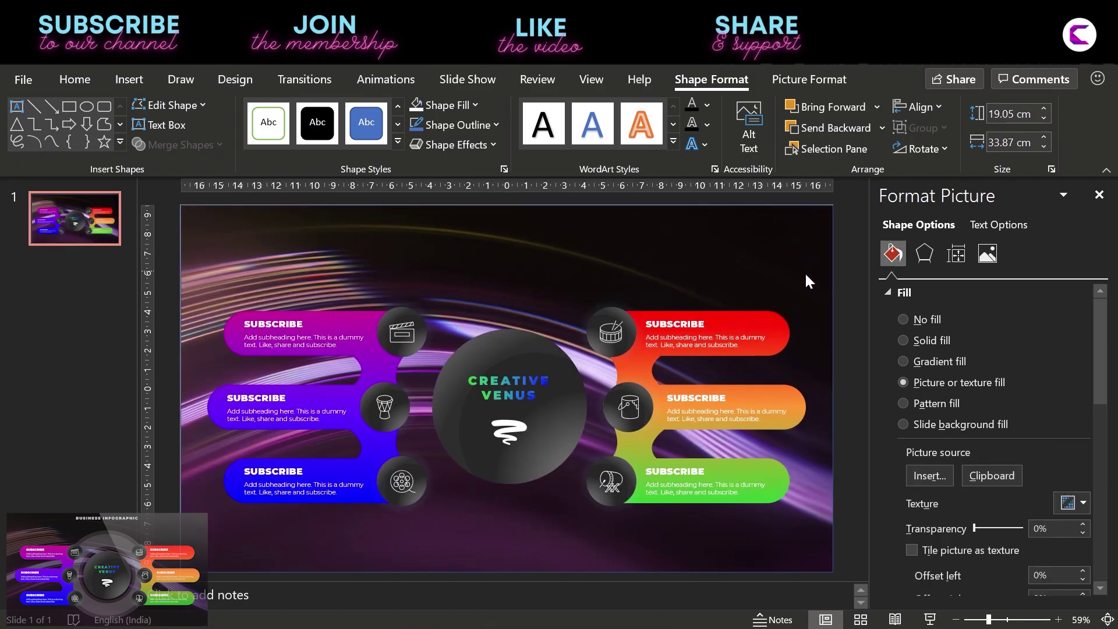
{"action": "left_click", "coordinate": [554, 252]}
{"action": "left_click", "coordinate": [554, 253]}
{"action": "left_click", "coordinate": [924, 253]}
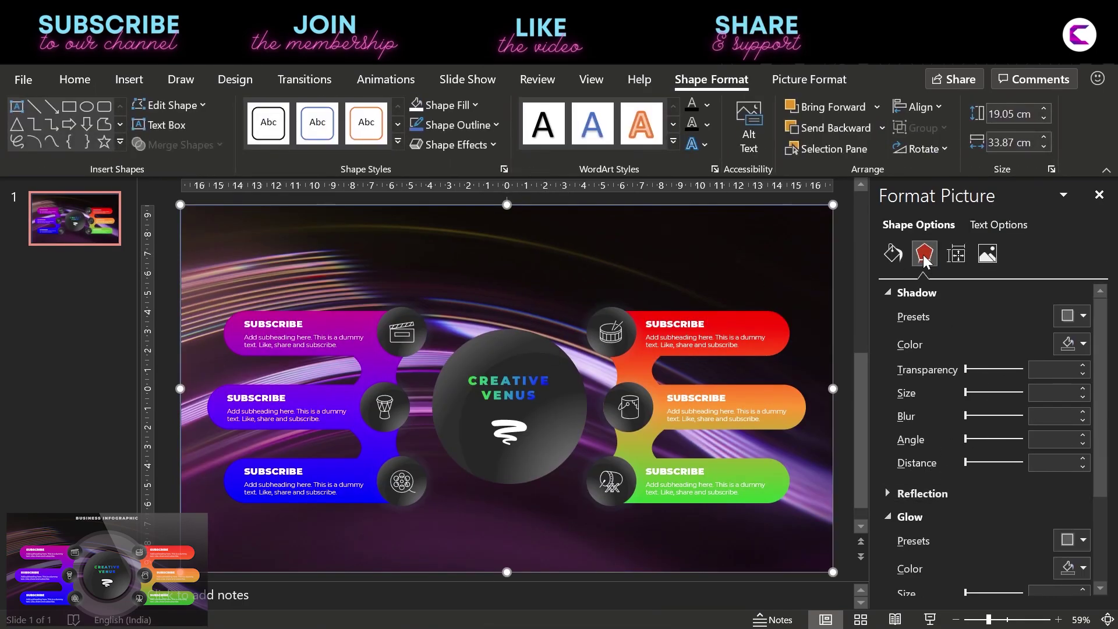
{"action": "left_click", "coordinate": [893, 253]}
{"action": "scroll", "coordinate": [932, 512], "scroll_direction": "down", "scroll_amount": 5}
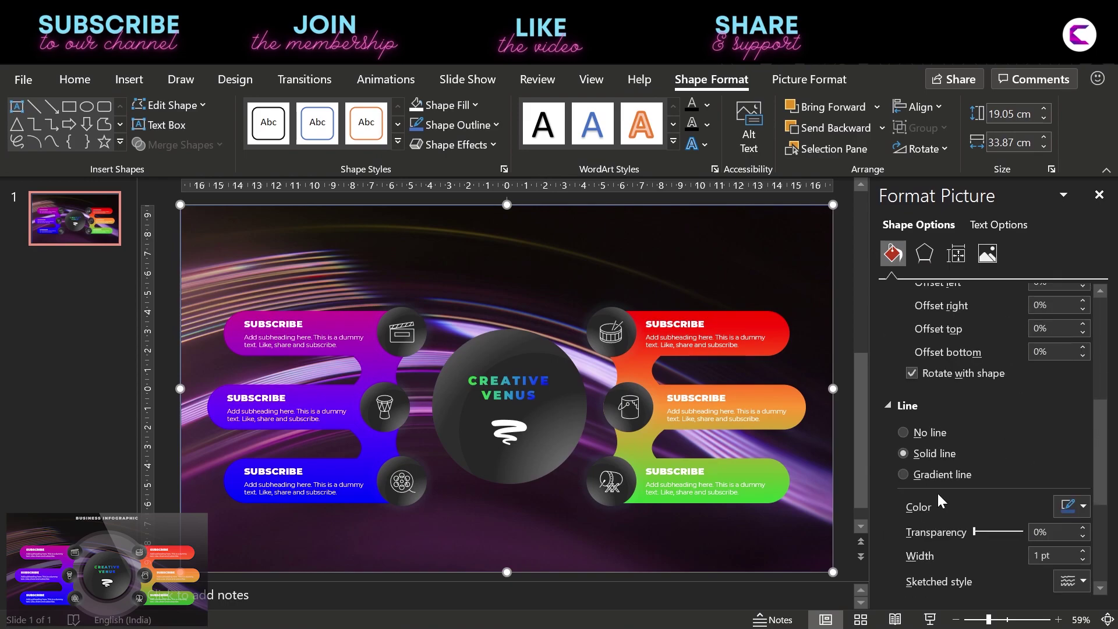
{"action": "left_click", "coordinate": [923, 432]}
- Align the light-streak picture centred on the slide and send it to the very back
{"action": "left_click", "coordinate": [931, 110]}
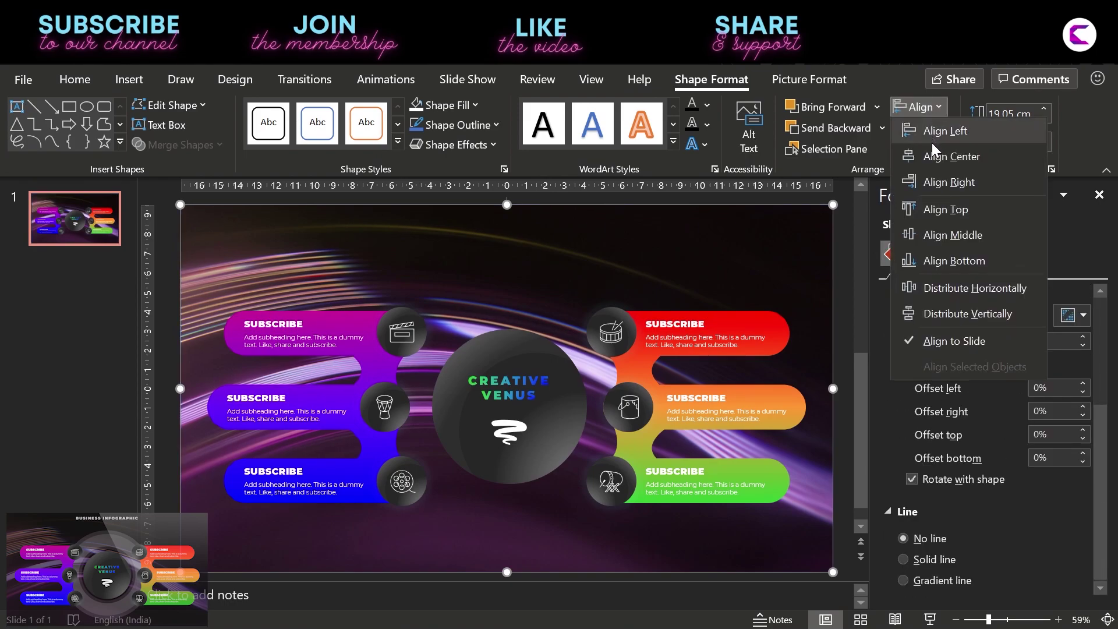
{"action": "left_click", "coordinate": [931, 143]}
{"action": "left_click", "coordinate": [923, 108]}
{"action": "left_click", "coordinate": [951, 155]}
{"action": "left_click", "coordinate": [923, 108]}
{"action": "left_click", "coordinate": [964, 232]}
{"action": "right_click", "coordinate": [639, 239]}
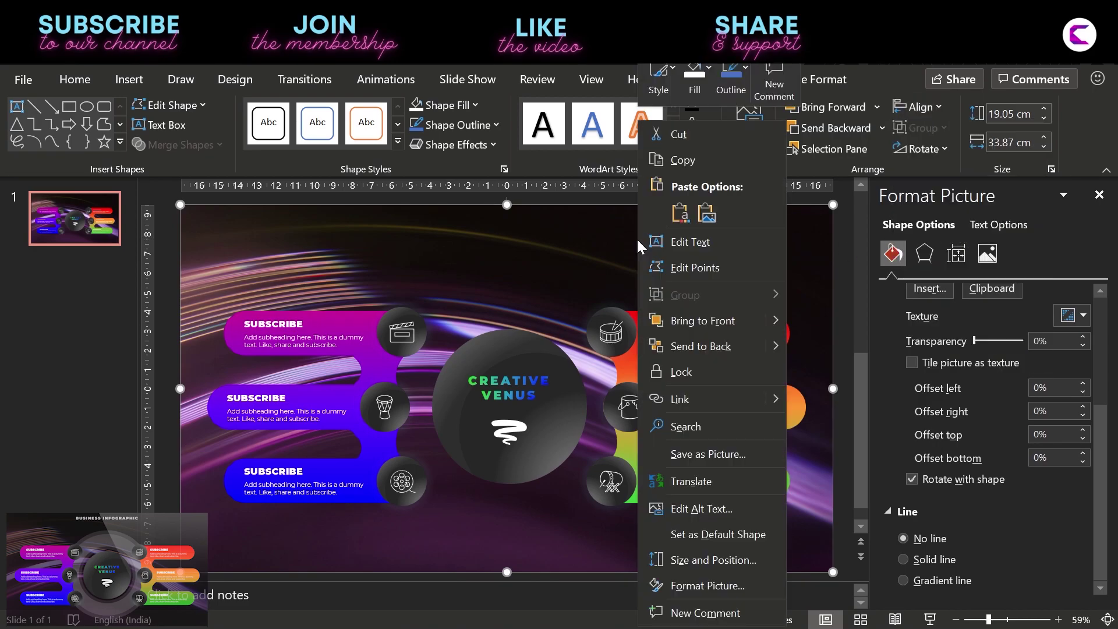
{"action": "left_click", "coordinate": [721, 349]}
- Check the darkened background by selecting and clearing the overlay and the central circle
{"action": "left_click", "coordinate": [841, 329]}
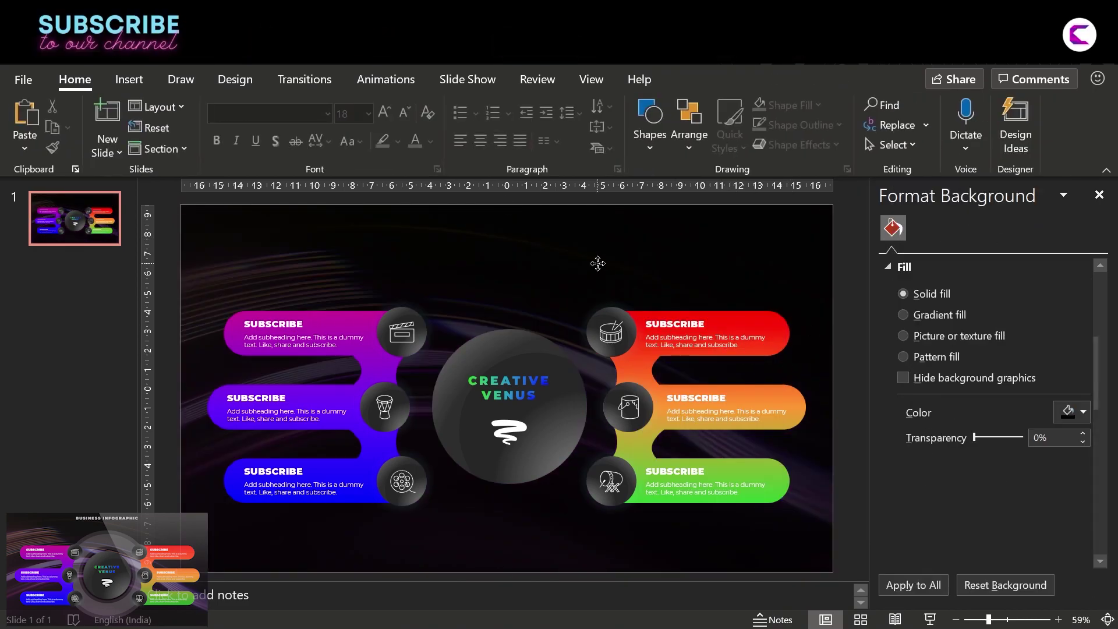
{"action": "left_click", "coordinate": [597, 263]}
{"action": "left_click", "coordinate": [840, 438]}
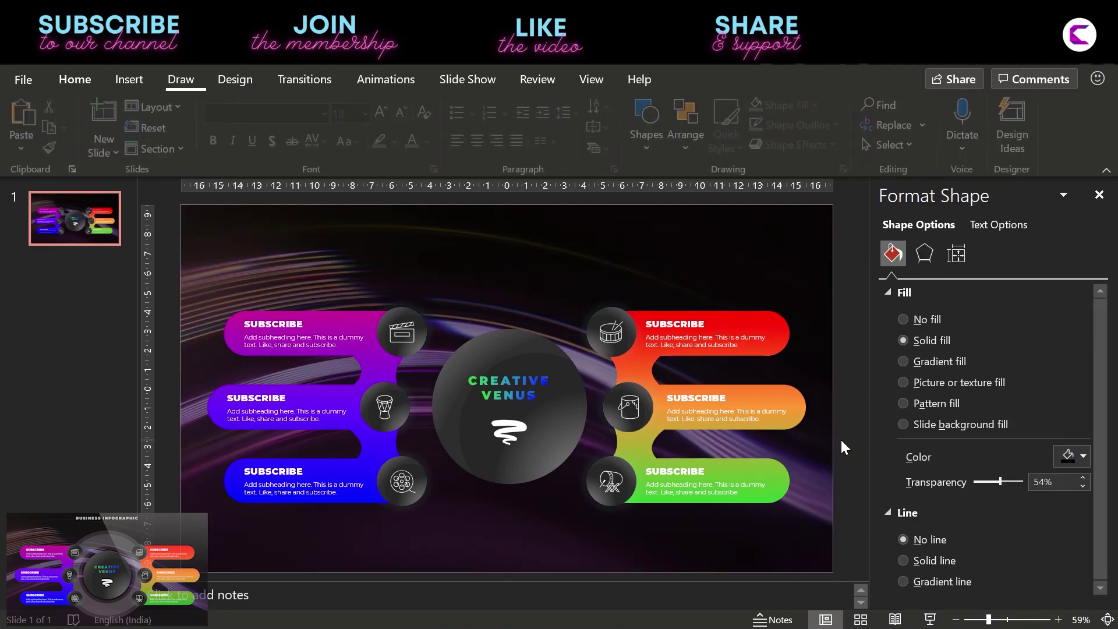
{"action": "left_click", "coordinate": [517, 483]}
{"action": "left_click", "coordinate": [160, 370]}
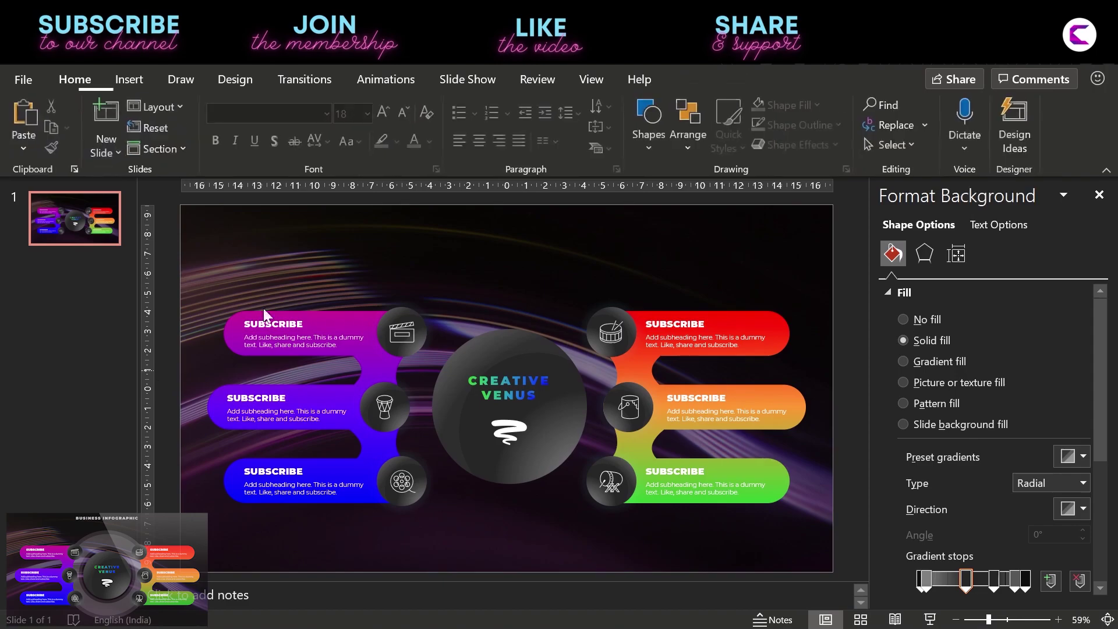
- Draw a large donut ring centred on the CREATIVE VENUS circle
{"action": "left_click", "coordinate": [130, 79]}
{"action": "left_click", "coordinate": [283, 140]}
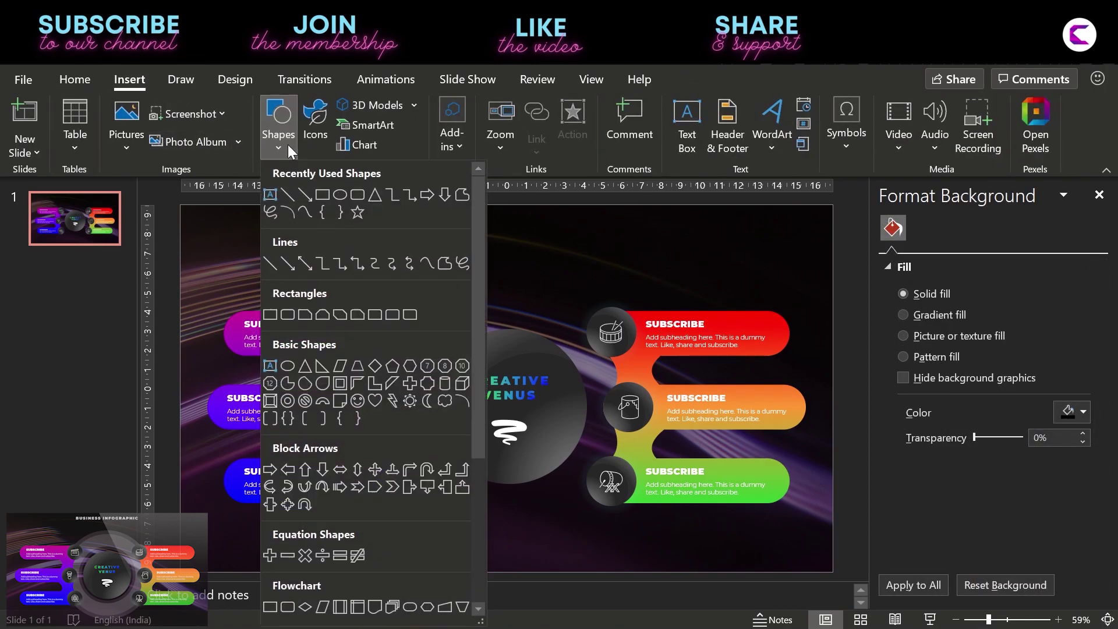
{"action": "left_click", "coordinate": [288, 401]}
{"action": "left_click_drag", "start_coordinate": [502, 406], "coordinate": [662, 505]}
{"action": "left_click_drag", "start_coordinate": [588, 499], "coordinate": [591, 497]}
{"action": "key", "text": "ctrl+shift+bracketleft"}
{"action": "key", "text": "ctrl+z"}
- Make the ring white with no outline at 86% transparency, and show the Selection pane
{"action": "left_click", "coordinate": [927, 539]}
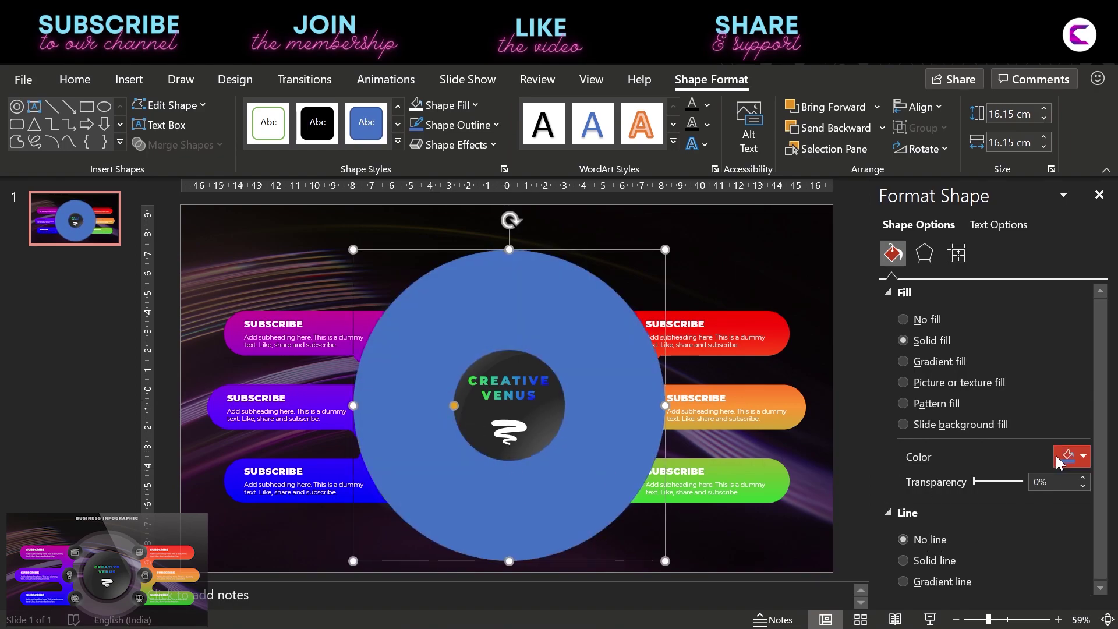
{"action": "left_click", "coordinate": [1083, 456]}
{"action": "left_click", "coordinate": [976, 222]}
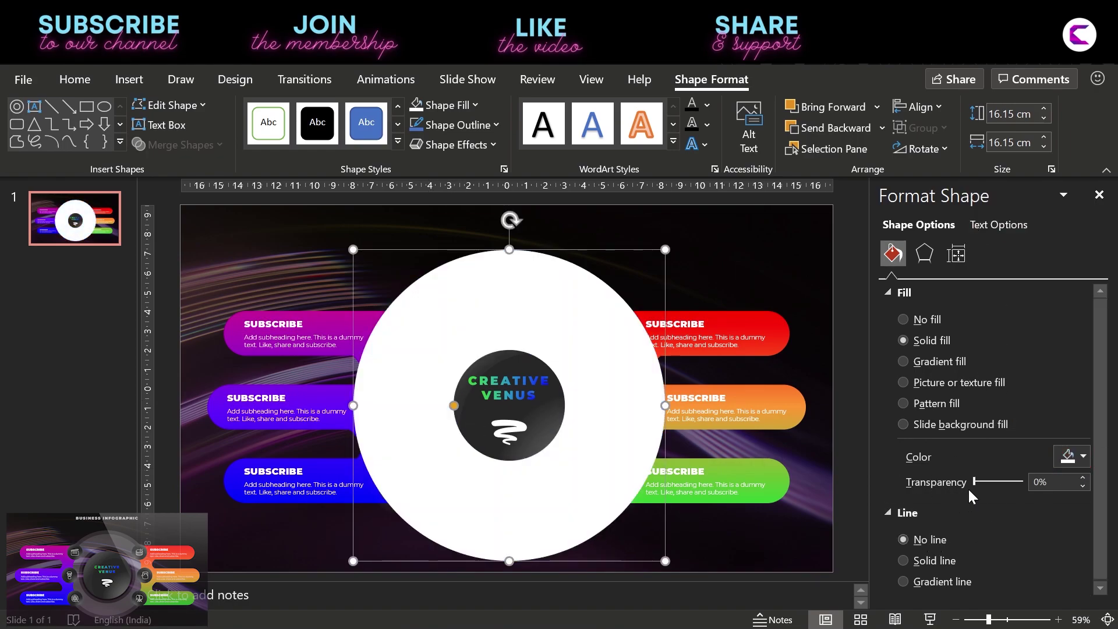
{"action": "left_click_drag", "start_coordinate": [973, 482], "coordinate": [1015, 481]}
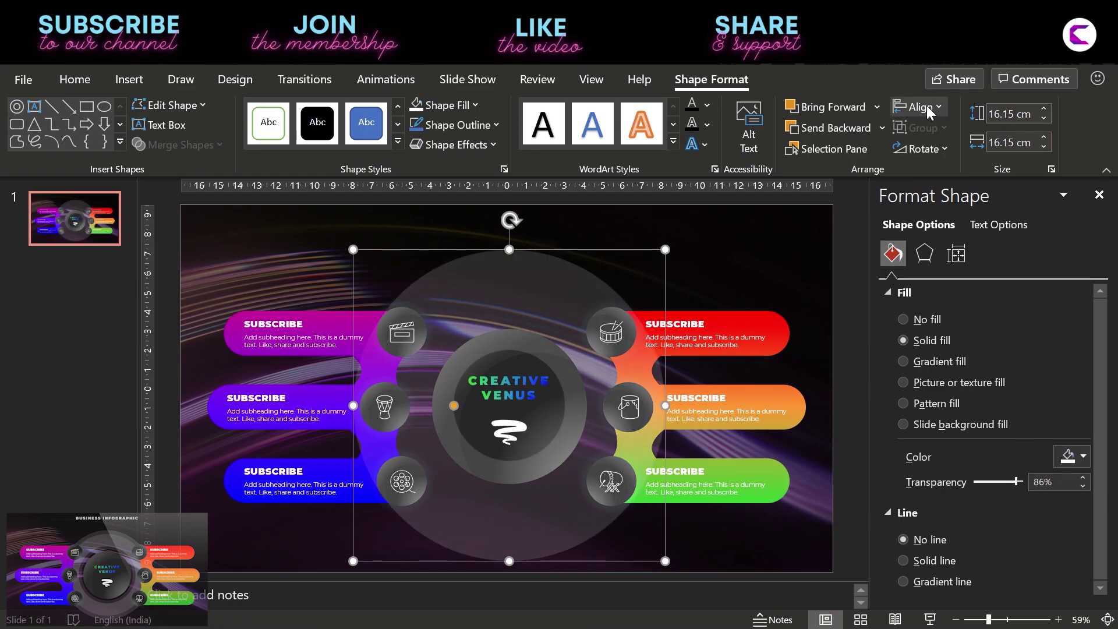
{"action": "left_click", "coordinate": [856, 148]}
{"action": "scroll", "coordinate": [1018, 313], "scroll_direction": "down", "scroll_amount": 10}
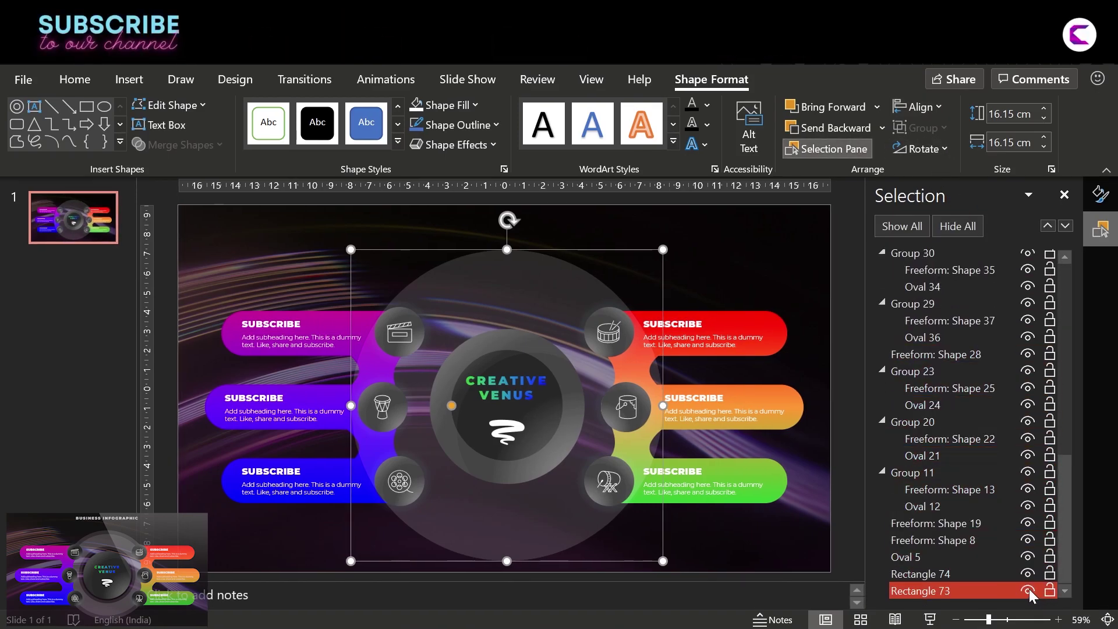
- Lock Rectangle 74, stack the ring just above it, thin its band and shrink it to 13.71 cm
{"action": "left_click", "coordinate": [1051, 574]}
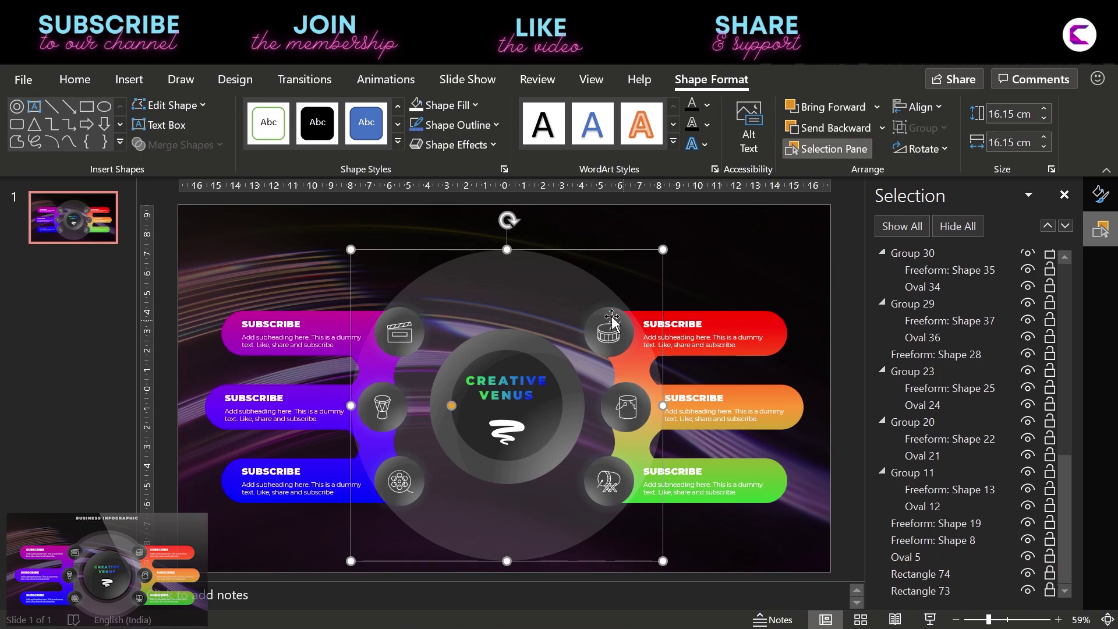
{"action": "right_click", "coordinate": [520, 282]}
{"action": "left_click", "coordinate": [574, 348]}
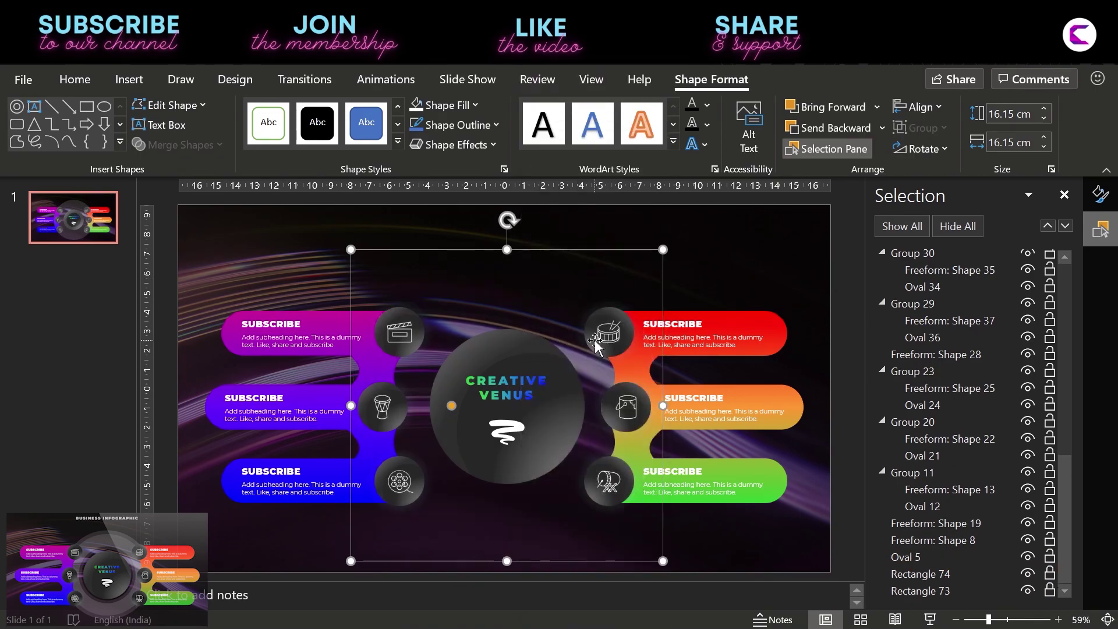
{"action": "left_click_drag", "start_coordinate": [949, 592], "coordinate": [947, 550]}
{"action": "left_click_drag", "start_coordinate": [454, 406], "coordinate": [417, 405]}
{"action": "left_click_drag", "start_coordinate": [662, 247], "coordinate": [639, 269]}
{"action": "left_click_drag", "start_coordinate": [431, 405], "coordinate": [414, 406]}
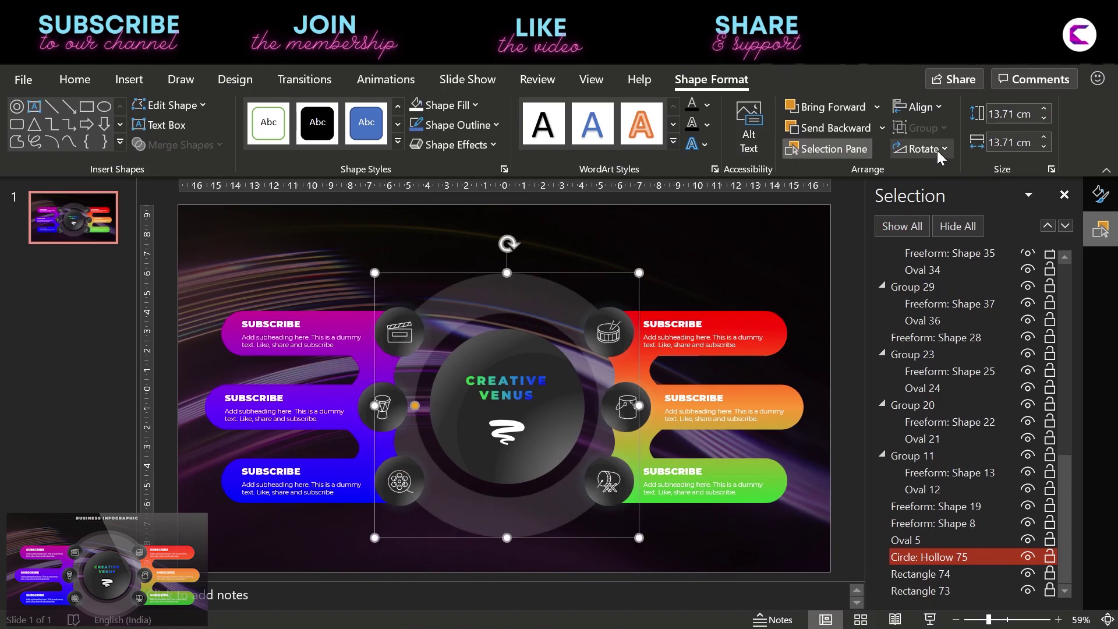
- Set the ring to 76% transparency, paste a duplicate and centre it horizontally
{"action": "left_click", "coordinate": [1101, 194]}
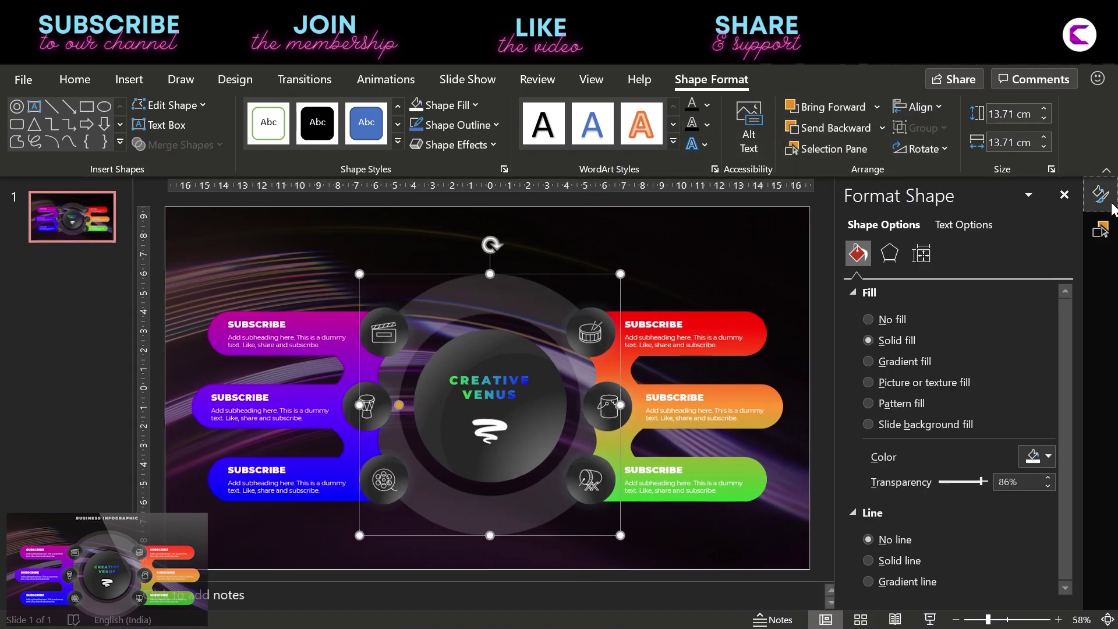
{"action": "left_click_drag", "start_coordinate": [979, 483], "coordinate": [974, 483]}
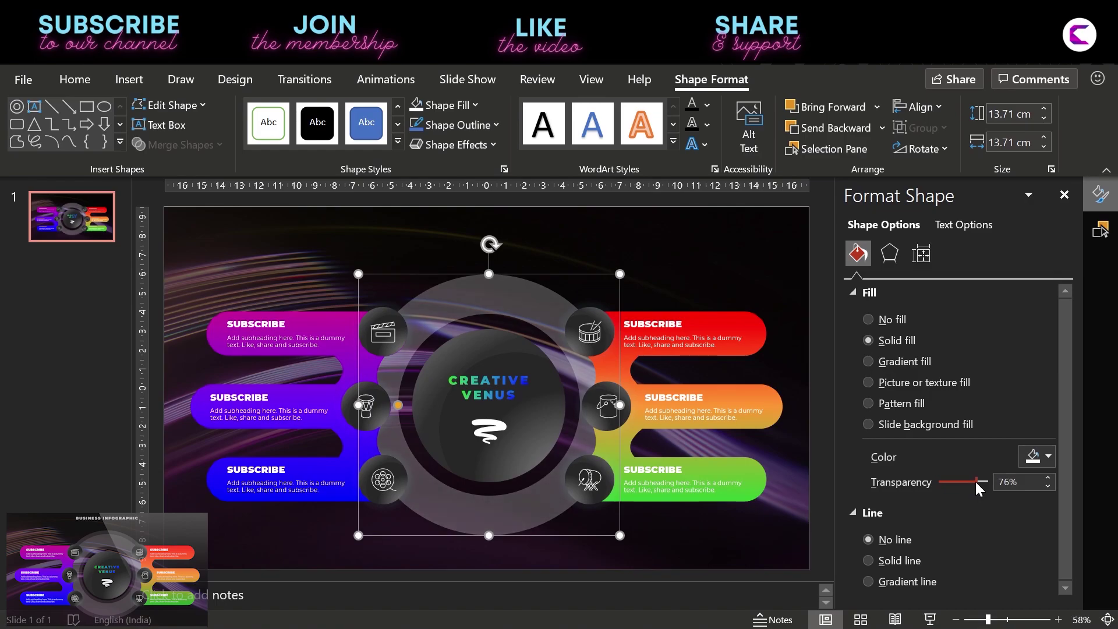
{"action": "key", "text": "ctrl+v"}
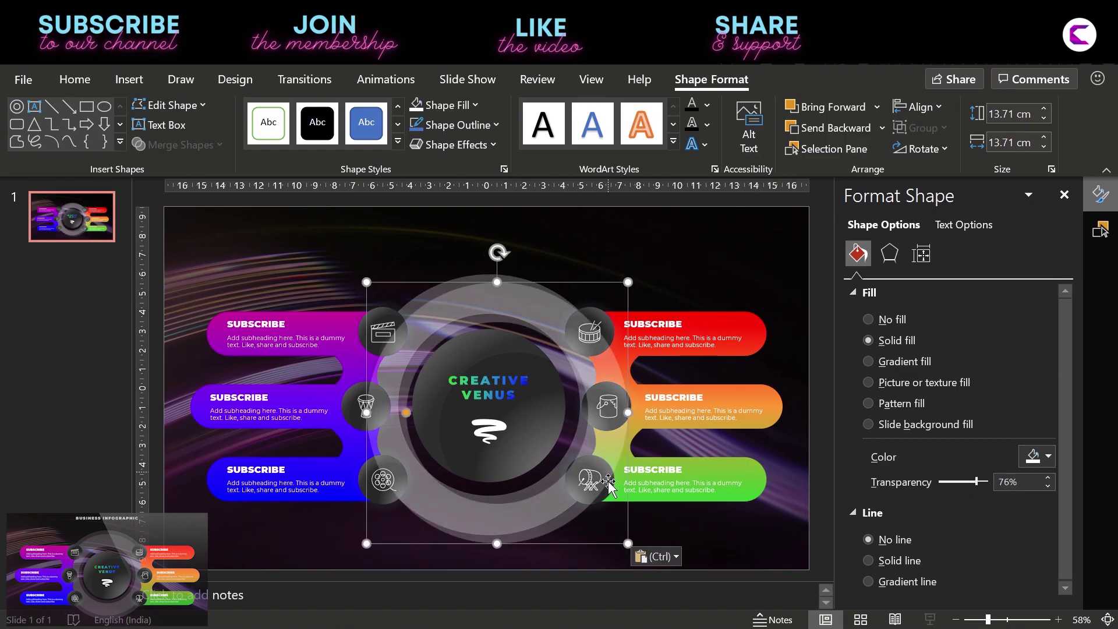
{"action": "left_click_drag", "start_coordinate": [547, 511], "coordinate": [537, 498]}
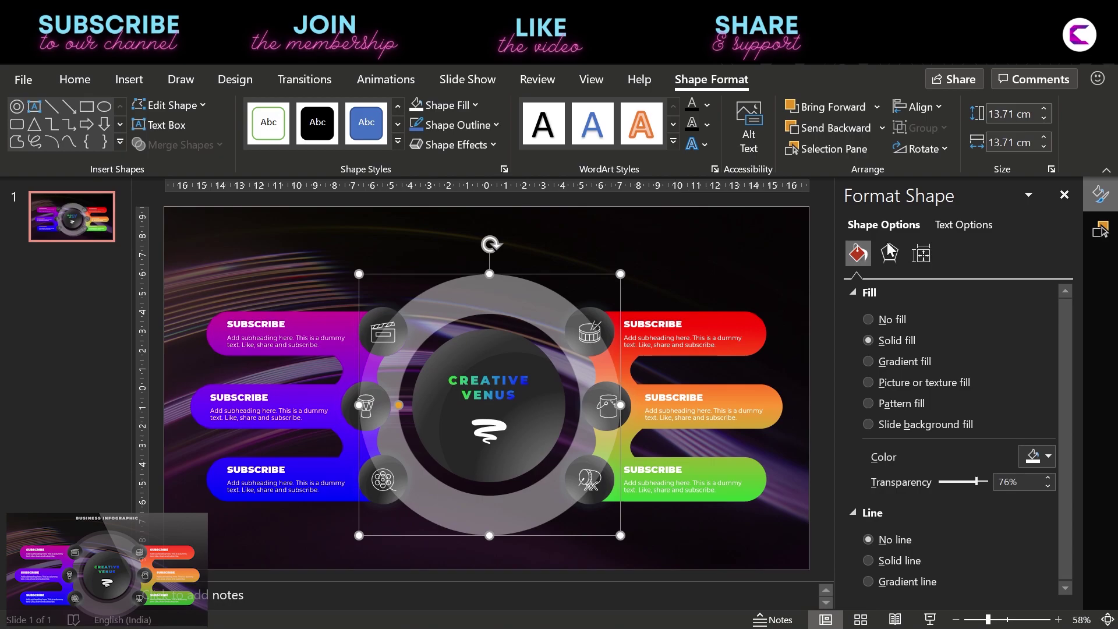
{"action": "left_click", "coordinate": [931, 111]}
{"action": "left_click", "coordinate": [945, 160]}
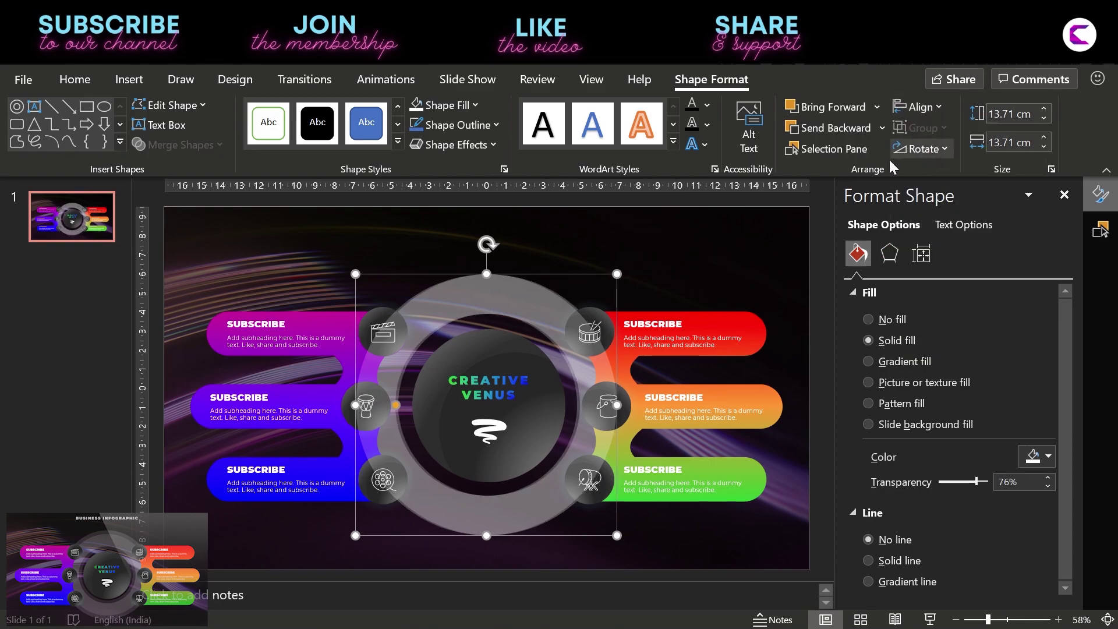
- Stack the copied ring just below Circle: Hollow 75, then centre Circle: Hollow 75 horizontally
{"action": "left_click", "coordinate": [1101, 229]}
{"action": "scroll", "coordinate": [964, 539], "scroll_direction": "up", "scroll_amount": 1}
{"action": "scroll", "coordinate": [969, 444], "scroll_direction": "down", "scroll_amount": 1}
{"action": "right_click", "coordinate": [528, 303]}
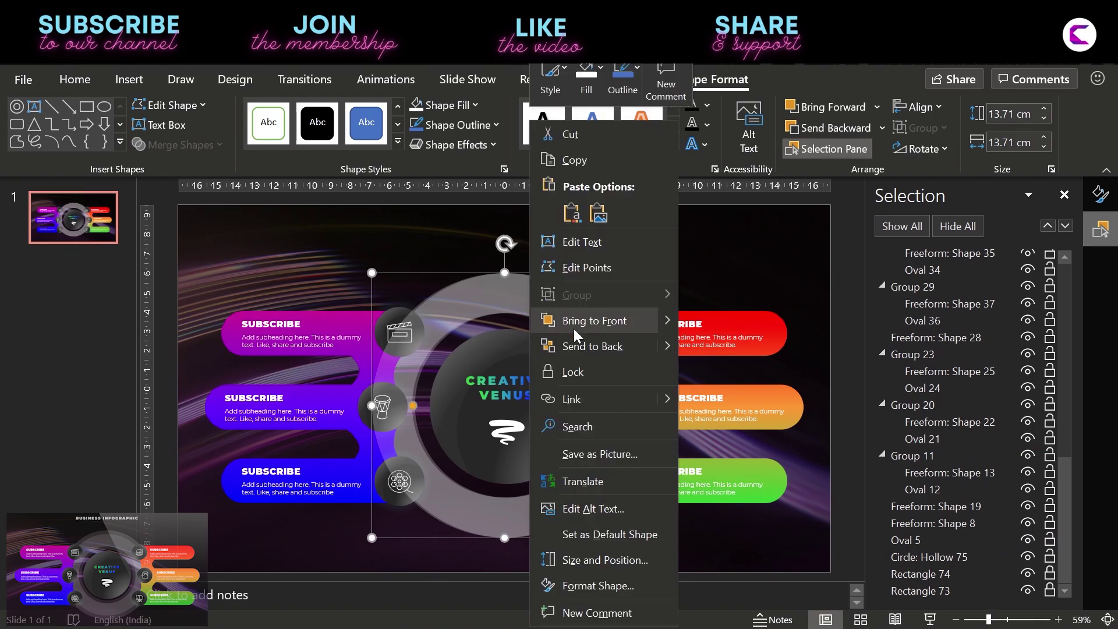
{"action": "left_click", "coordinate": [599, 339]}
{"action": "left_click_drag", "start_coordinate": [987, 588], "coordinate": [968, 540]}
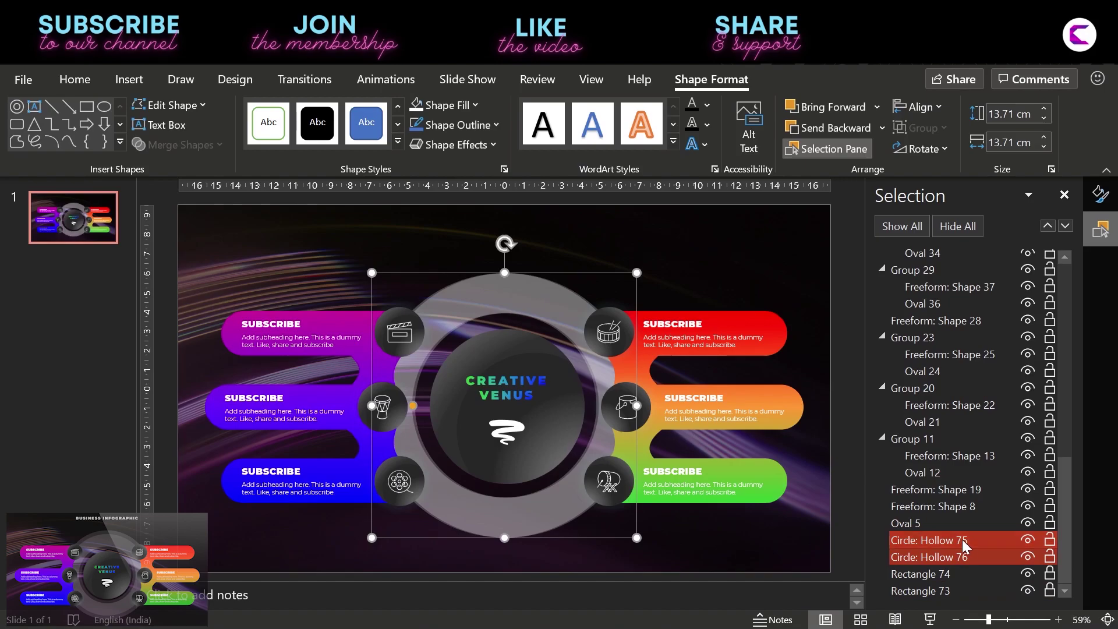
{"action": "left_click", "coordinate": [968, 540]}
{"action": "left_click", "coordinate": [923, 107]}
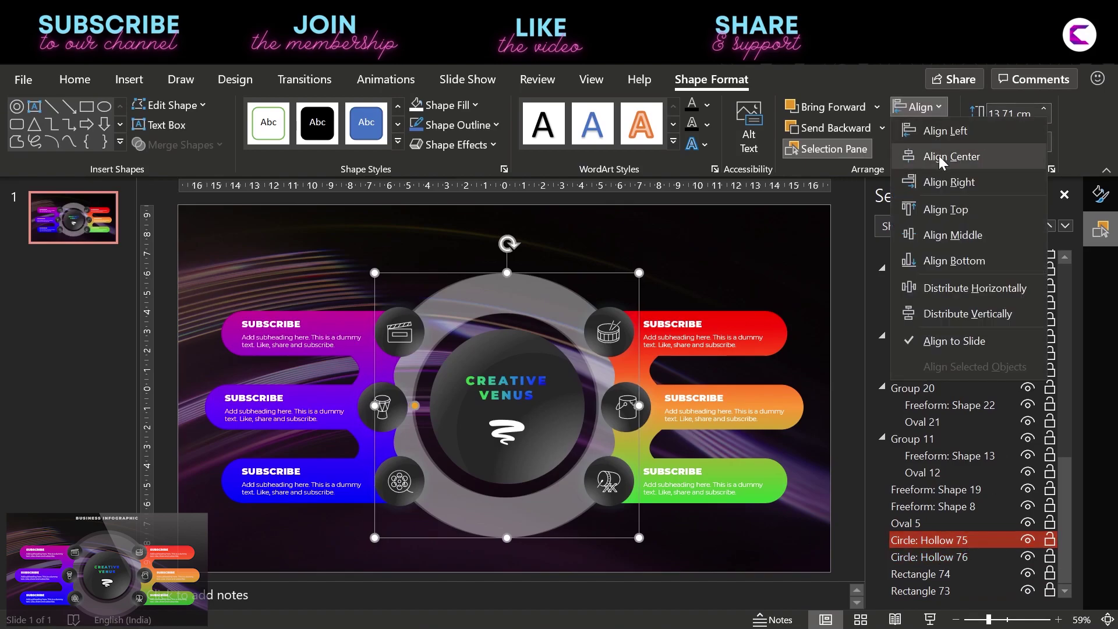
{"action": "left_click", "coordinate": [939, 155]}
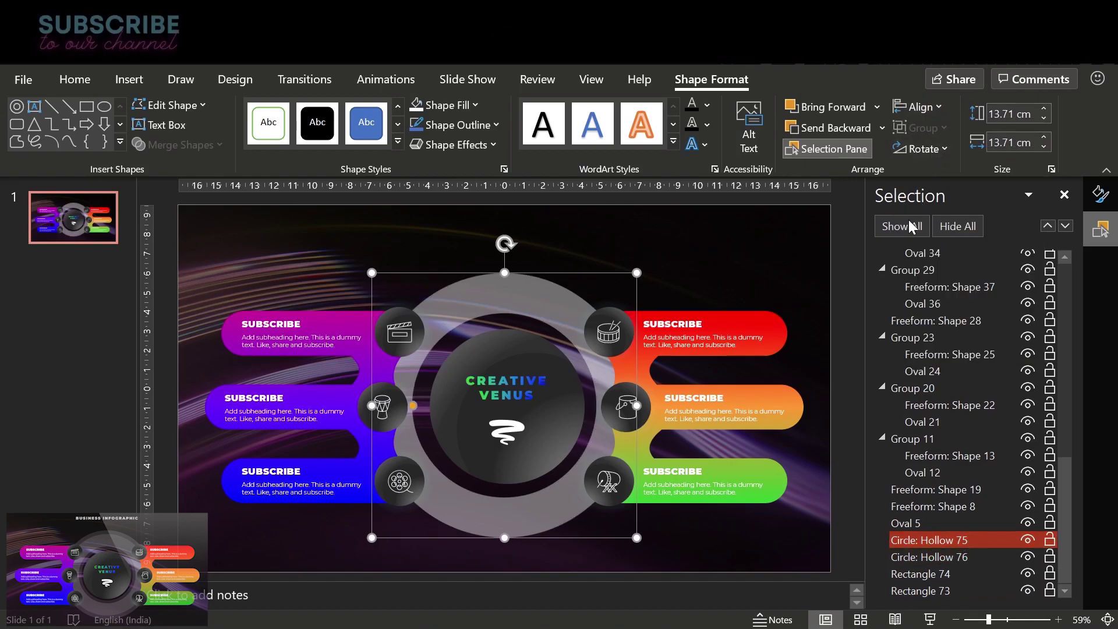
{"action": "left_click", "coordinate": [530, 344]}
- Group the centre circle Oval 5 with the swirl graphic, centre it horizontally, and nudge it right
{"action": "left_click", "coordinate": [580, 402], "text": "shift"}
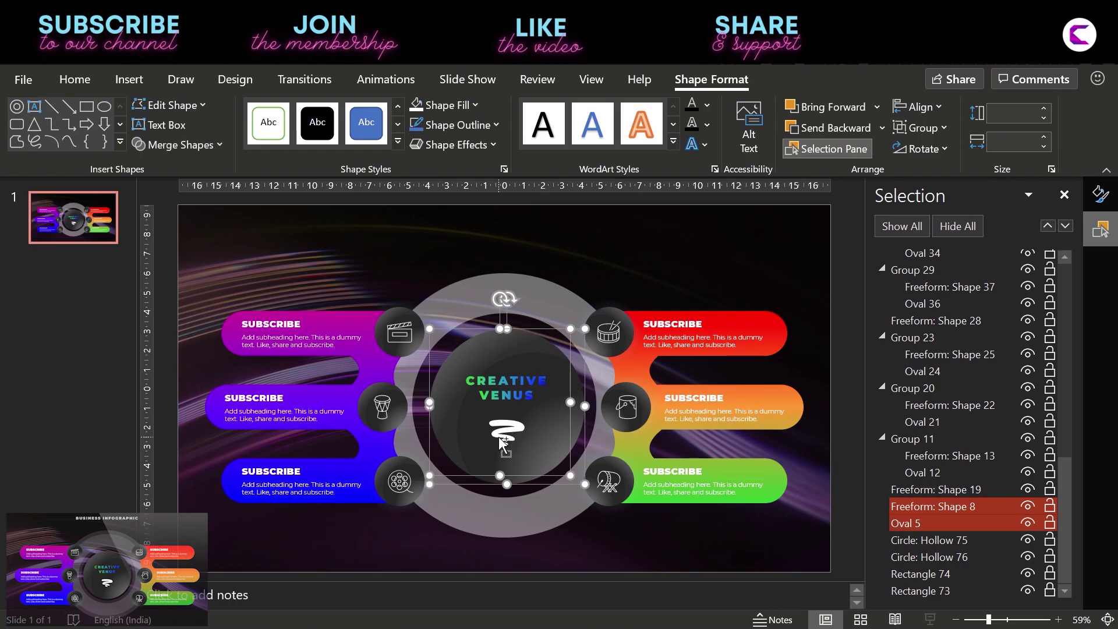
{"action": "left_click", "coordinate": [508, 434], "text": "shift"}
{"action": "key", "text": "ctrl+g"}
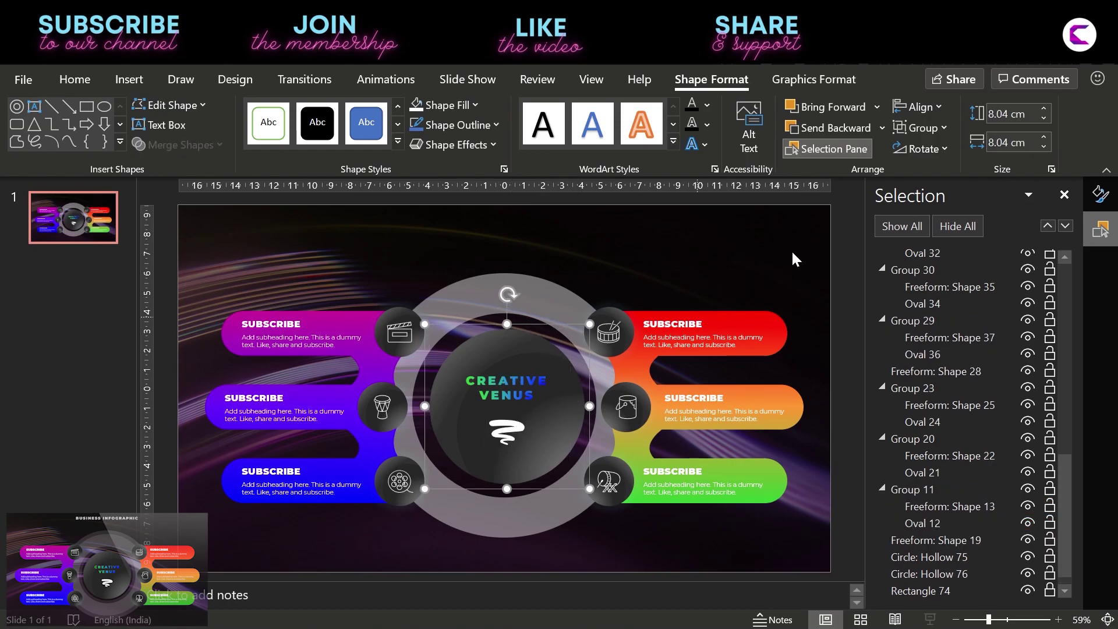
{"action": "left_click", "coordinate": [916, 106]}
{"action": "left_click", "coordinate": [933, 152]}
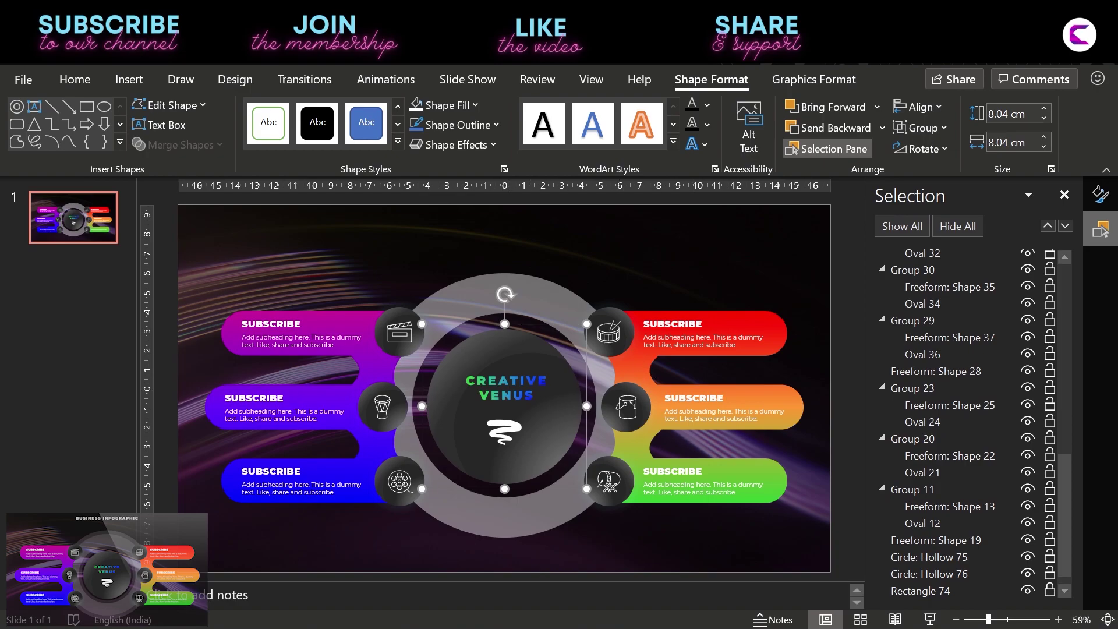
{"action": "key", "text": "Right"}
- Group the CREATIVE VENUS title box with the swirl icon and align the group to the slide centre
{"action": "left_click", "coordinate": [520, 382]}
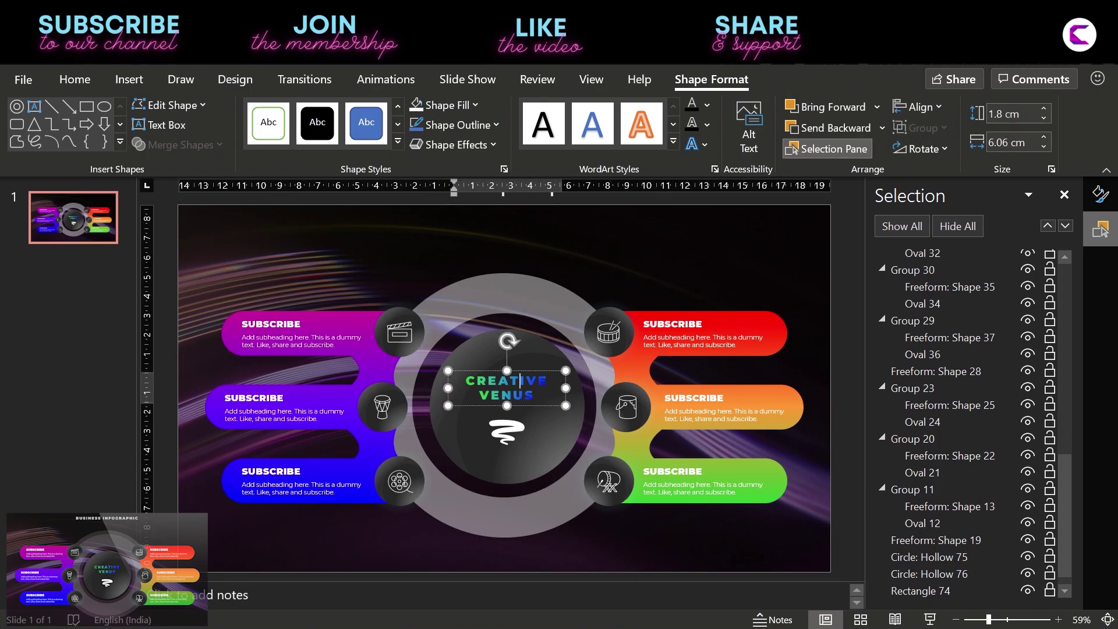
{"action": "left_click", "coordinate": [544, 376]}
{"action": "left_click", "coordinate": [508, 433], "text": "shift"}
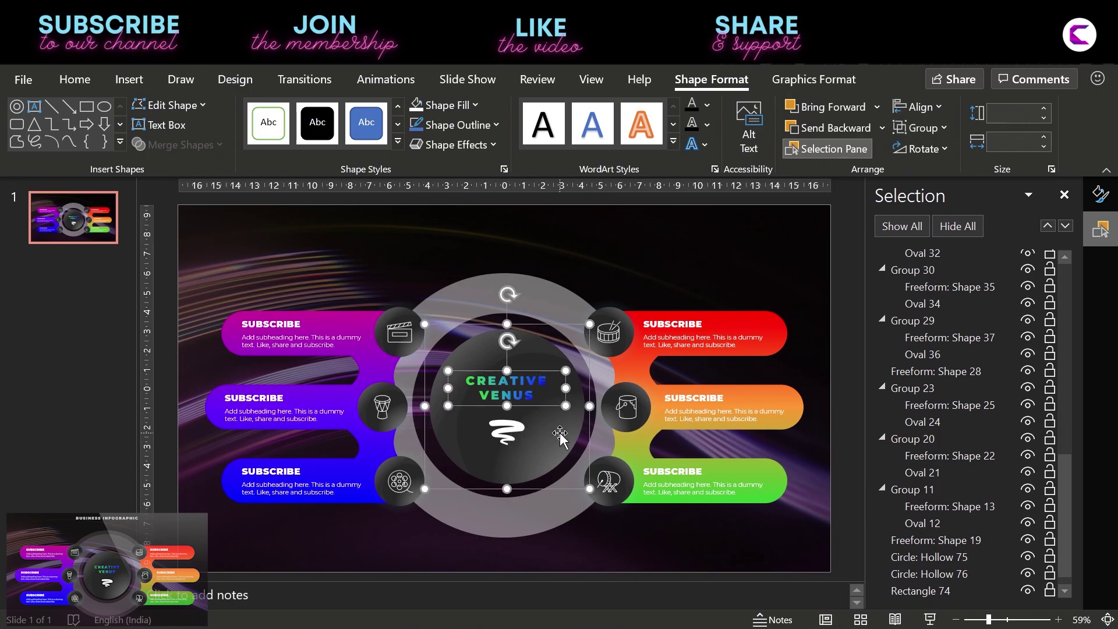
{"action": "left_click", "coordinate": [913, 107]}
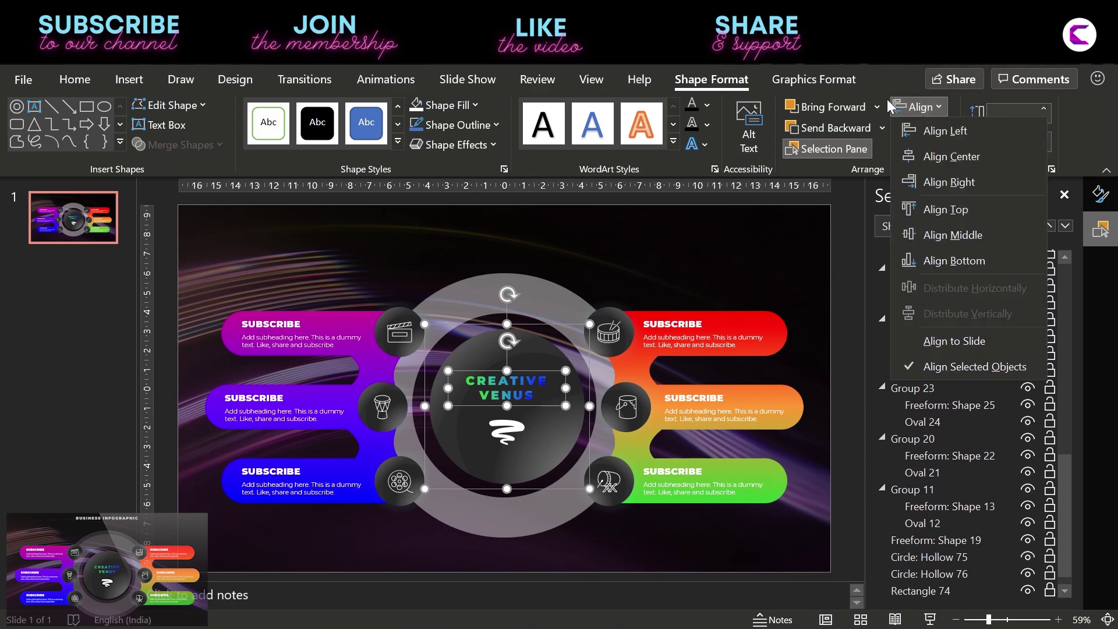
{"action": "left_click", "coordinate": [887, 99]}
{"action": "key", "text": "ctrl+g"}
{"action": "left_click", "coordinate": [917, 106]}
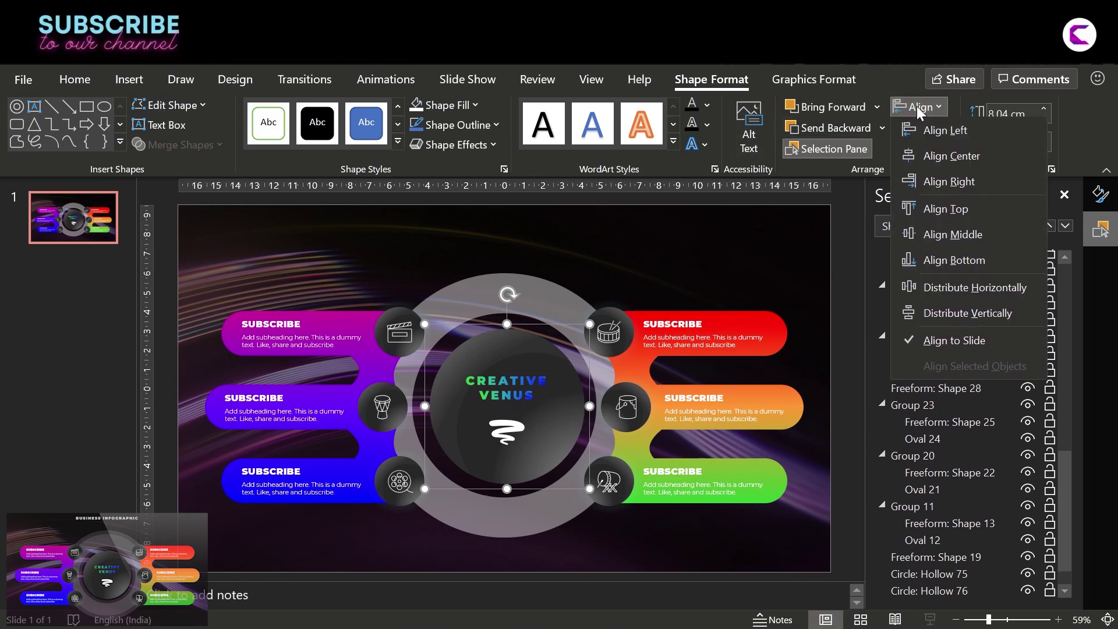
{"action": "left_click", "coordinate": [944, 154]}
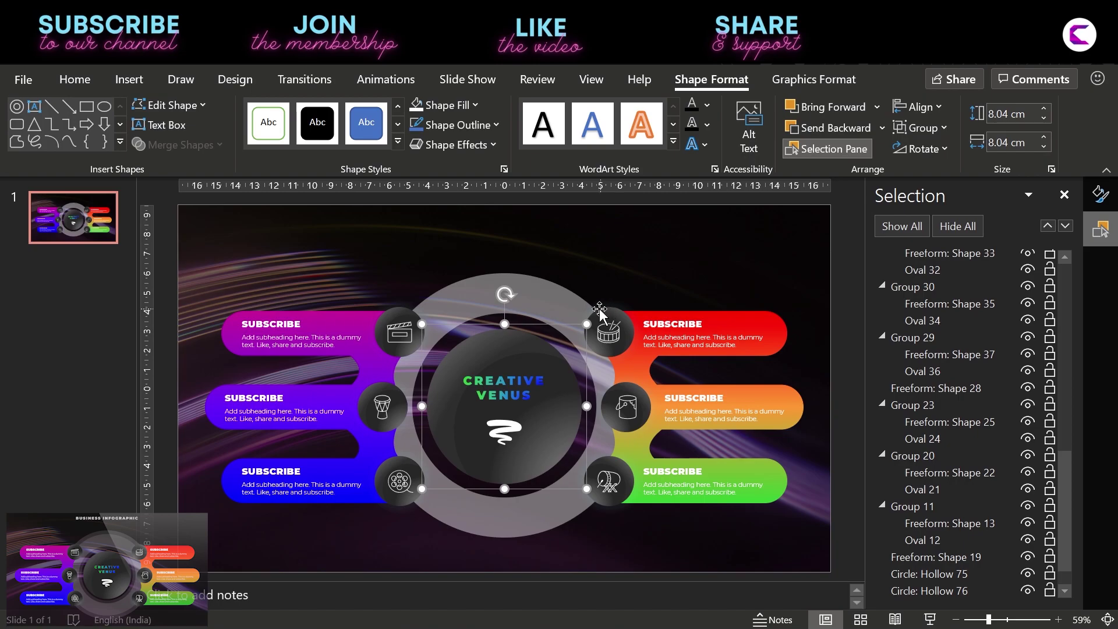
{"action": "left_click", "coordinate": [759, 315]}
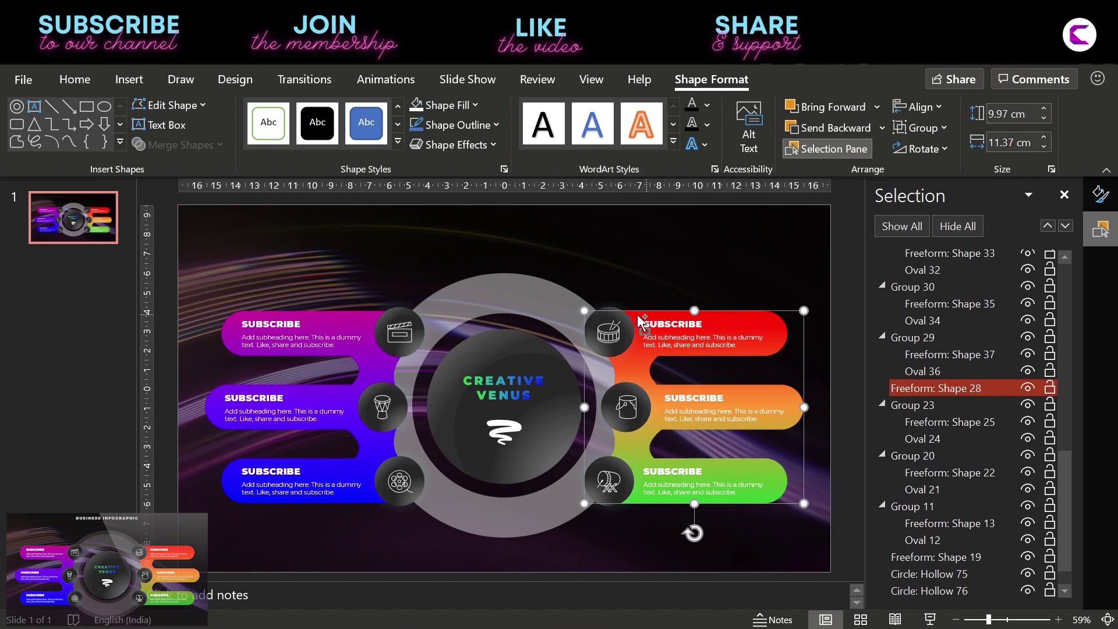
{"action": "left_click", "coordinate": [608, 326], "text": "shift"}
- Marquee-select and group the right-half bars and icons, then group the left-half ones
{"action": "left_click", "coordinate": [844, 537]}
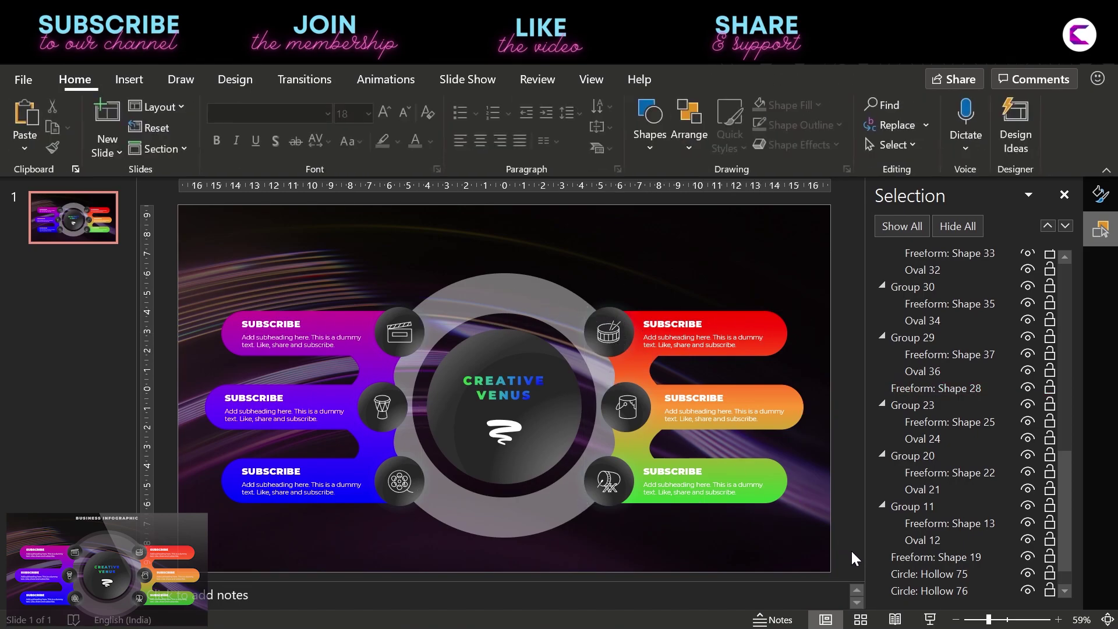
{"action": "left_click_drag", "start_coordinate": [837, 262], "coordinate": [566, 563]}
{"action": "key", "text": "ctrl+h"}
{"action": "left_click", "coordinate": [669, 327]}
{"action": "key", "text": "ctrl+g"}
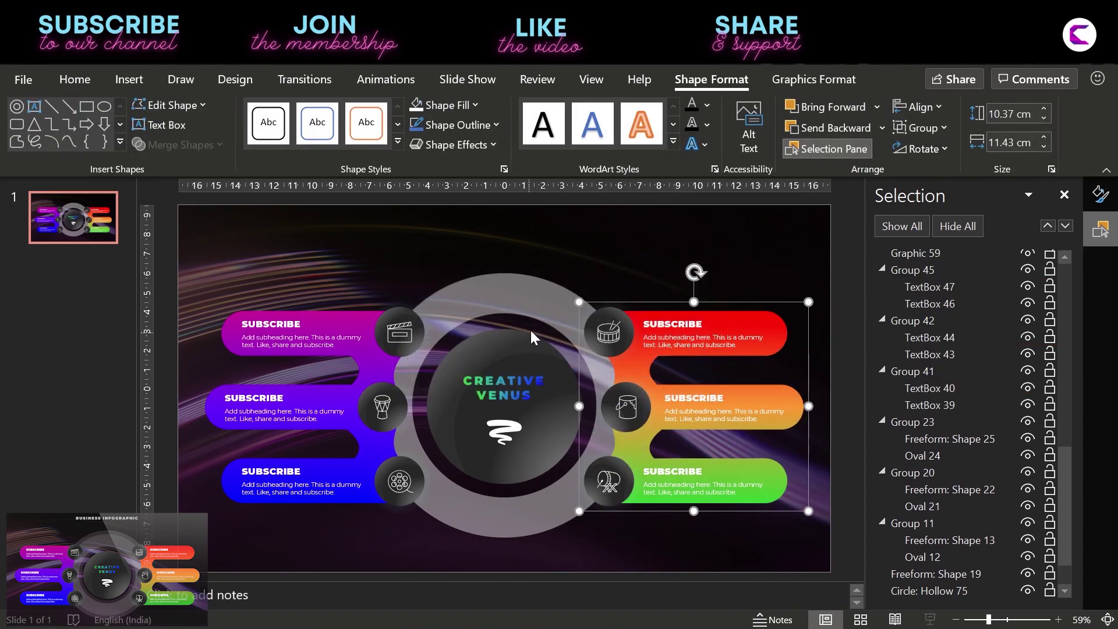
{"action": "left_click_drag", "start_coordinate": [157, 251], "coordinate": [463, 544]}
{"action": "key", "text": "ctrl+g"}
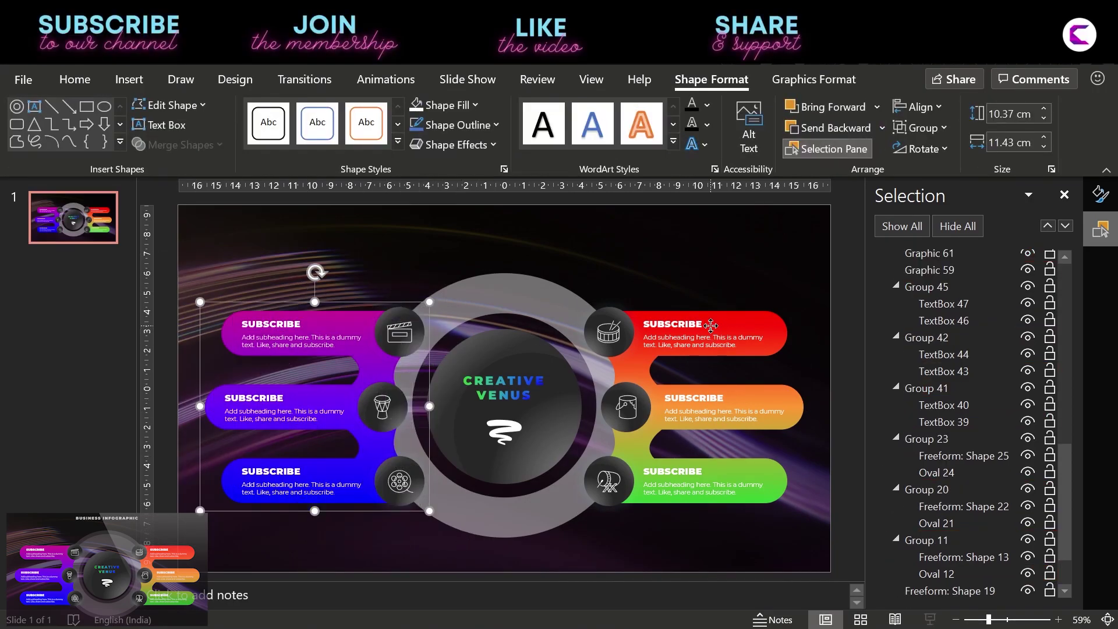
- Align Middle the two bar groups, then group them and centre the combined group horizontally
{"action": "left_click", "coordinate": [665, 373], "text": "shift"}
{"action": "left_click", "coordinate": [937, 110]}
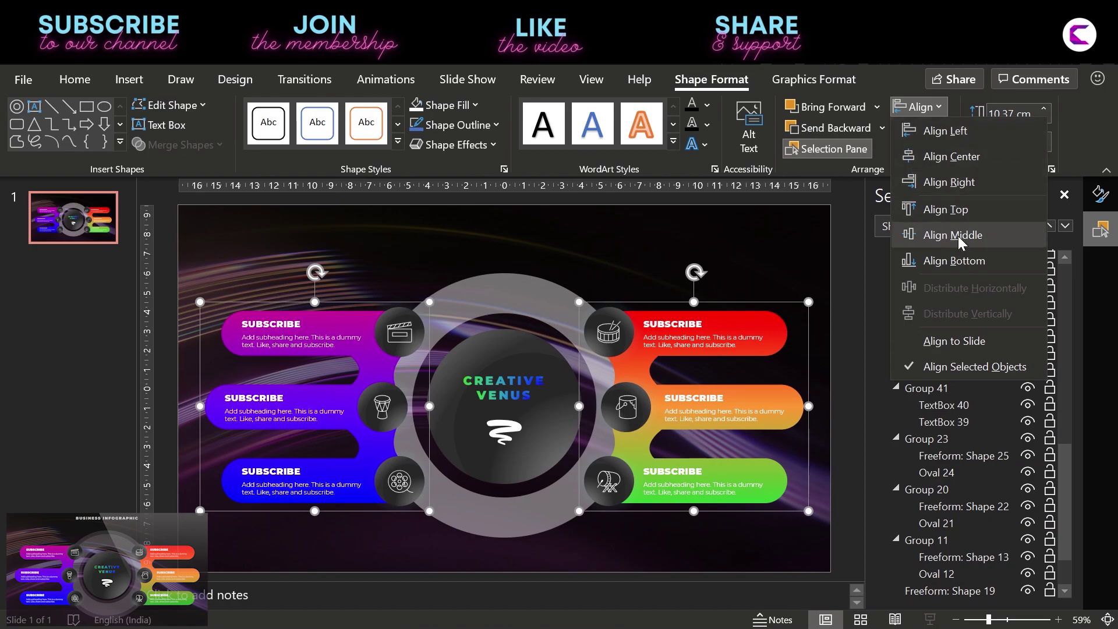
{"action": "left_click", "coordinate": [959, 236]}
{"action": "left_click", "coordinate": [924, 110]}
{"action": "left_click", "coordinate": [906, 77]}
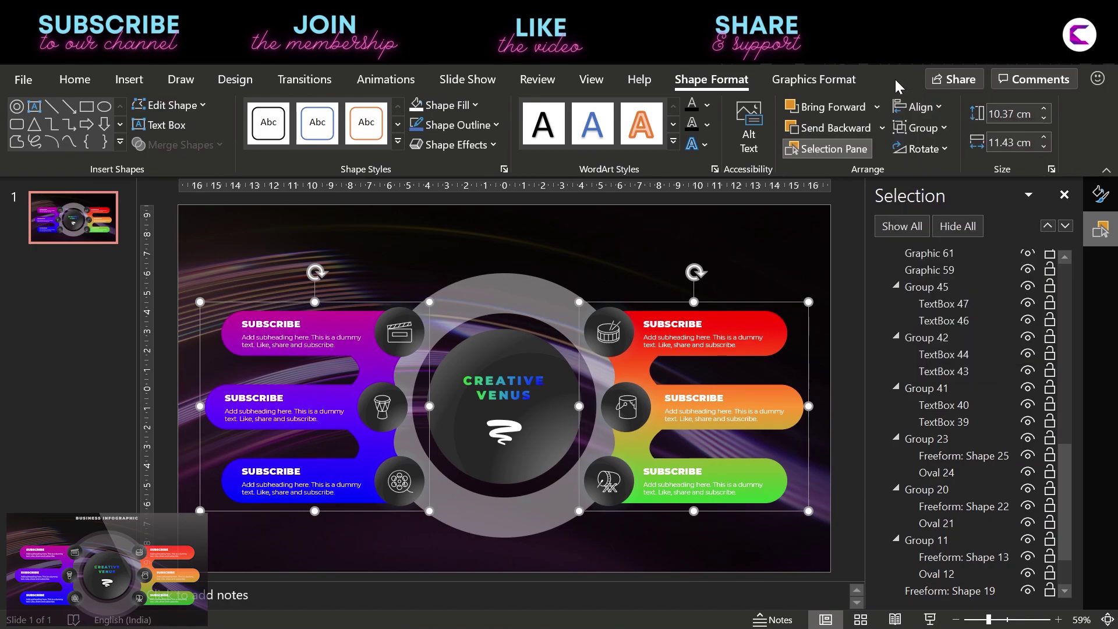
{"action": "key", "text": "ctrl+g"}
{"action": "left_click", "coordinate": [920, 107]}
{"action": "left_click", "coordinate": [938, 153]}
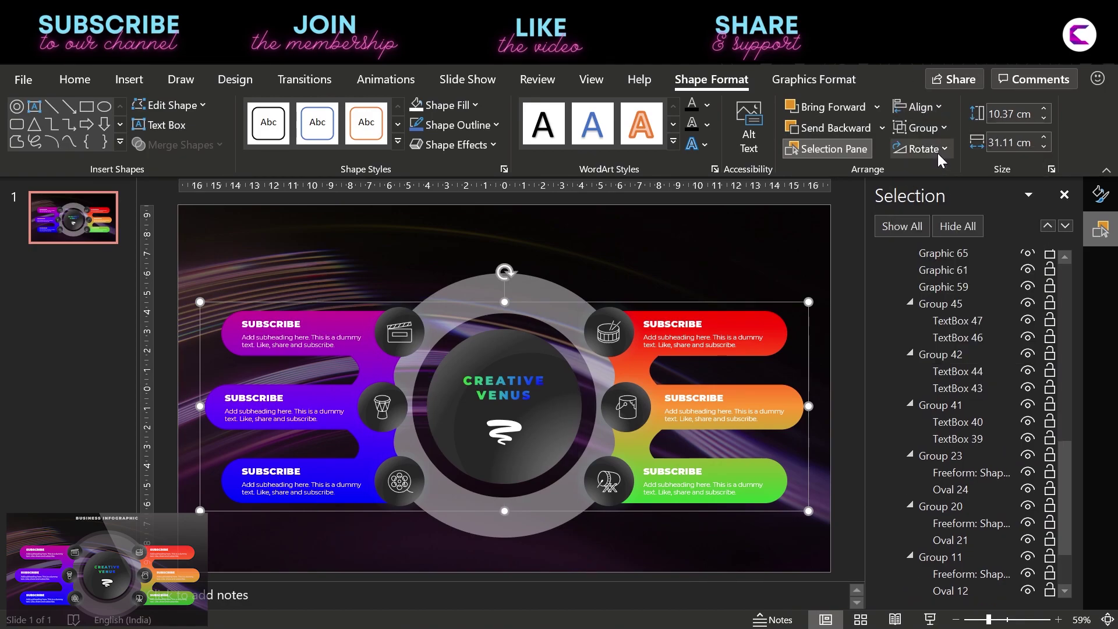
- Ungroup the combined bars back into left and right halves, then select the central grey ring
{"action": "left_click", "coordinate": [836, 291]}
{"action": "left_click", "coordinate": [617, 326]}
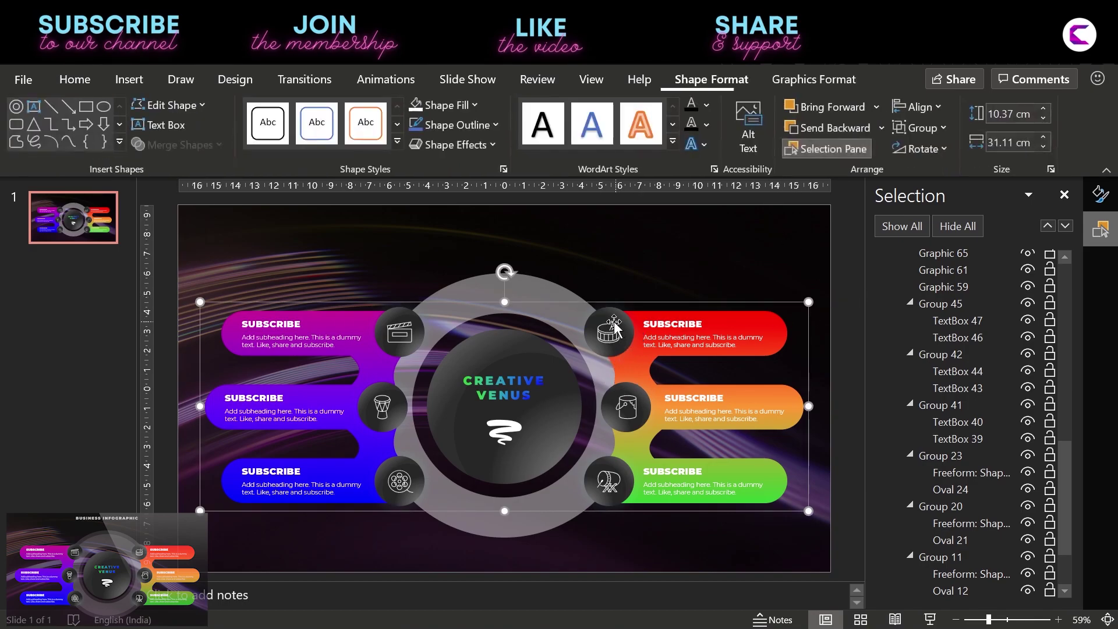
{"action": "key", "text": "ctrl+shift+g"}
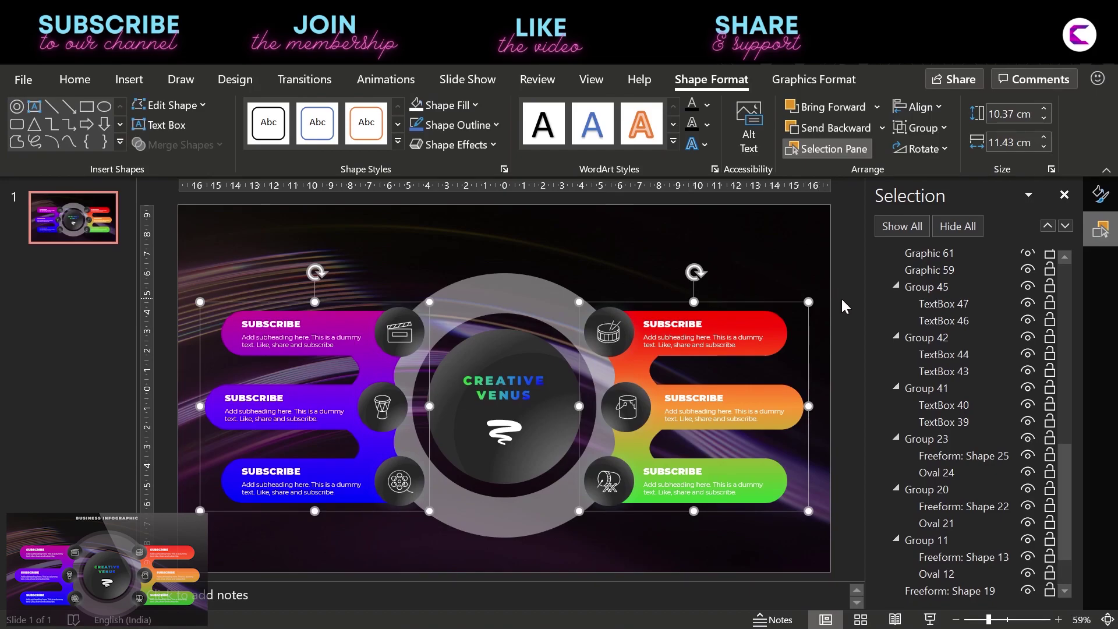
{"action": "left_click", "coordinate": [841, 298]}
{"action": "left_click", "coordinate": [516, 289]}
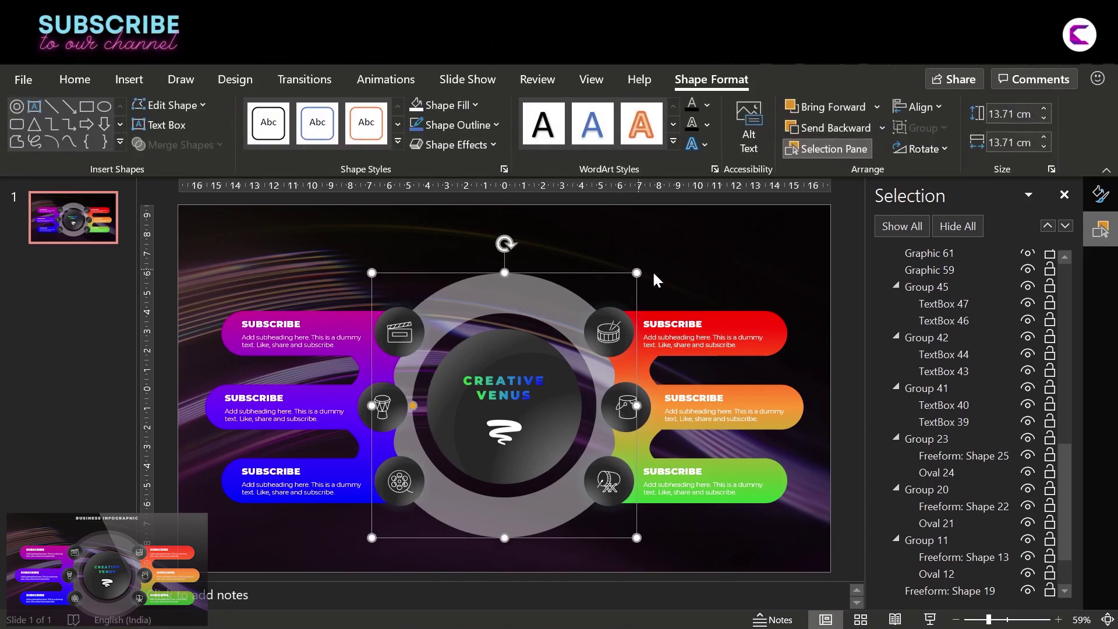
- Resize the outer hollow ring to 14.97 cm and raise its fill transparency to 84%
{"action": "scroll", "coordinate": [1009, 371], "scroll_direction": "down", "scroll_amount": 2}
{"action": "left_click", "coordinate": [963, 557]}
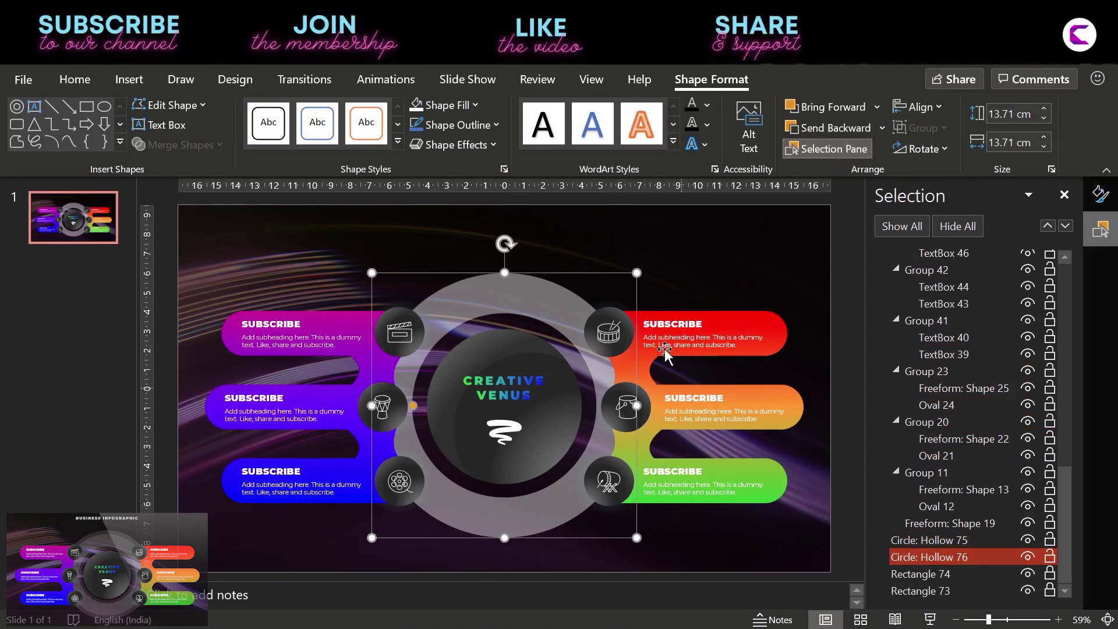
{"action": "left_click_drag", "start_coordinate": [636, 273], "coordinate": [648, 261]}
{"action": "left_click", "coordinate": [1100, 194]}
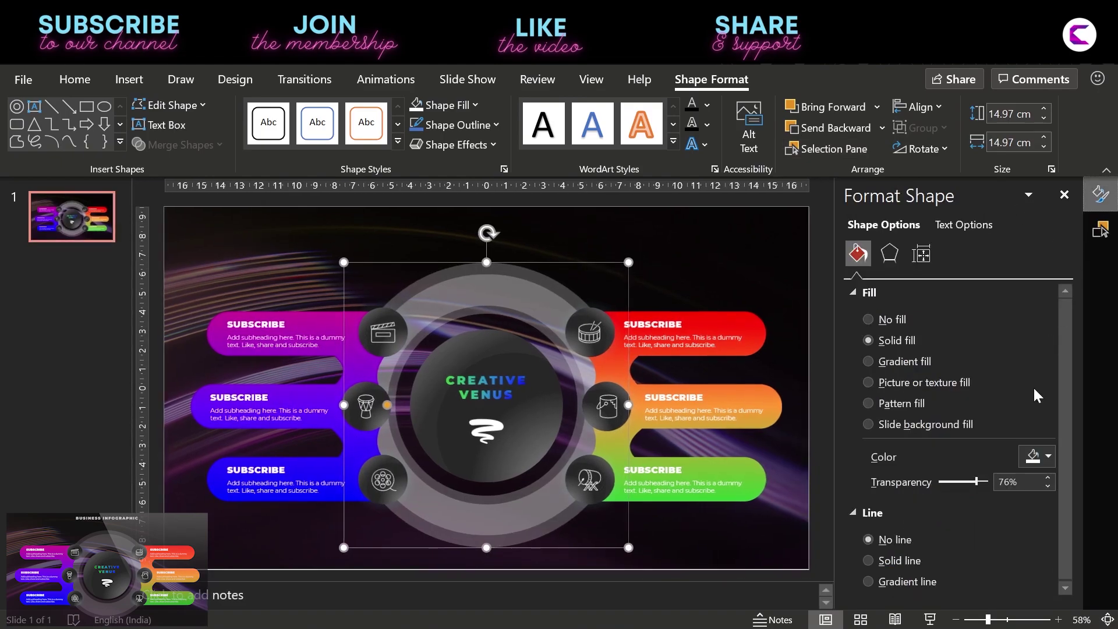
{"action": "mouse_move", "coordinate": [975, 481]}
{"action": "left_mouse_down"}
{"action": "mouse_move", "coordinate": [963, 477]}
{"action": "mouse_move", "coordinate": [981, 481]}
{"action": "left_mouse_up"}
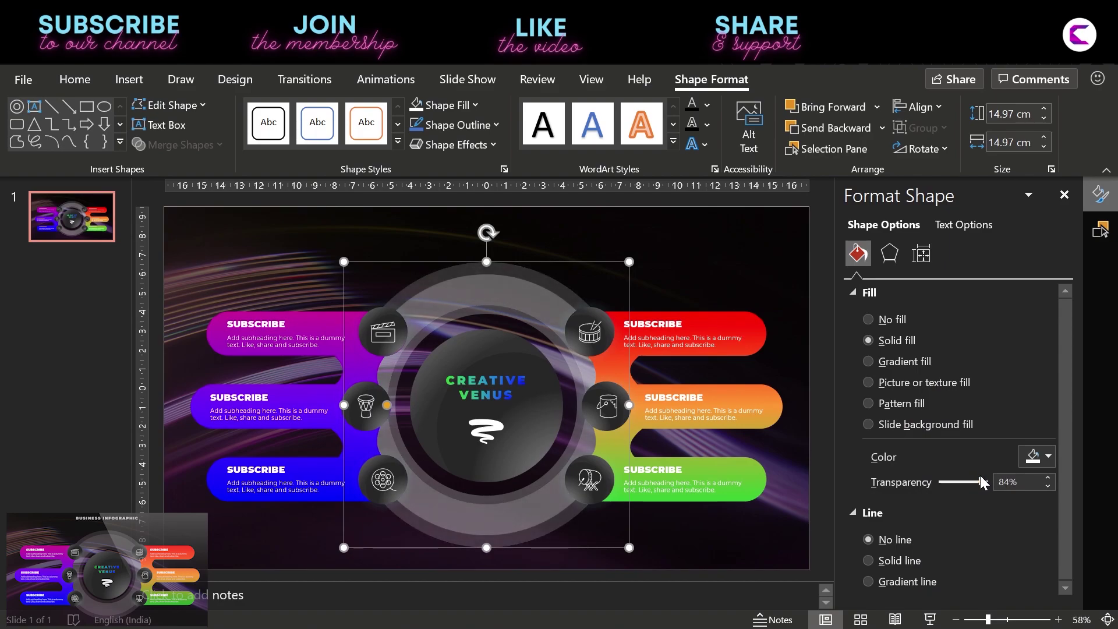
{"action": "left_click", "coordinate": [1100, 229]}
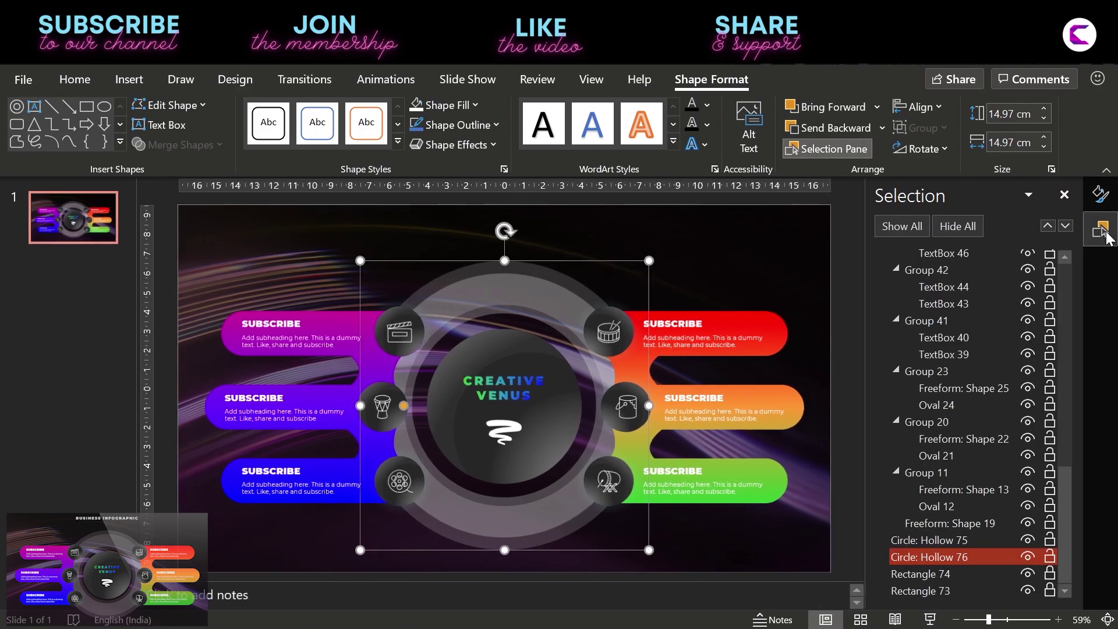
{"action": "left_click", "coordinate": [985, 545]}
- Raise the inner ring's fill transparency to 88%
{"action": "left_click", "coordinate": [1100, 194]}
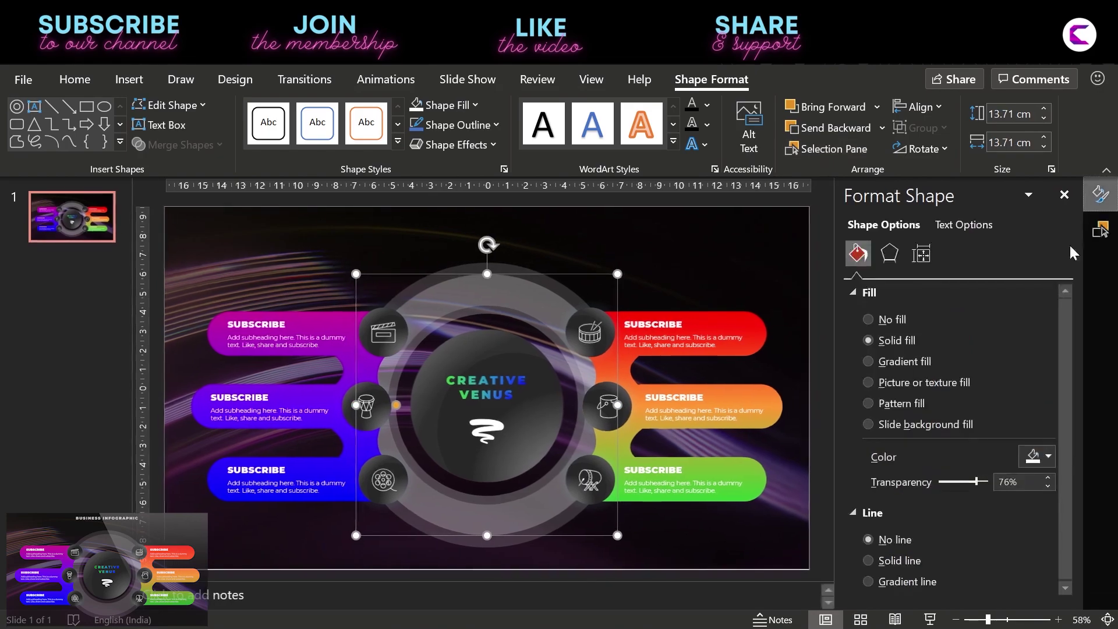
{"action": "left_click_drag", "start_coordinate": [974, 485], "coordinate": [981, 481]}
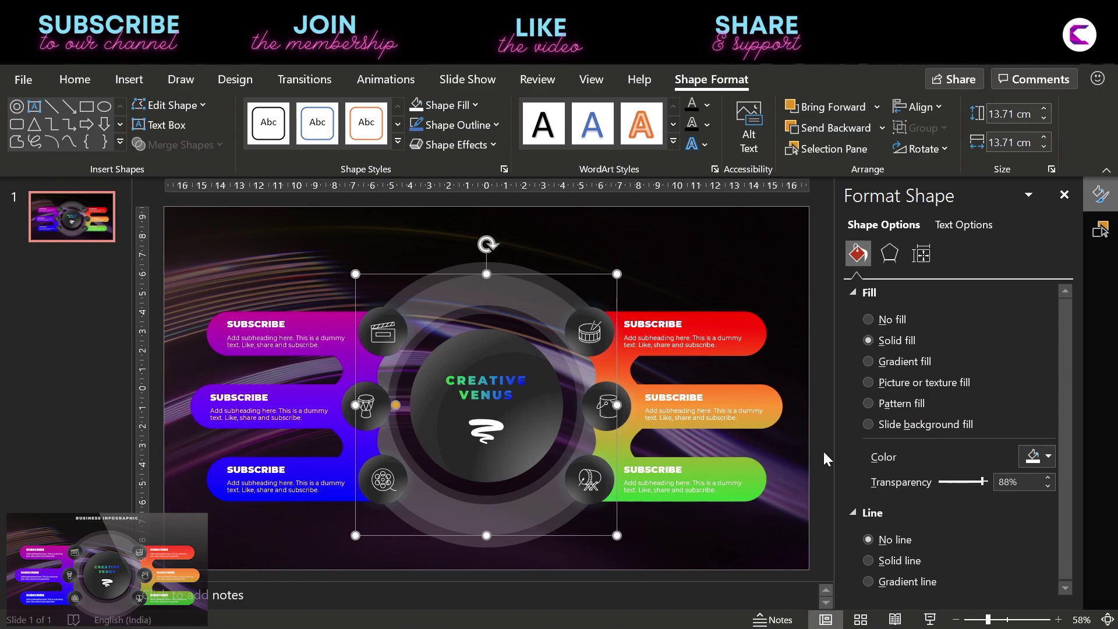
{"action": "left_click", "coordinate": [397, 409]}
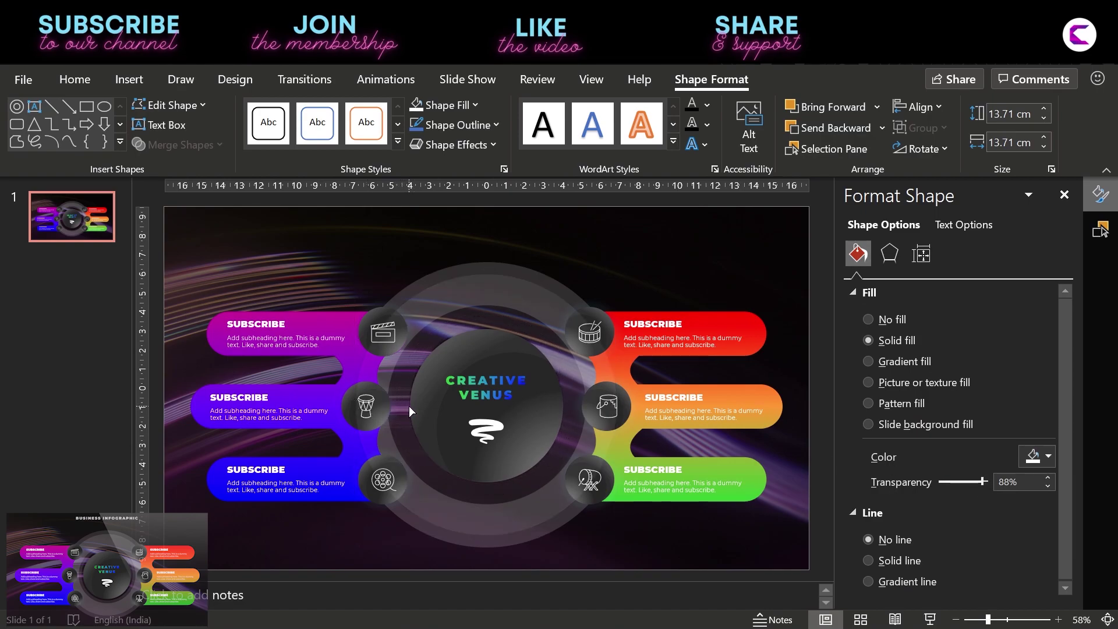
- Widen the larger outer ring's band by dragging its adjustment handle
{"action": "left_click", "coordinate": [403, 406]}
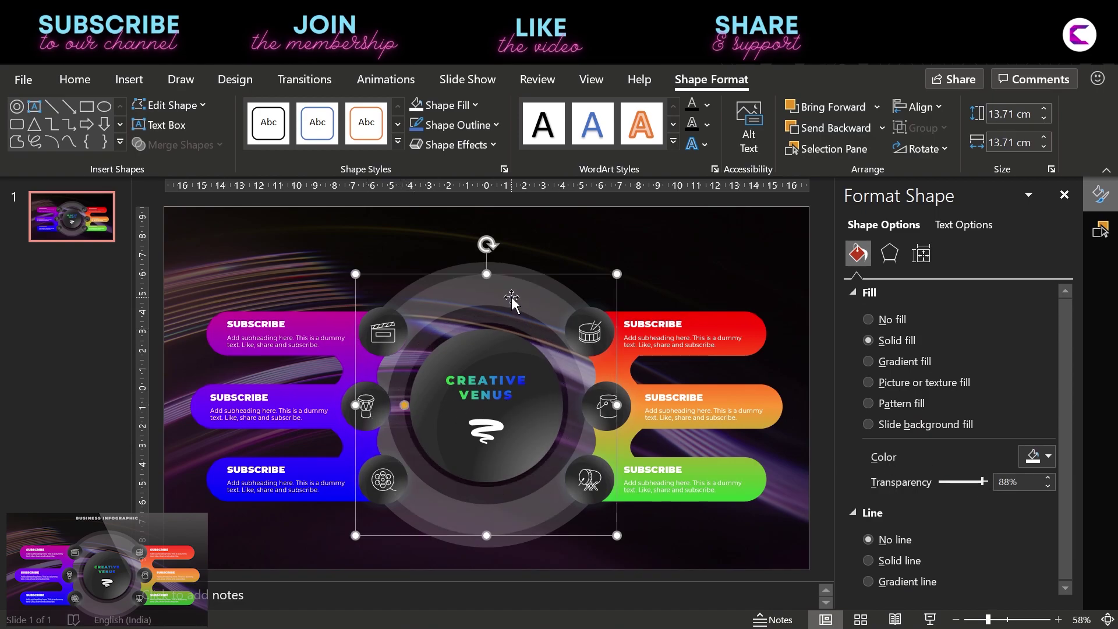
{"action": "left_click", "coordinate": [505, 265]}
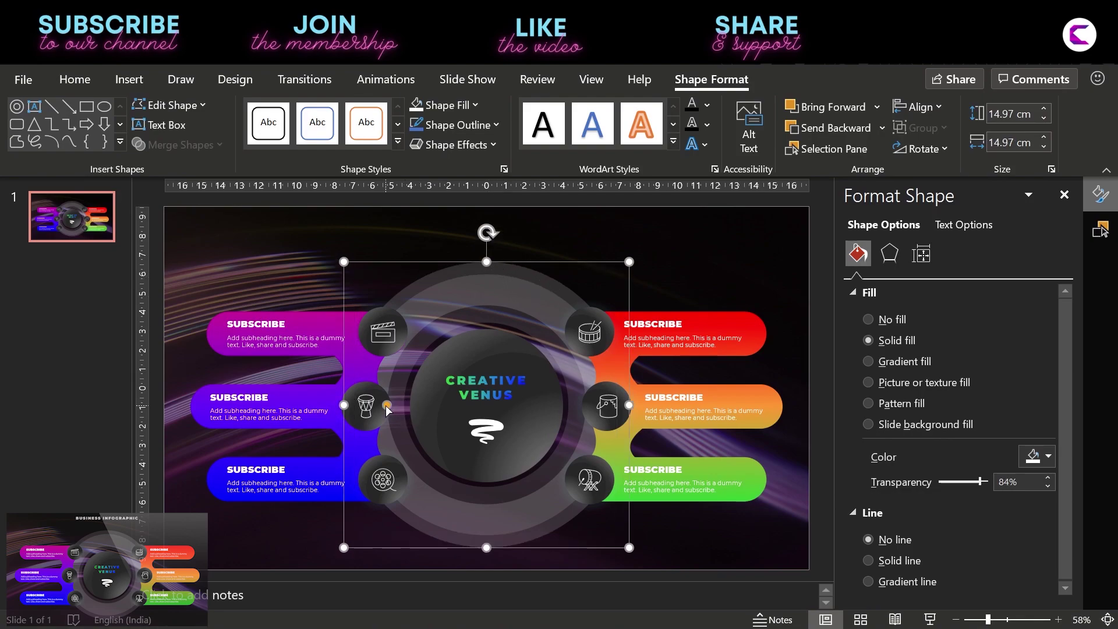
{"action": "left_click_drag", "start_coordinate": [387, 406], "coordinate": [397, 407]}
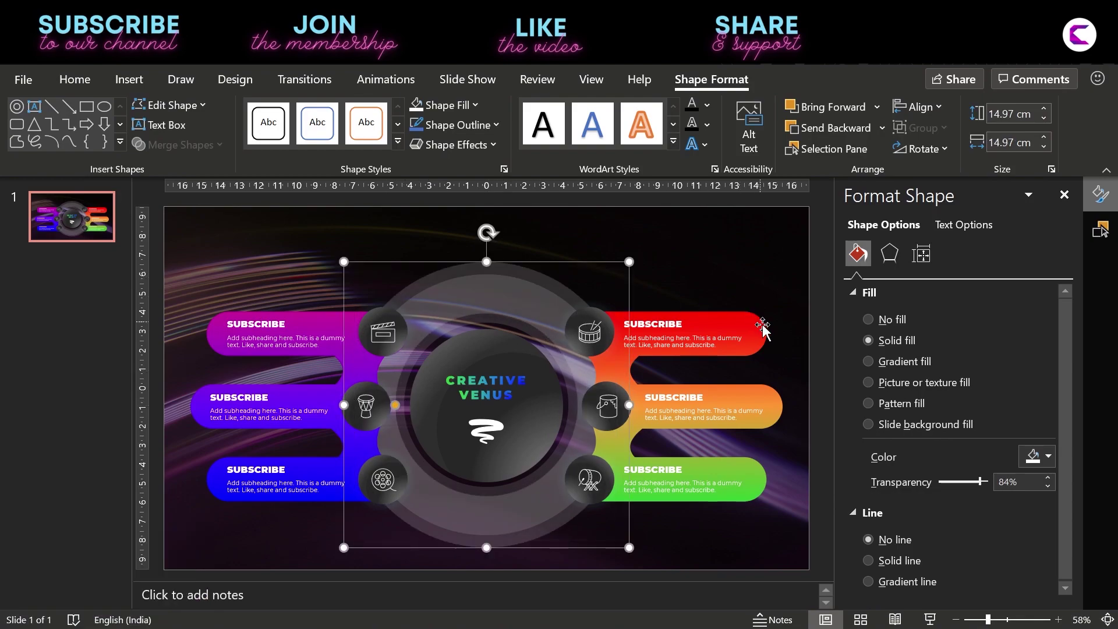